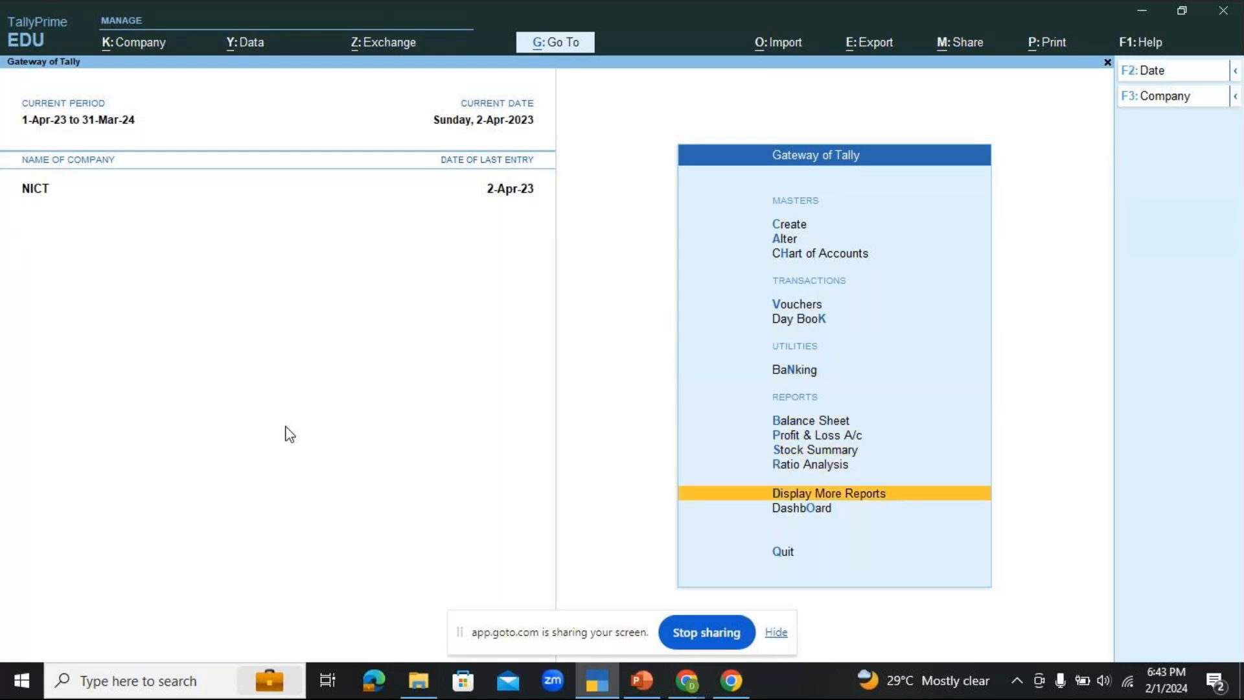
key("Return")
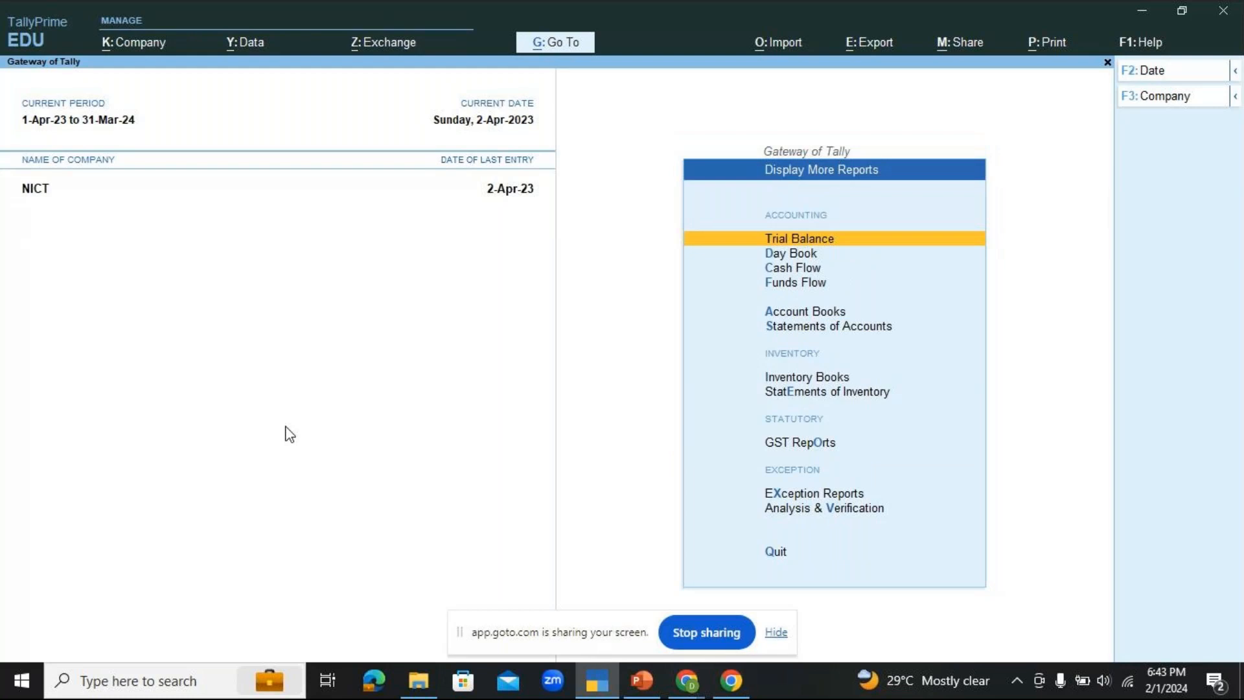
key("Down")
key("Down")
key("Down")
key("Down")
key("Down")
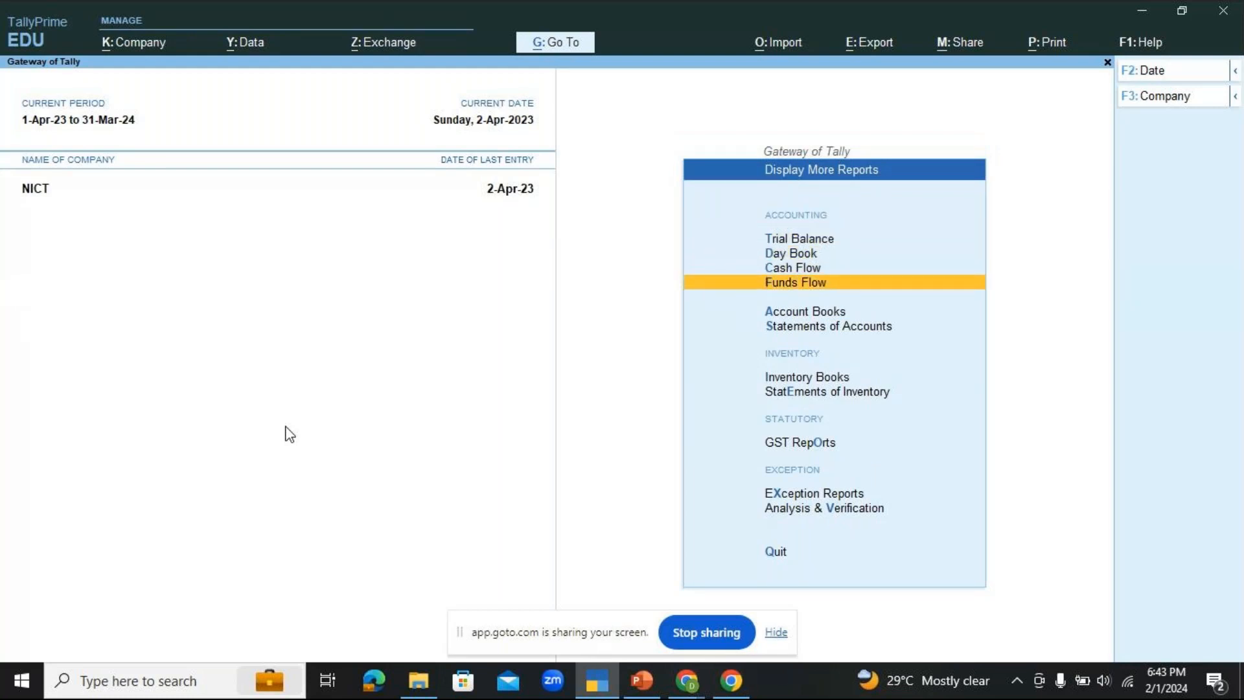
key("Down")
key("Down")
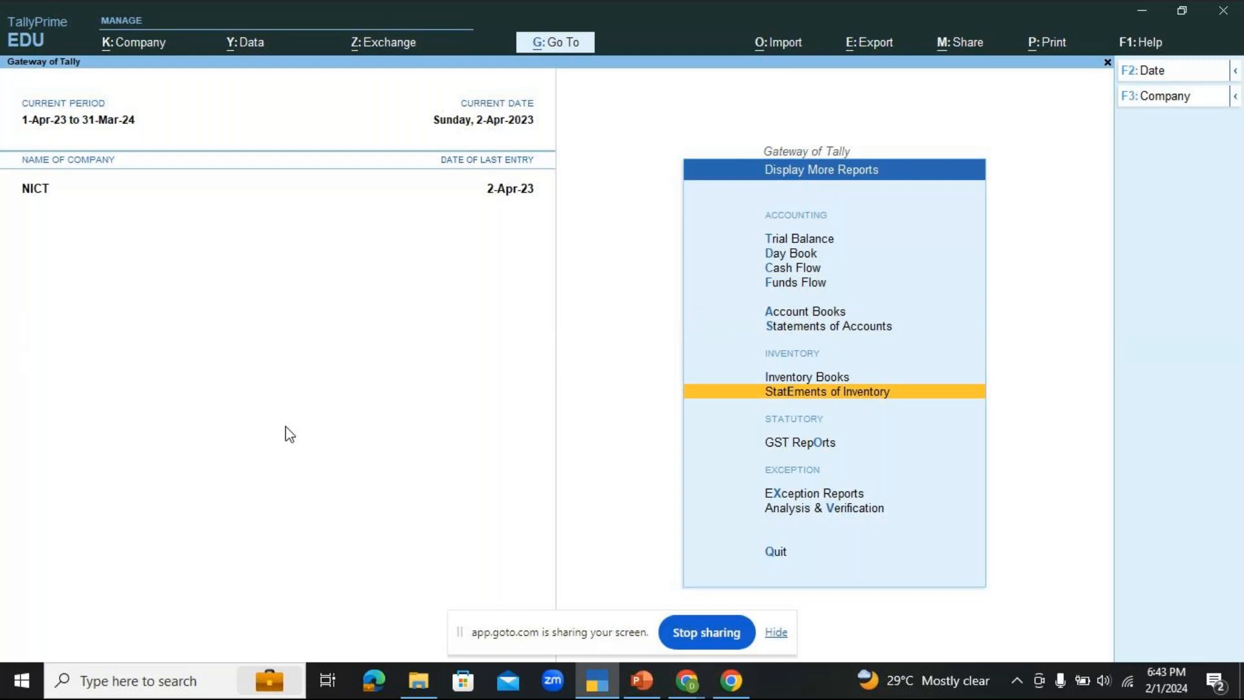
key("Return")
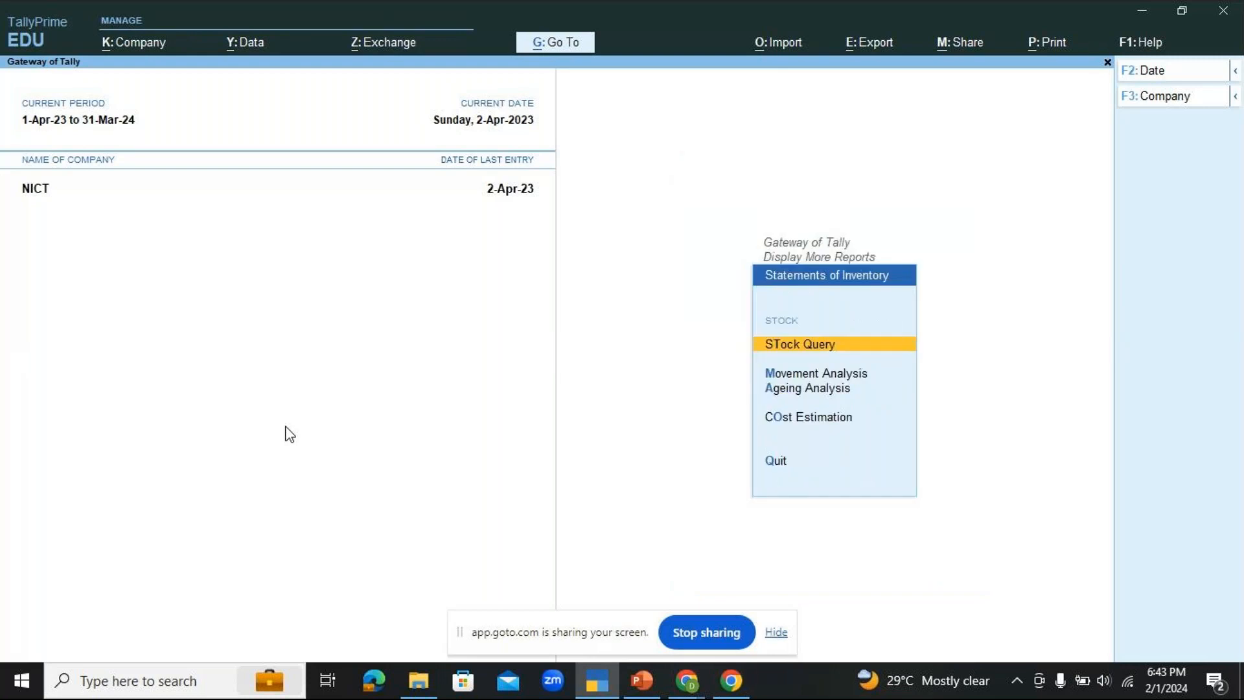
key("Return")
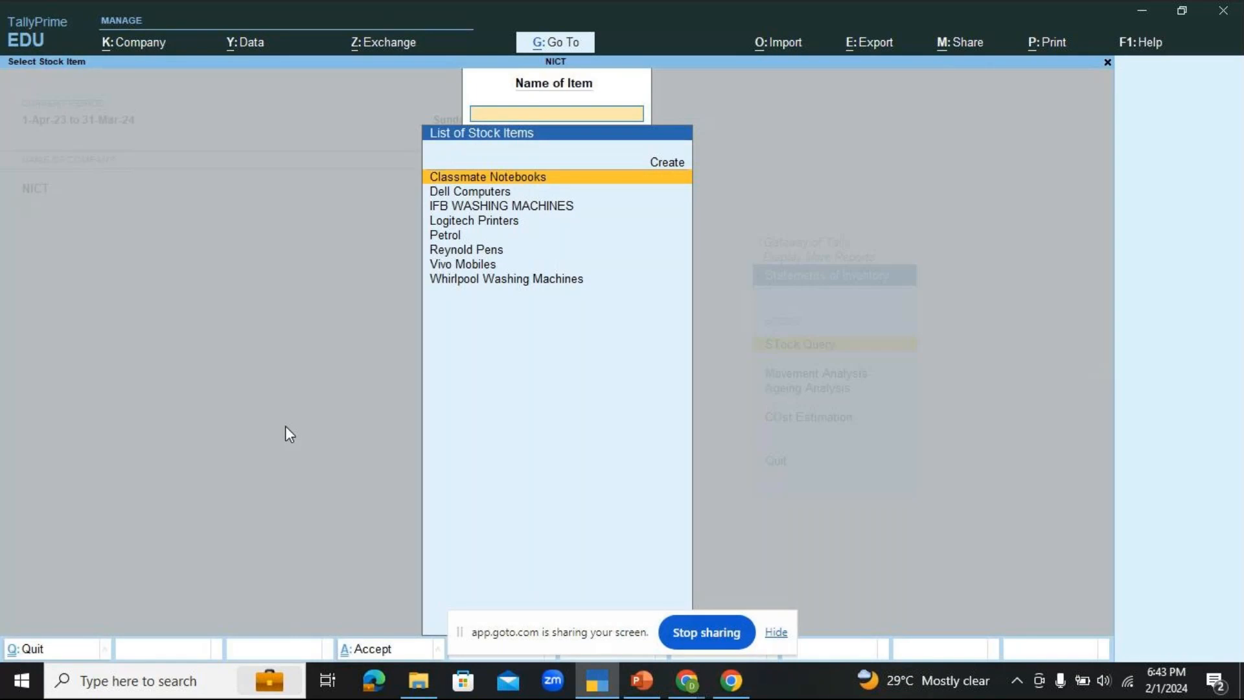
key("Escape")
key("Escape")
key("Escape")
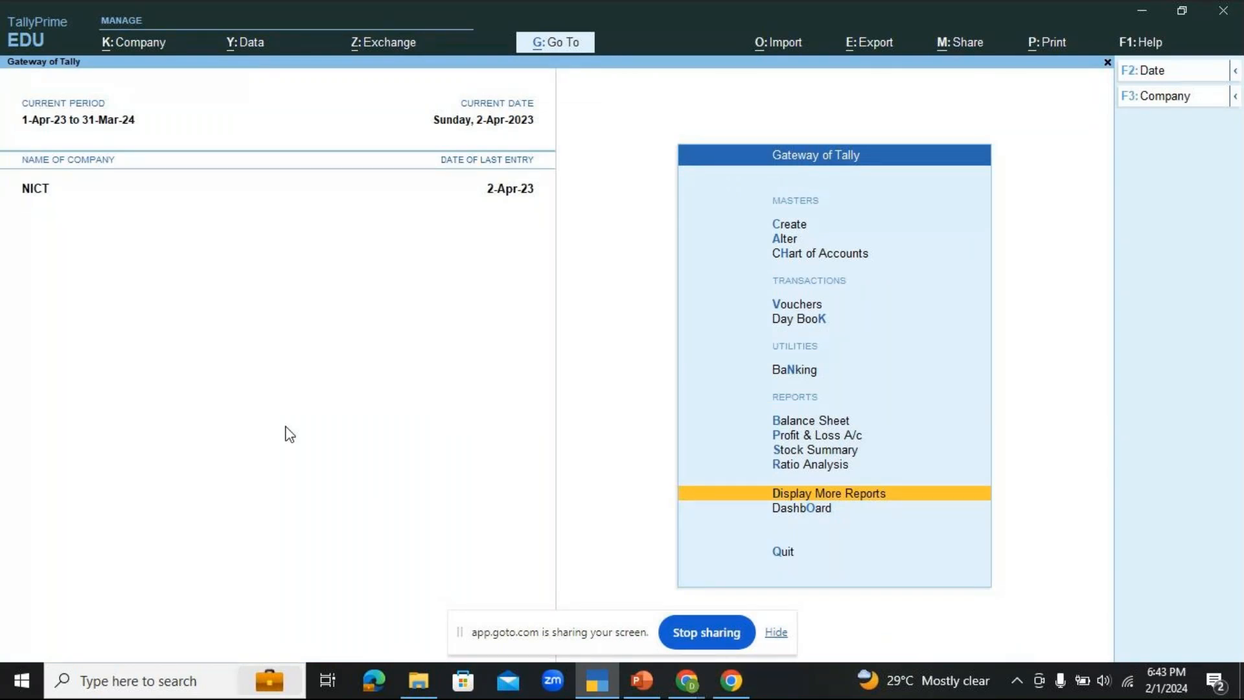
Step: Display the Stock Query report for Dell Computers from Statements of Inventory and examine its purchases, sales and godown details
key("Return")
key("Down")
key("Down")
key("Down")
key("Down")
key("Down")
key("Down")
key("Down")
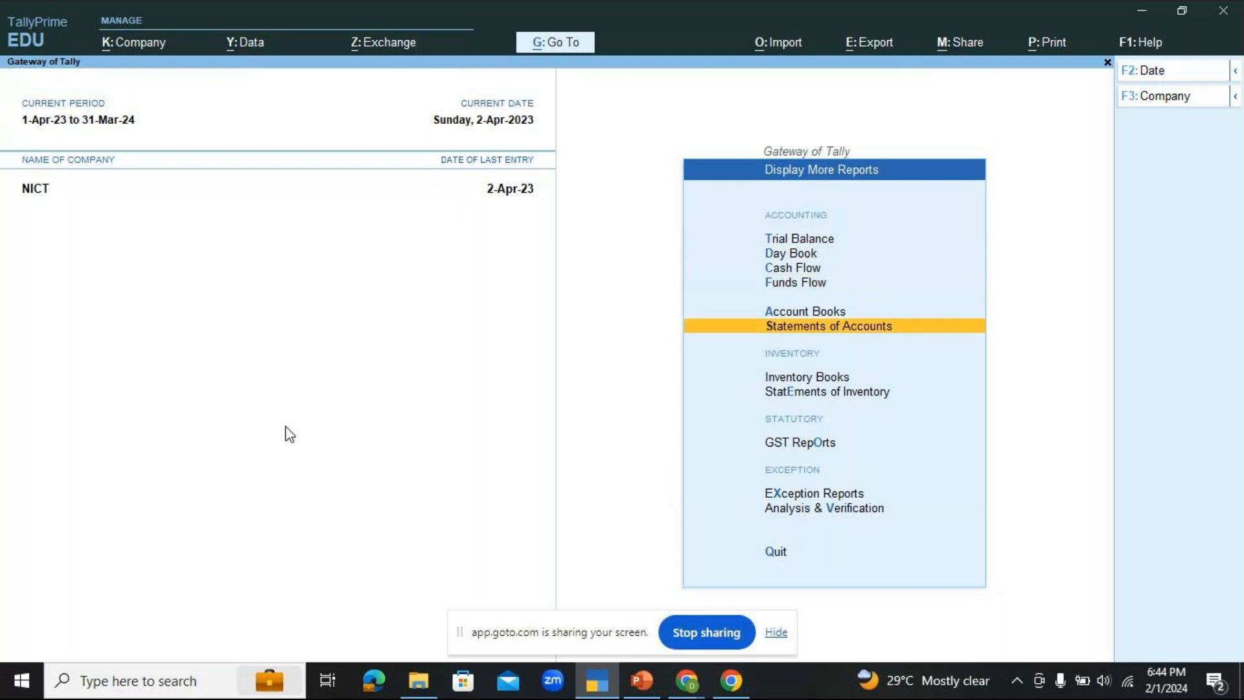
key("Return")
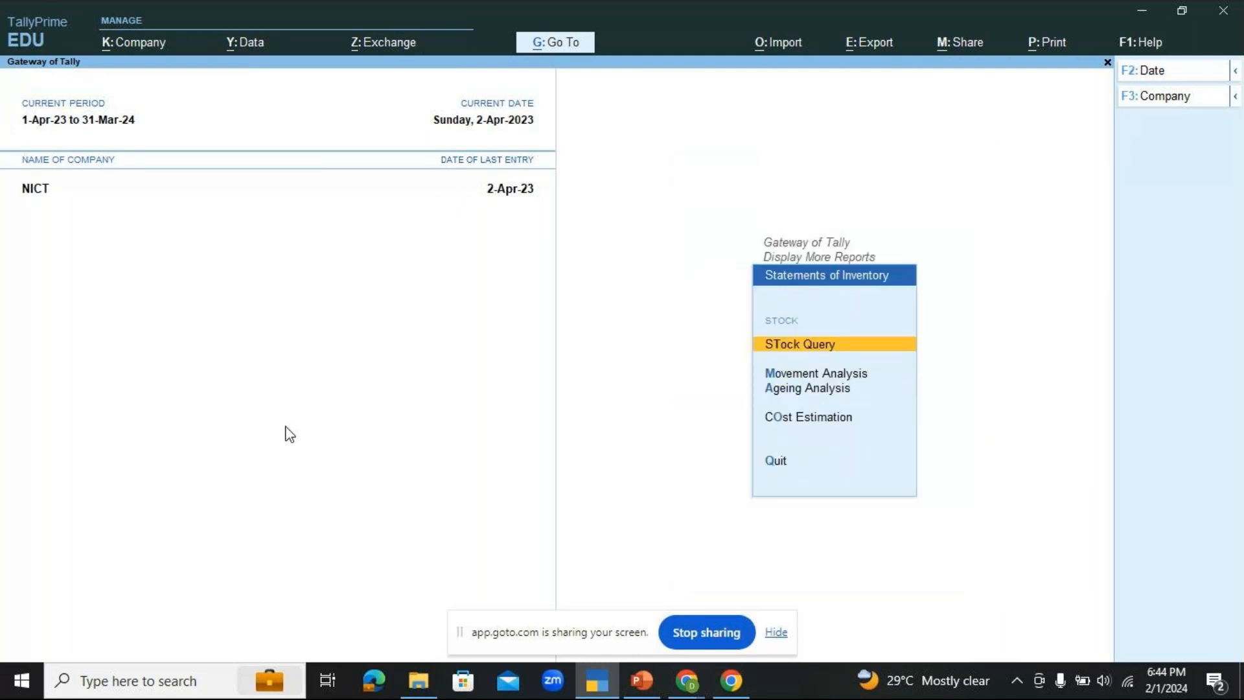
key("Return")
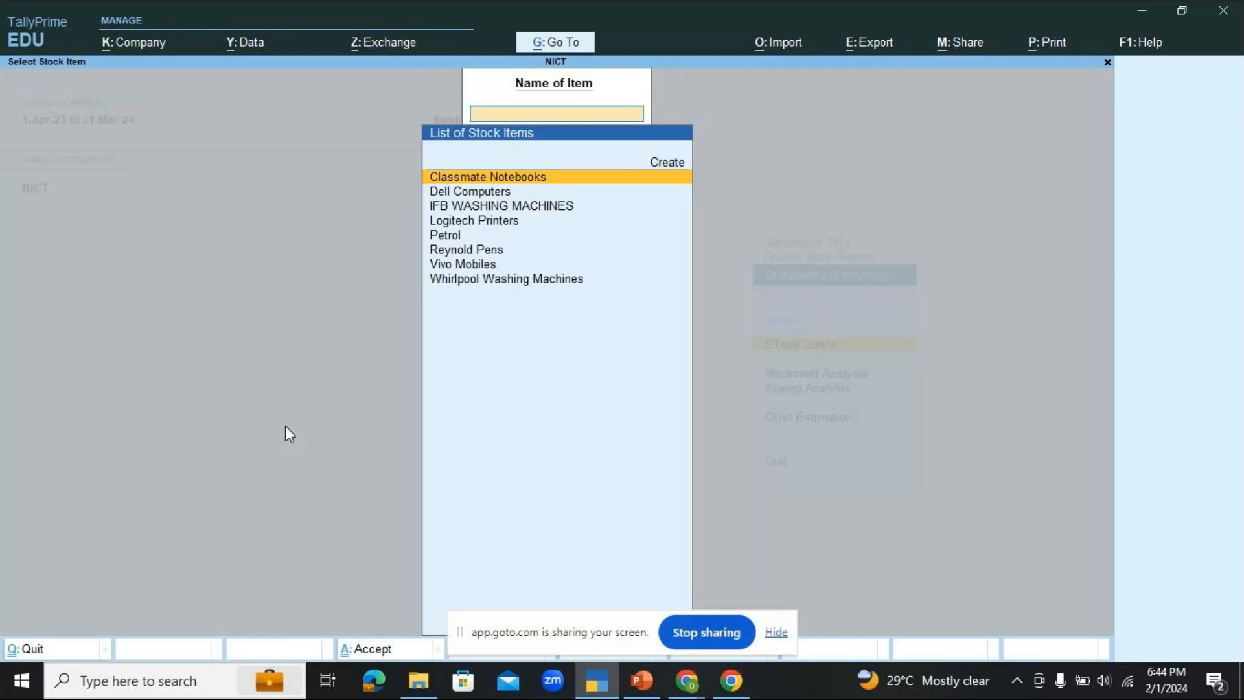
key("Down")
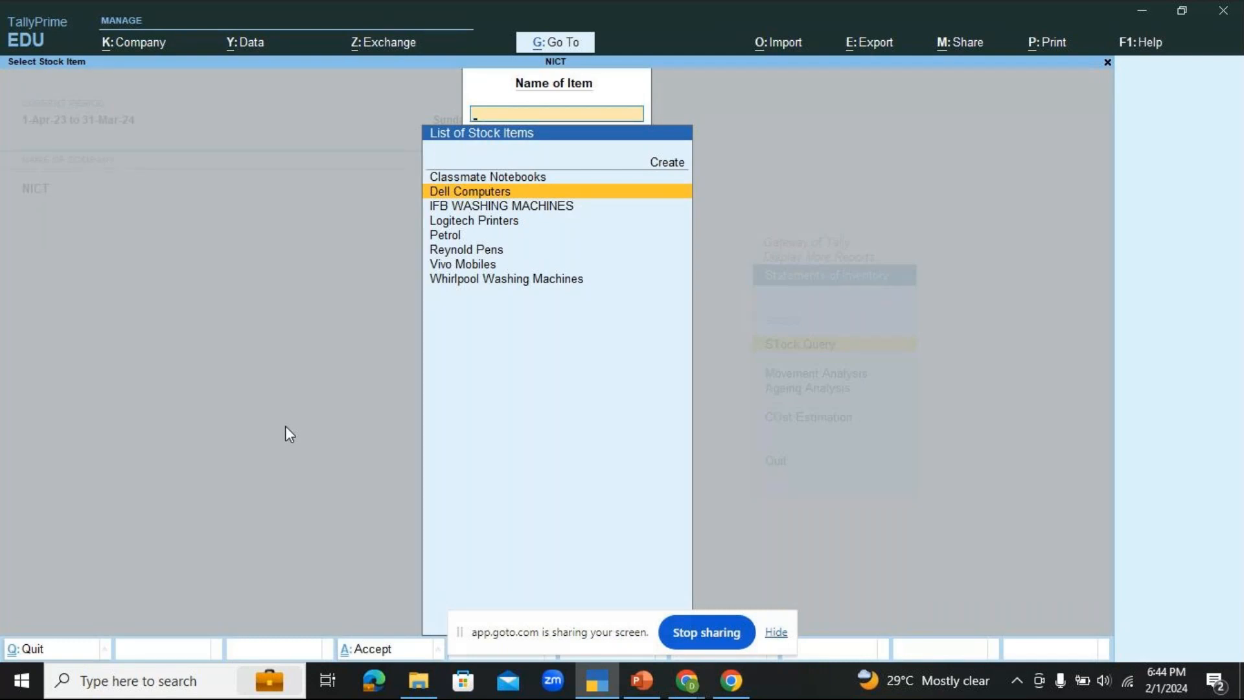
key("Return")
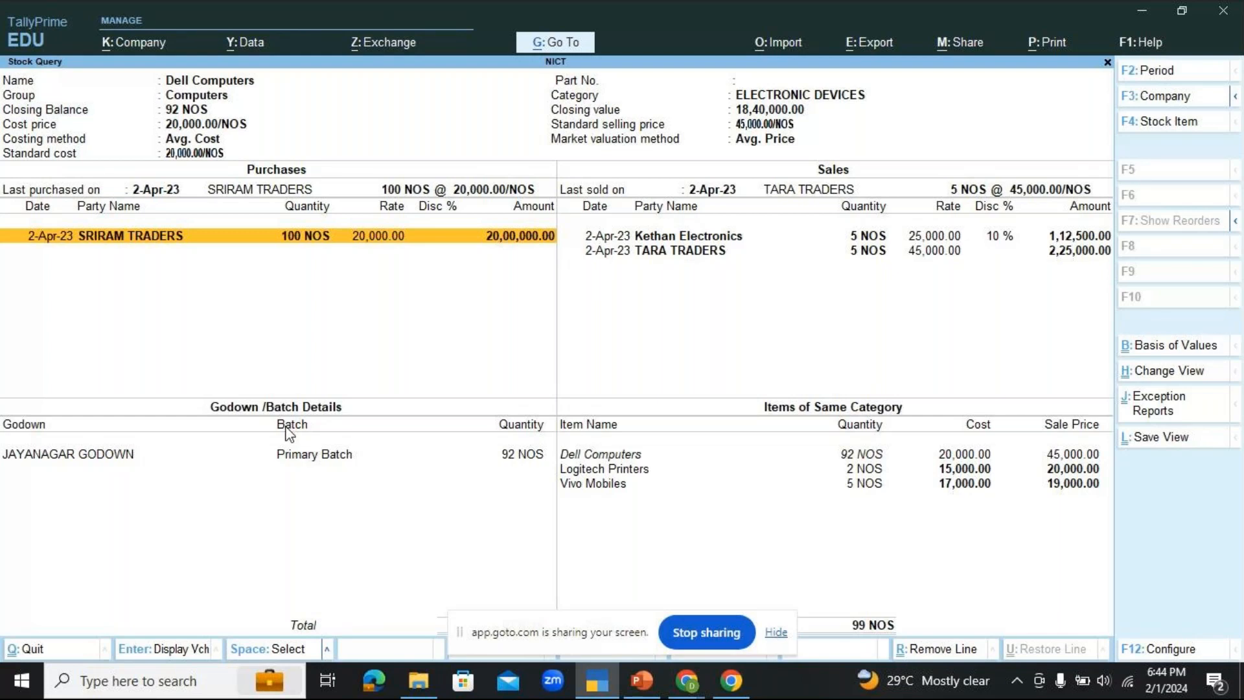
key("Down")
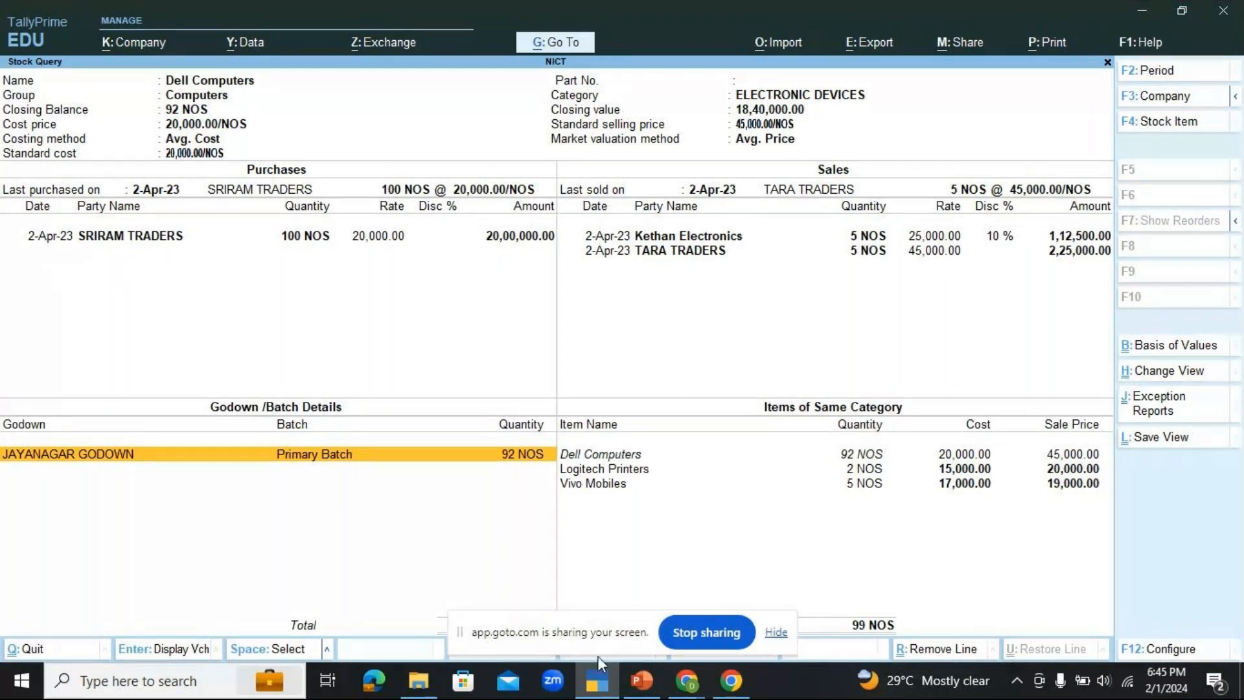
Step: Check the GoTo meeting window, and close the stock query back to the Gateway of Tally
left_click(673, 687)
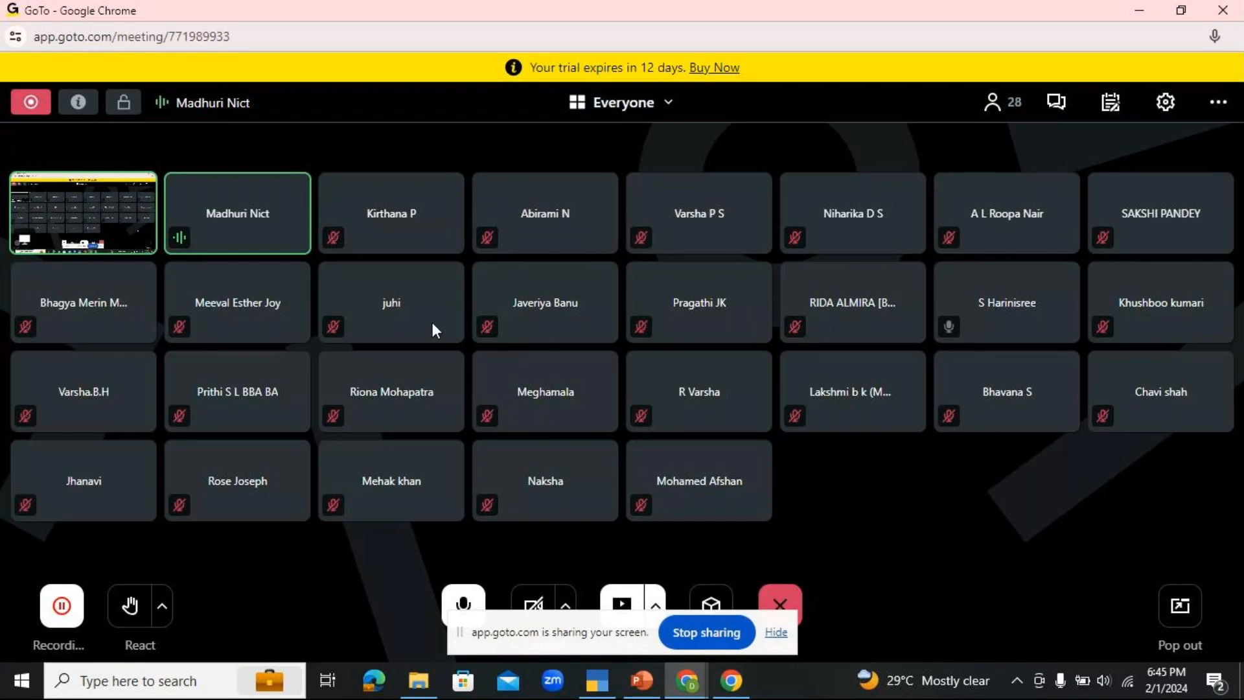
left_click(593, 679)
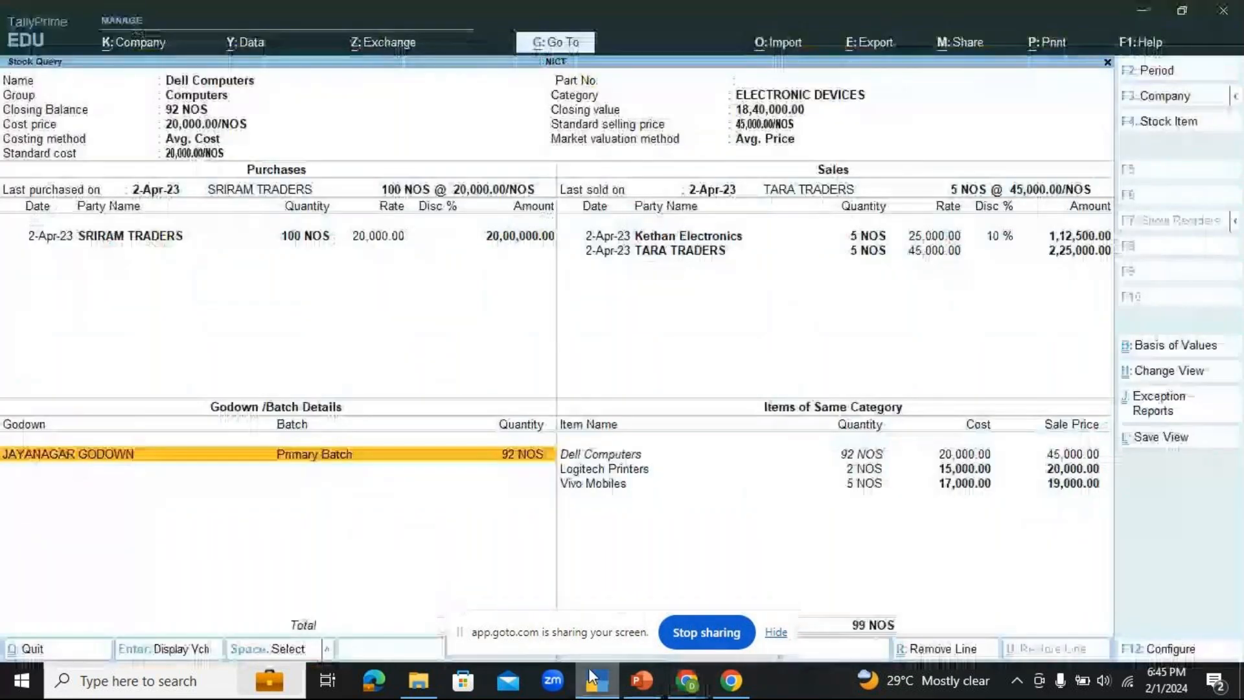
key("Escape")
key("Escape")
key("Escape")
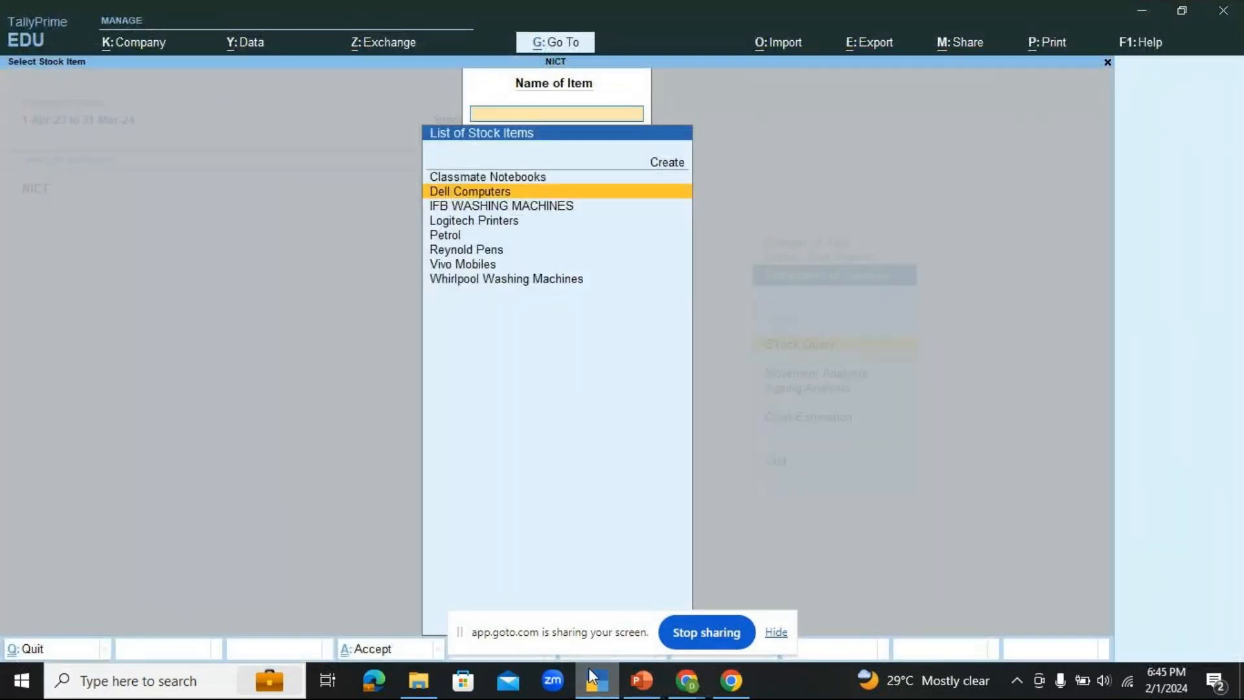
key("Escape")
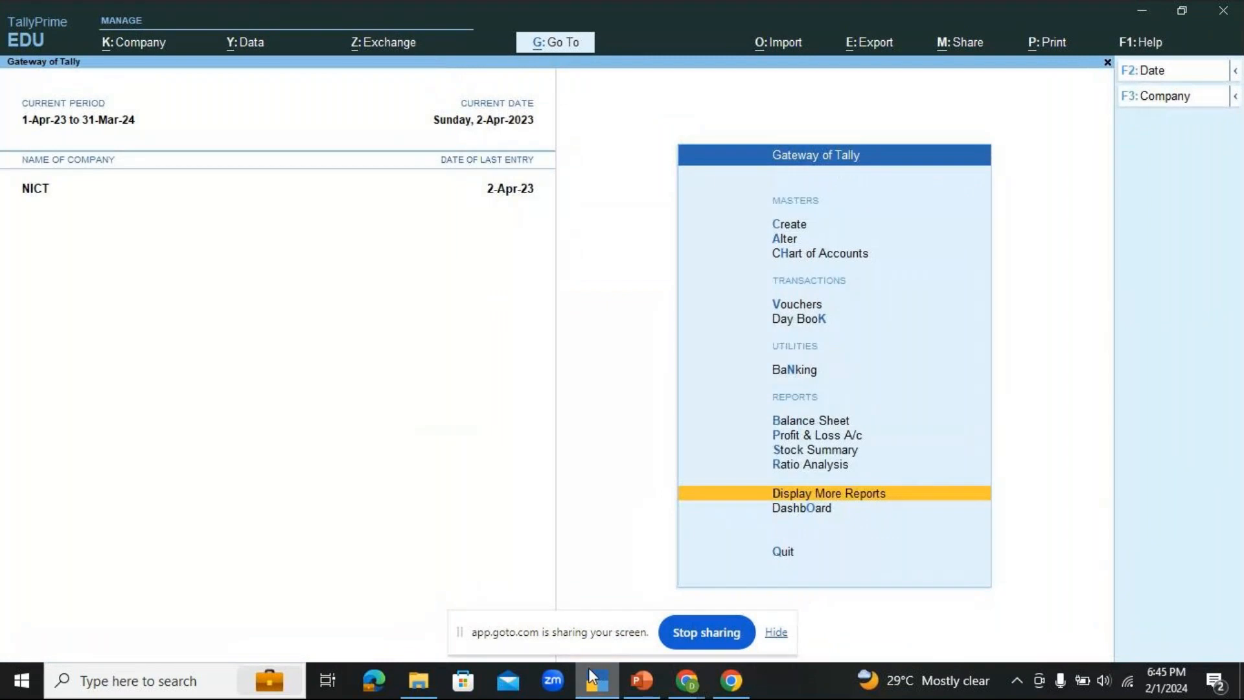
Step: Open voucher entry and switch the voucher type to Stock Journal
key("Up")
key("Up")
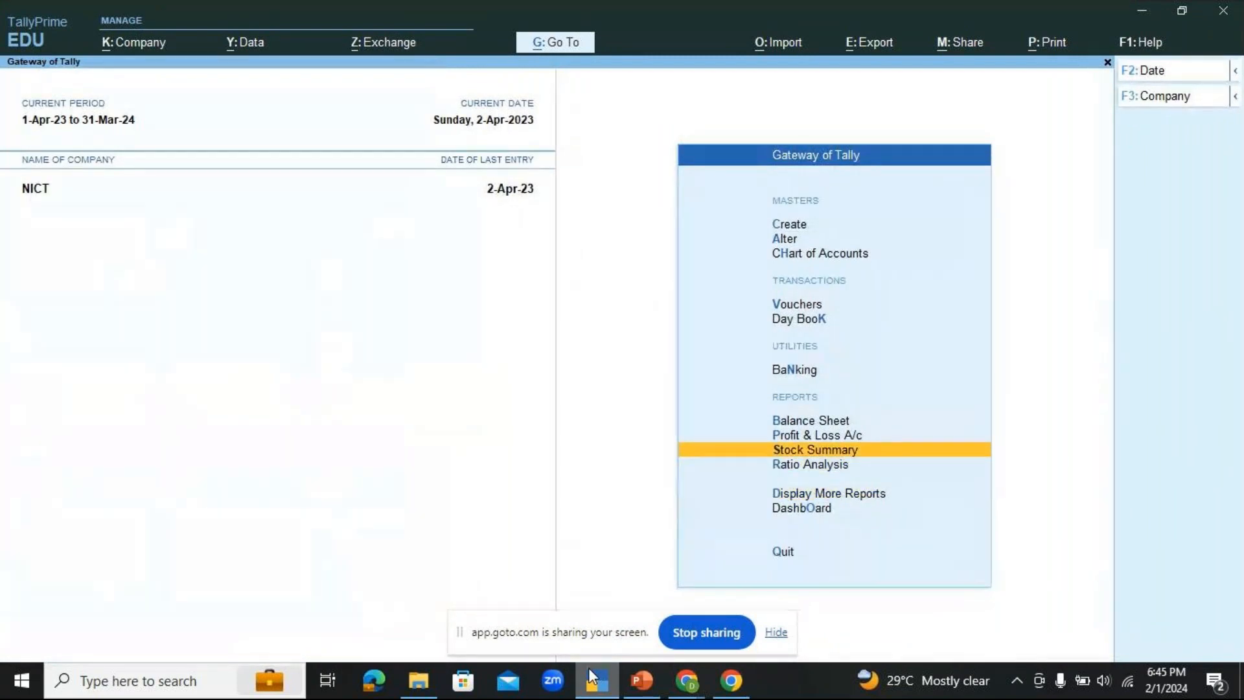
key("Up")
key("Up")
key("Up")
key("Up")
key("Up")
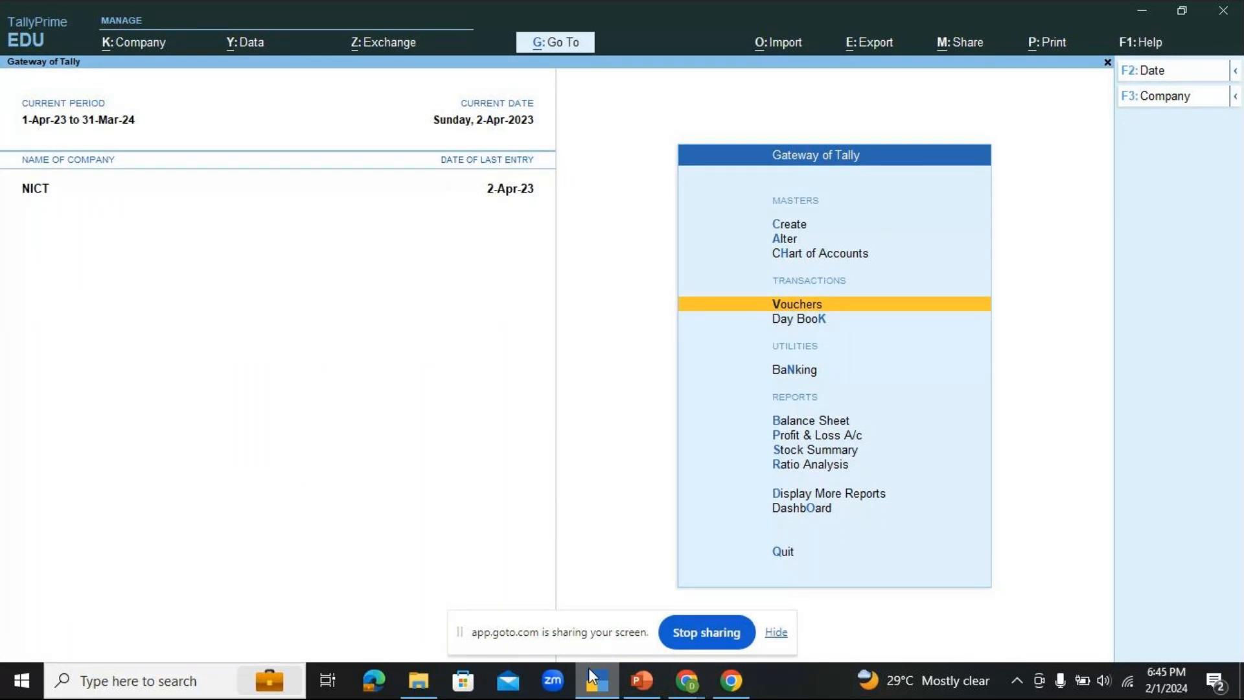
key("Return")
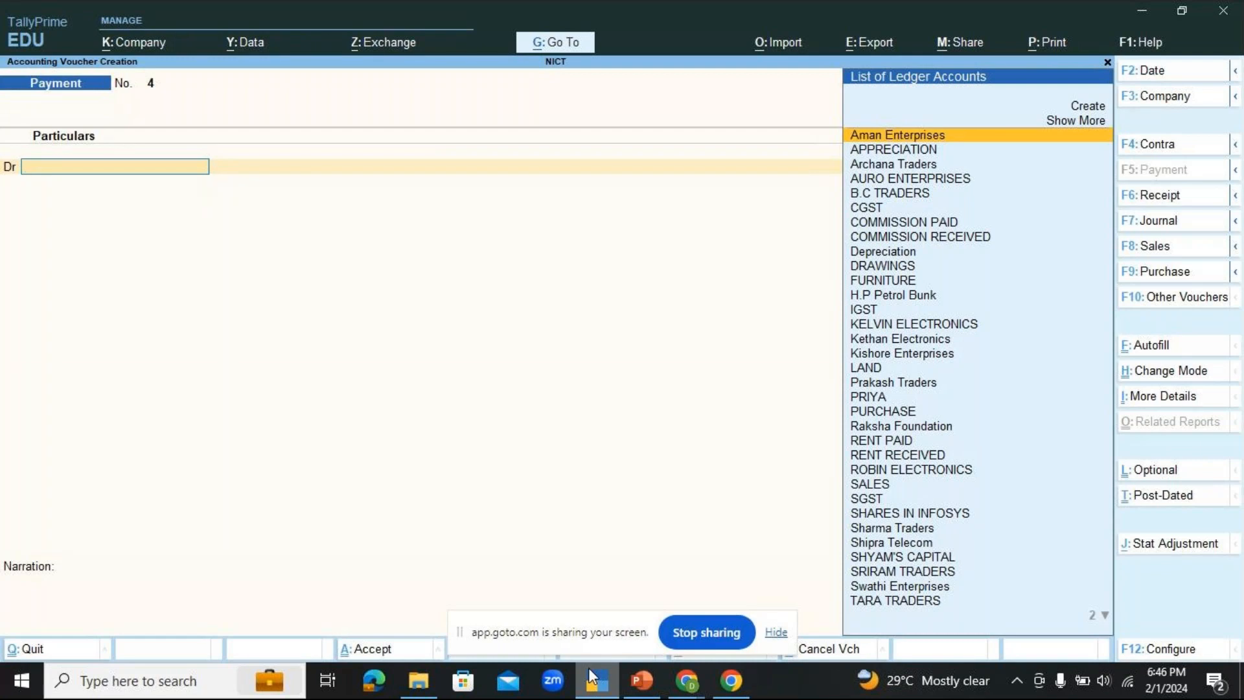
key("ctrl")
key("ctrl")
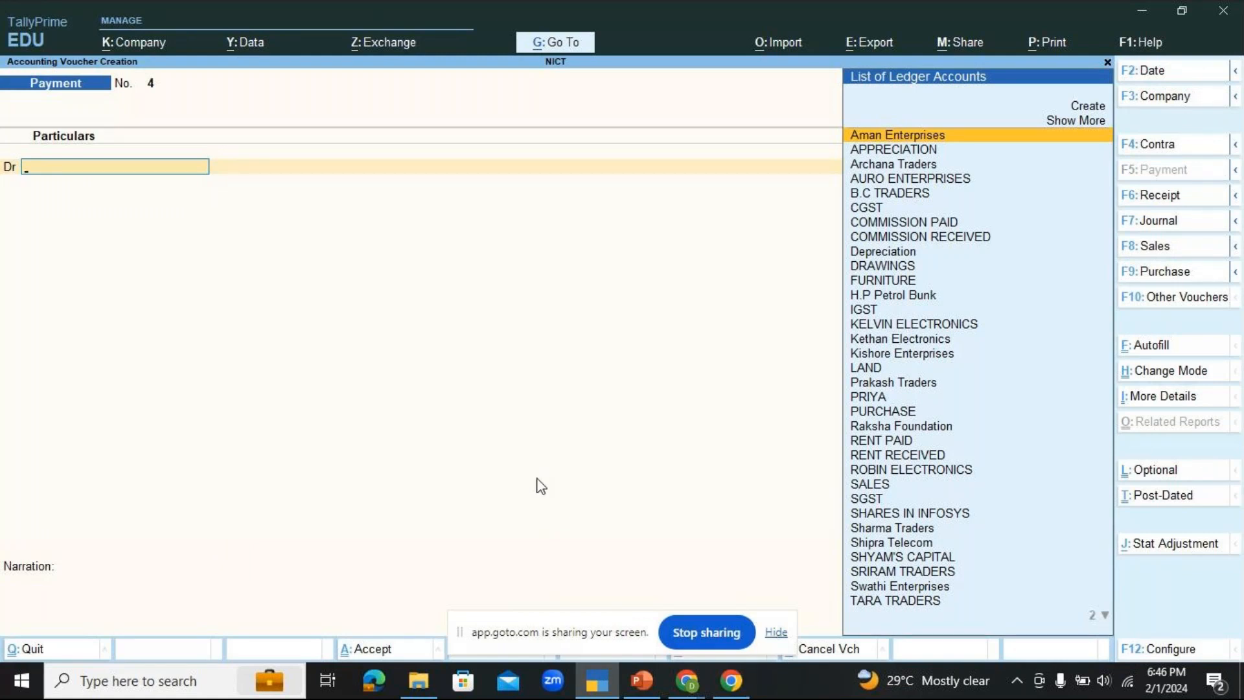
key("ctrl")
key("alt+F7")
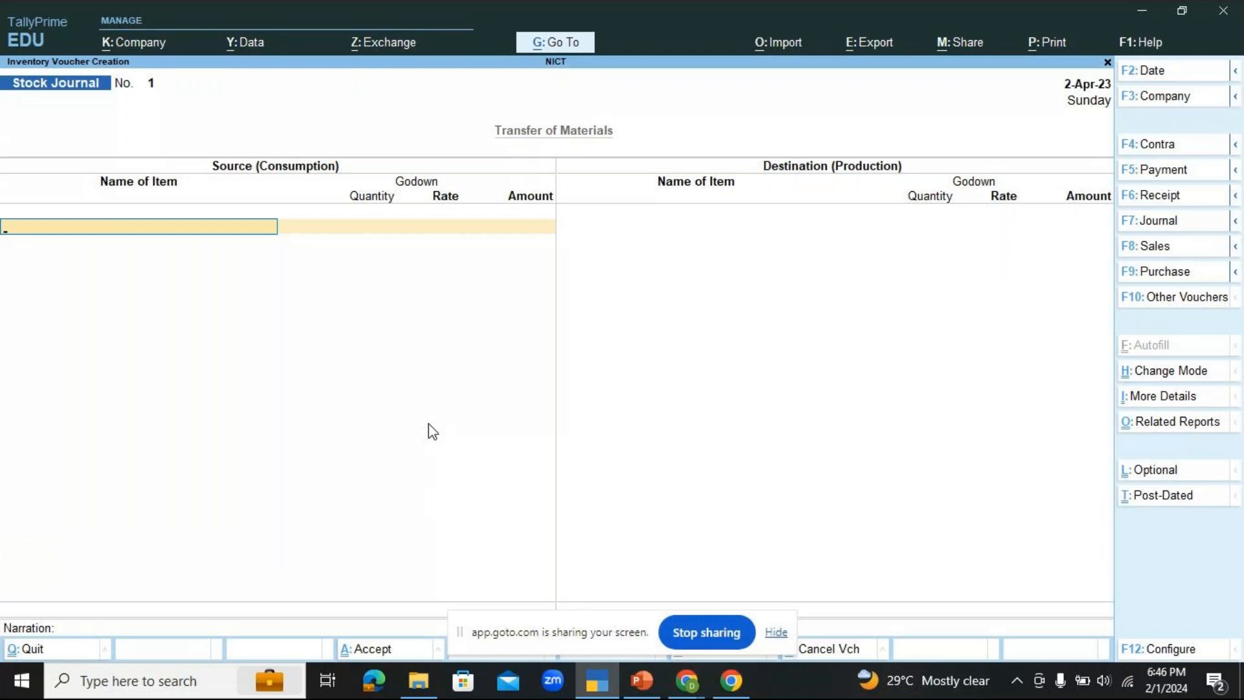
Step: Switch to PowerPoint to read the Stock Journal Voucher exercise slide, and return to the voucher in TallyPrime
left_click(654, 695)
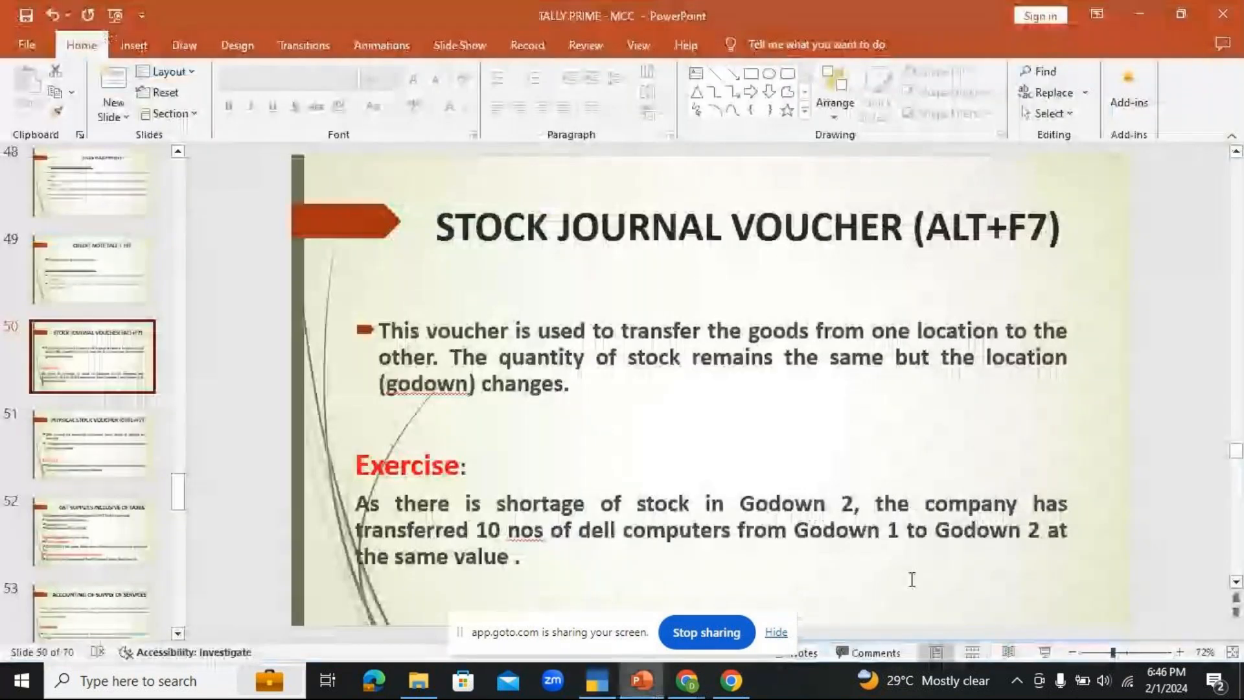
key("alt+Tab")
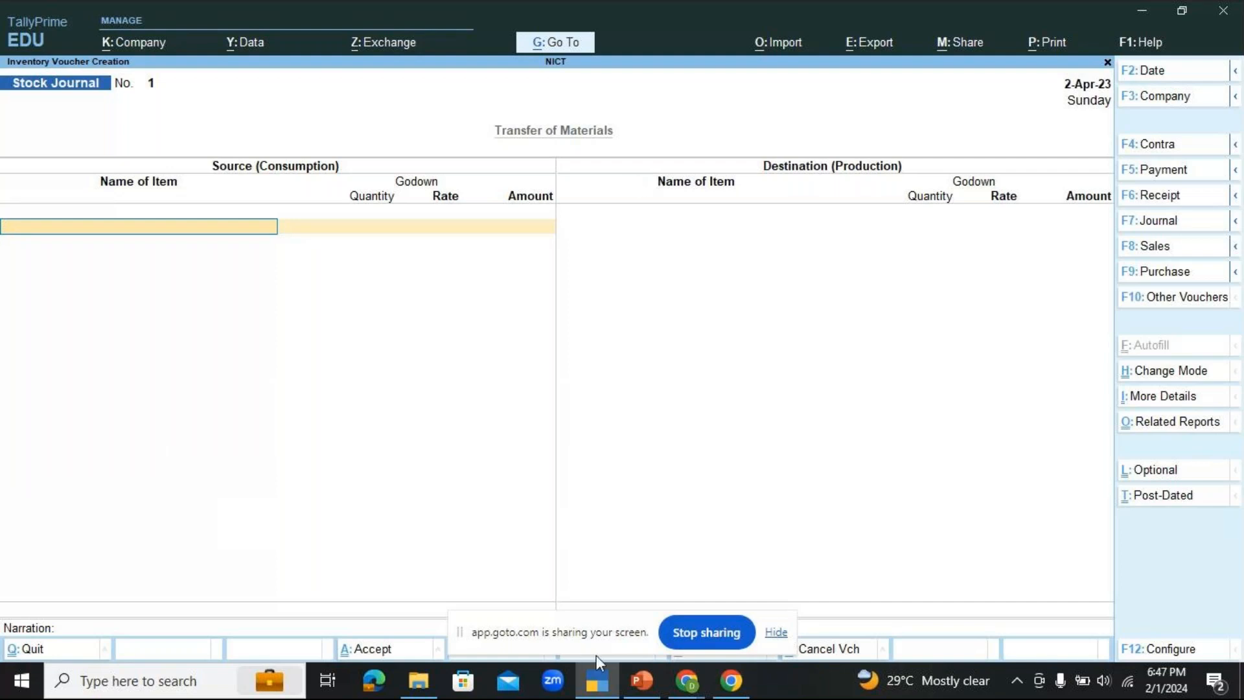
left_click(654, 688)
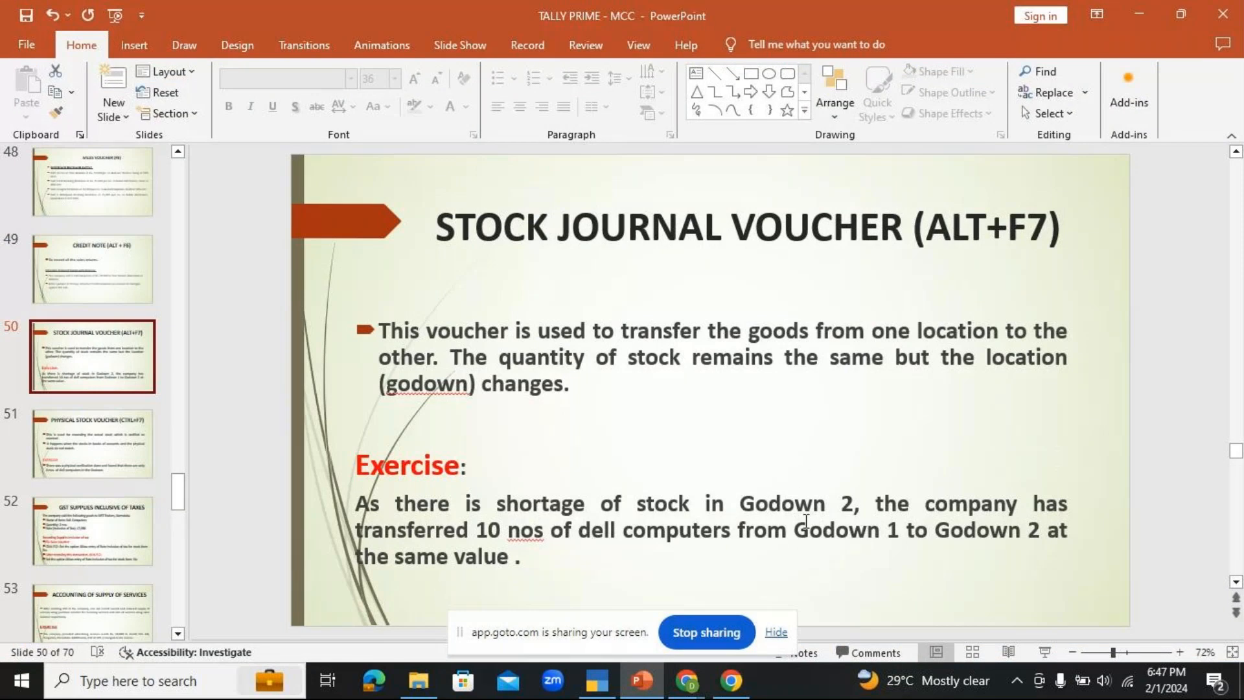
left_click(600, 688)
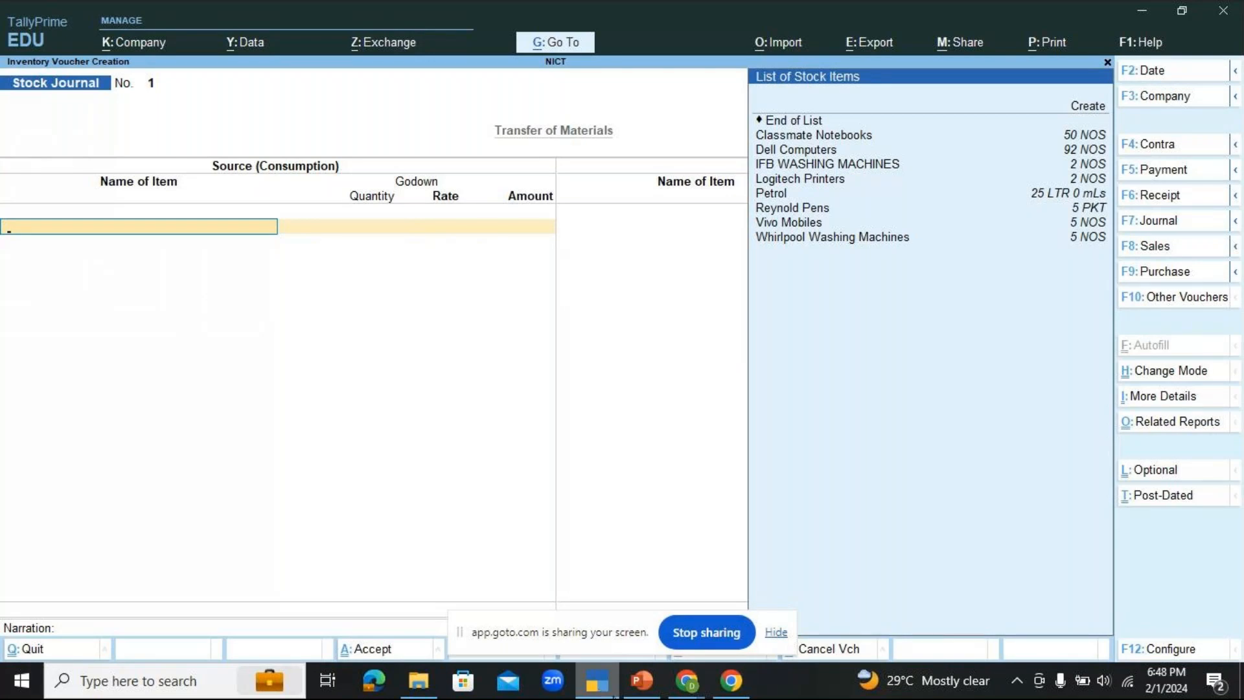
Step: Switch to the GoTo meeting window to check the participants, and return to TallyPrime
left_click(687, 685)
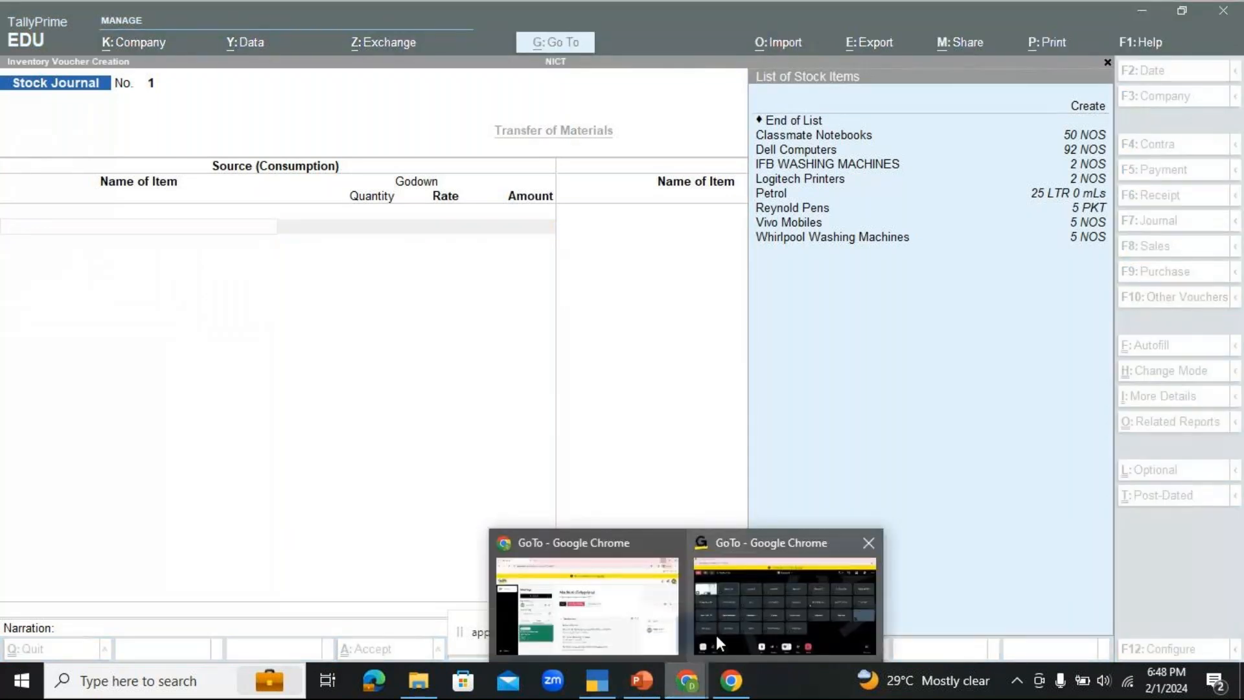
left_click(745, 613)
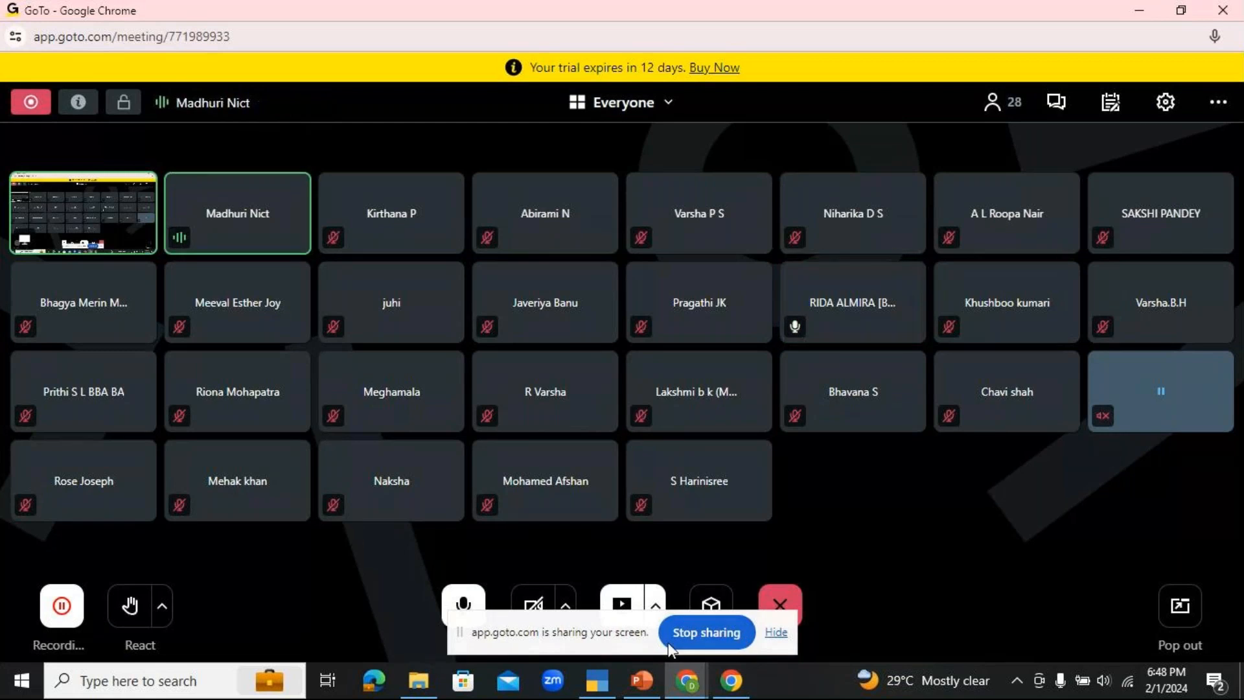
left_click(604, 682)
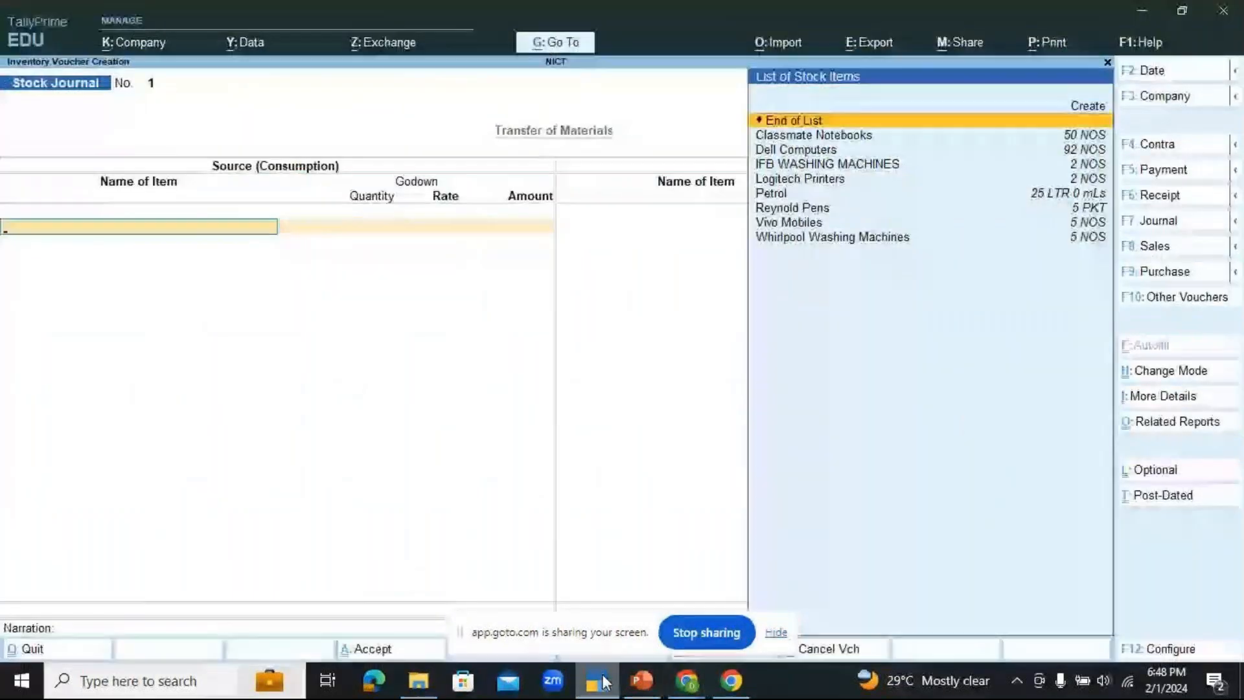
Step: Quit the empty stock journal voucher and reopen a blank one from the Gateway of Tally
key("Escape")
key("y")
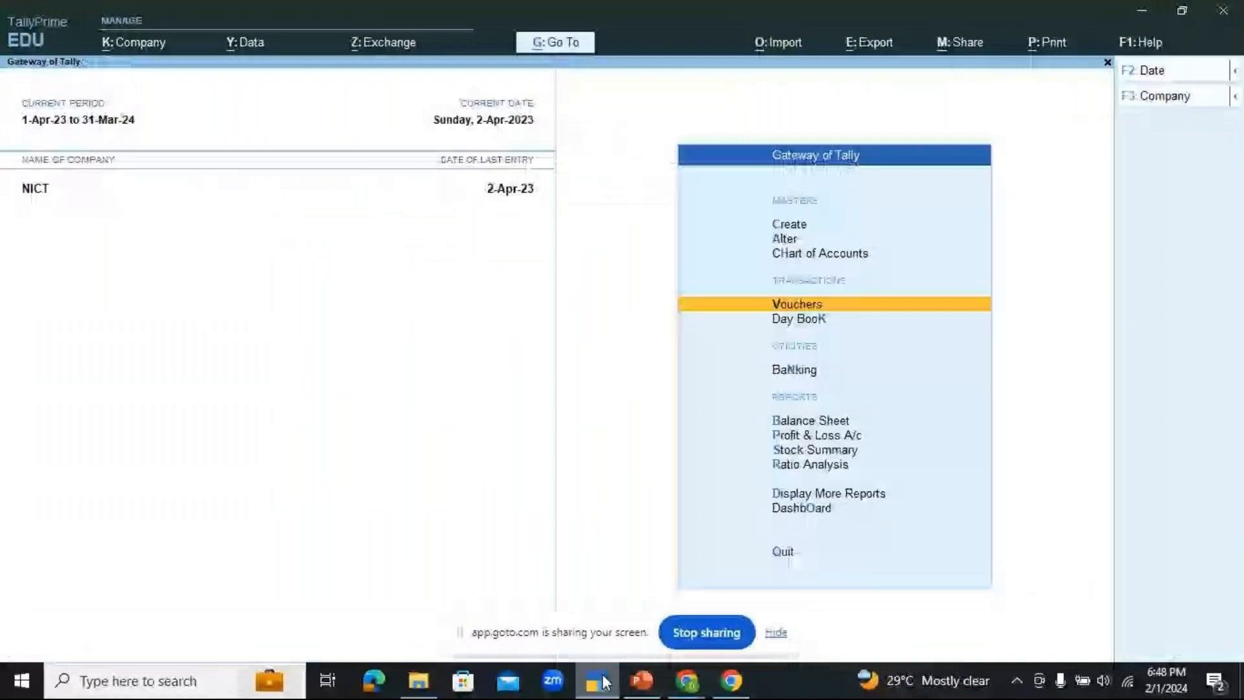
key("Return")
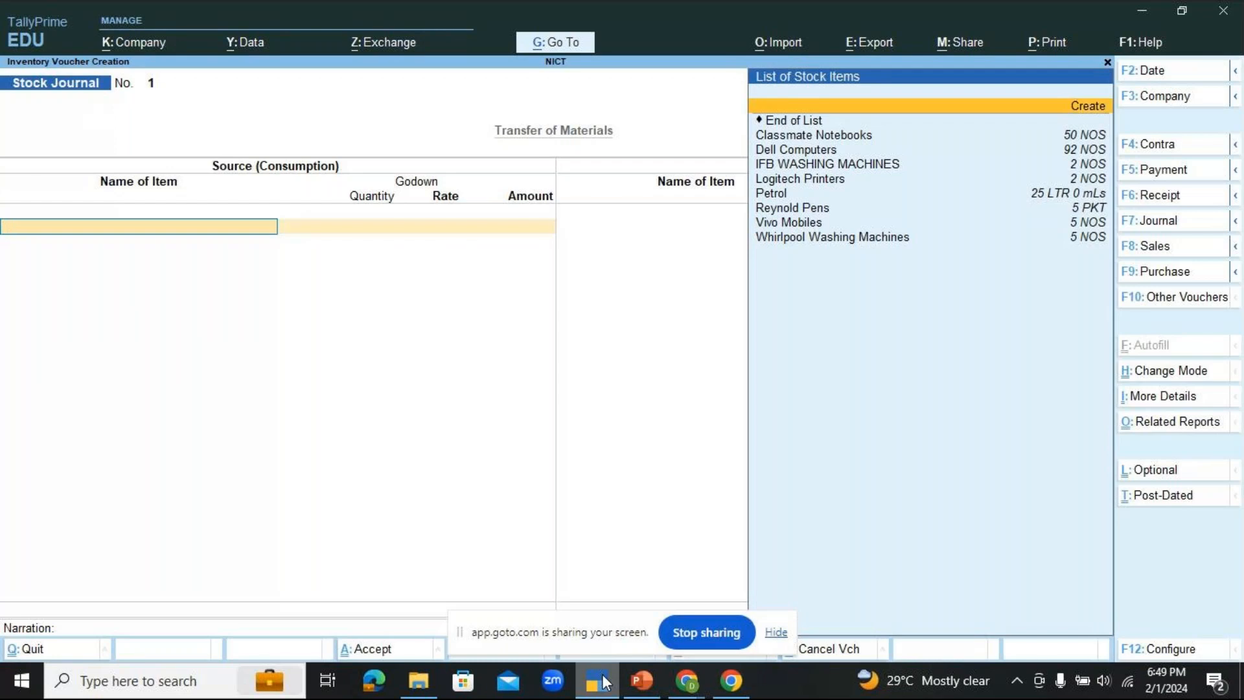
Step: Enter Dell Computers from JAYANAGAR GODOWN as the source item, with quantity 10 NOS at the suggested rate
key("Down")
key("Down")
key("Down")
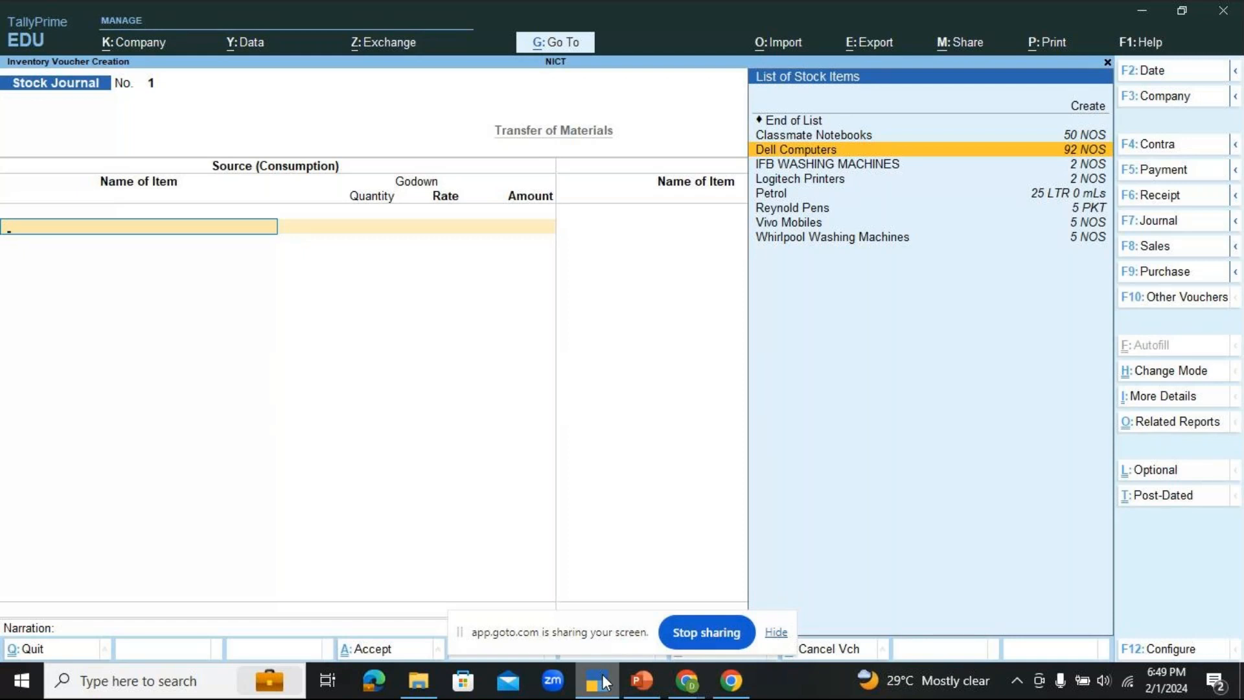
key("Return")
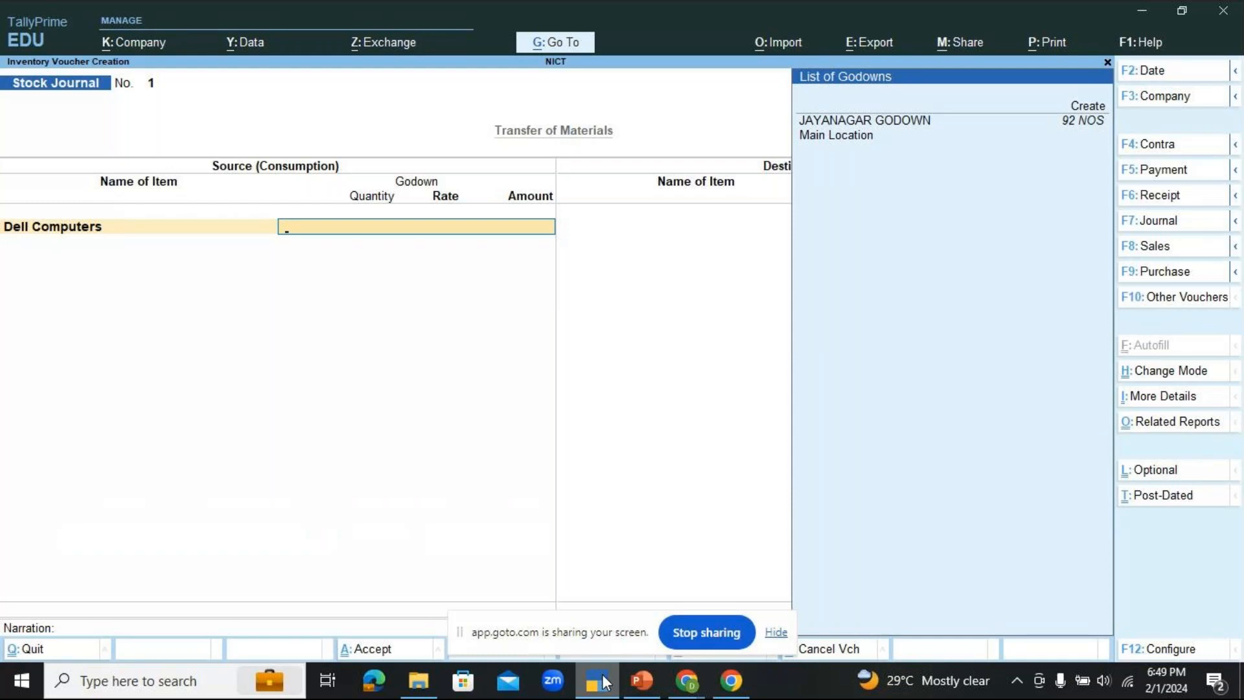
key("Down")
key("Up")
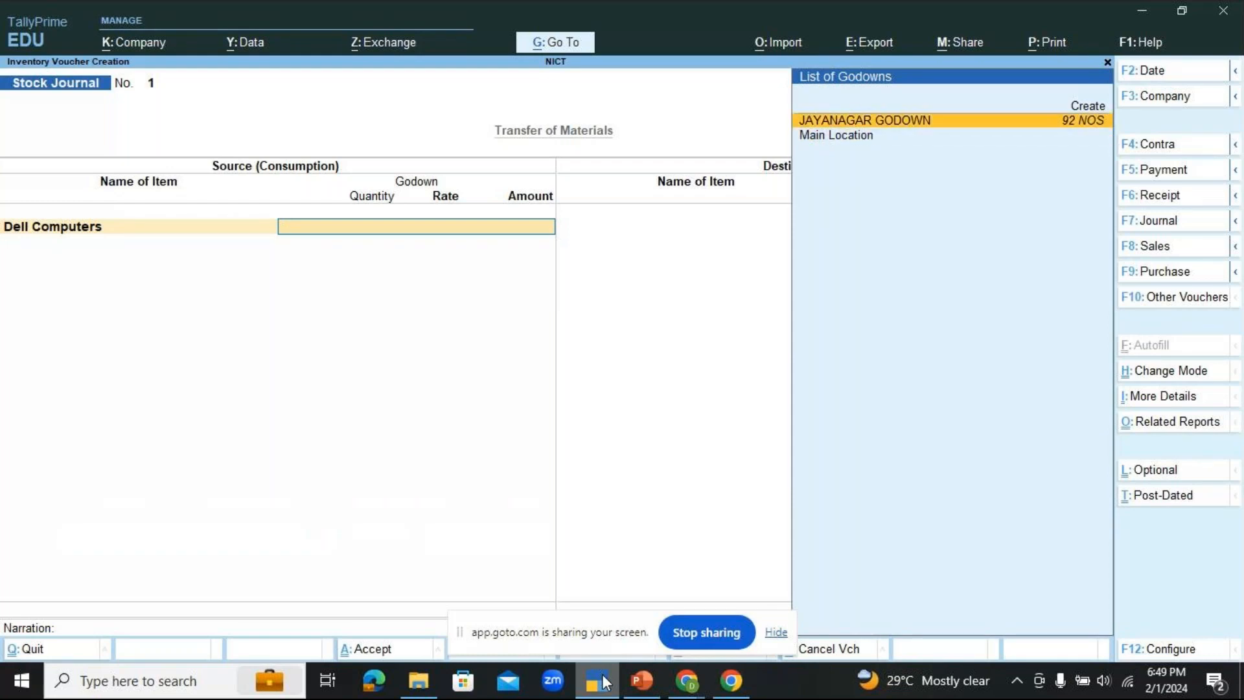
key("Return")
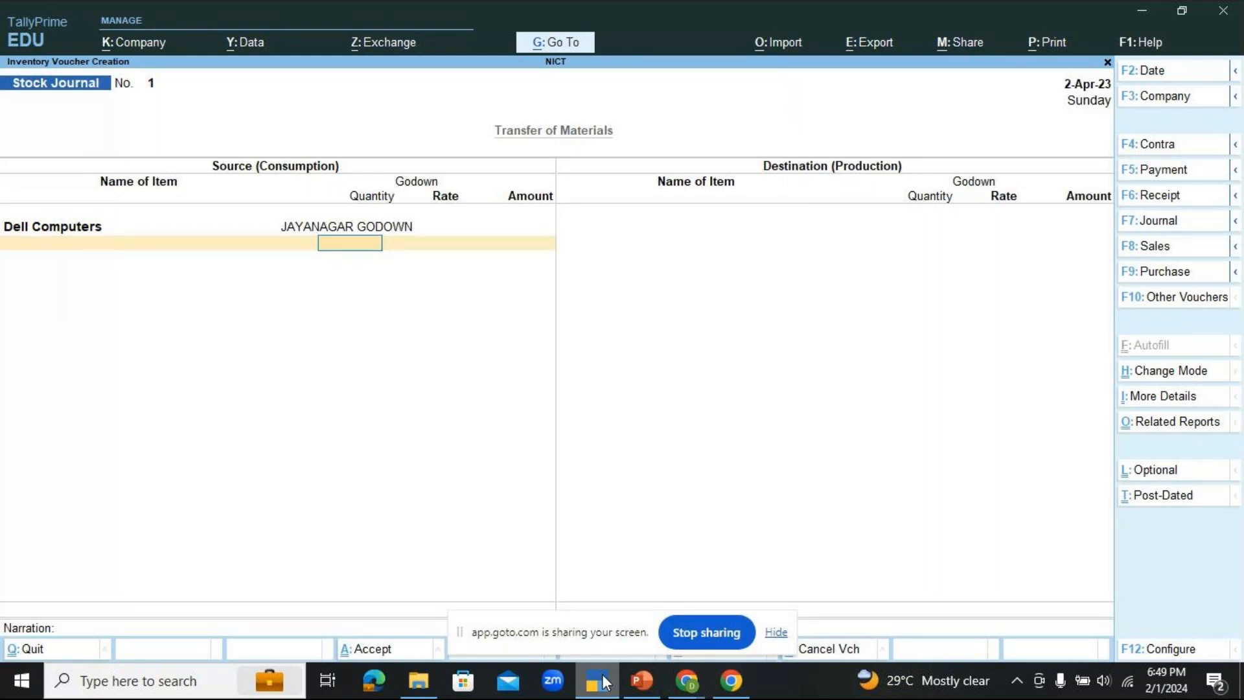
type("10")
key("Return")
key("Return")
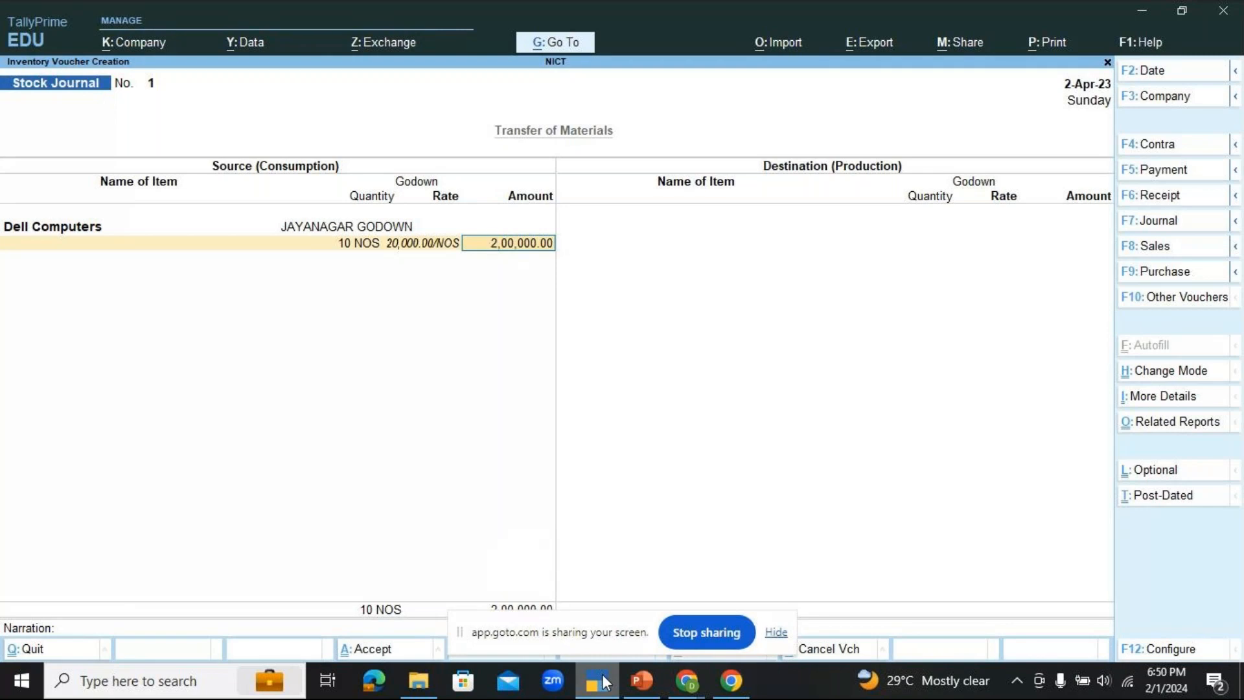
Step: Enter Dell Computers at Main Location as the destination item, with quantity 10 NOS at the suggested rate and amount
key("Return")
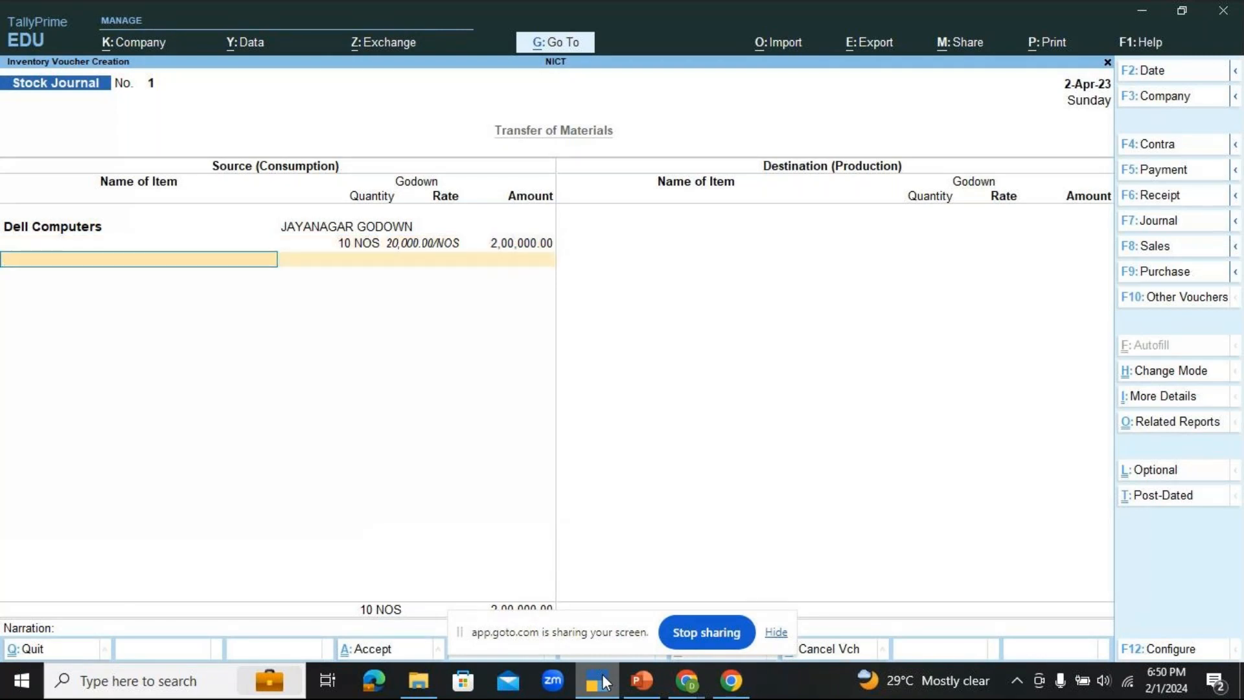
key("Return")
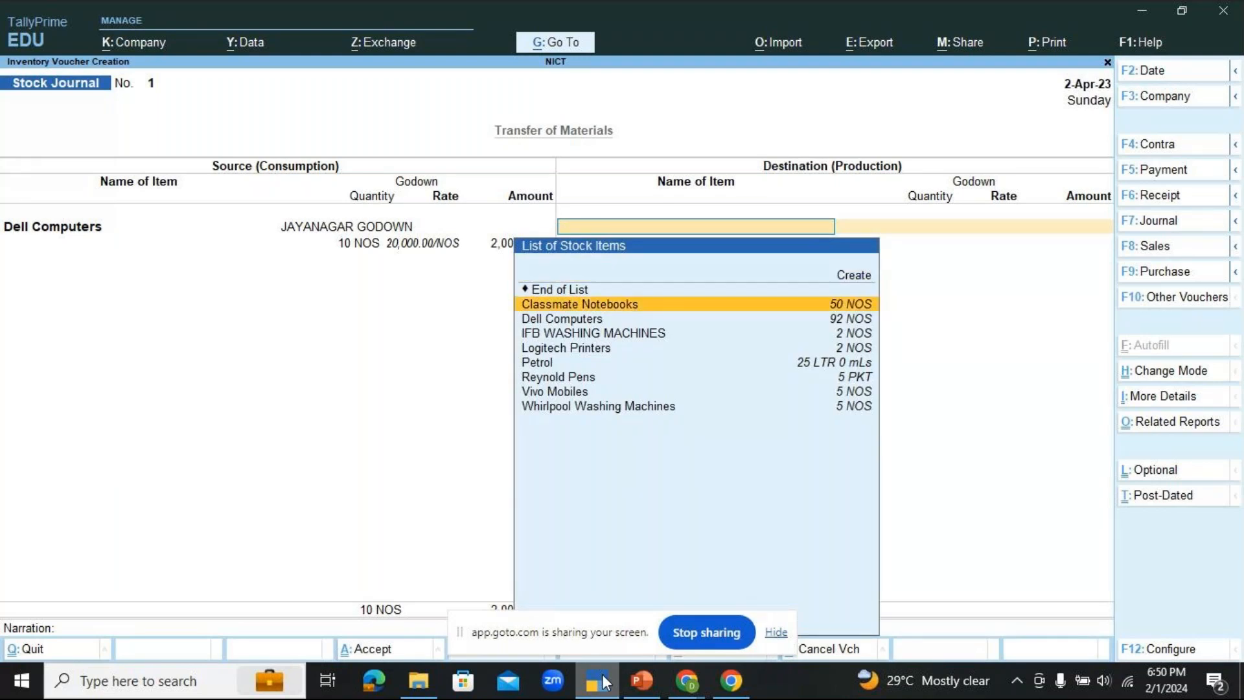
key("Down")
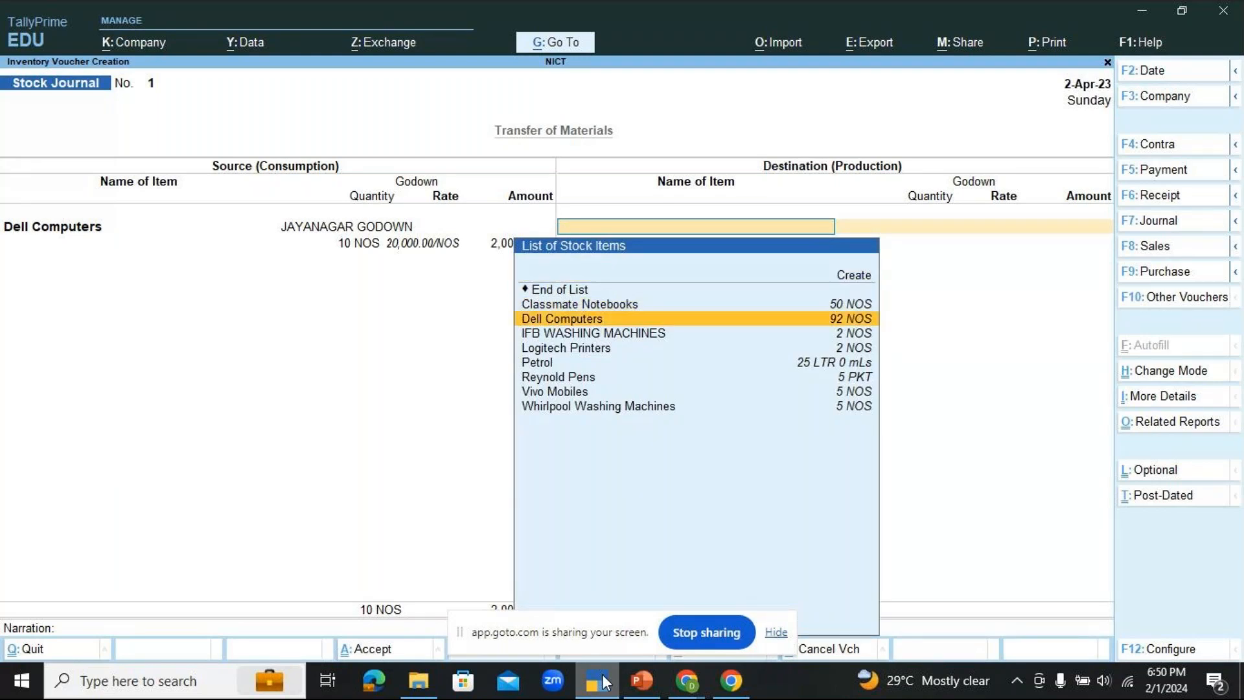
key("Return")
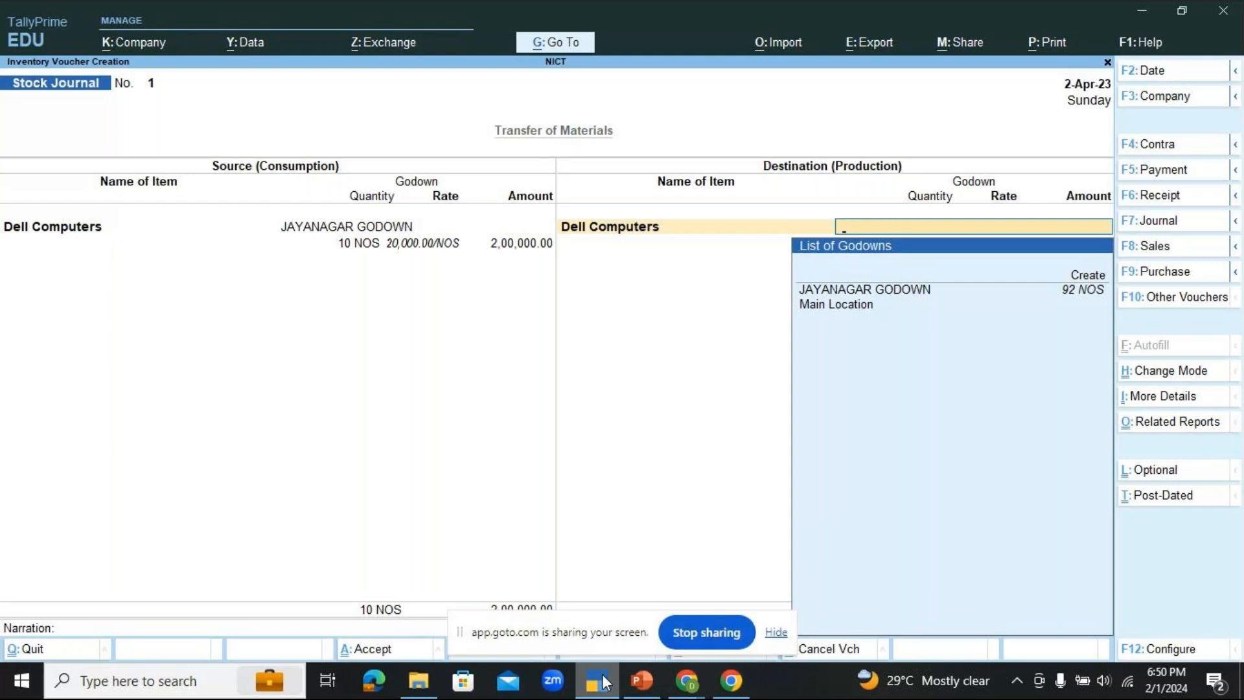
key("Down")
key("Down")
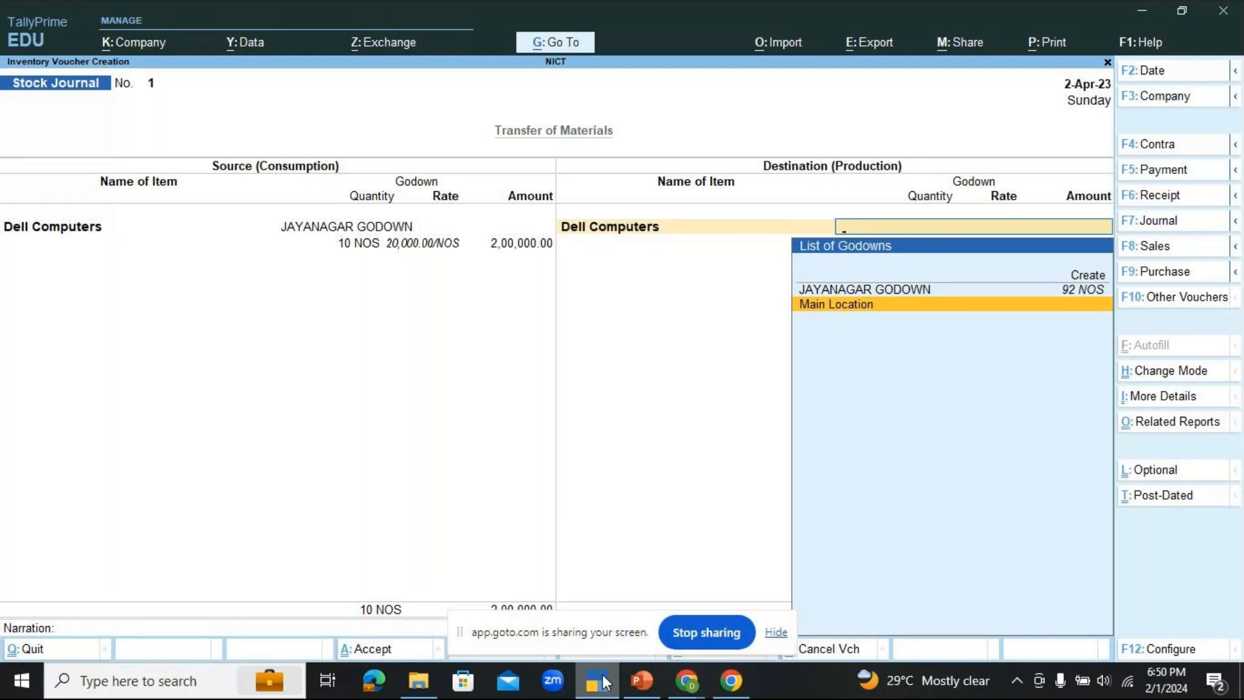
key("Return")
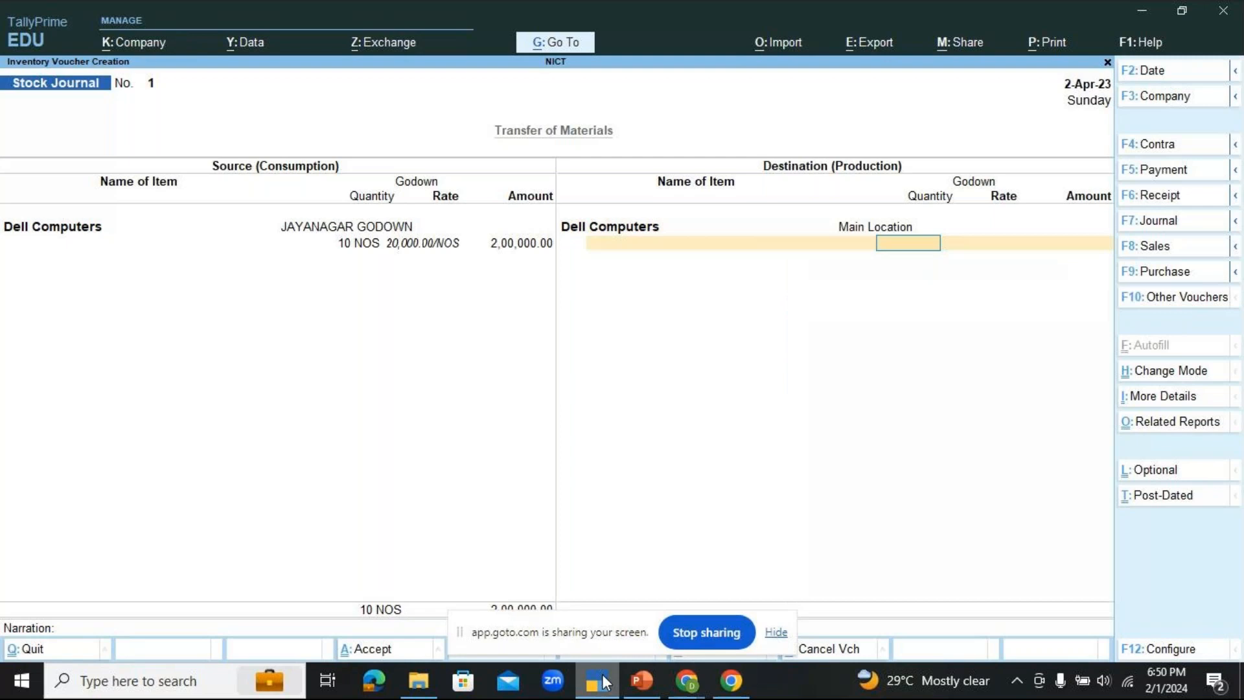
type("10")
key("Return")
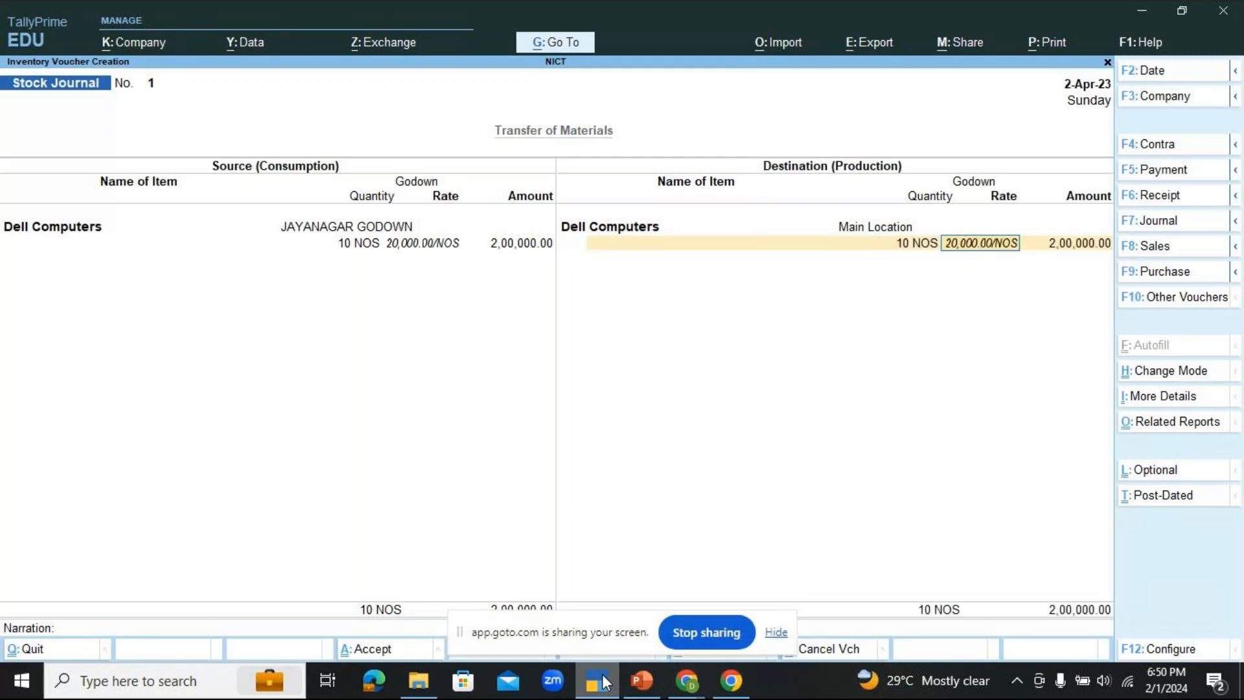
key("Return")
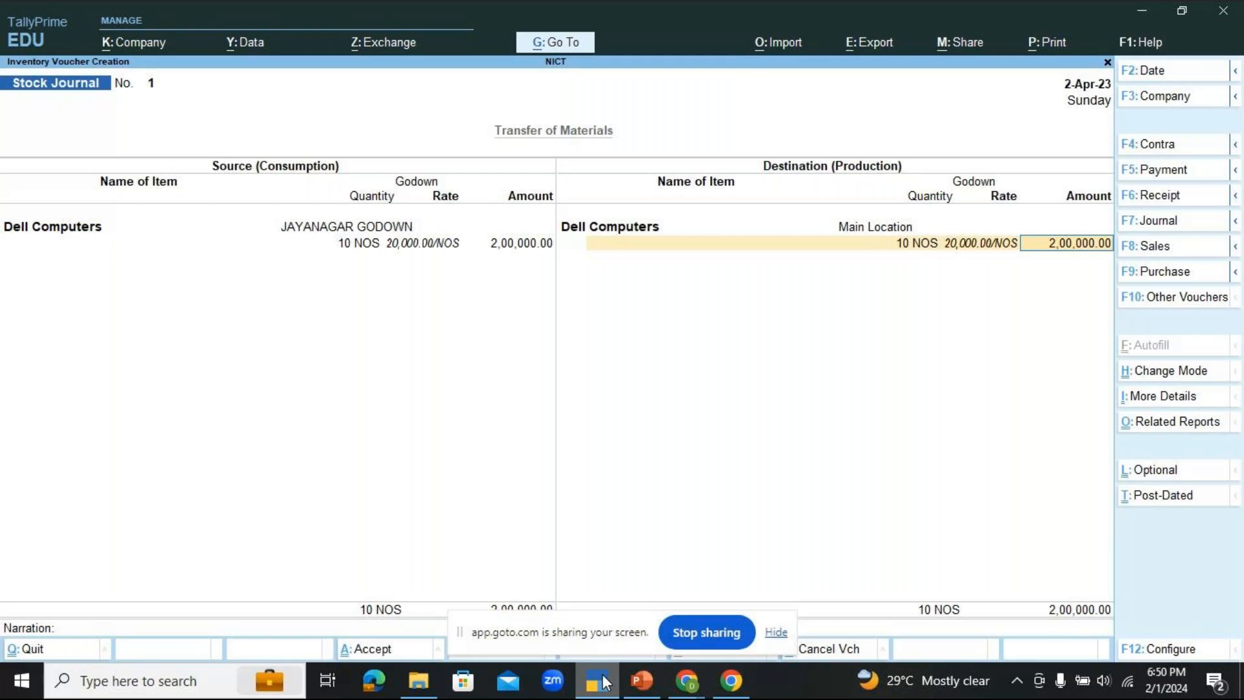
key("Return")
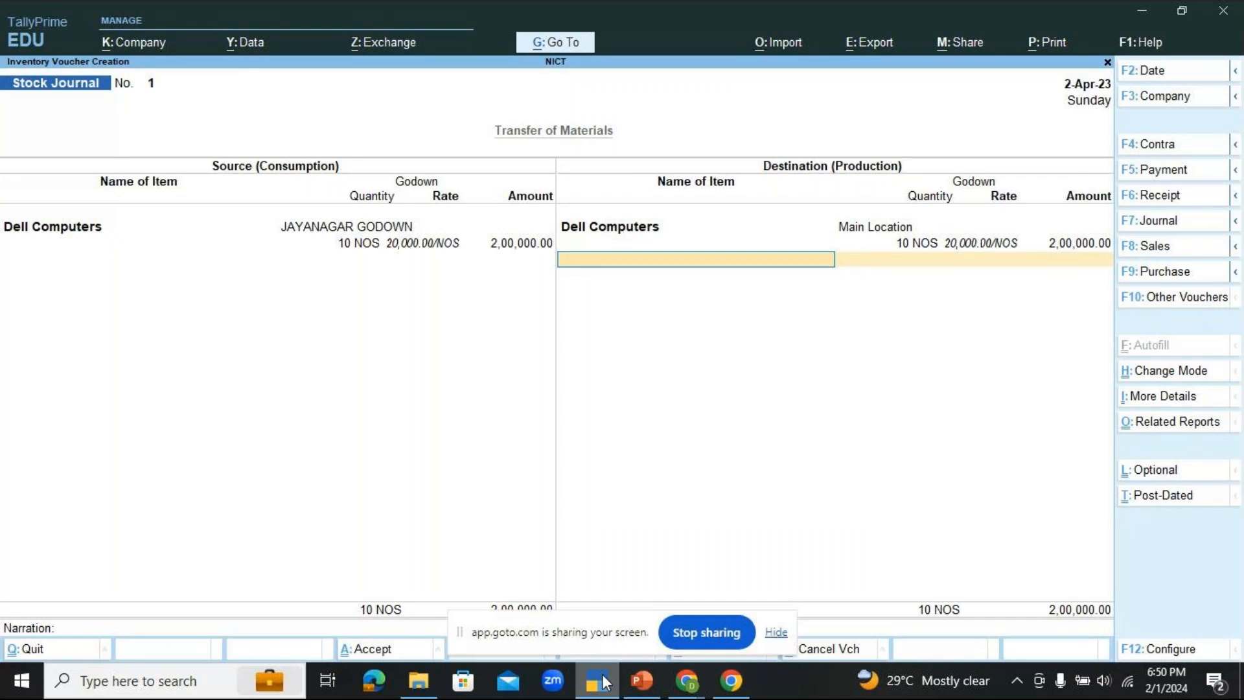
Step: Quit the filled stock journal voucher without saving and reopen a blank one
key("Escape")
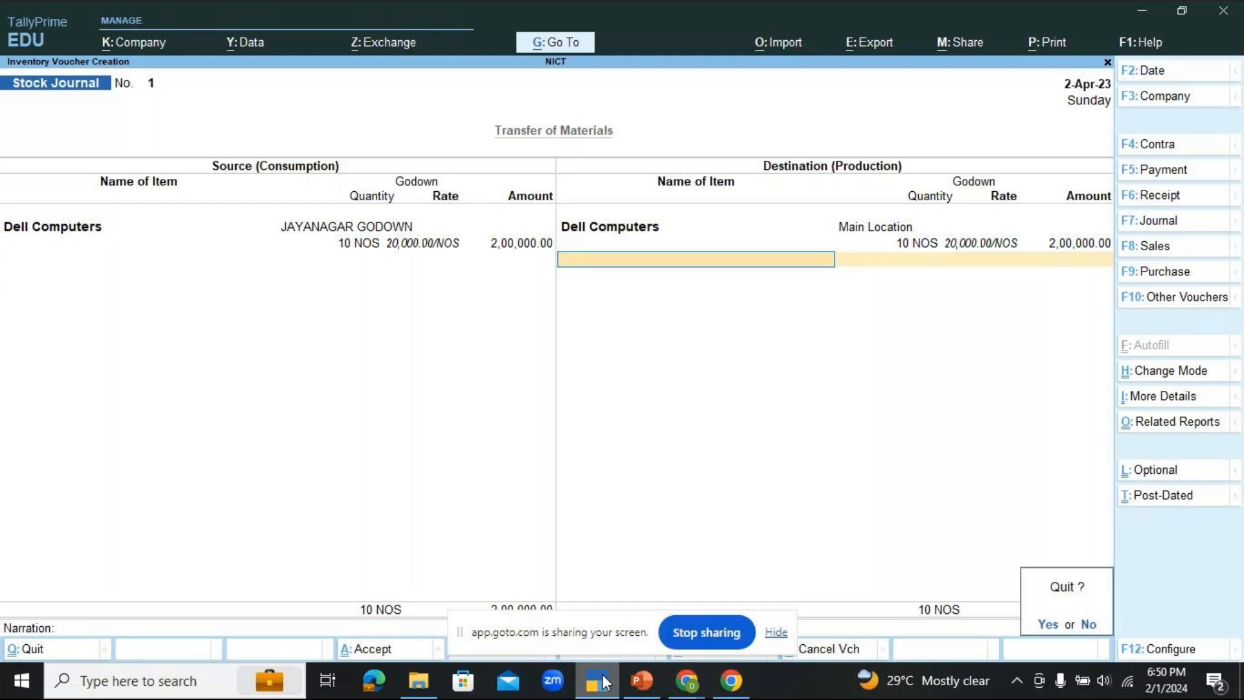
key("y")
key("Return")
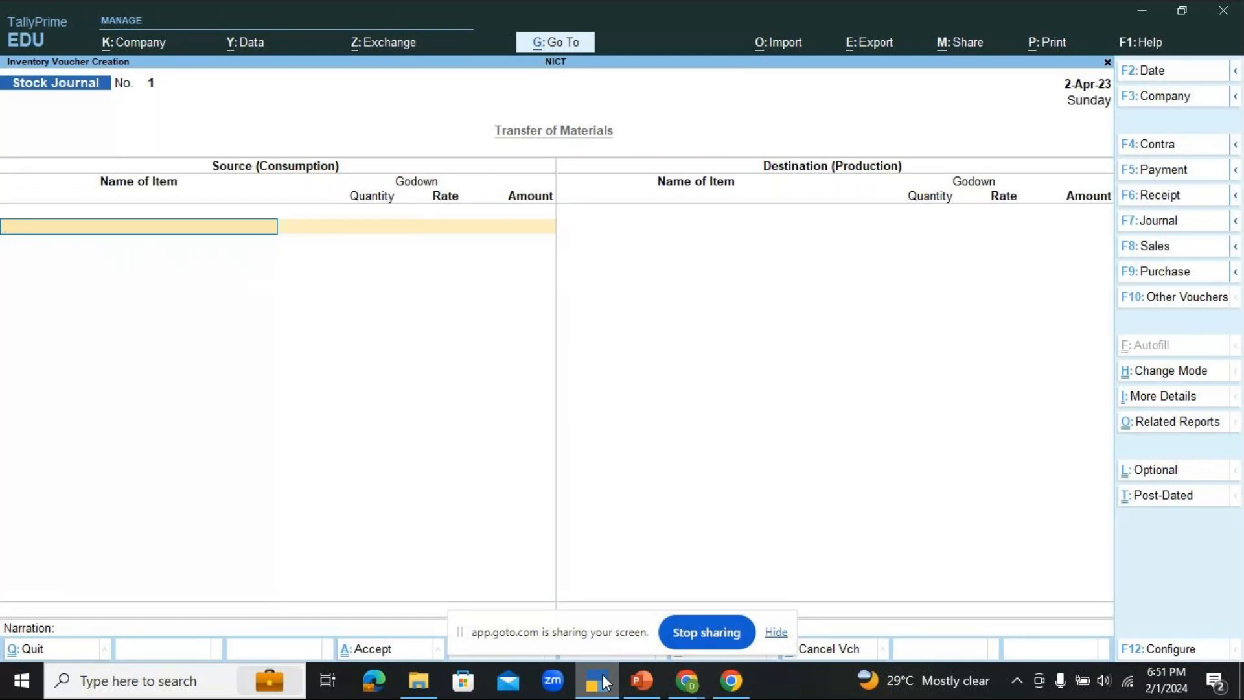
Step: Enter Dell Computers from JAYANAGAR GODOWN as the source item, with quantity 10 NOS at the suggested rate, and end the source list
key("space")
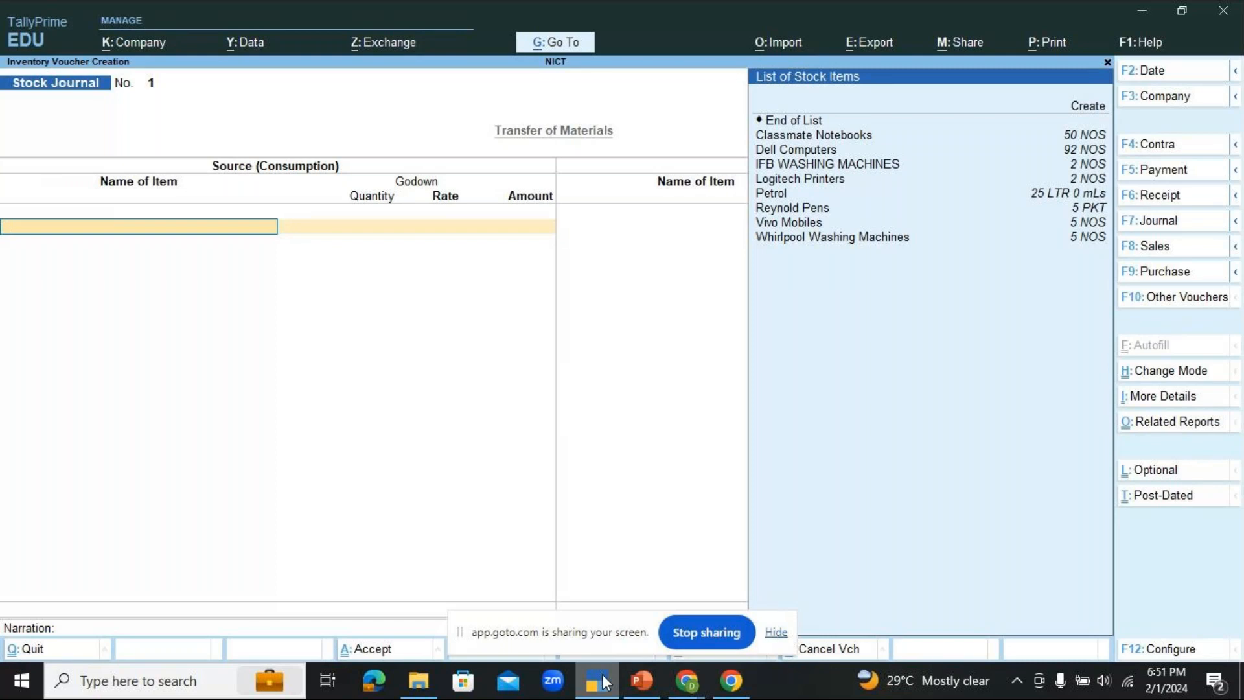
key("Down")
key("Down")
key("Down")
key("Down")
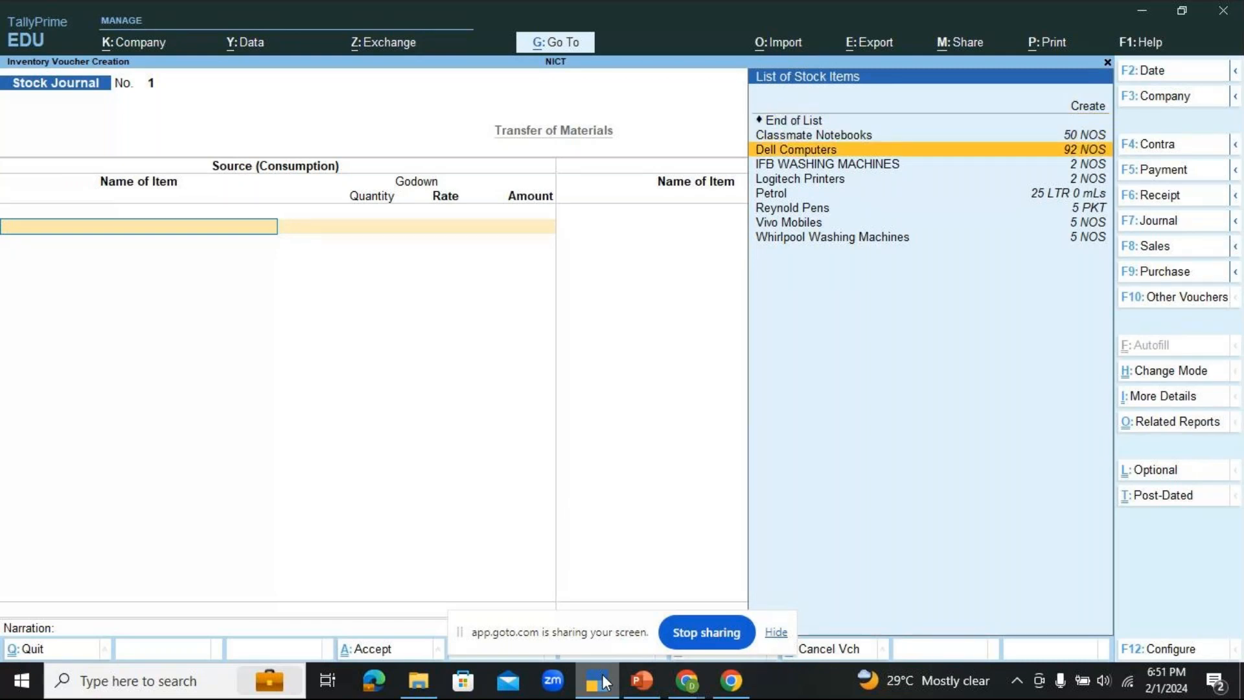
key("Return")
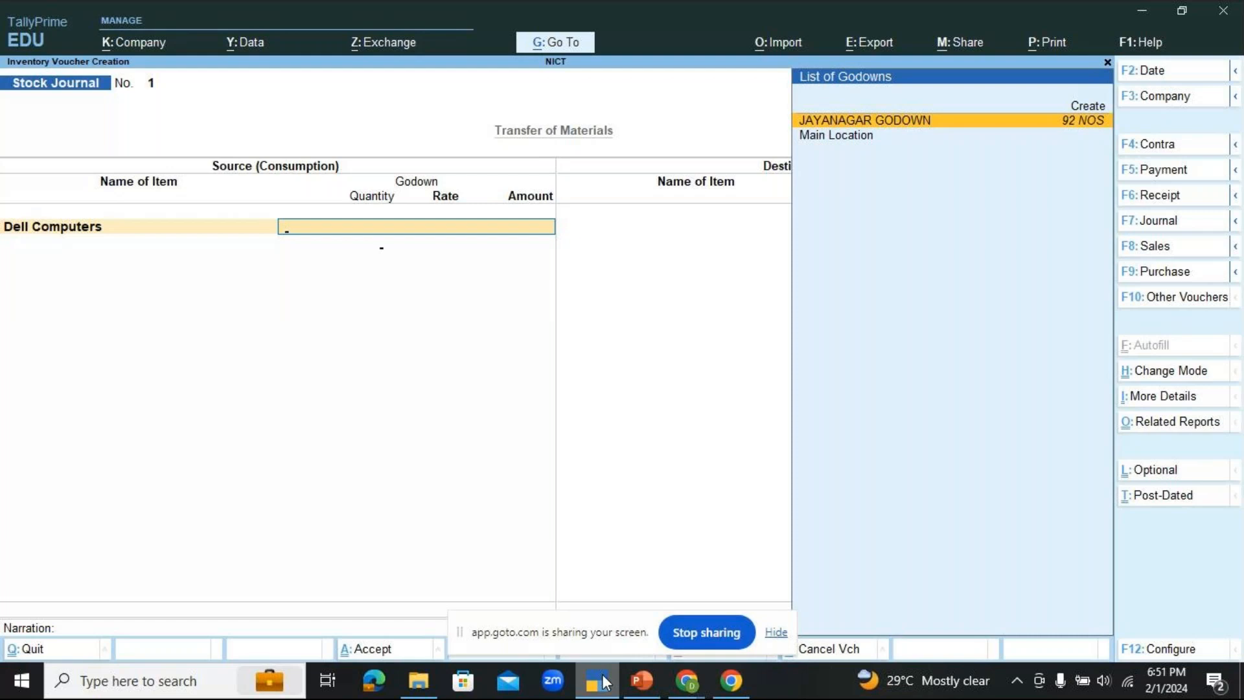
key("Return")
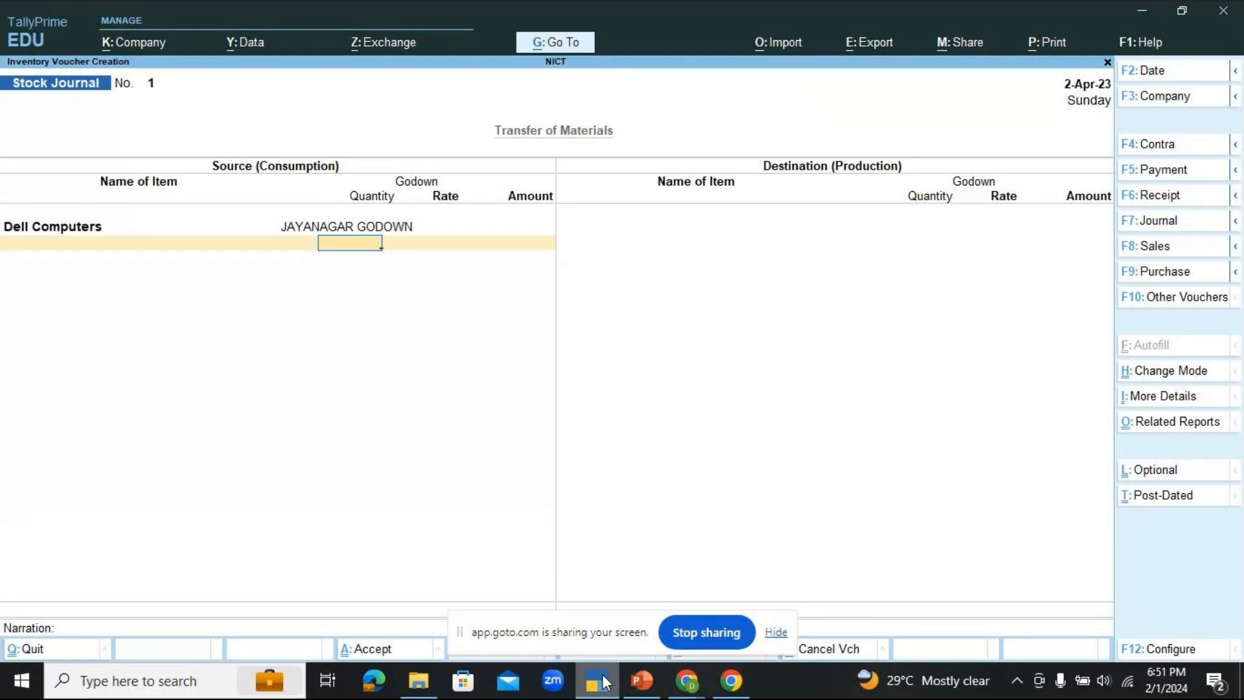
type("10")
key("Return")
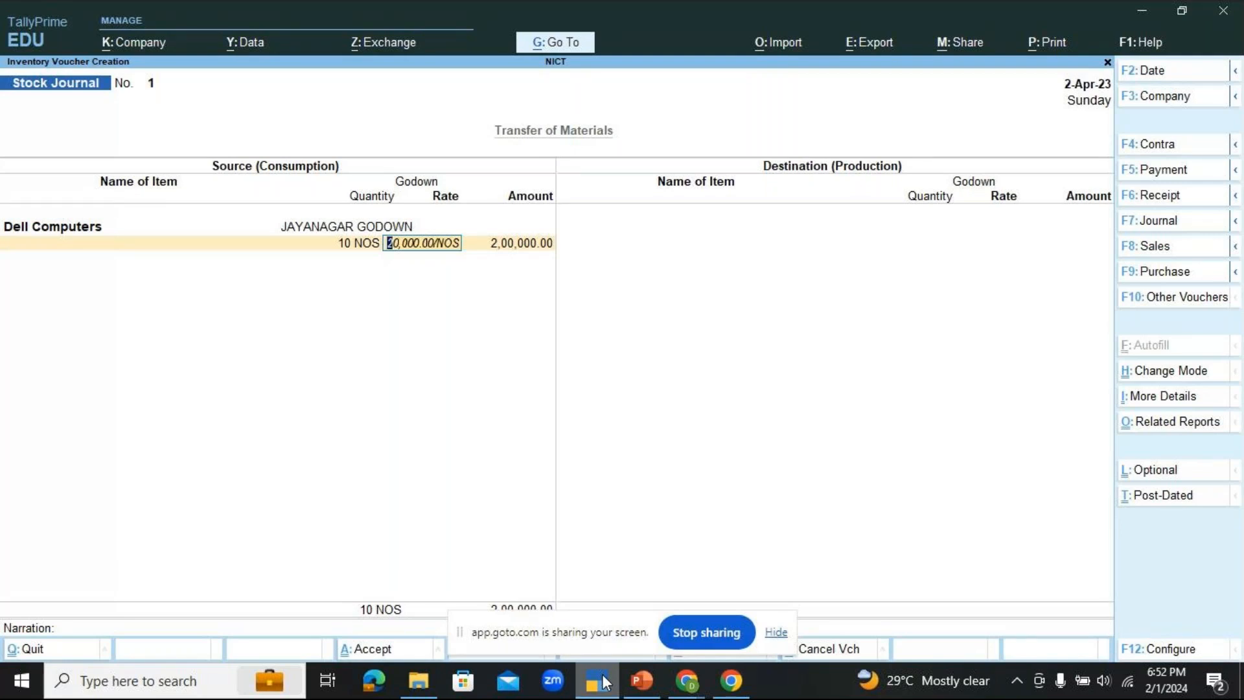
key("Return")
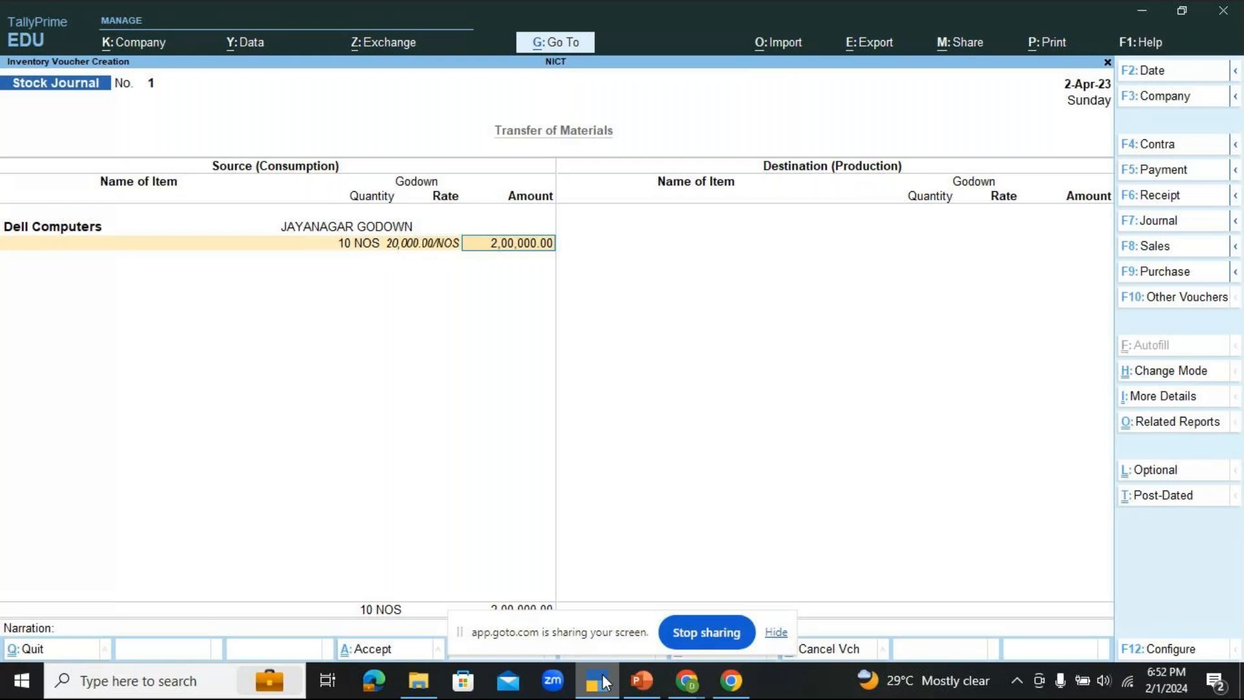
key("Return")
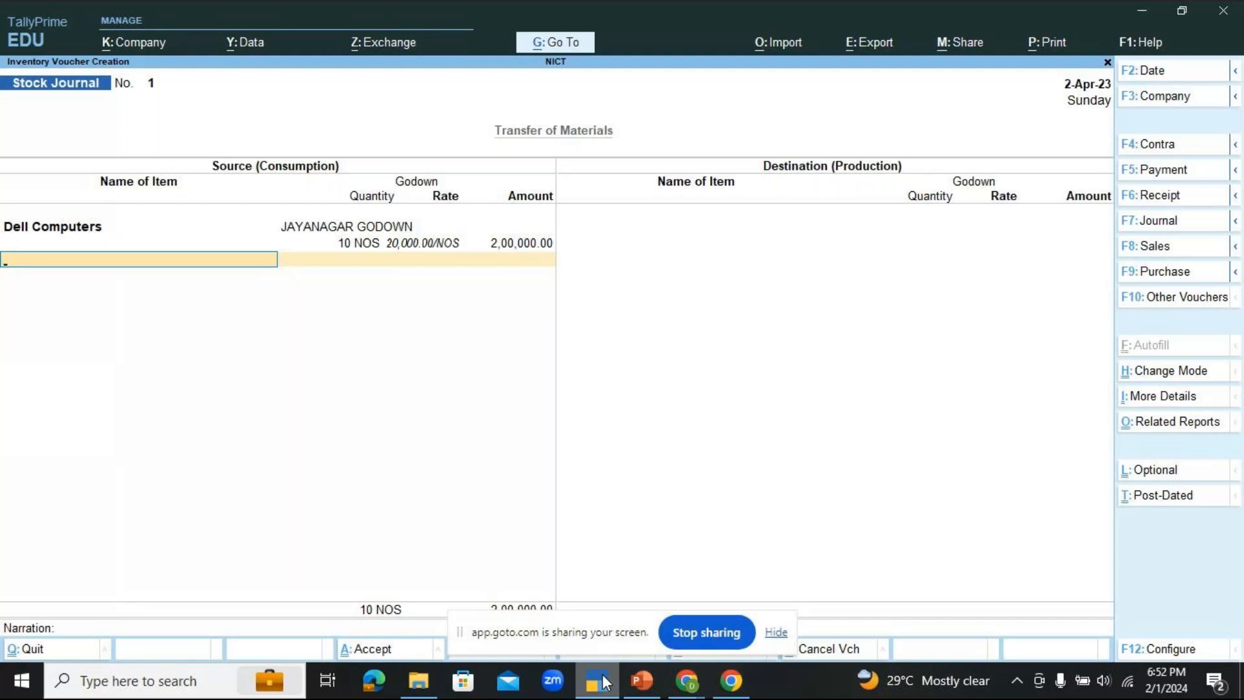
key("Return")
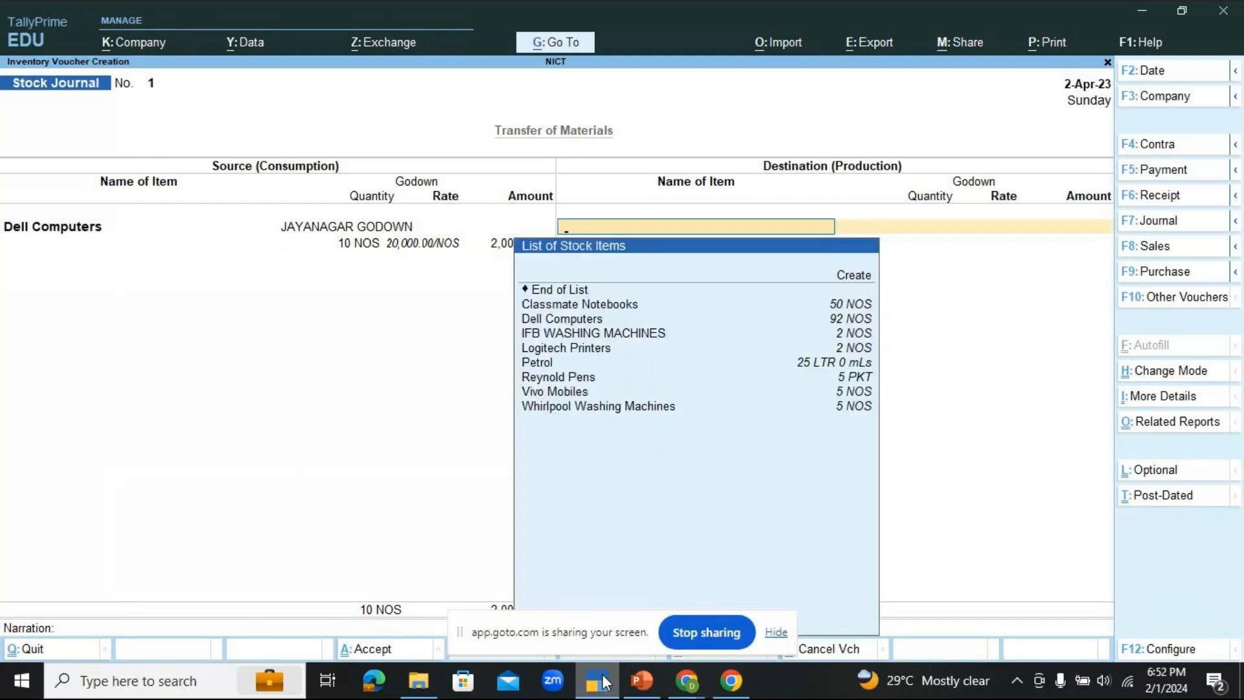
Step: Enter Dell Computers at Main Location as the destination item, with quantity 10 NOS at the suggested rate, and end the destination list
key("Down")
key("Down")
key("Down")
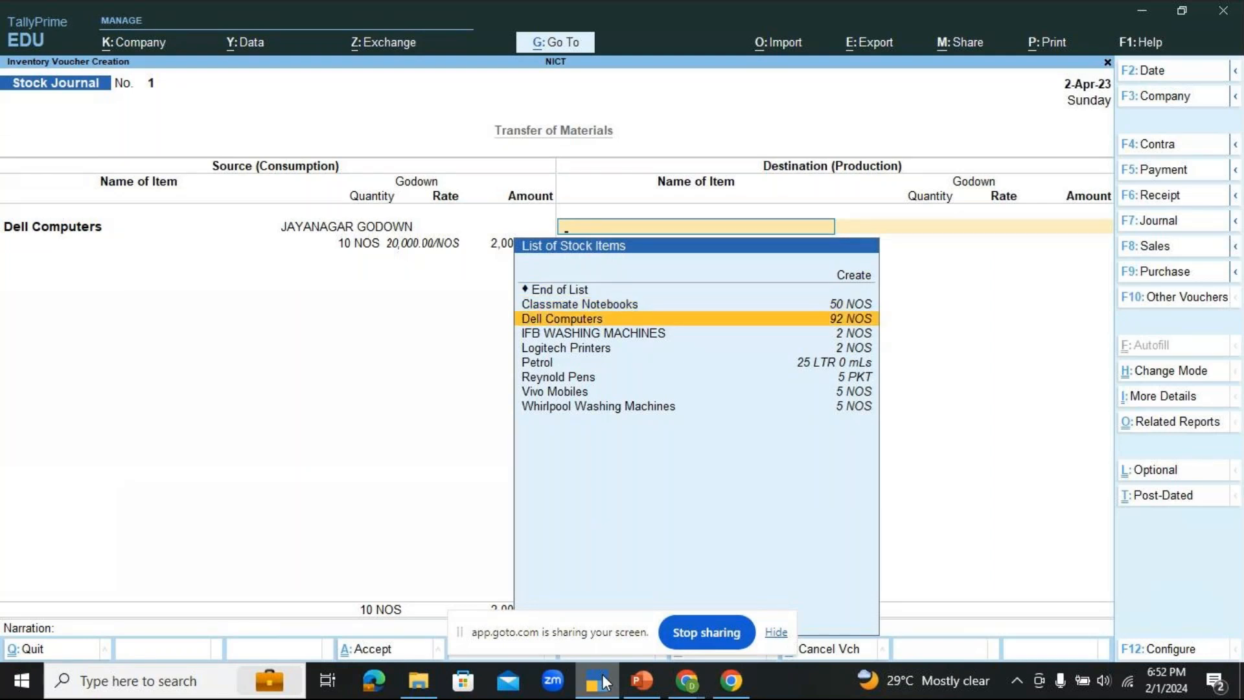
key("Return")
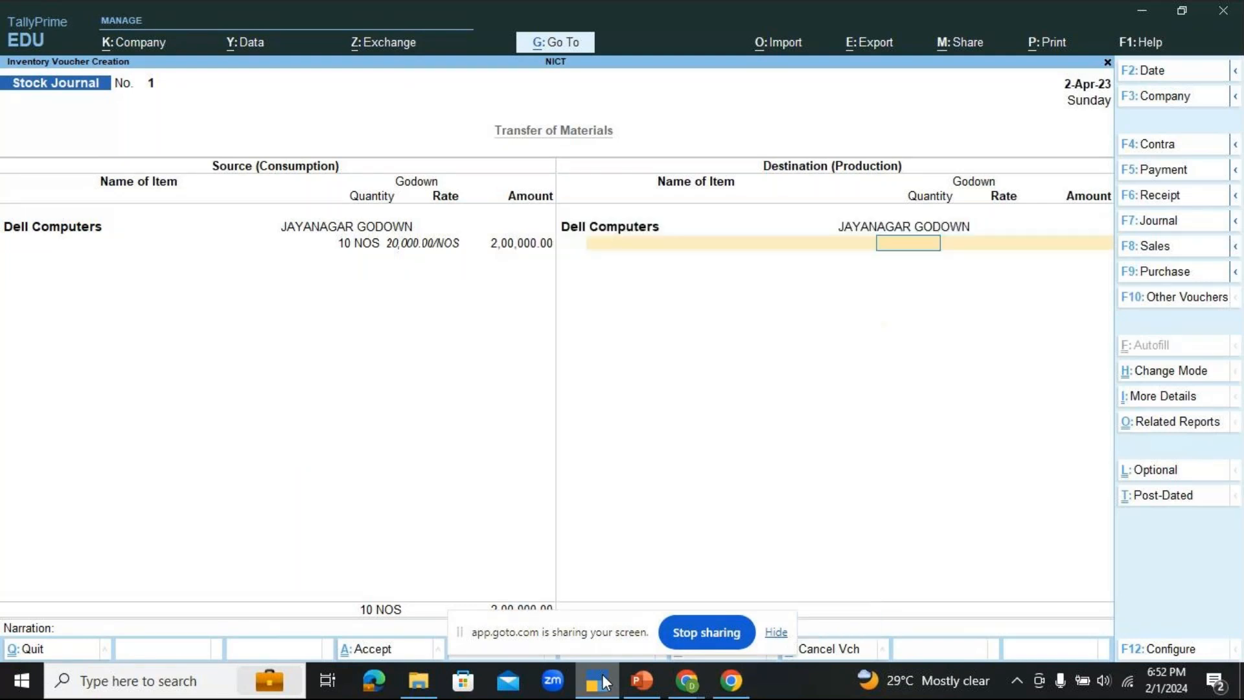
key("BackSpace")
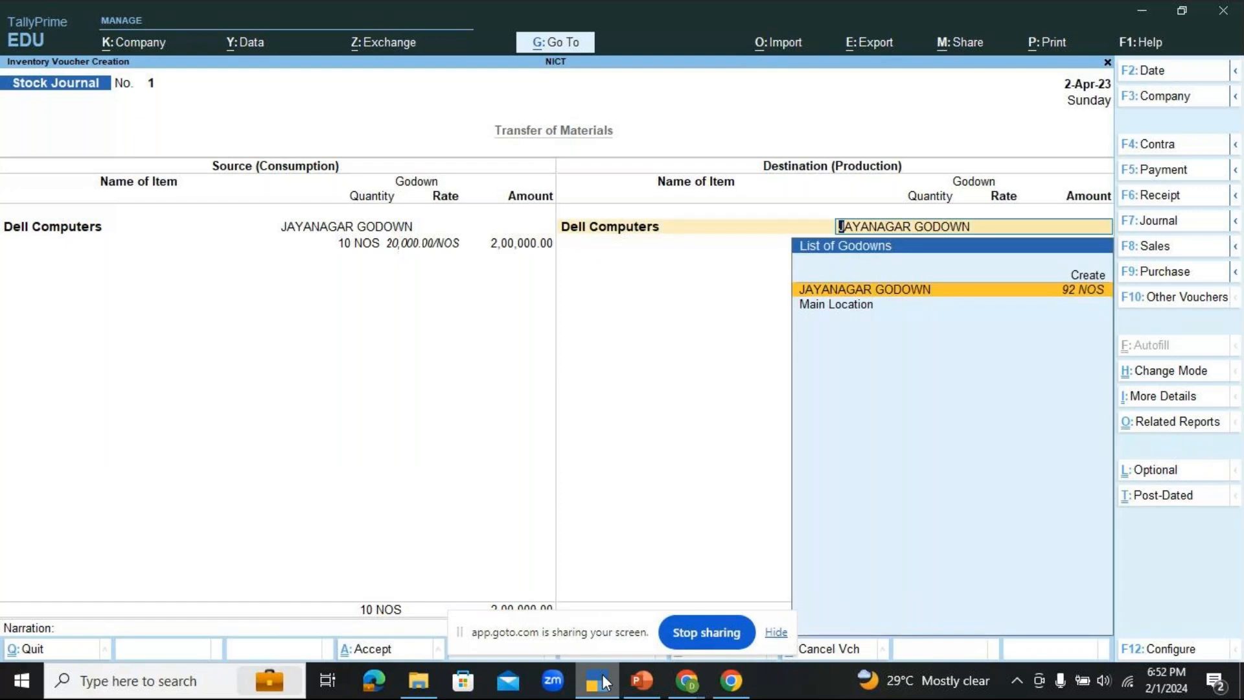
key("Down")
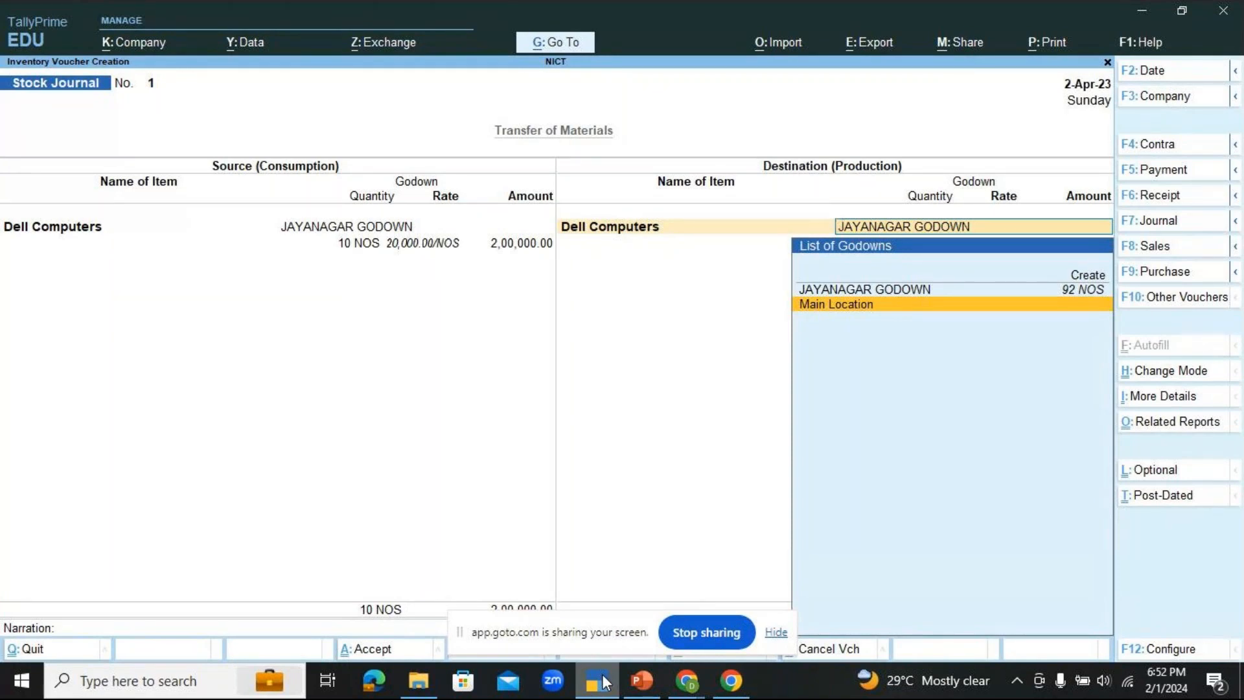
key("Return")
type("1")
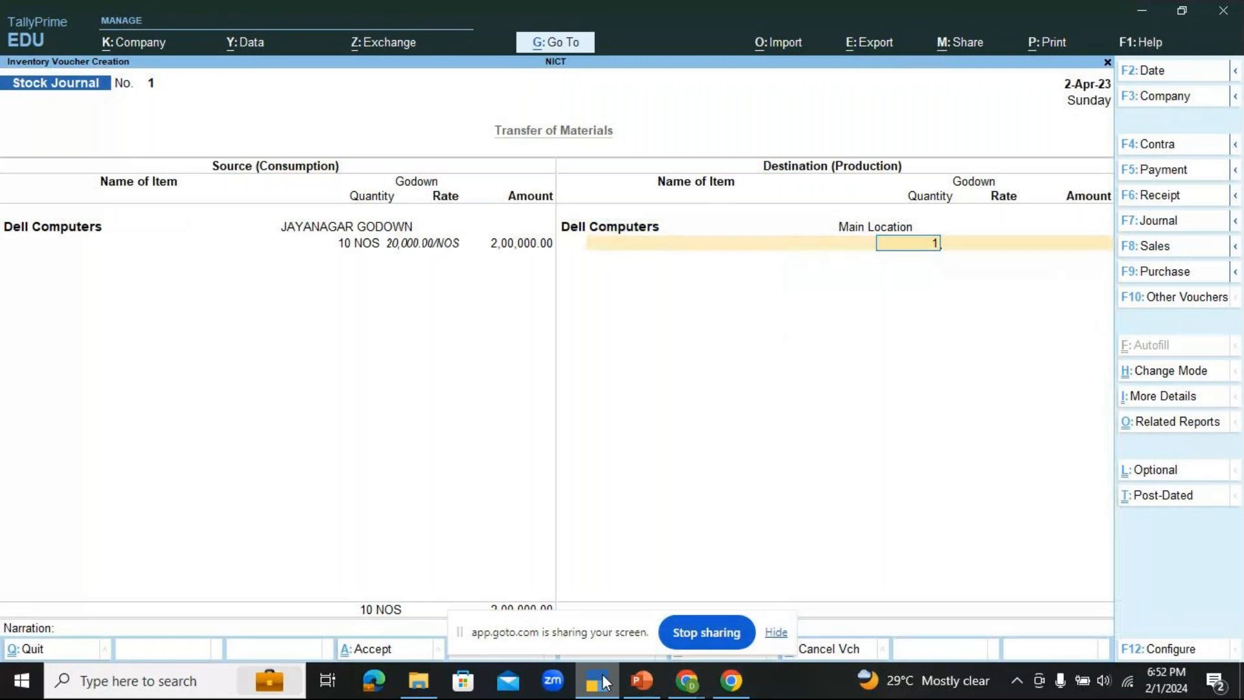
type("0")
key("Return")
key("Return")
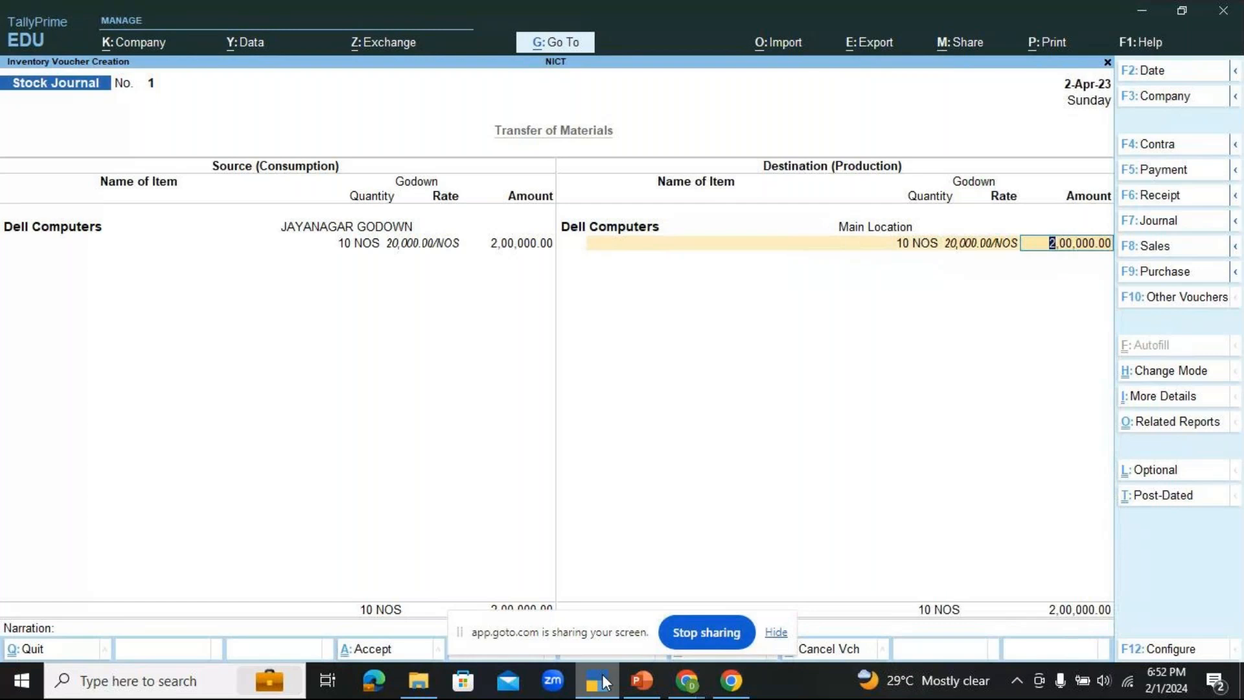
key("Return")
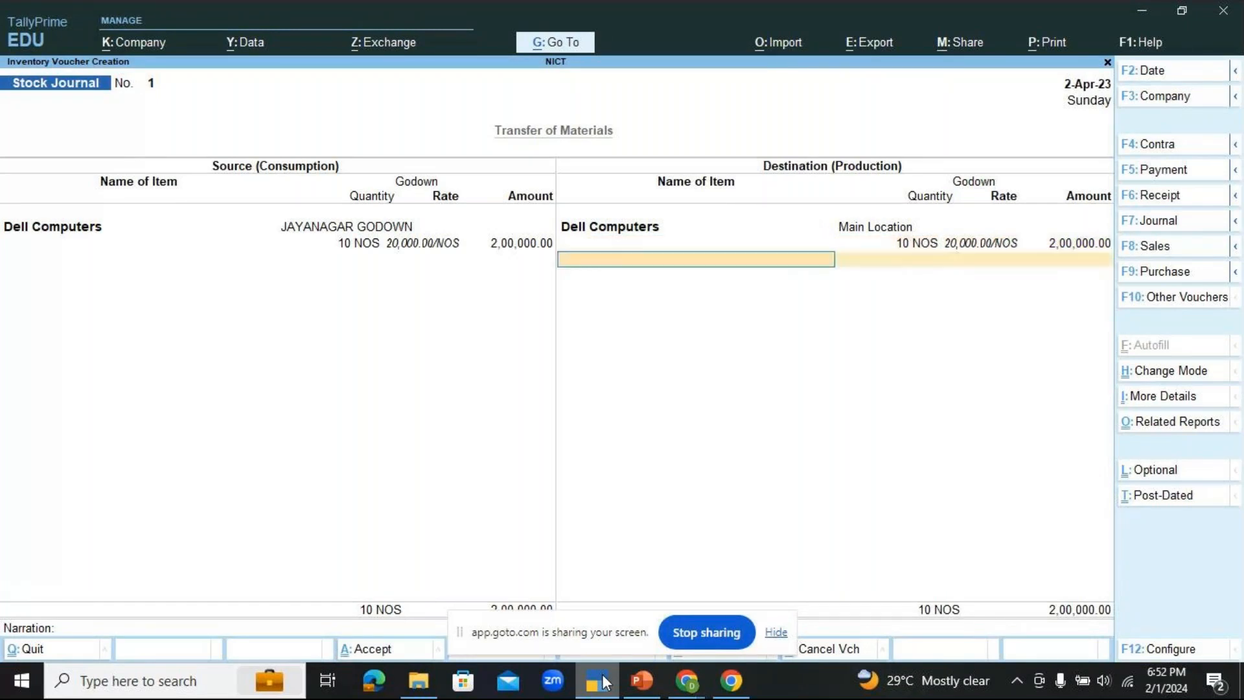
key("Return")
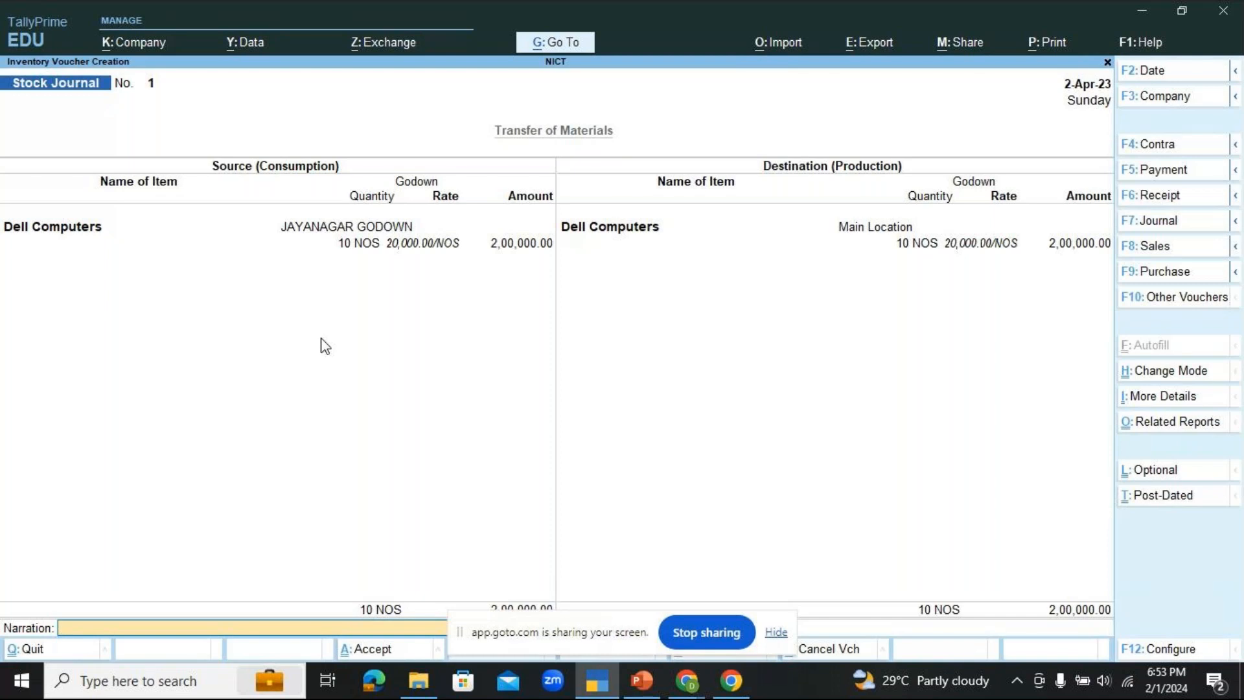
Step: Enter the narration "being 10 nos of dell computers transferred to the main location on account of shortage of stock" and save the voucher
type("being 10 nos of dell comp")
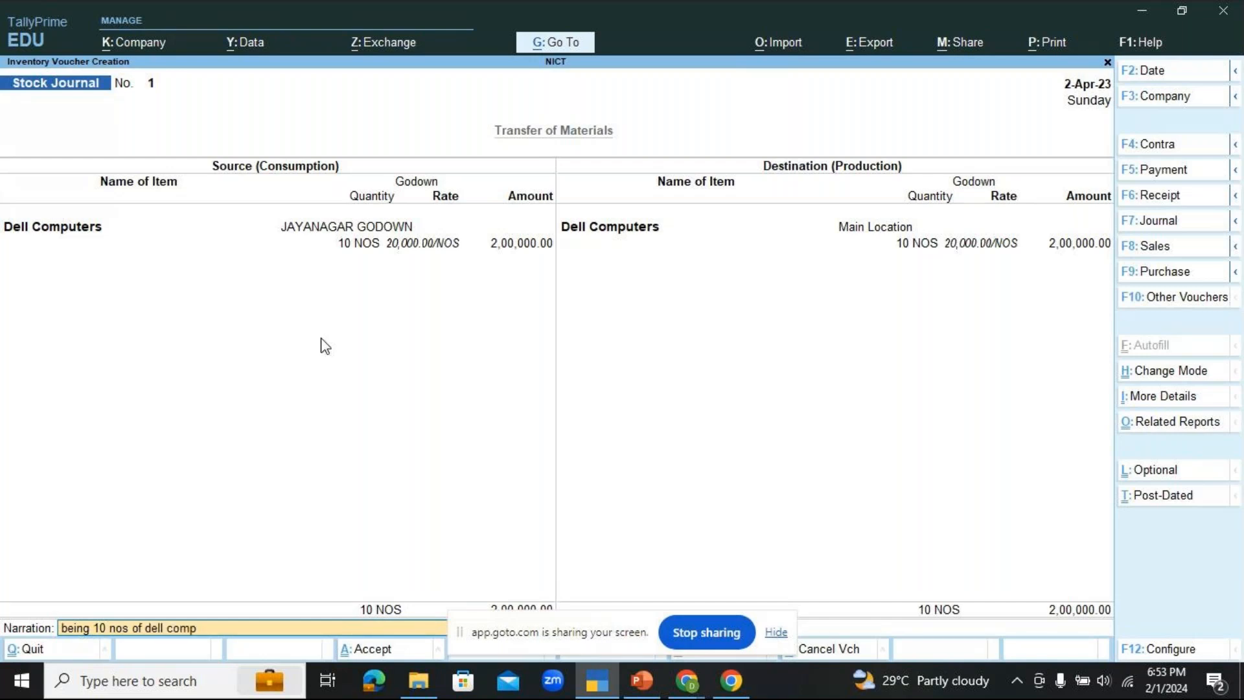
type("uters transferred to t")
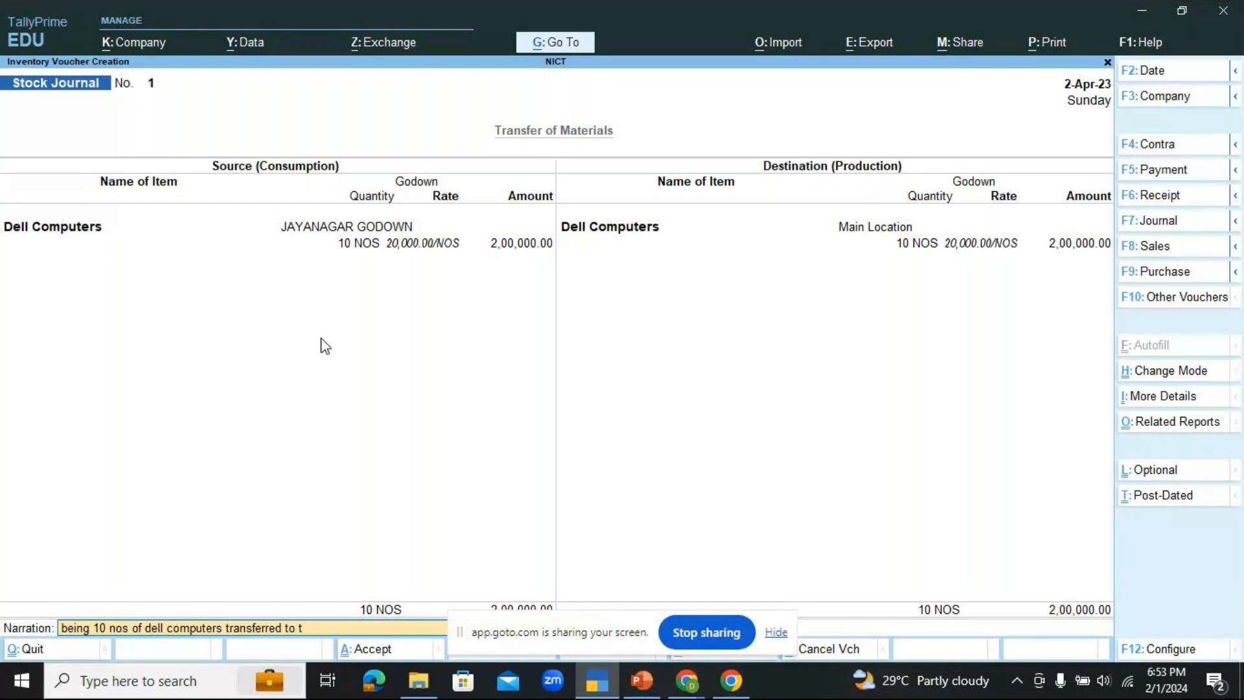
type("he")
type("main location on")
left_click_drag(614, 615, 588, 8)
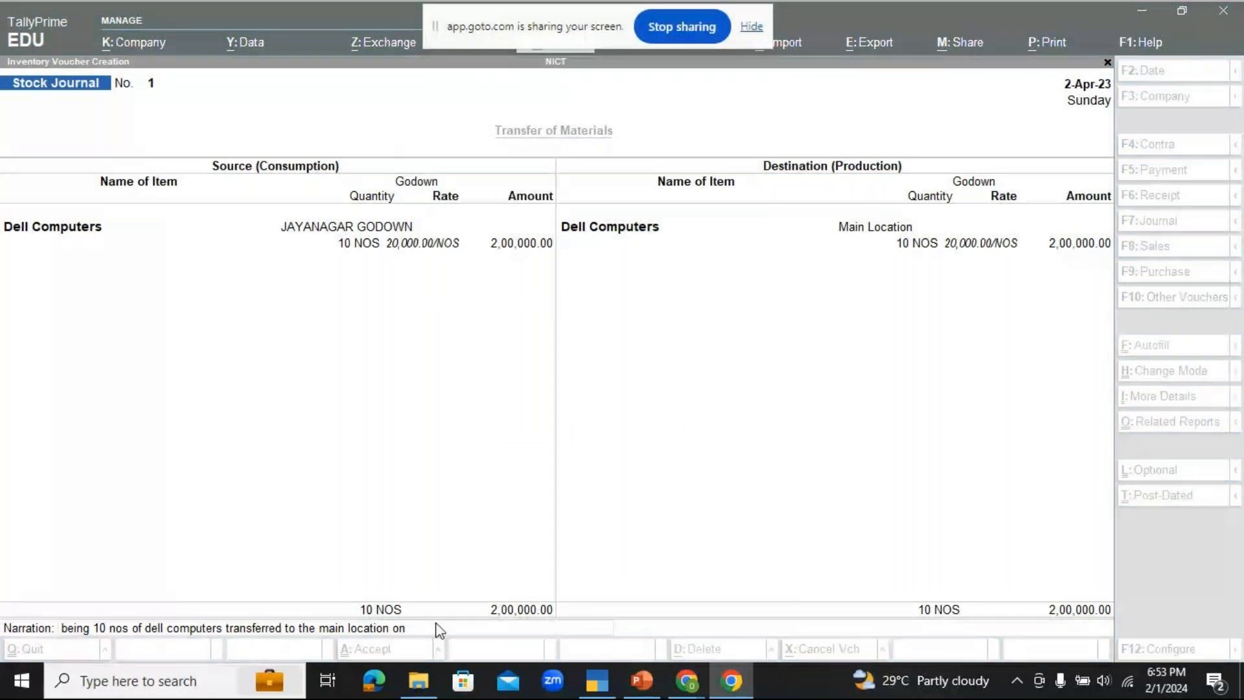
left_click(412, 630)
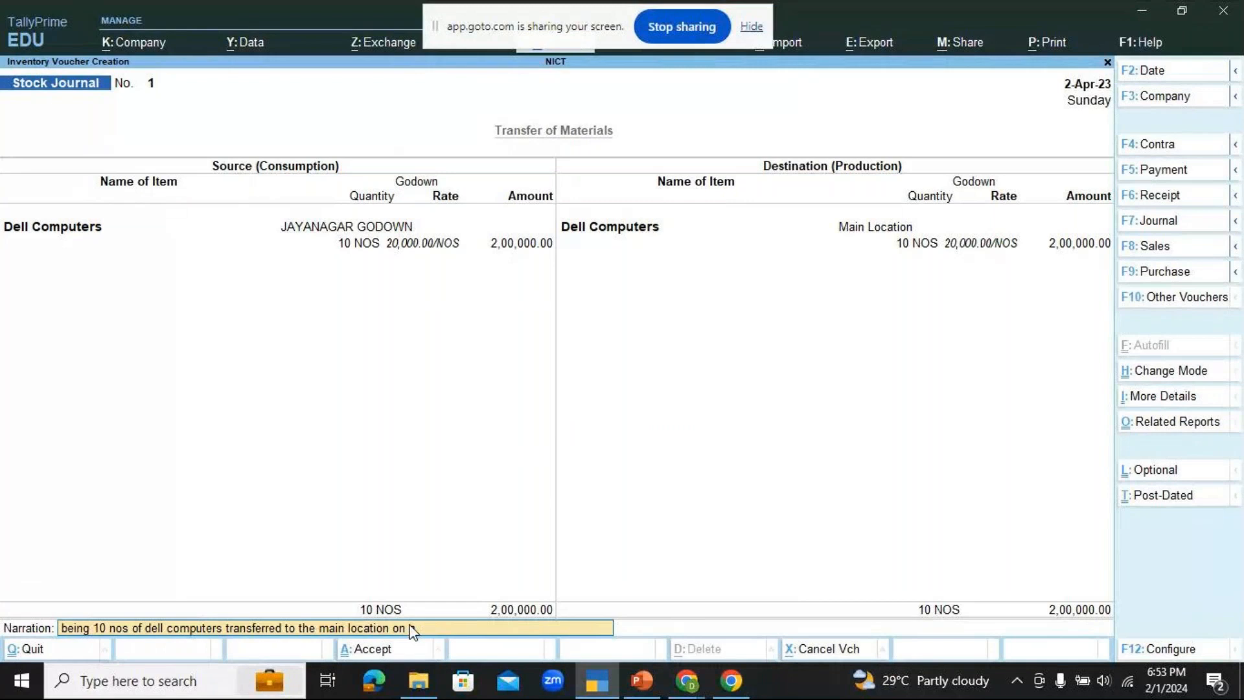
type("account of shortage of stock")
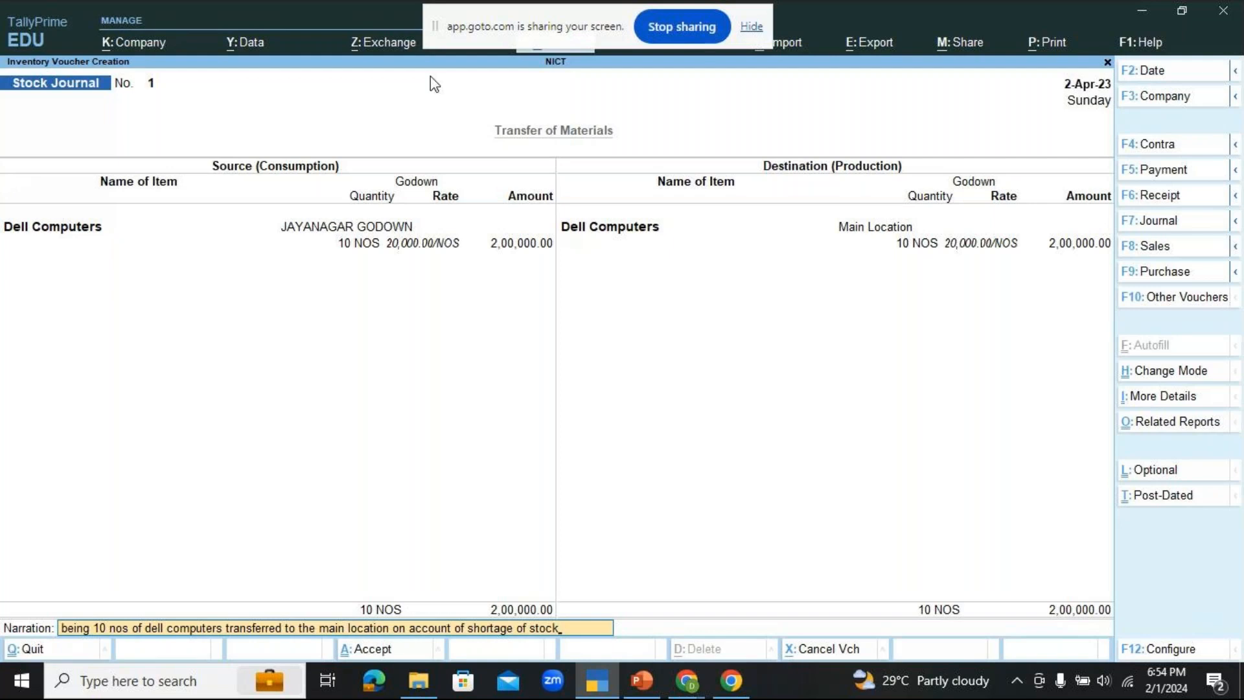
key("Return")
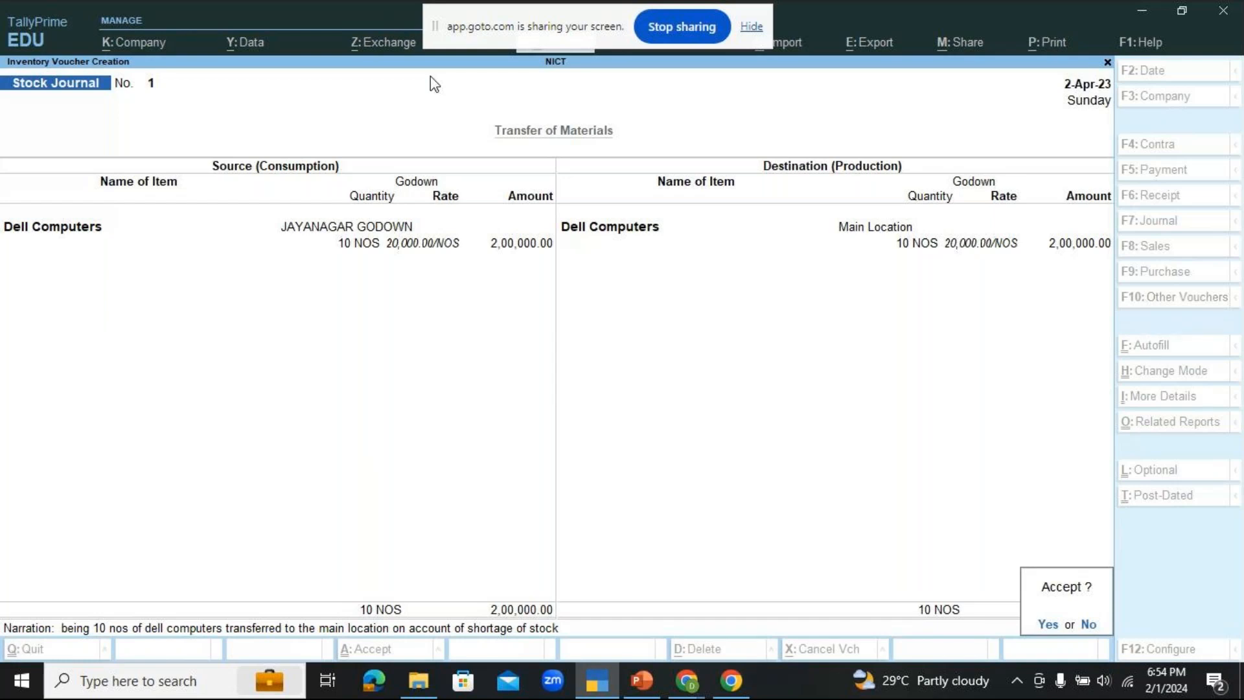
key("Return")
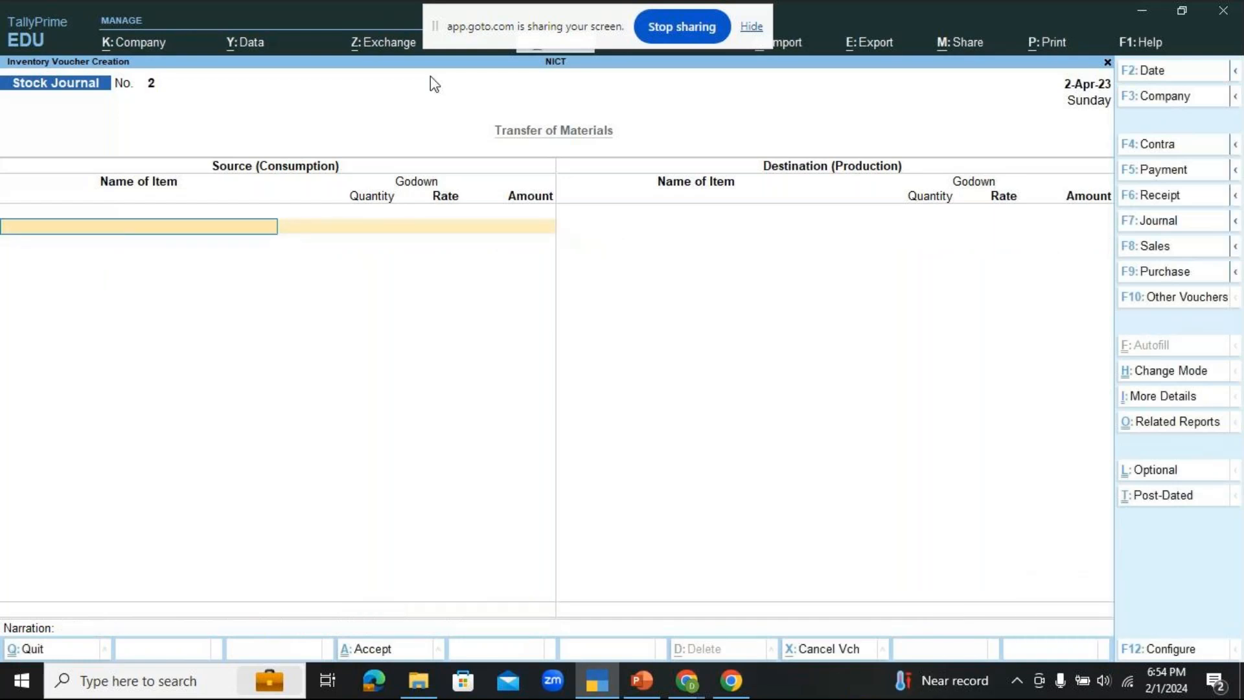
Step: Switch to the GoTo meeting window in Chrome to check the participants
left_click(688, 682)
left_click(819, 572)
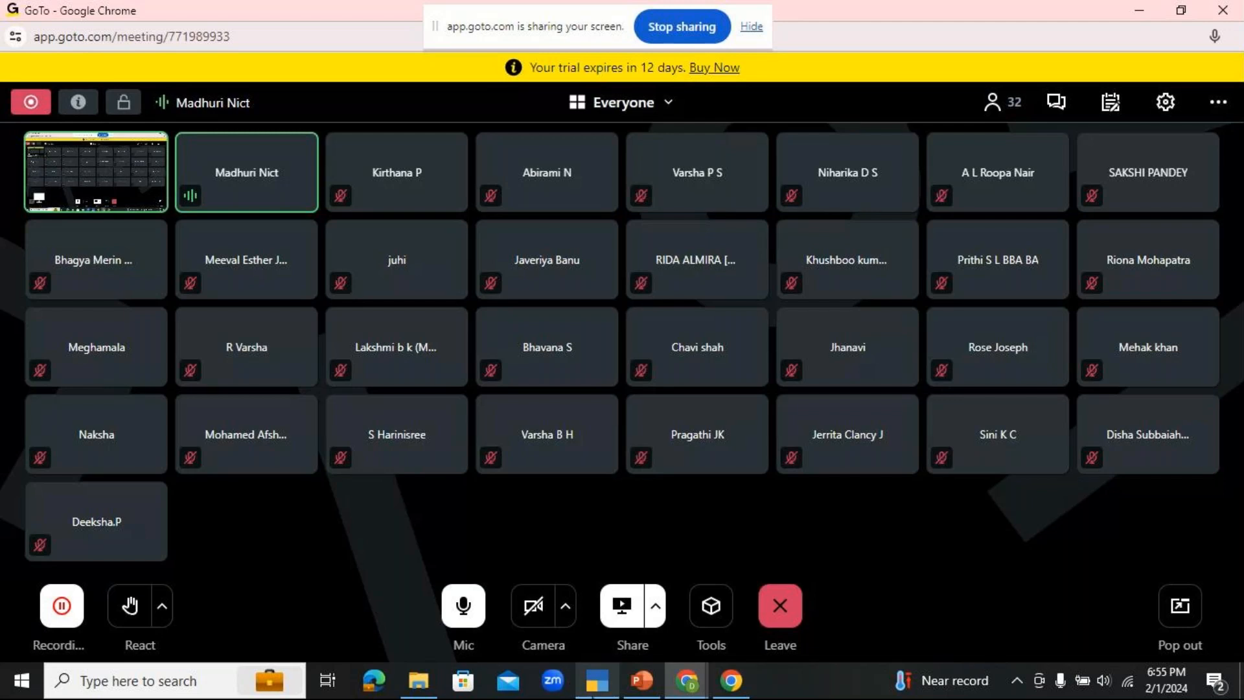
Step: Switch back to TallyPrime, leave the blank stock journal voucher and open the additional reports list from the Gateway of Tally
left_click(594, 692)
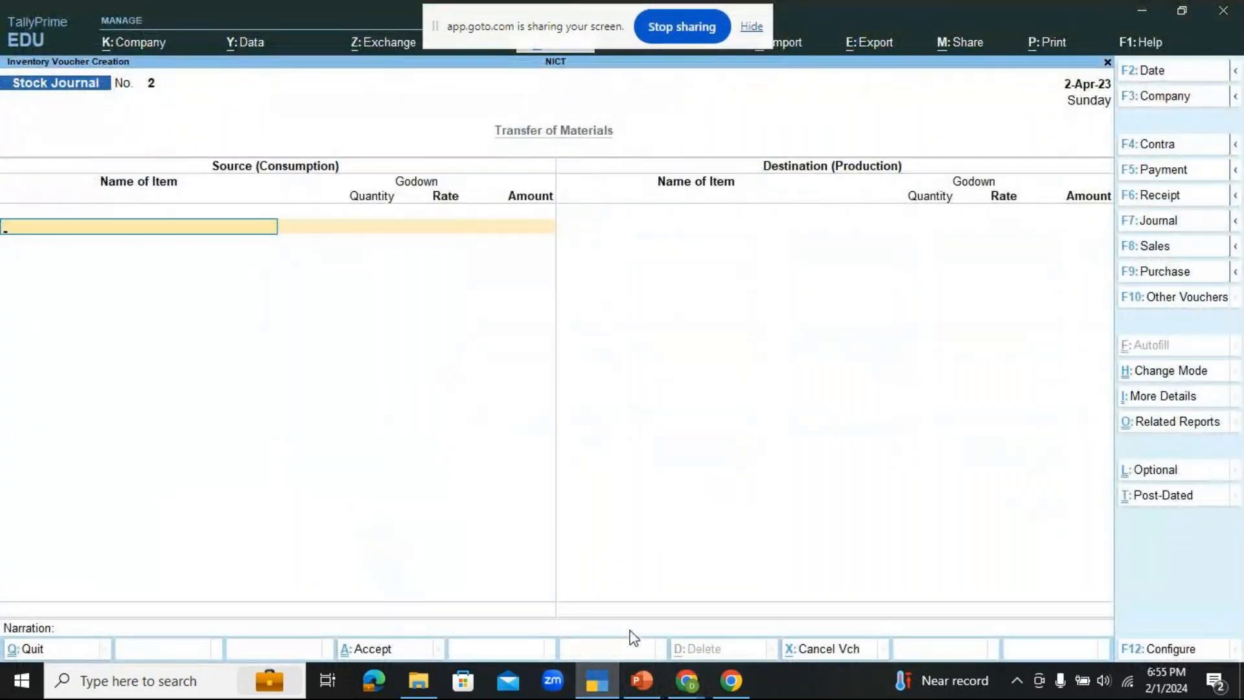
key("Escape")
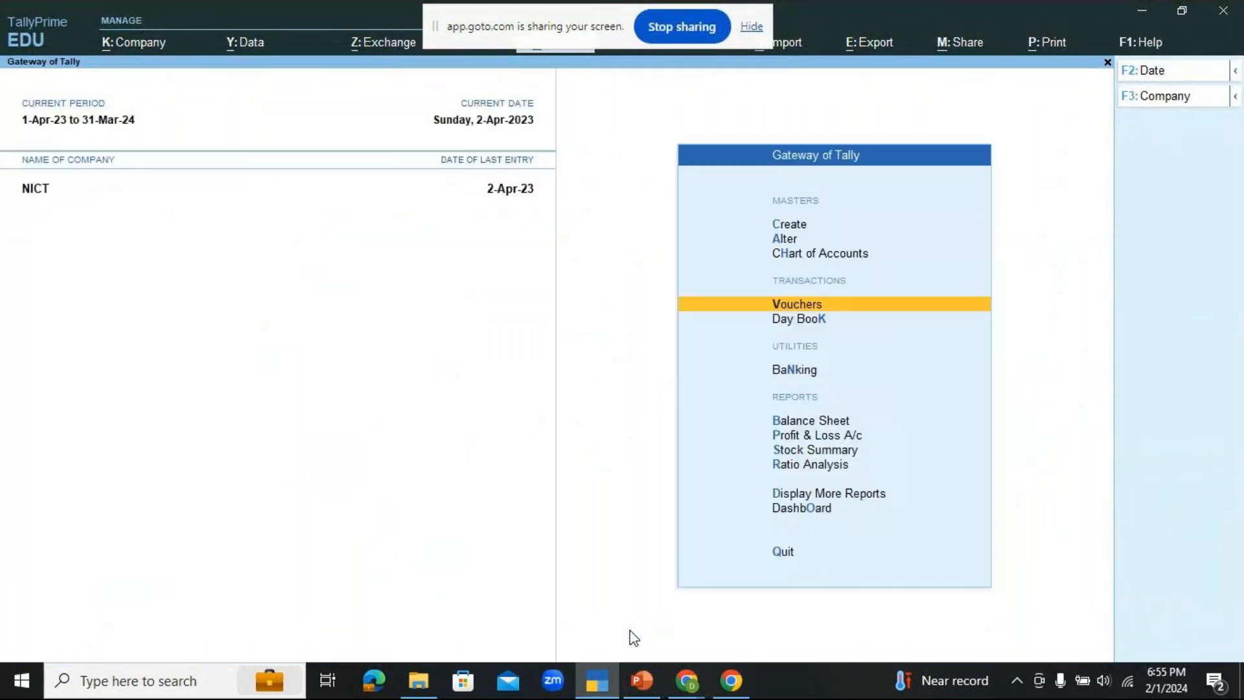
key("Down")
key("Down")
key("Down")
key("Down")
key("Down")
key("Down")
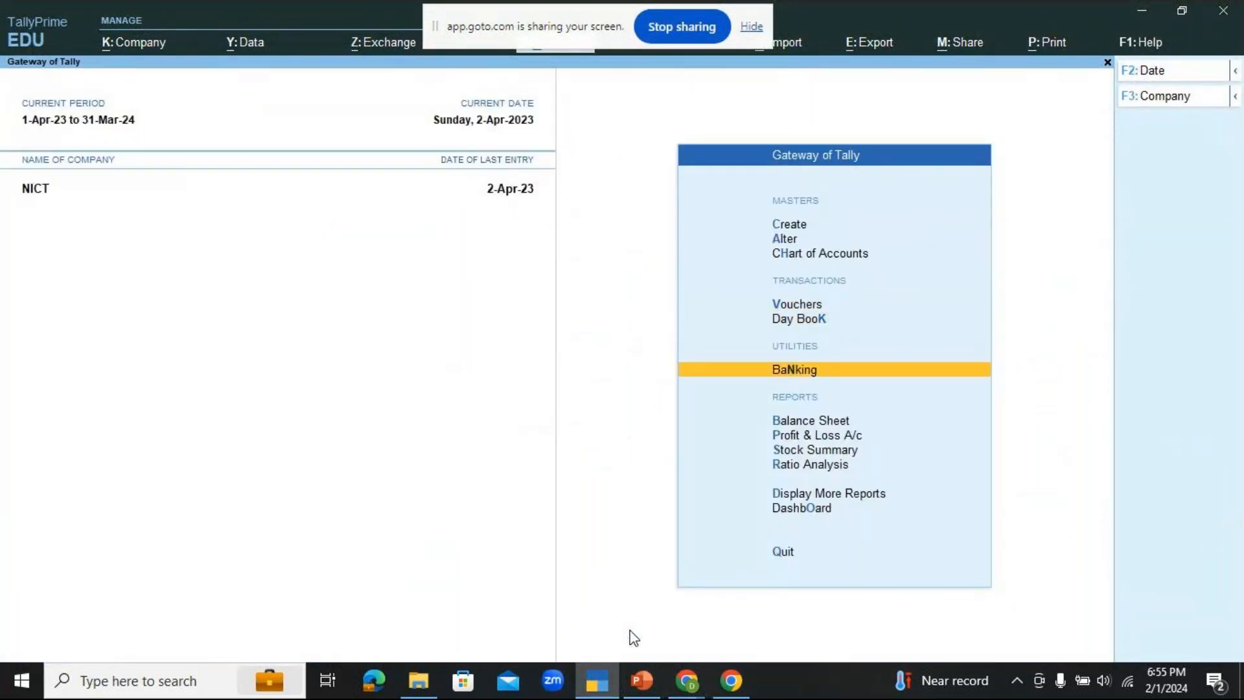
key("Down")
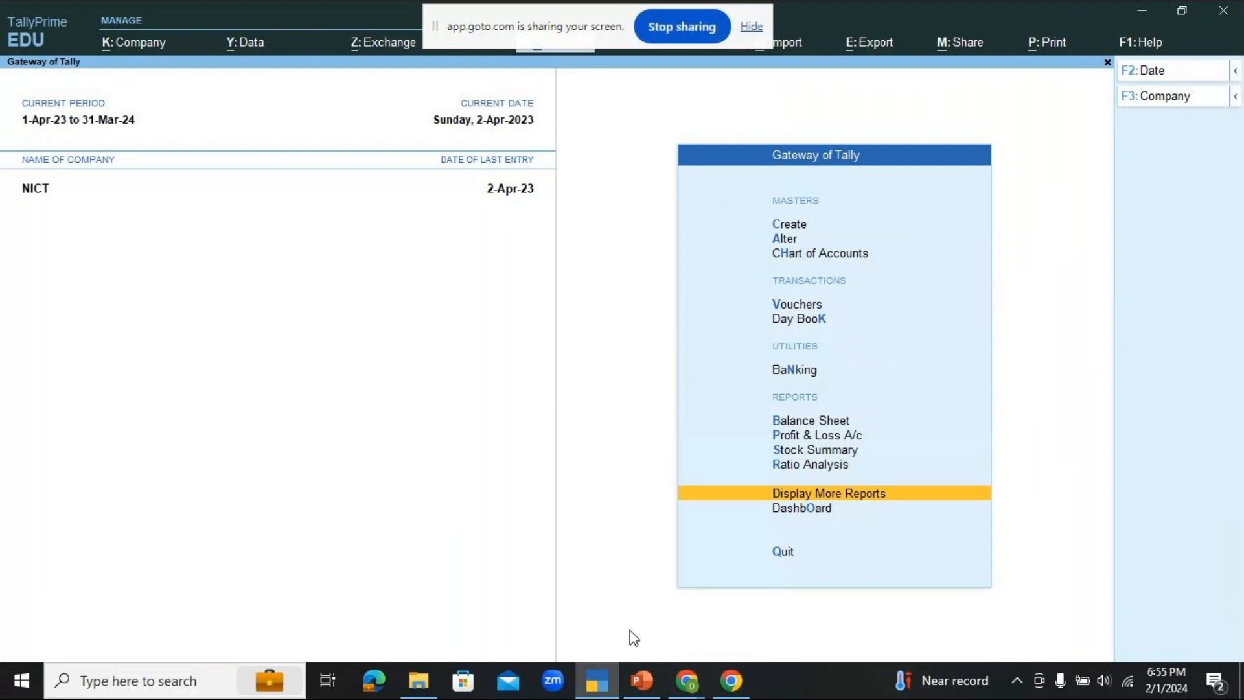
key("Return")
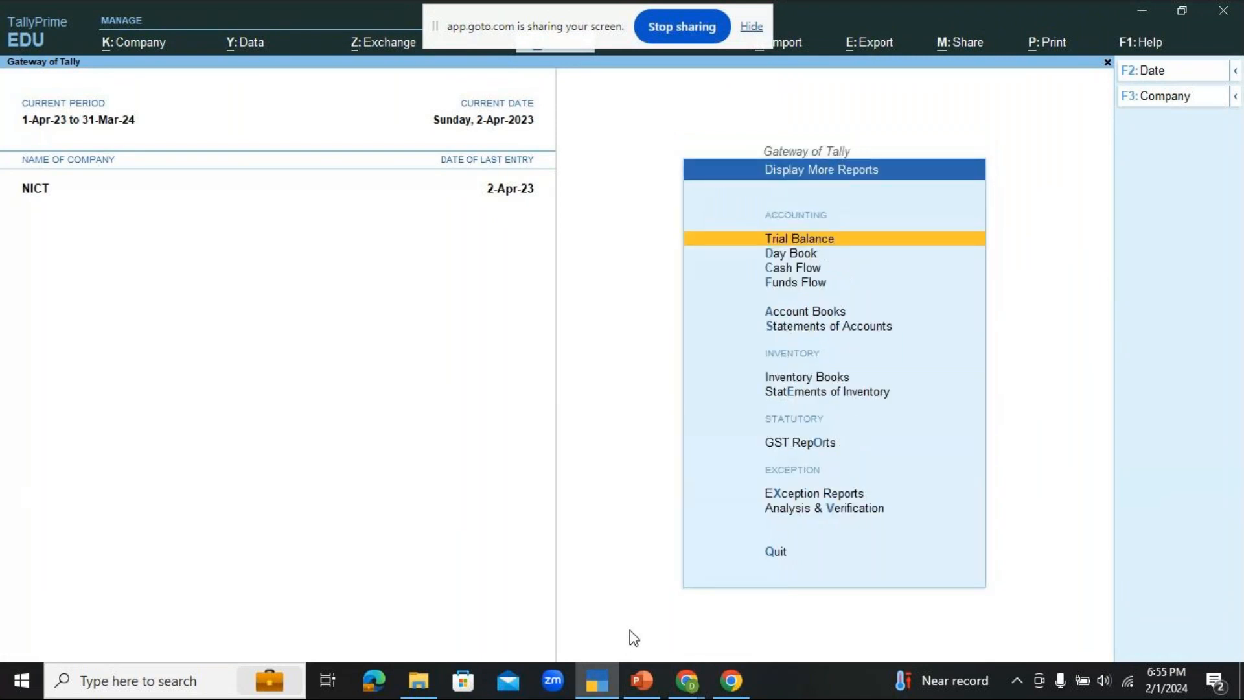
Step: Open the Stock Query for Dell Computers under Statements of Inventory and check the godown-wise quantities down to JAYANAGAR GODOWN
key("Down")
key("Down")
key("Down")
key("Down")
key("Down")
key("Down")
key("Down")
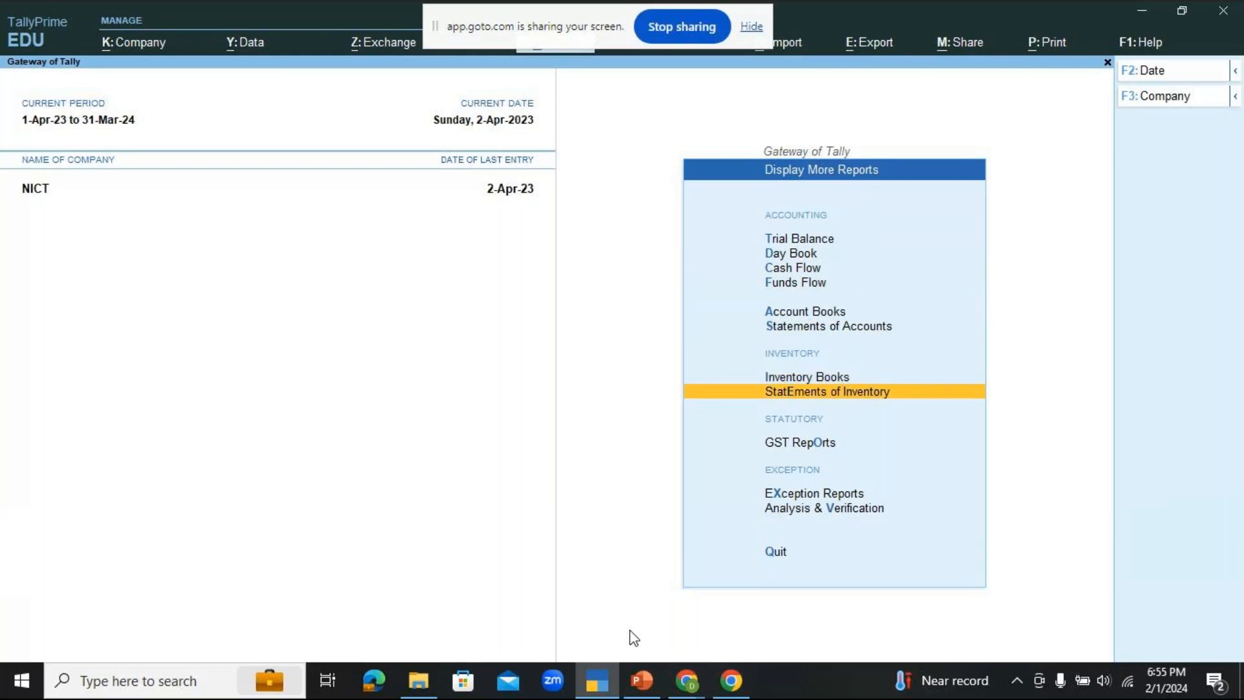
key("Return")
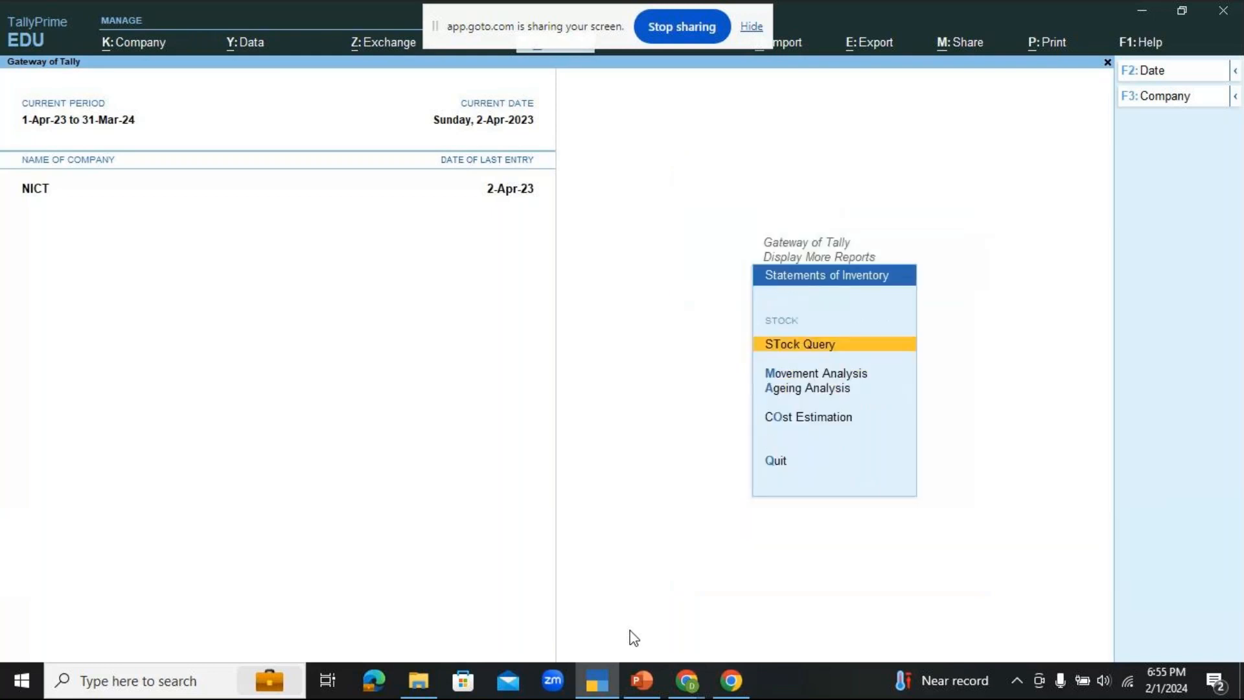
key("Return")
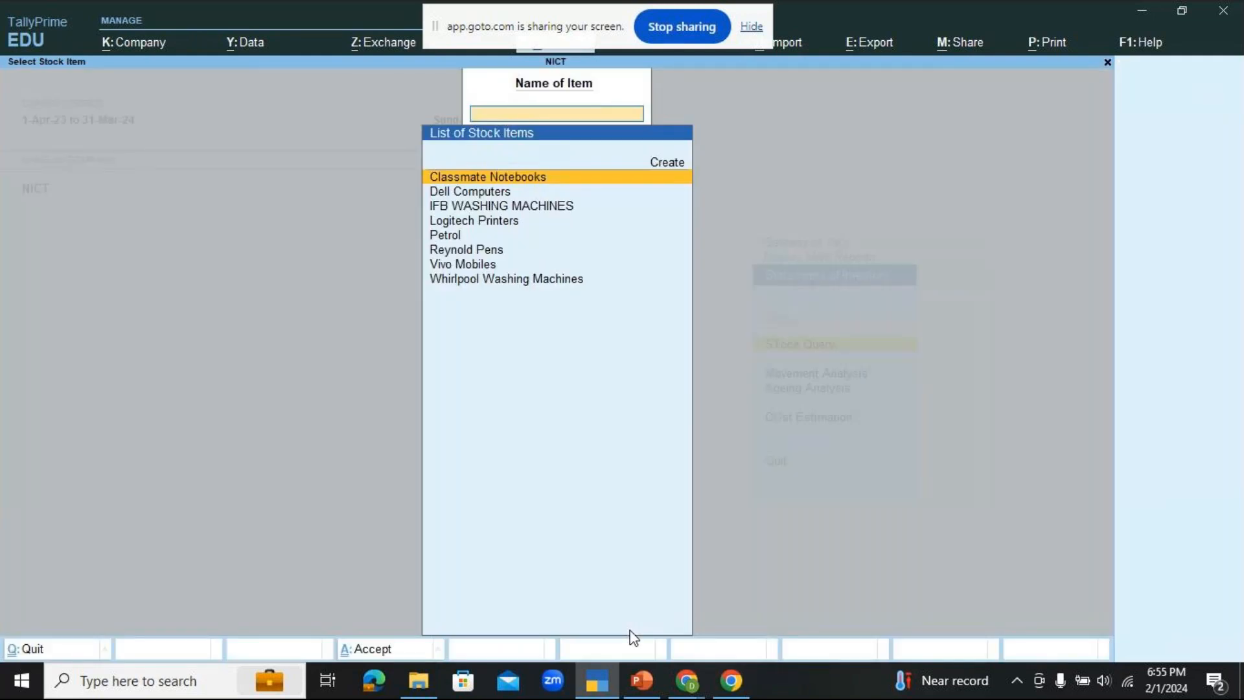
key("Down")
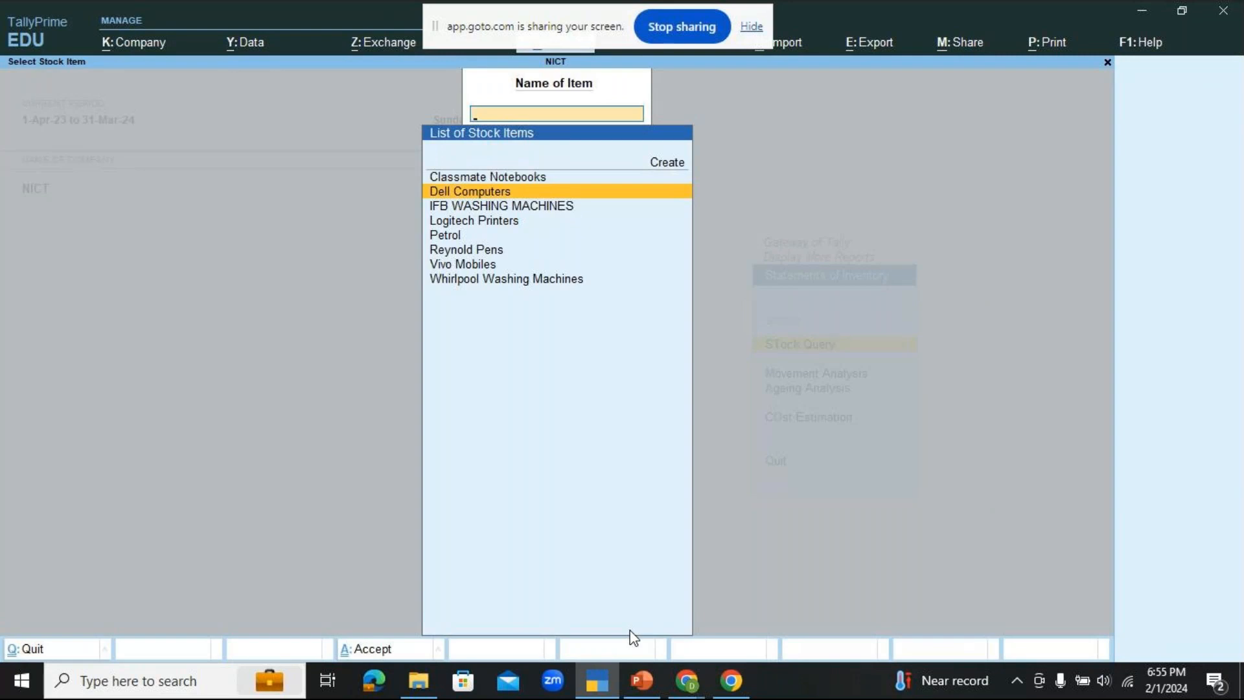
key("Return")
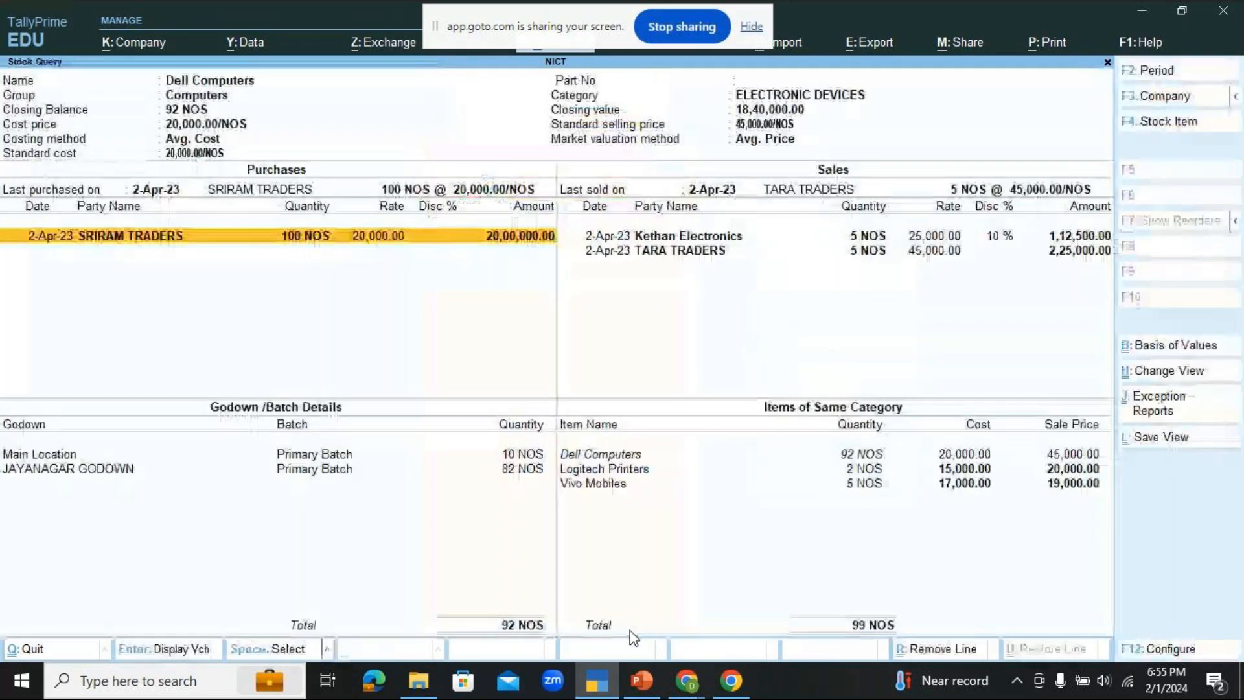
key("Down")
key("Down")
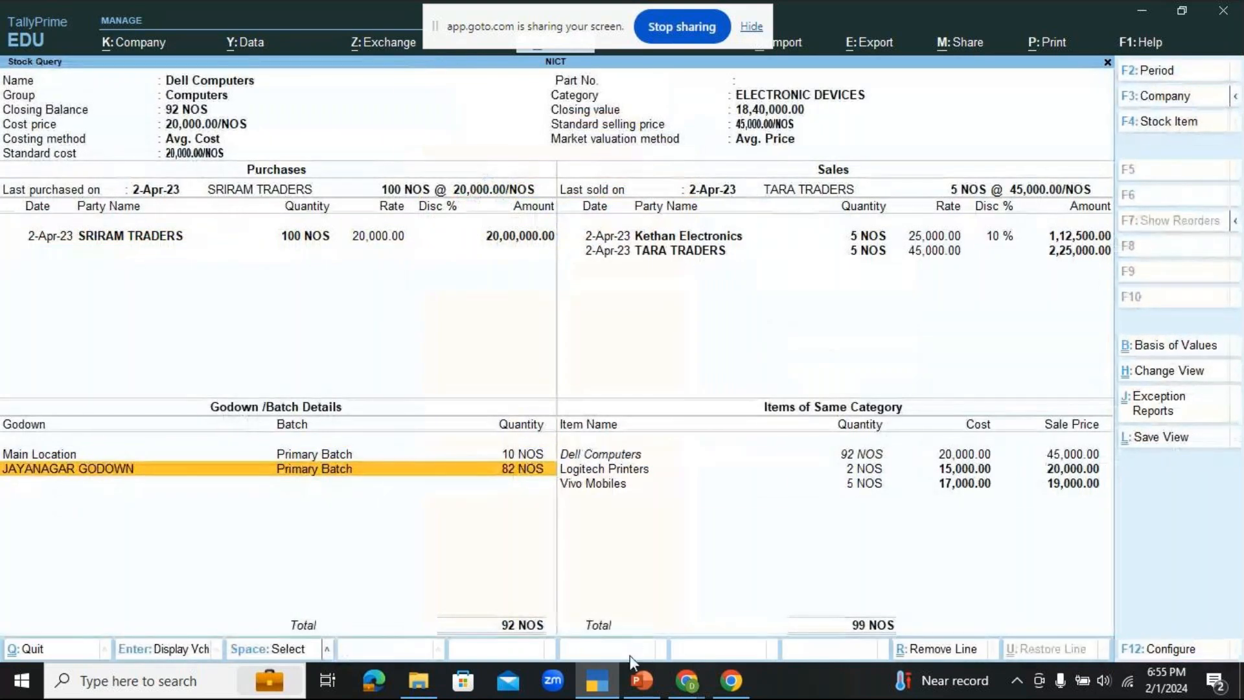
Step: Switch to PowerPoint and highlight "The quantity of stock remains the same" in yellow on the Stock Journal Voucher slide
left_click(640, 677)
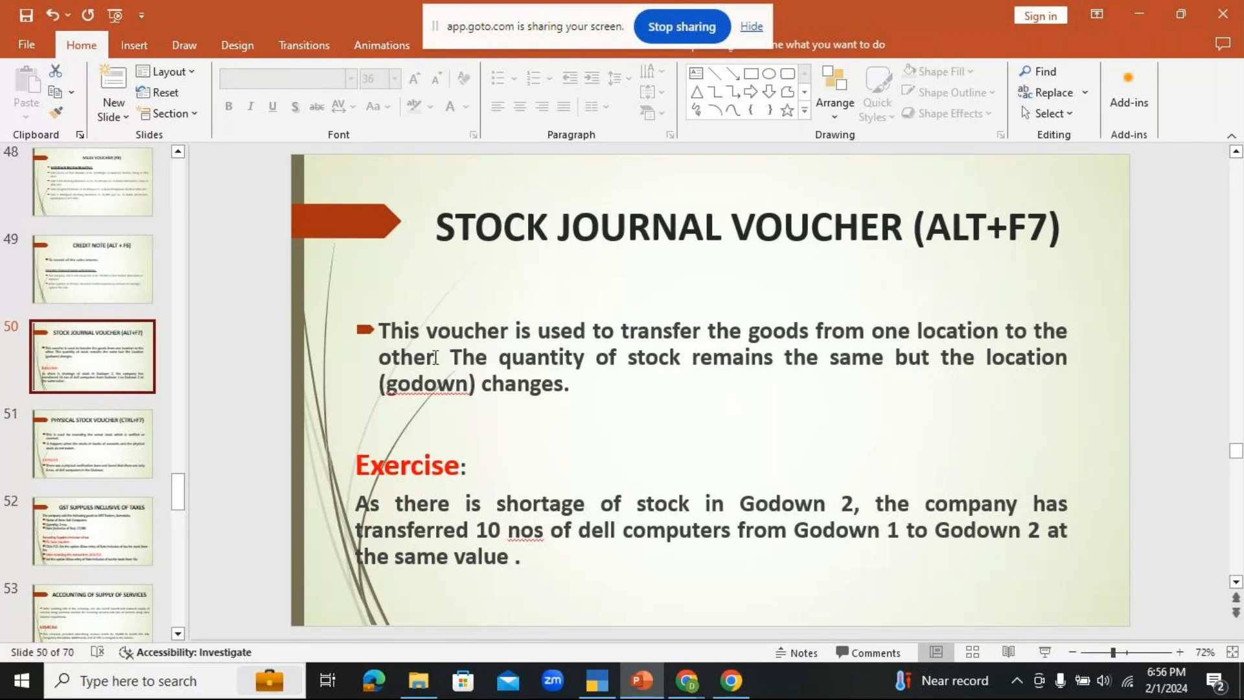
left_click_drag(451, 356, 894, 356)
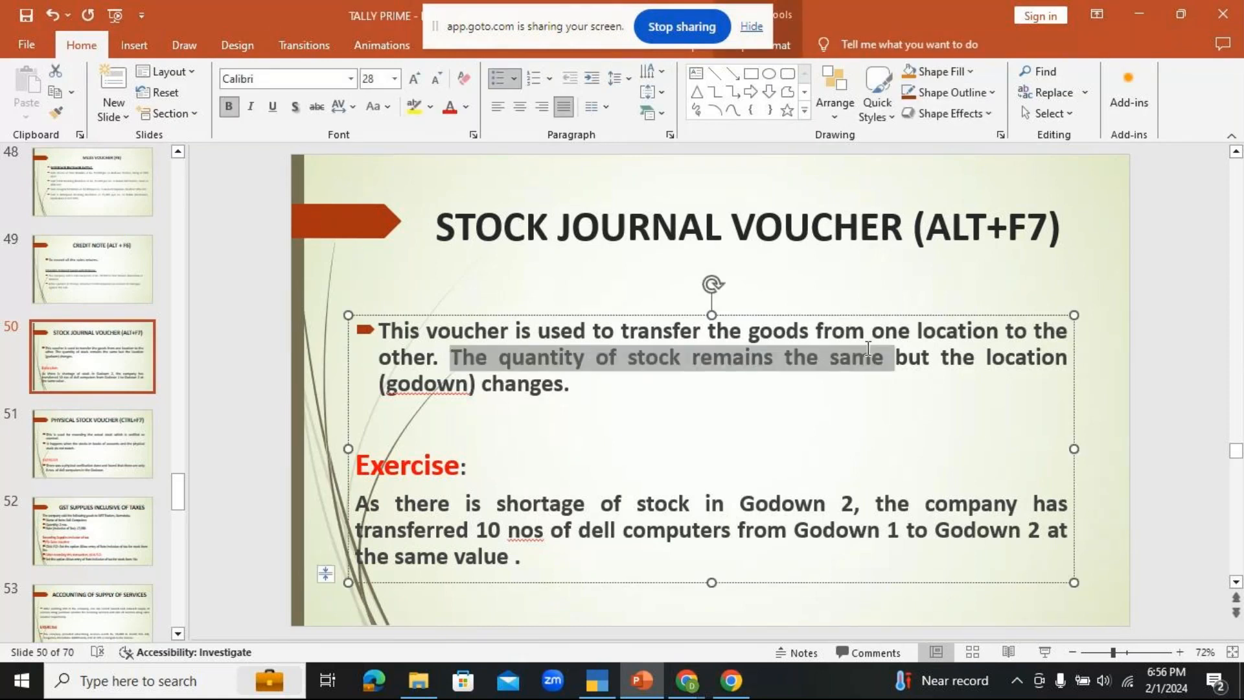
left_click(409, 106)
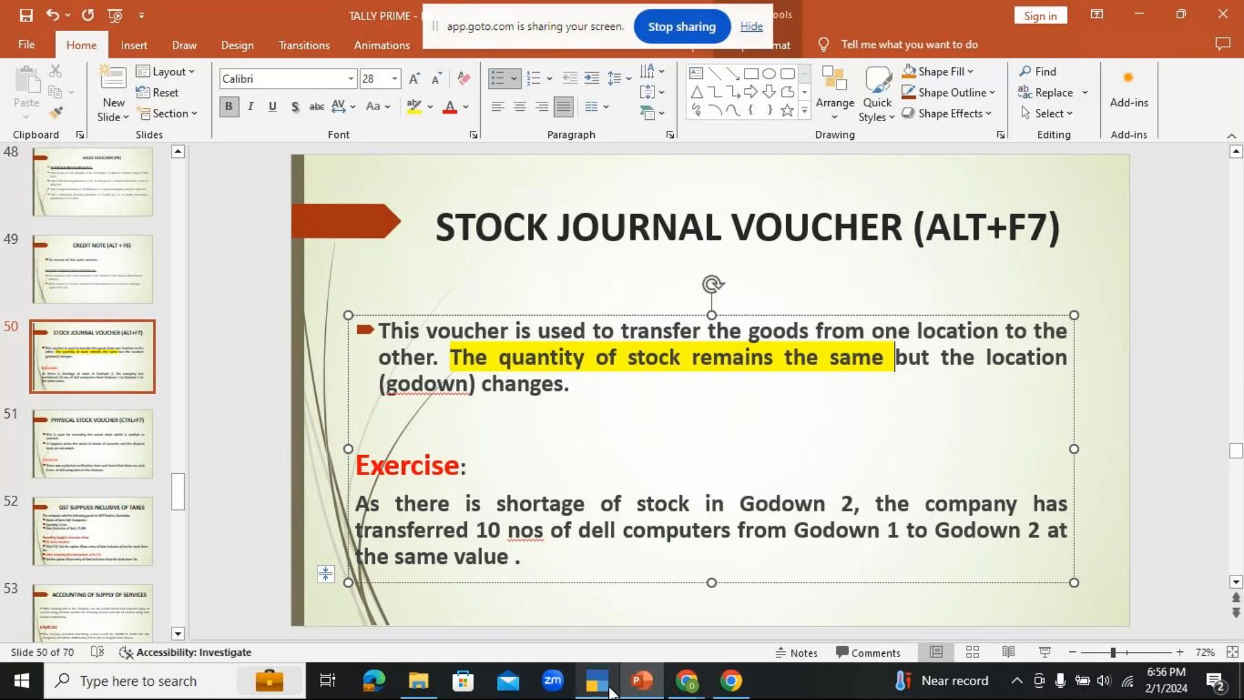
Step: Recheck the stock query in TallyPrime, then return to PowerPoint and present slide 51, Physical Stock Voucher, as a slide show
left_click(609, 689)
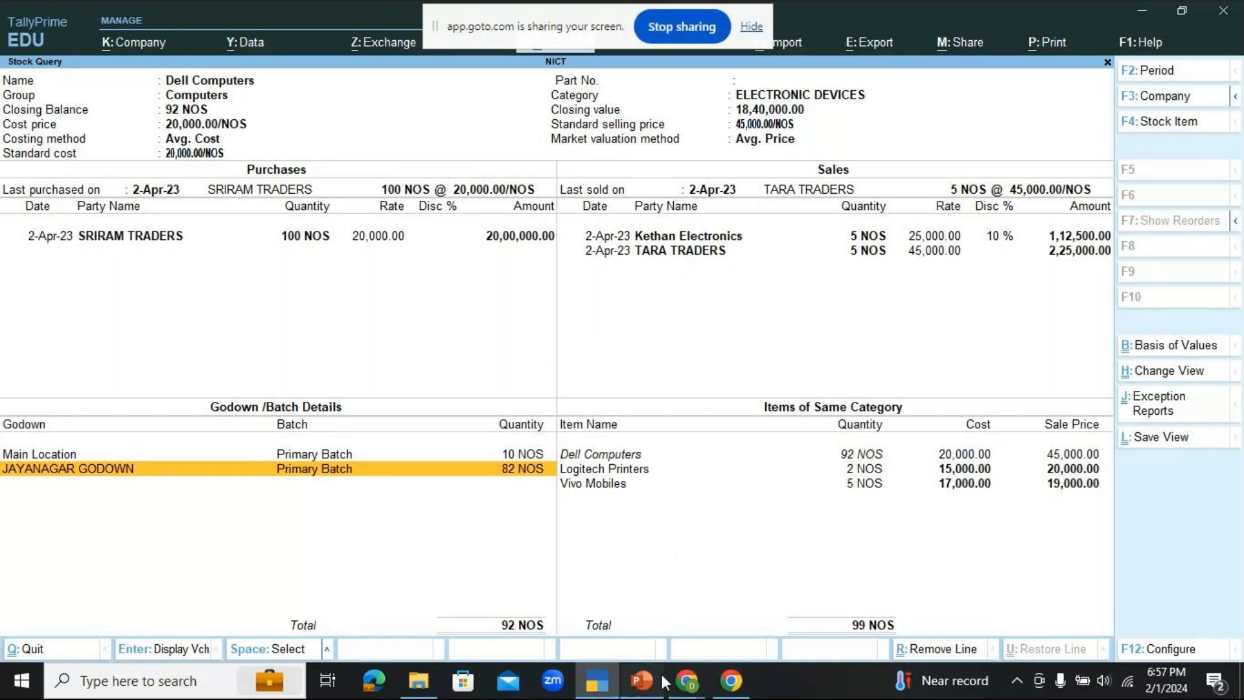
left_click(642, 681)
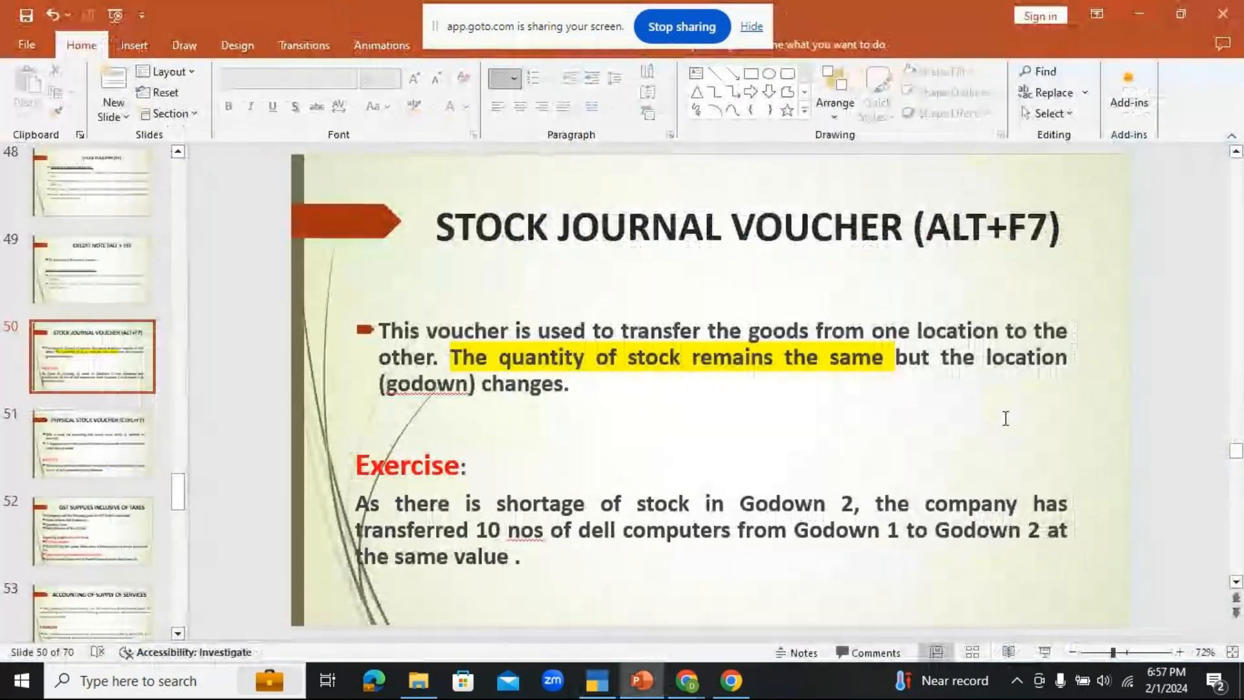
left_click(105, 451)
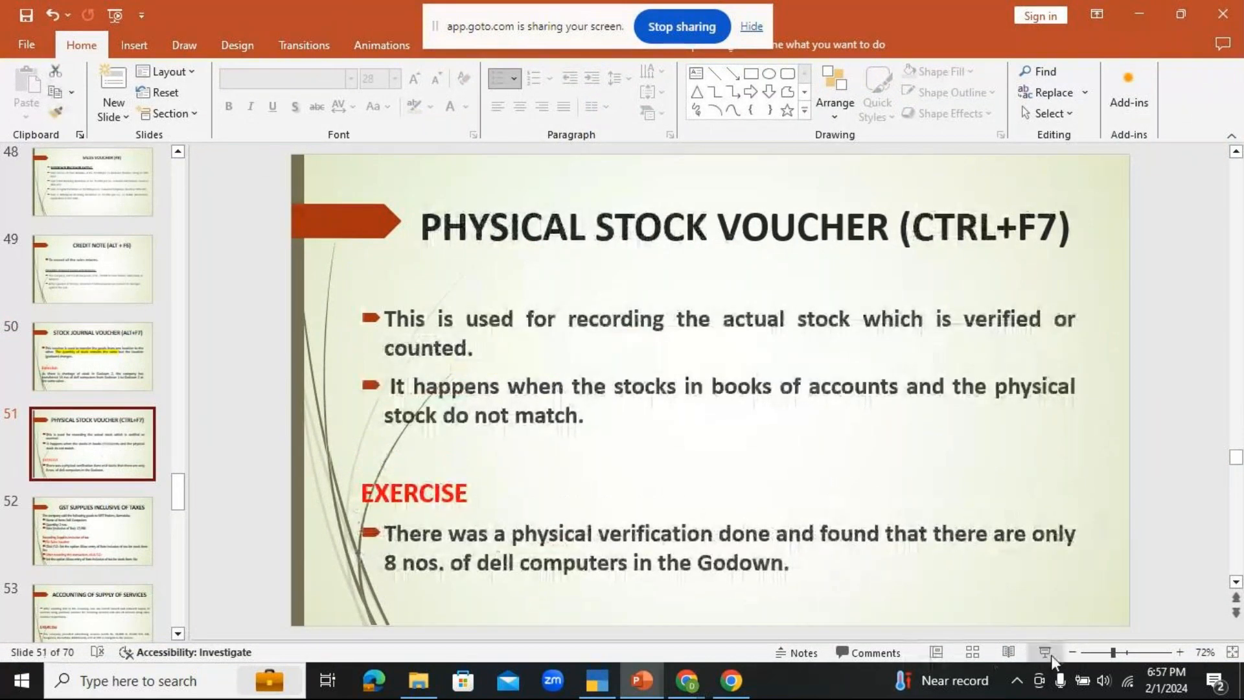
left_click(1045, 652)
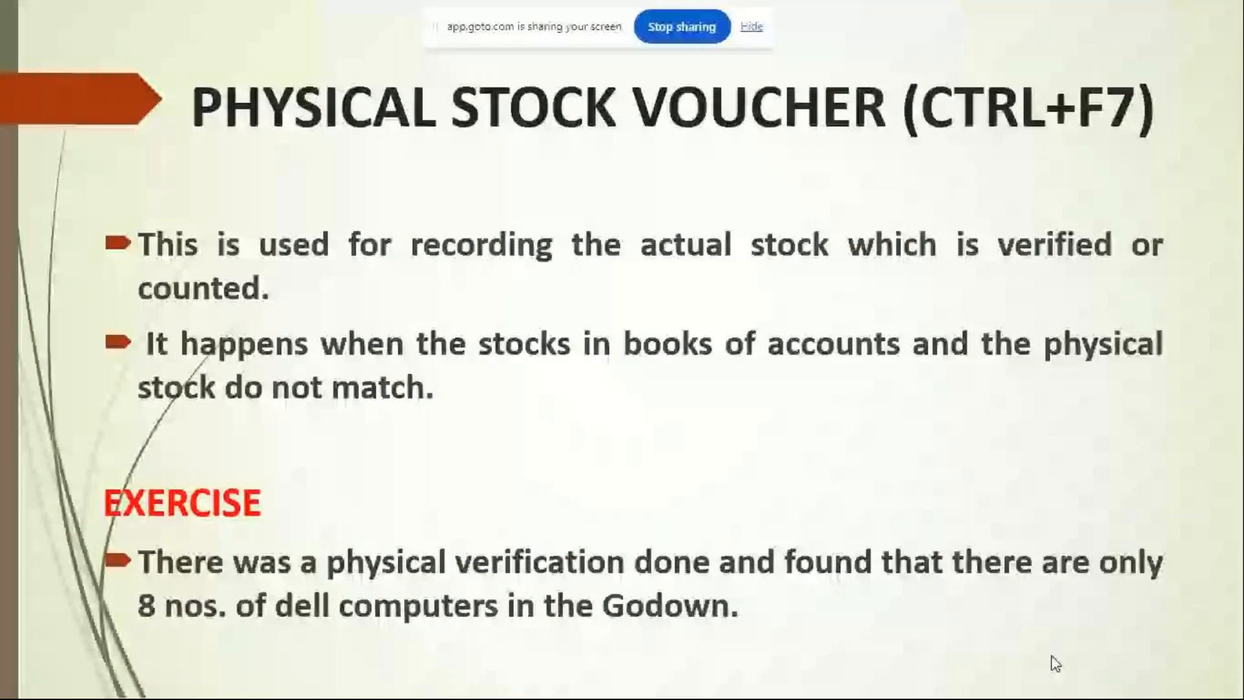
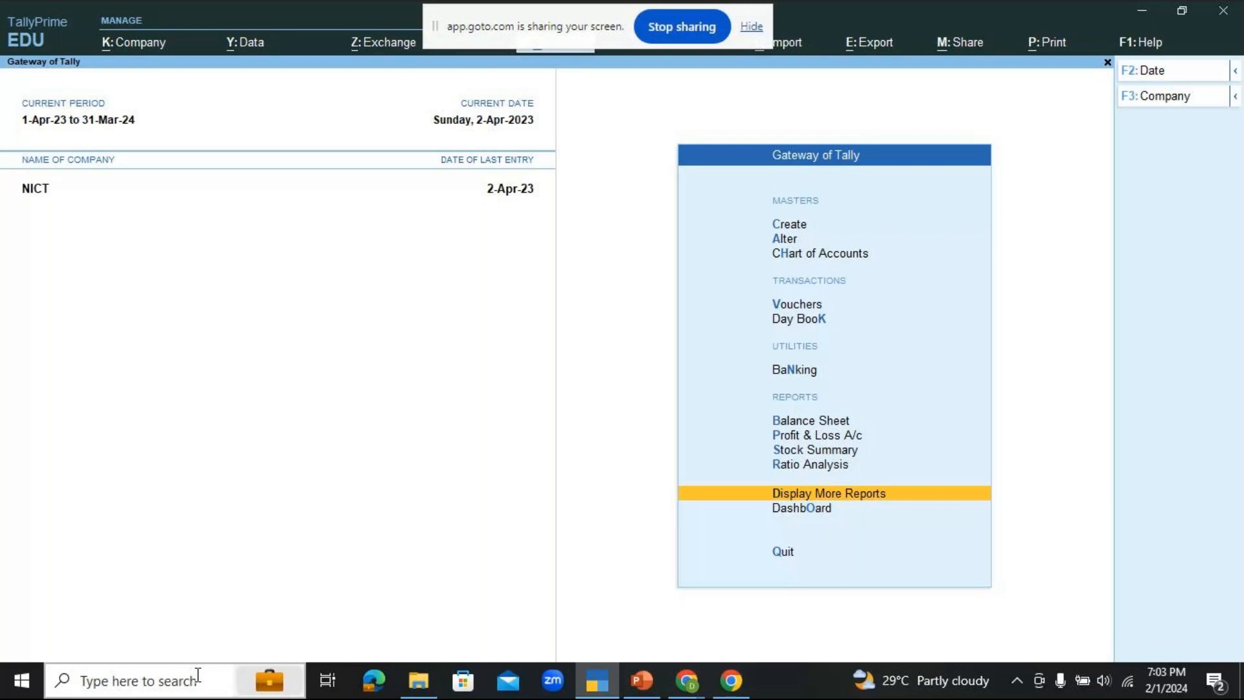
Step: Open a Physical Stock voucher from the Gateway of Tally and select Dell Computers as the stock item
key("Up")
key("Up")
key("Up")
key("Up")
key("Up")
key("Up")
key("Up")
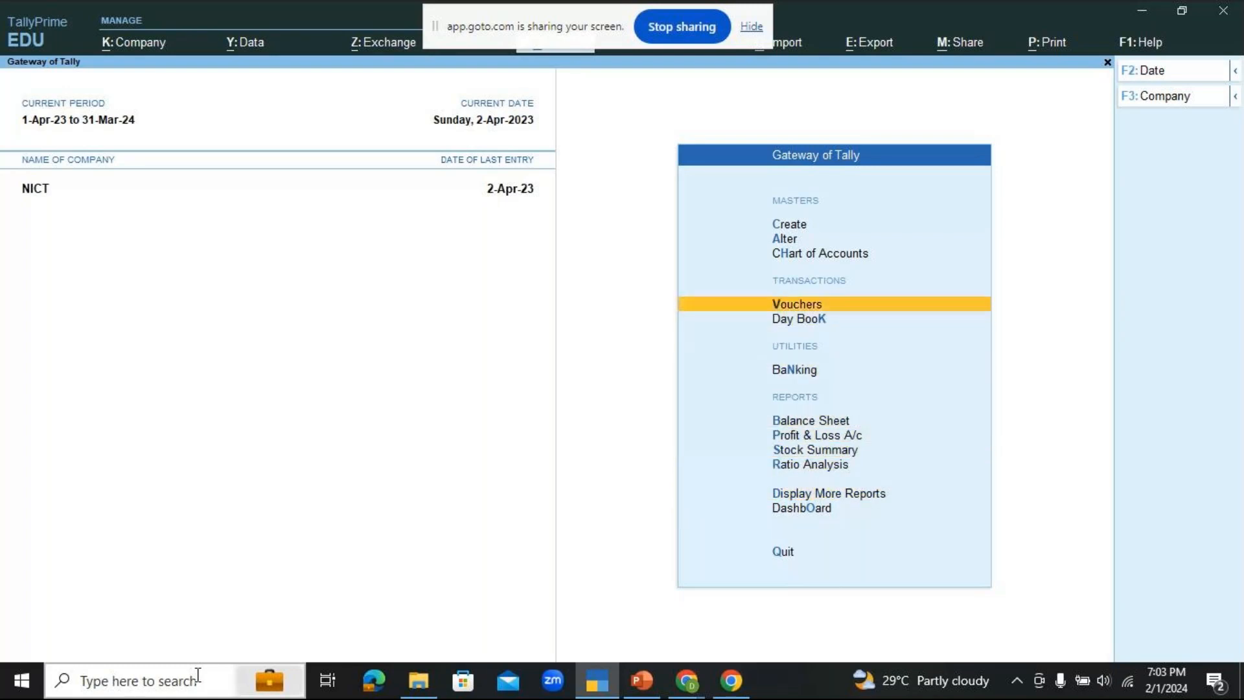
key("Return")
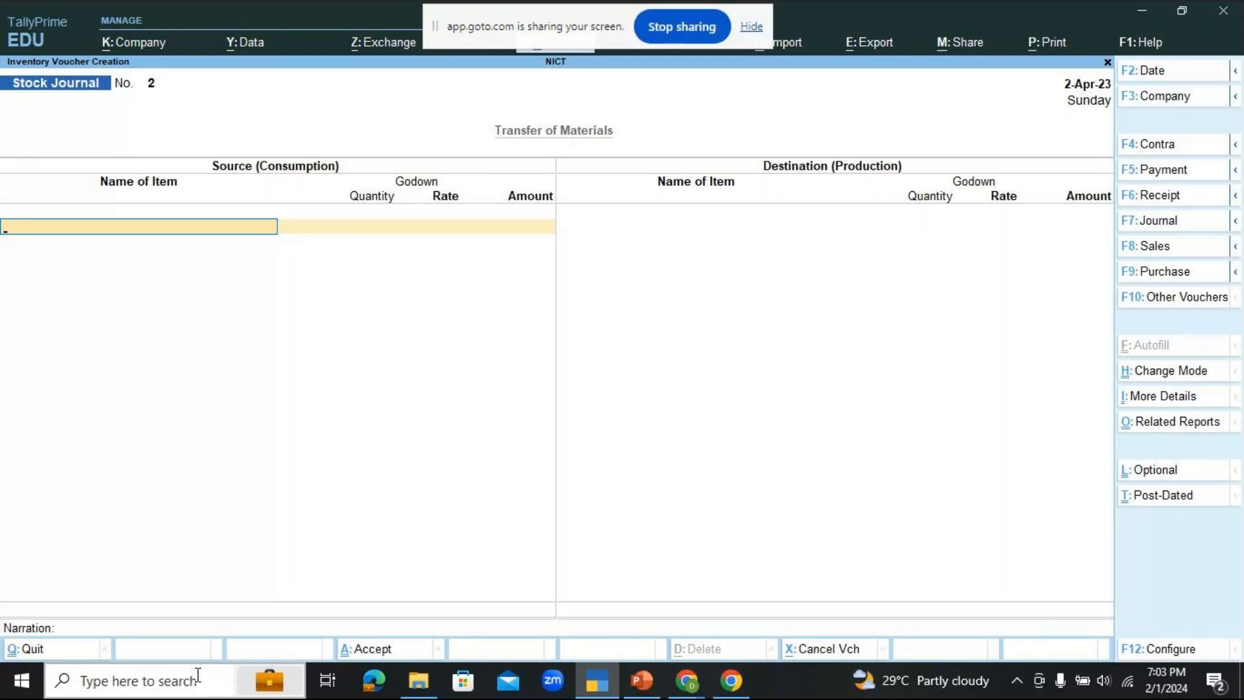
key("alt+F10")
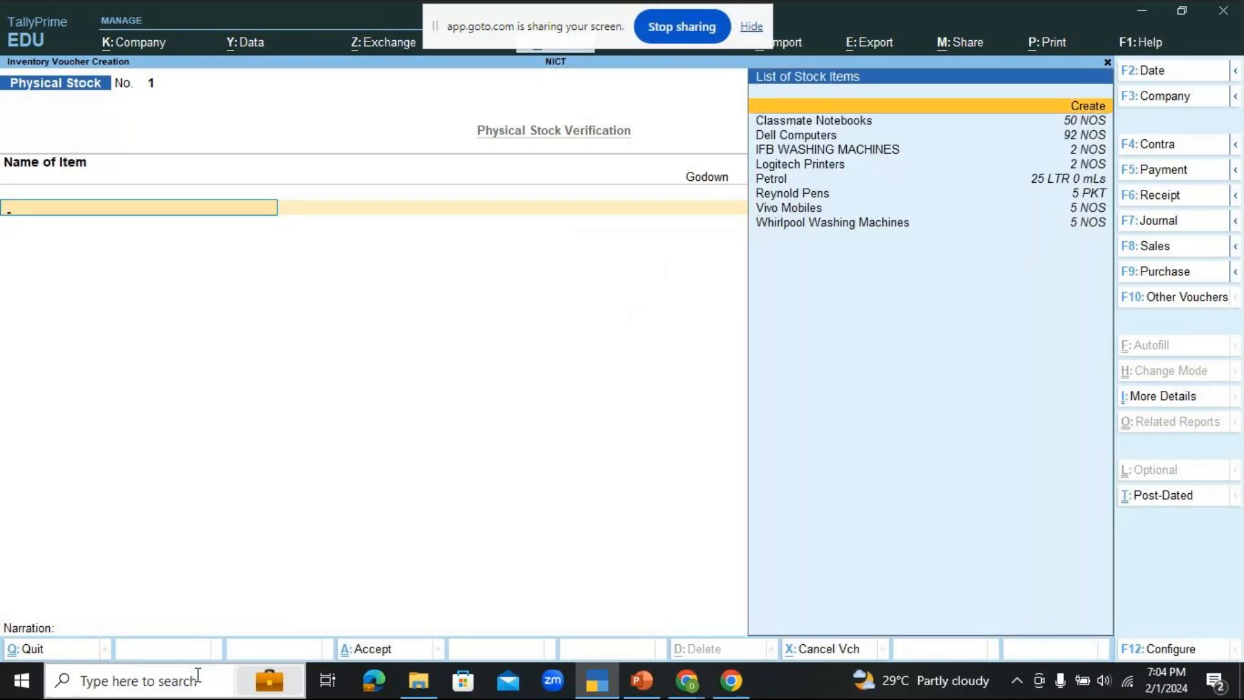
key("Down")
key("Down")
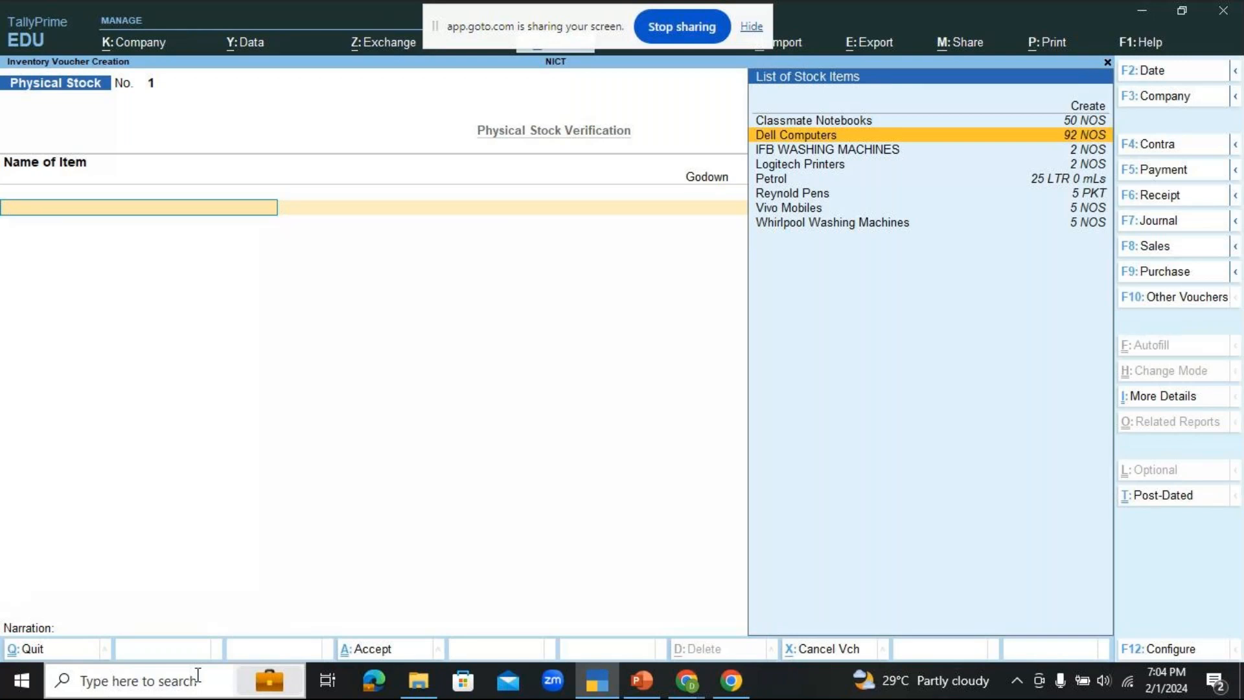
key("Return")
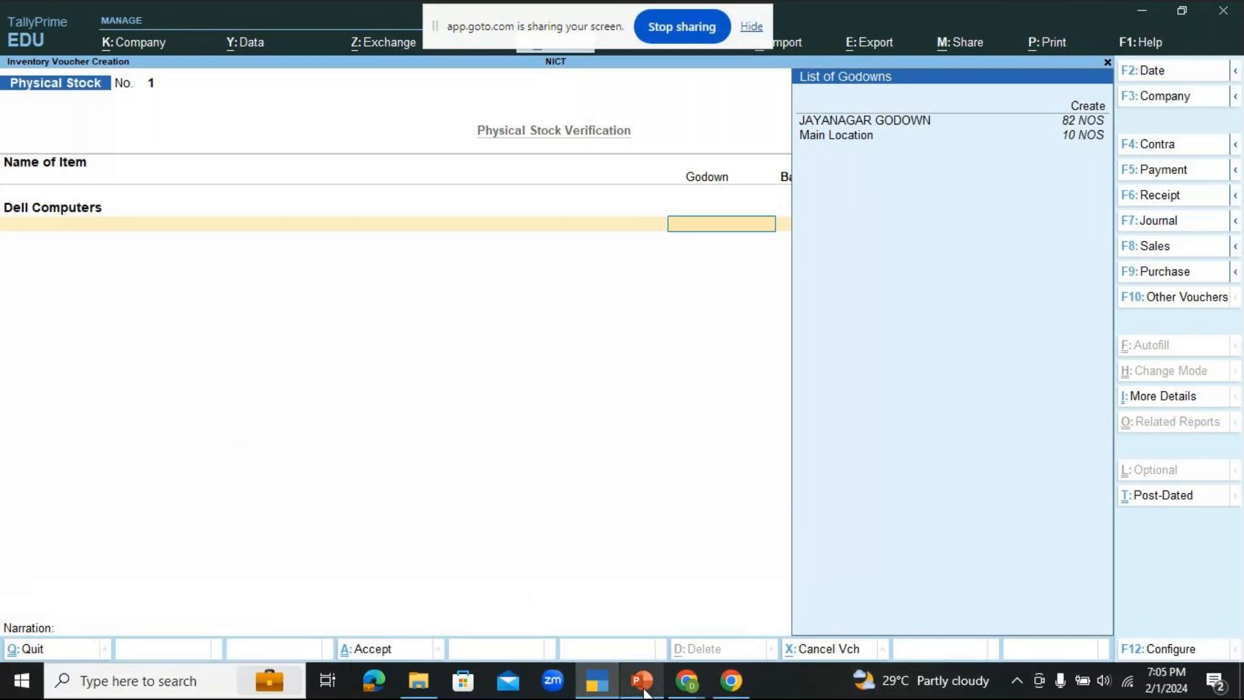
Step: Switch to the GoTo meeting window to check the participant's chat message, then return to the voucher in TallyPrime
left_click(702, 684)
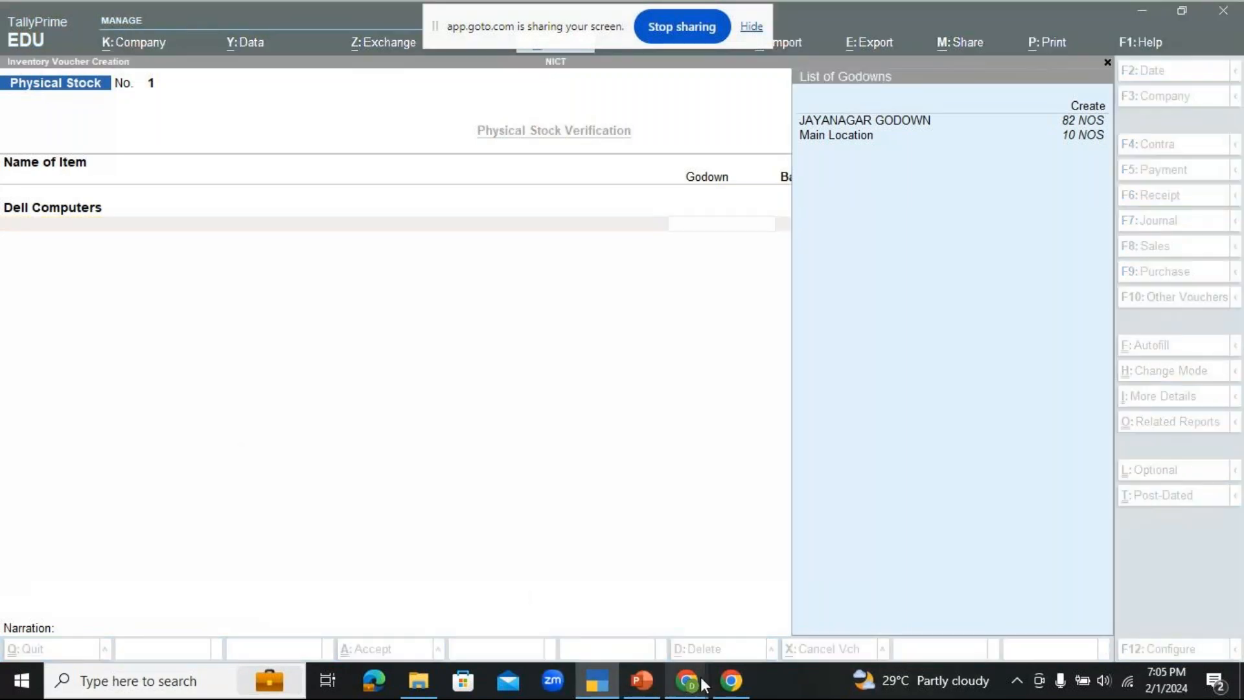
left_click(746, 613)
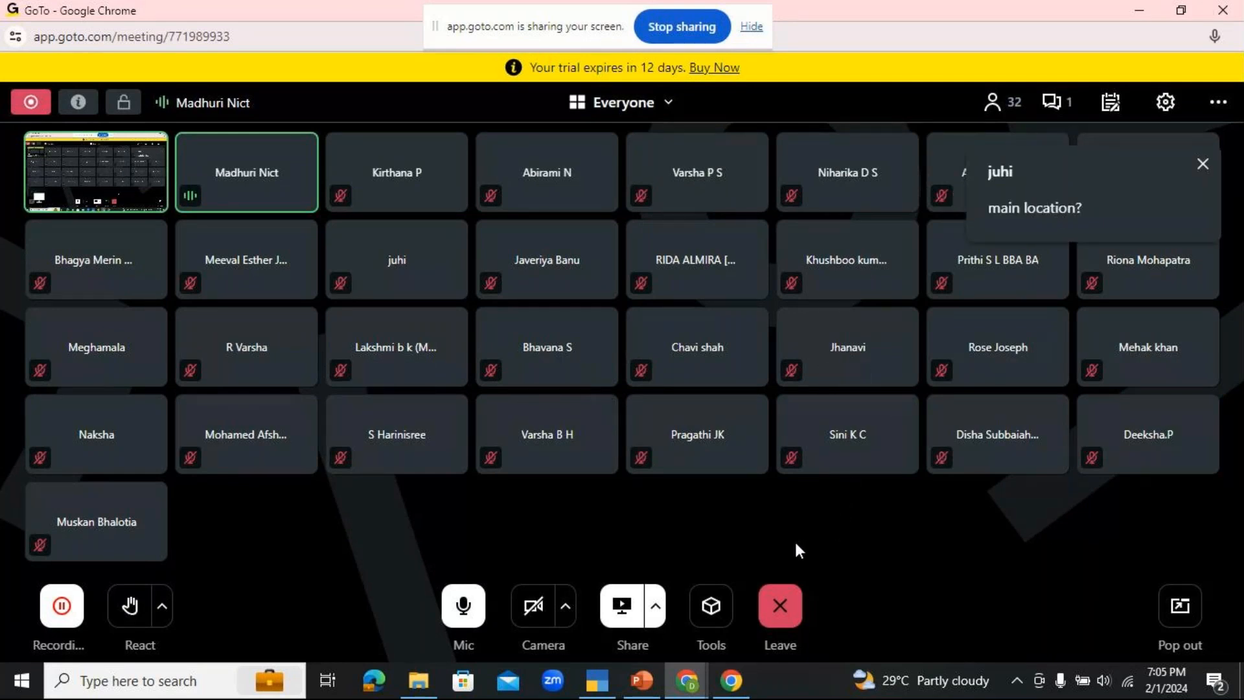
left_click(594, 684)
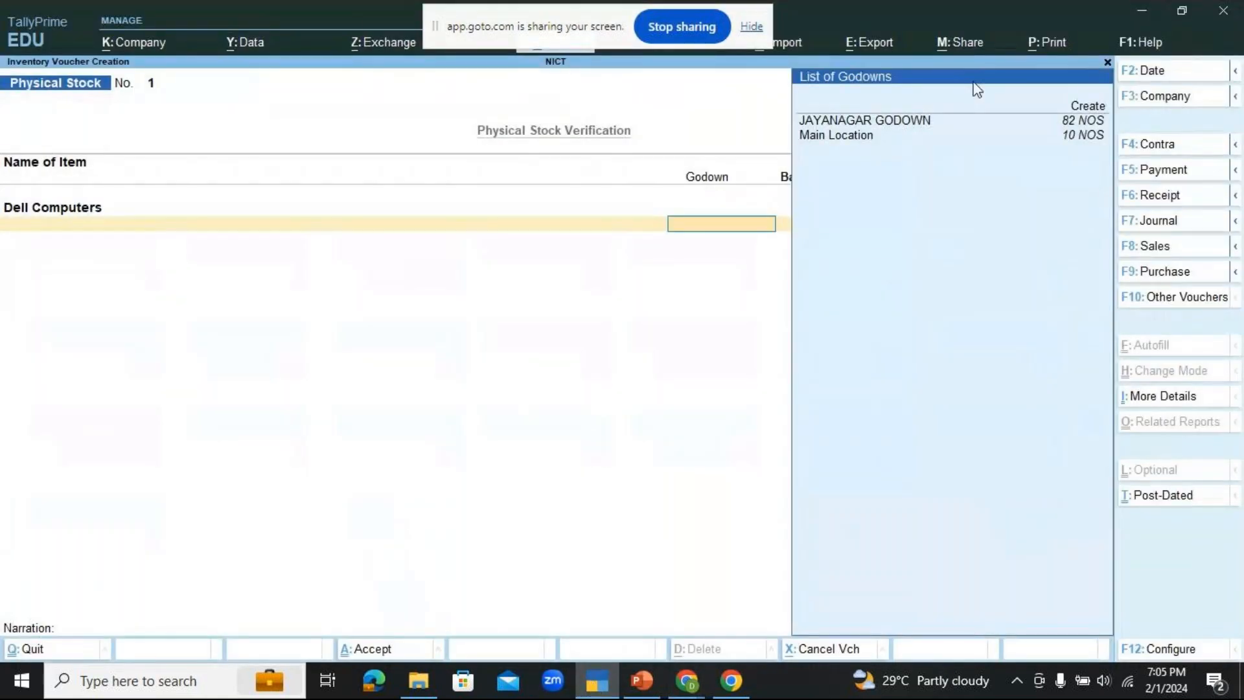
Step: Record 8 NOS of Dell Computers at Main Location and finish the item list of the physical stock voucher
left_click(1078, 138)
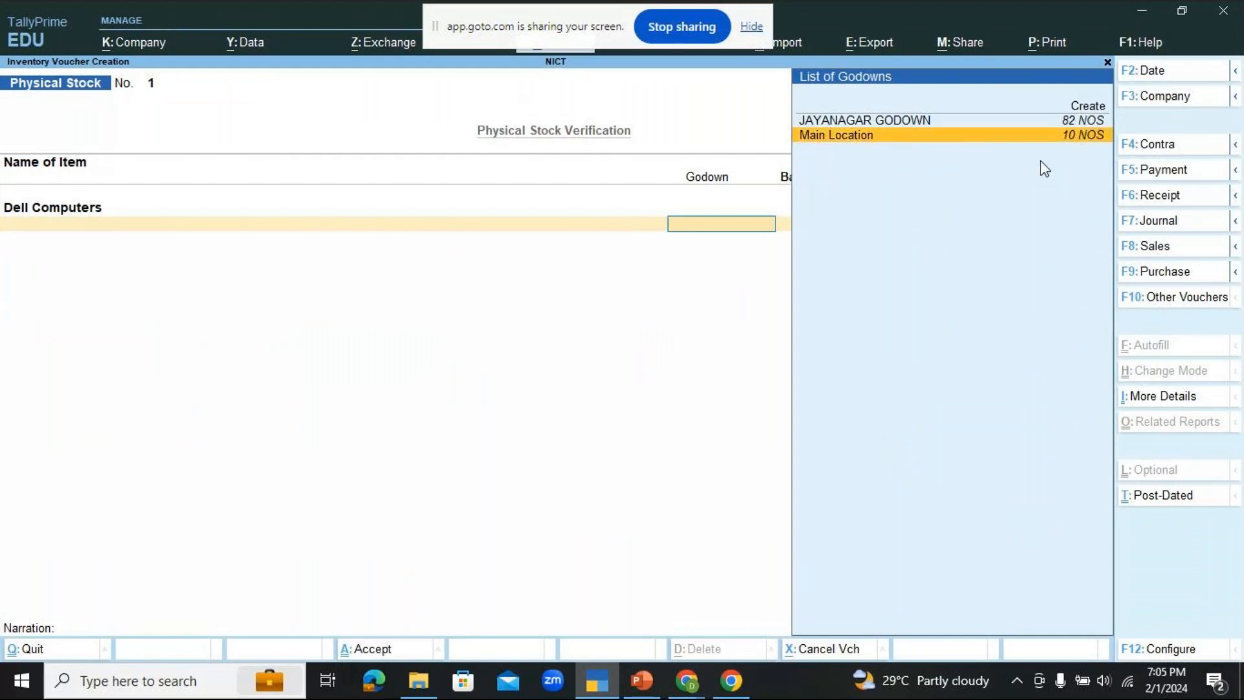
key("Return")
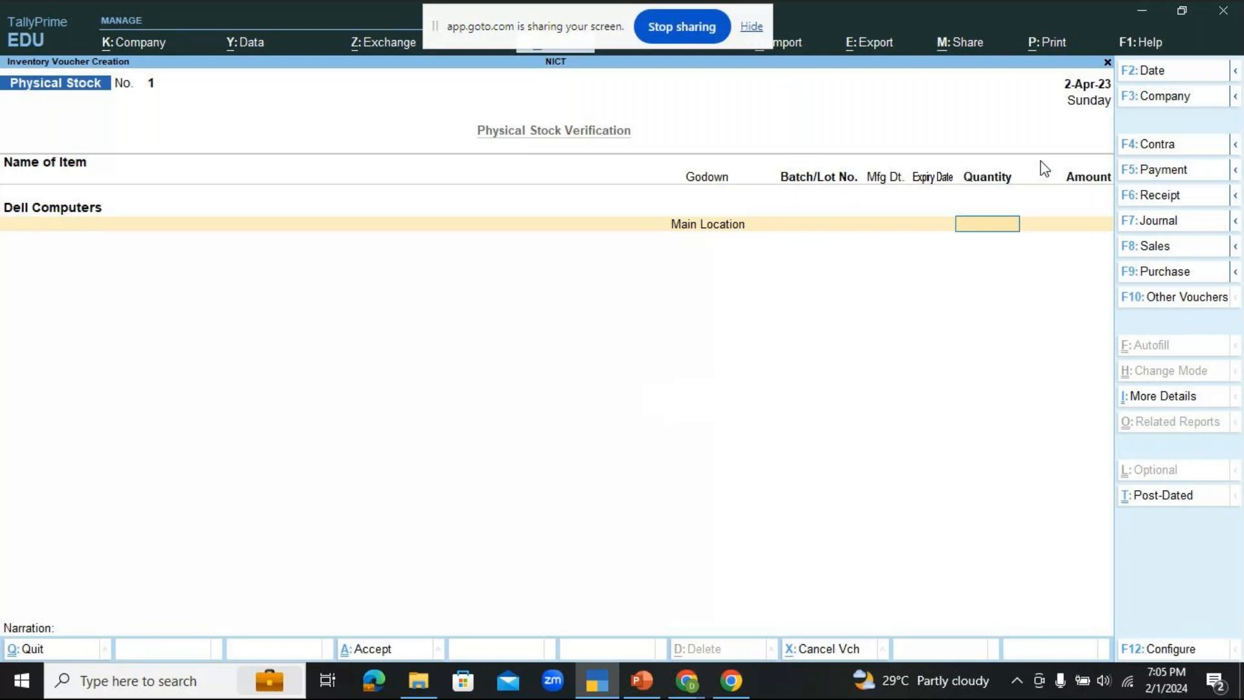
type("8")
key("Return")
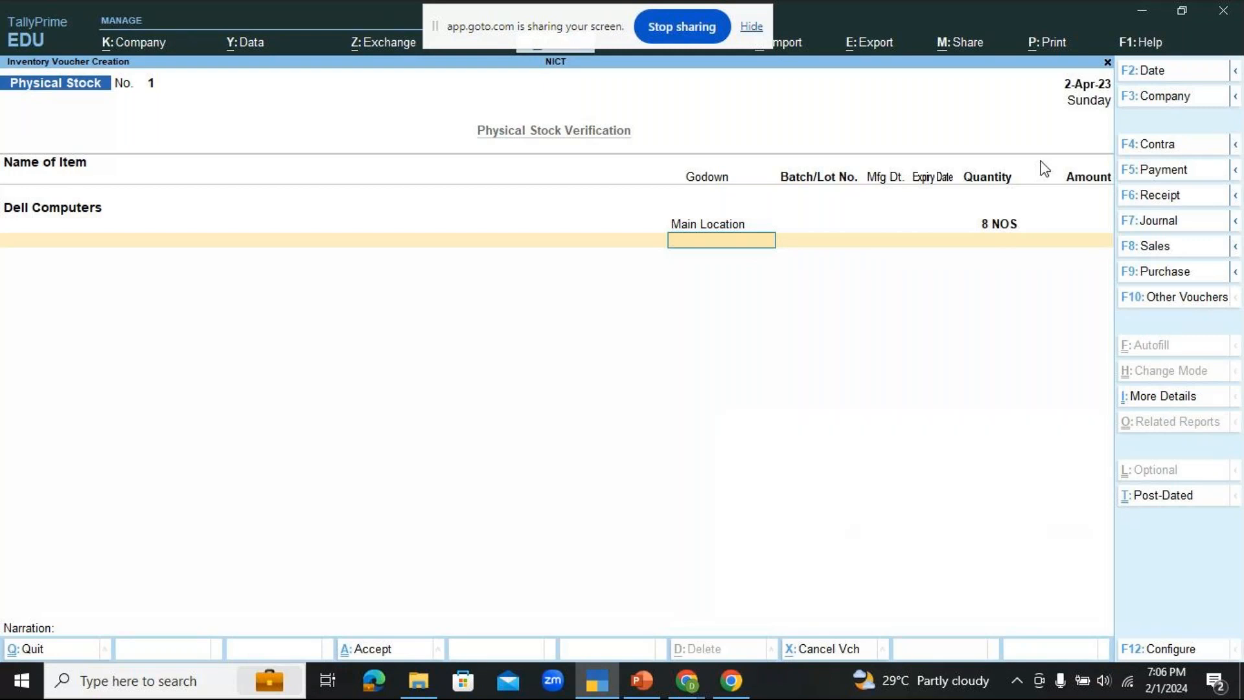
key("Return")
key("Return")
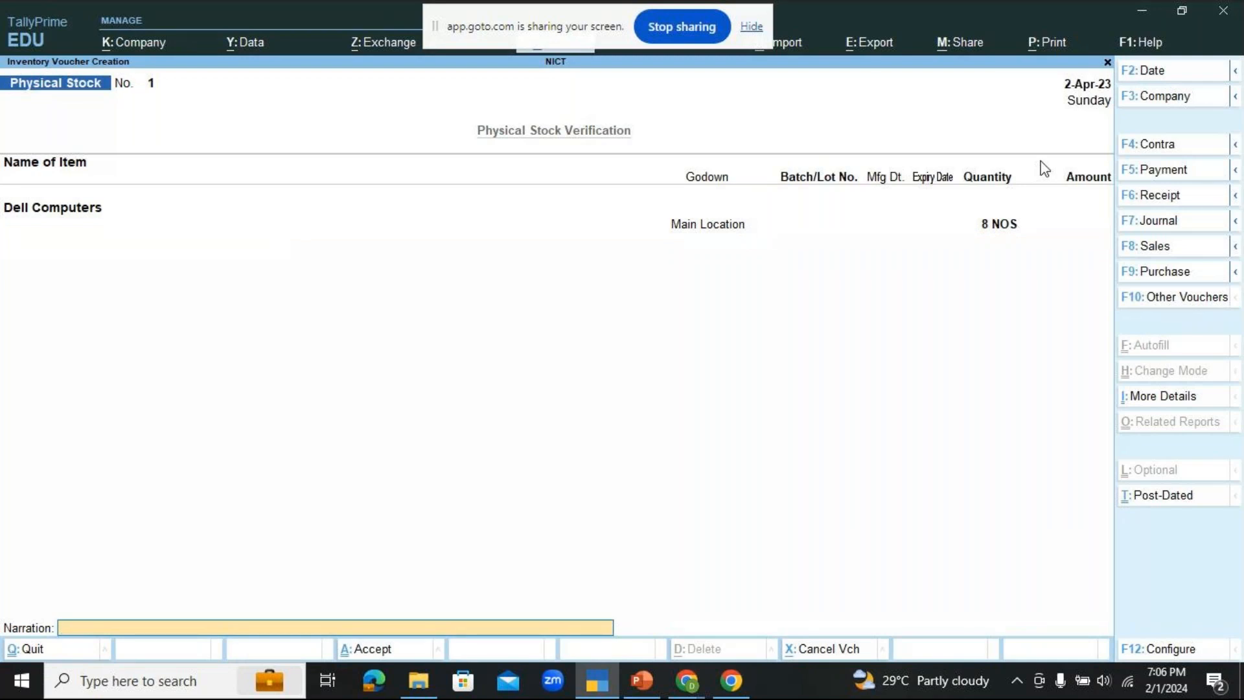
Step: Enter the narration "being the godown qty of dell computers stock verified and updated in the company's books" and accept the physical stock voucher
type("being")
type("the godown qty")
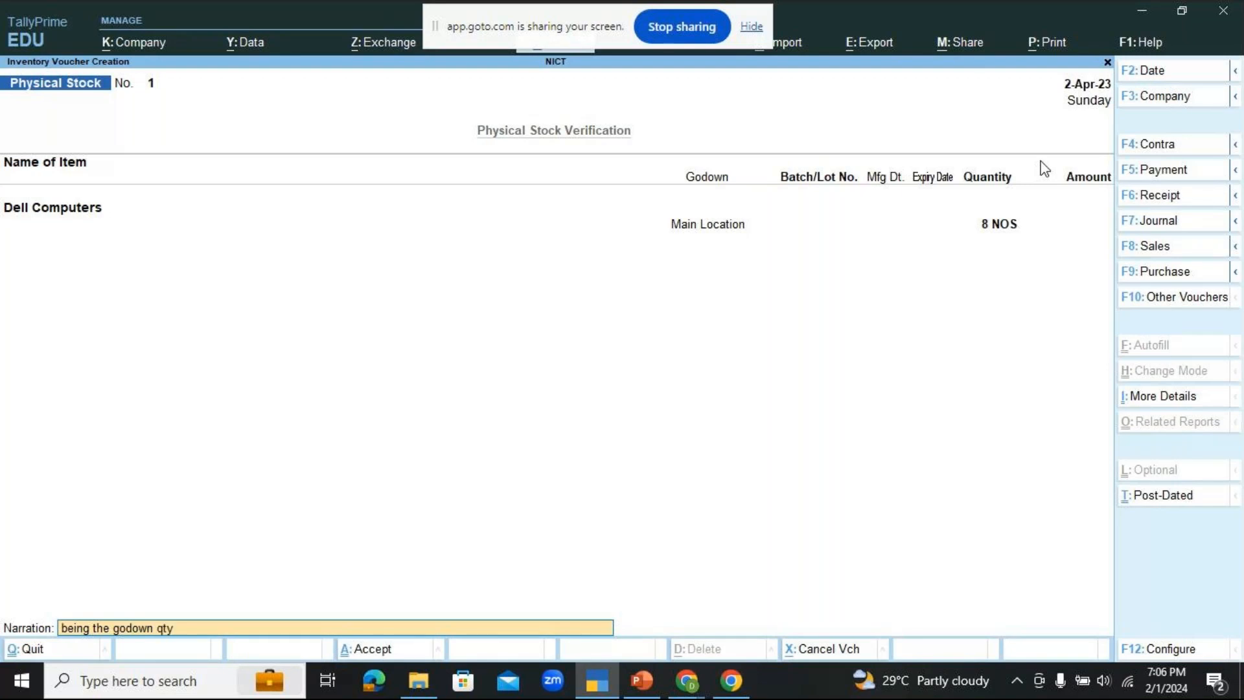
type("of dell computers stock")
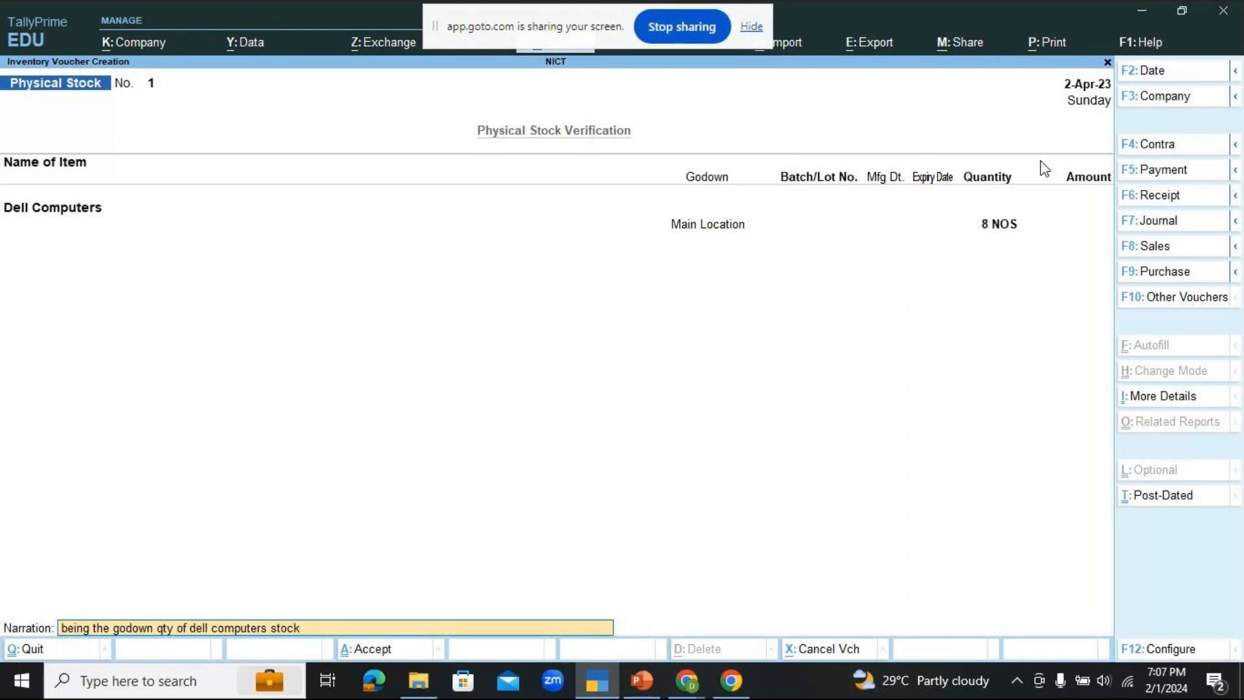
type(" verified and updated in the")
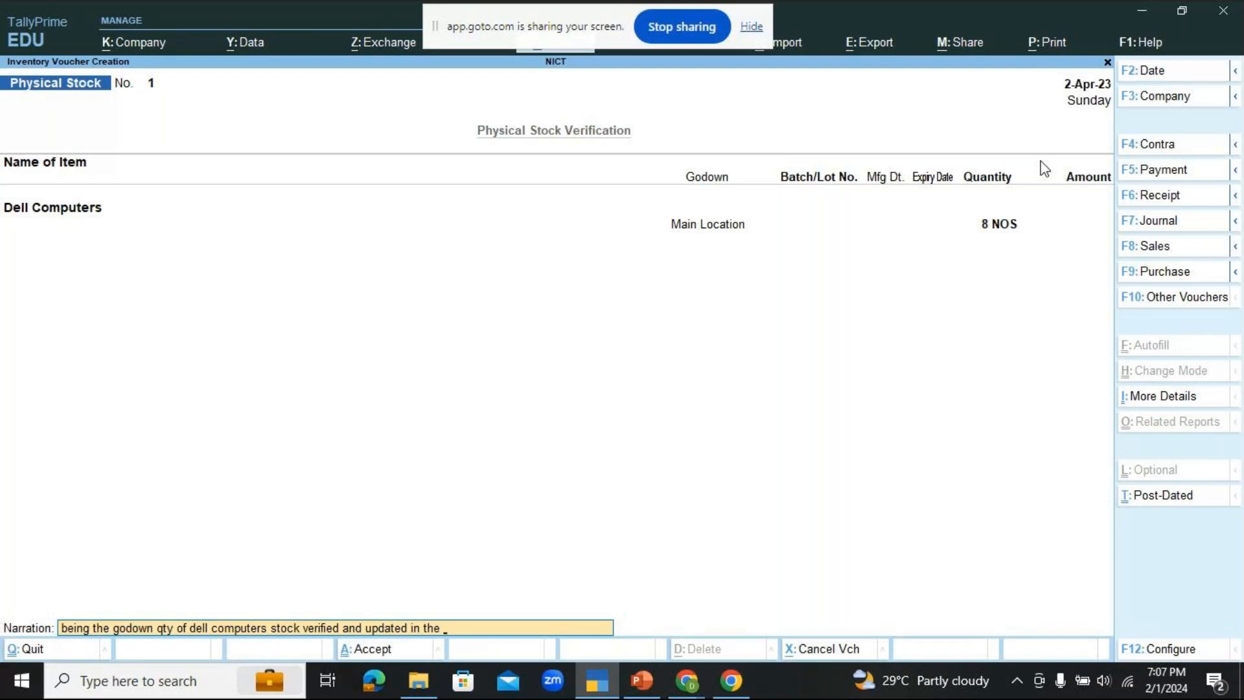
type(" co")
type("mpany's books")
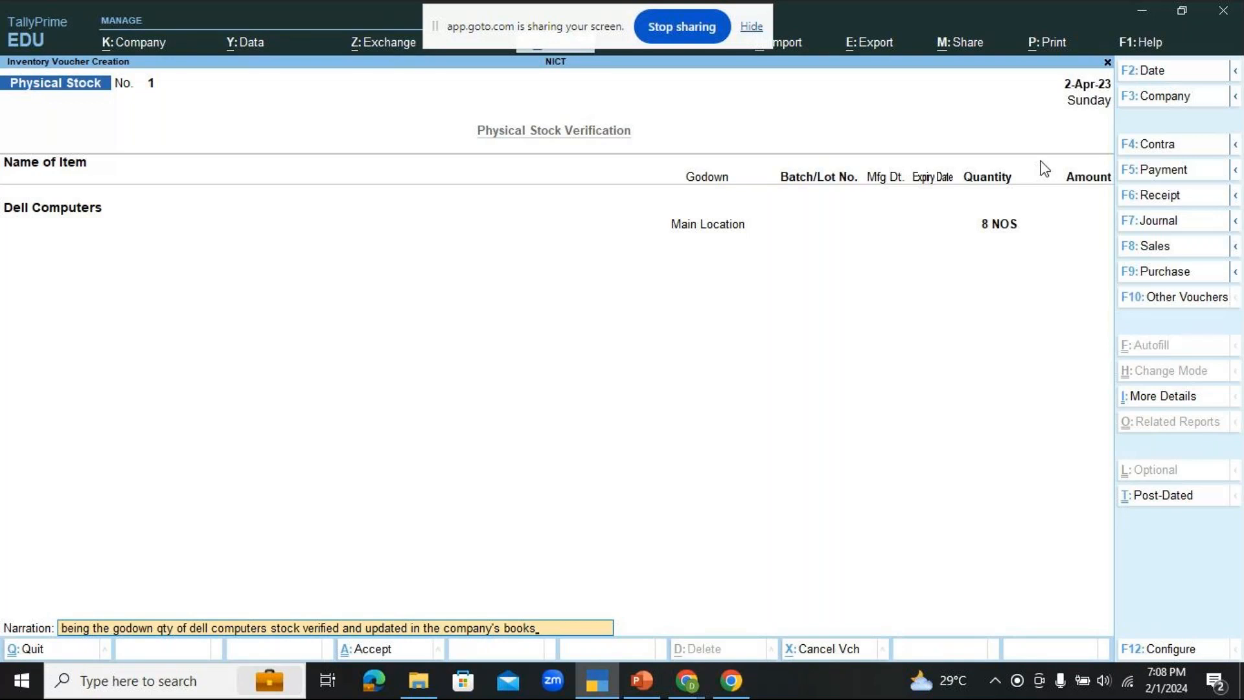
key("Return")
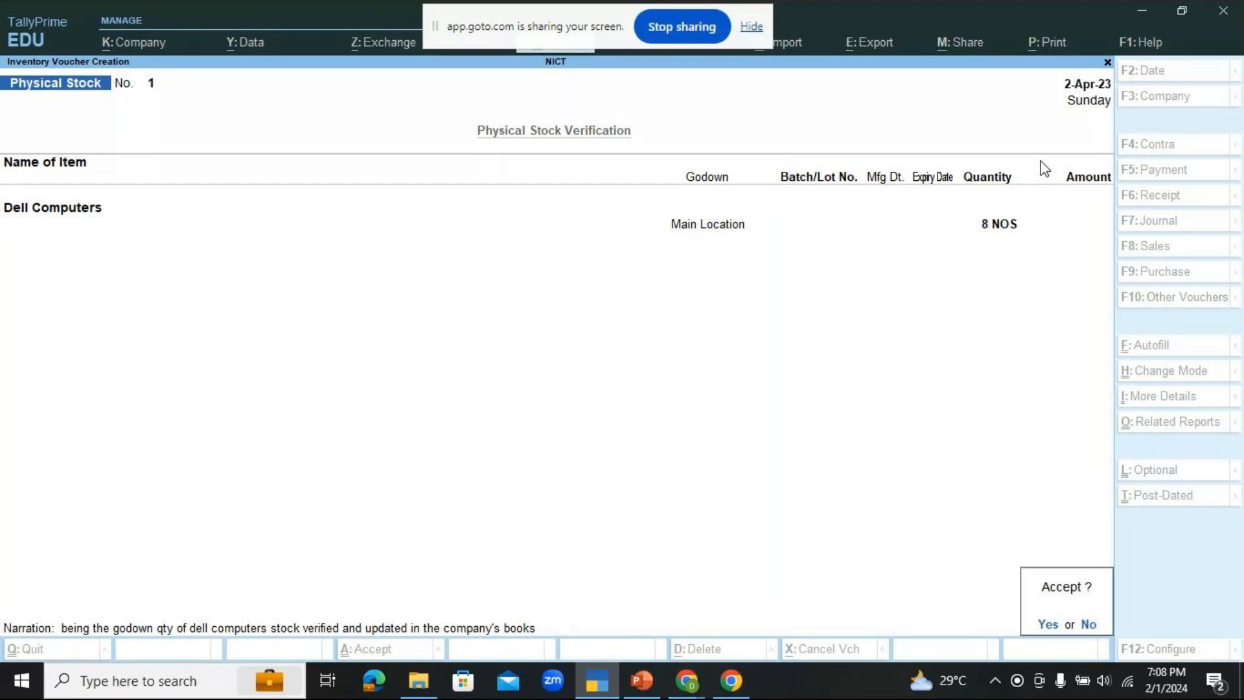
key("Return")
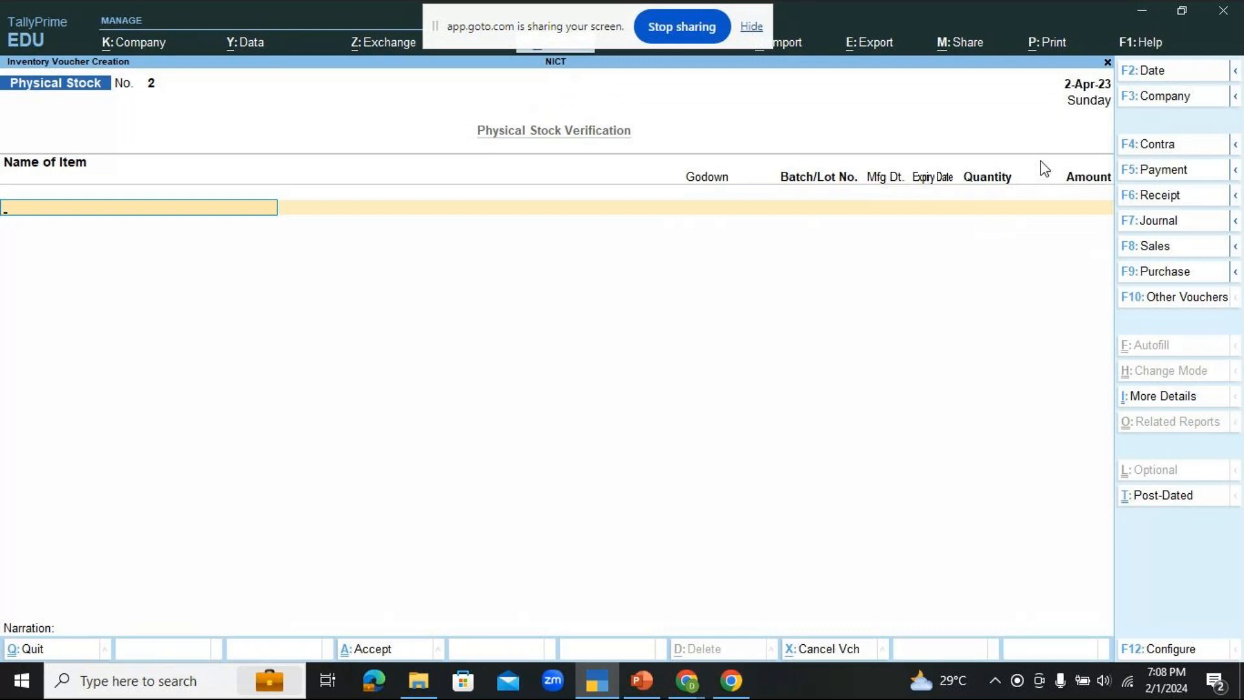
Step: Leave the blank physical stock voucher and open the list of additional reports from the Gateway of Tally
key("Escape")
key("Return")
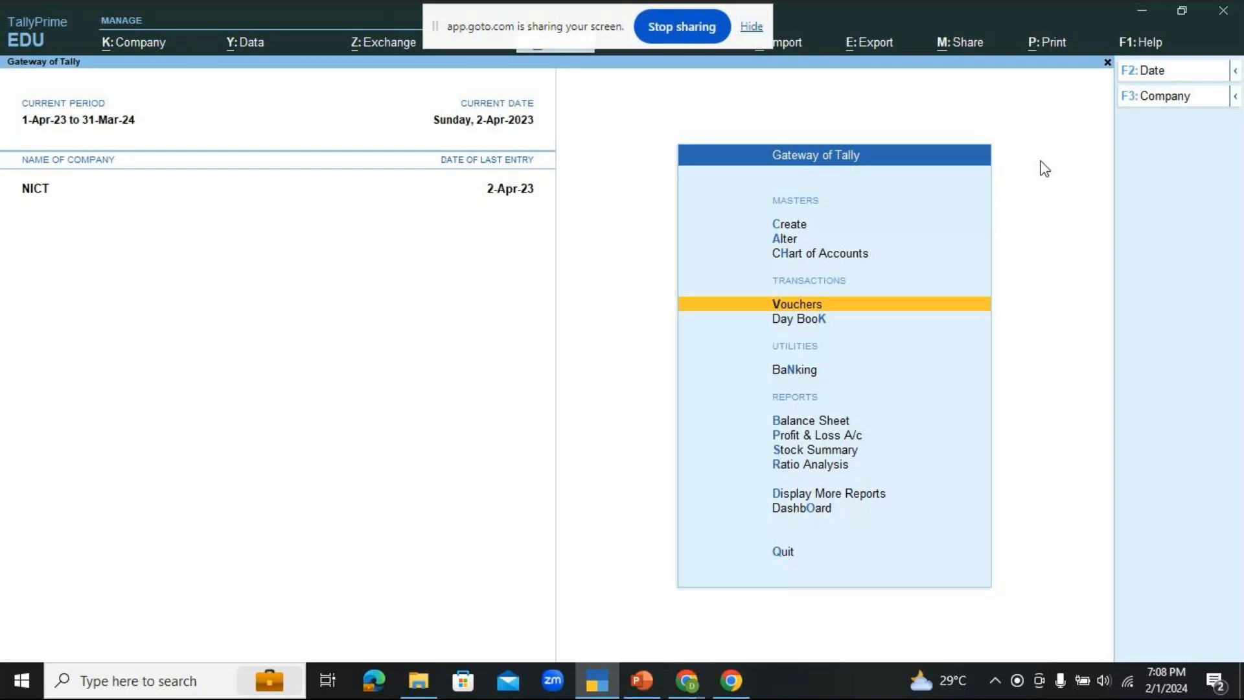
key("Down")
key("Down")
key("Down")
key("Down")
key("Down")
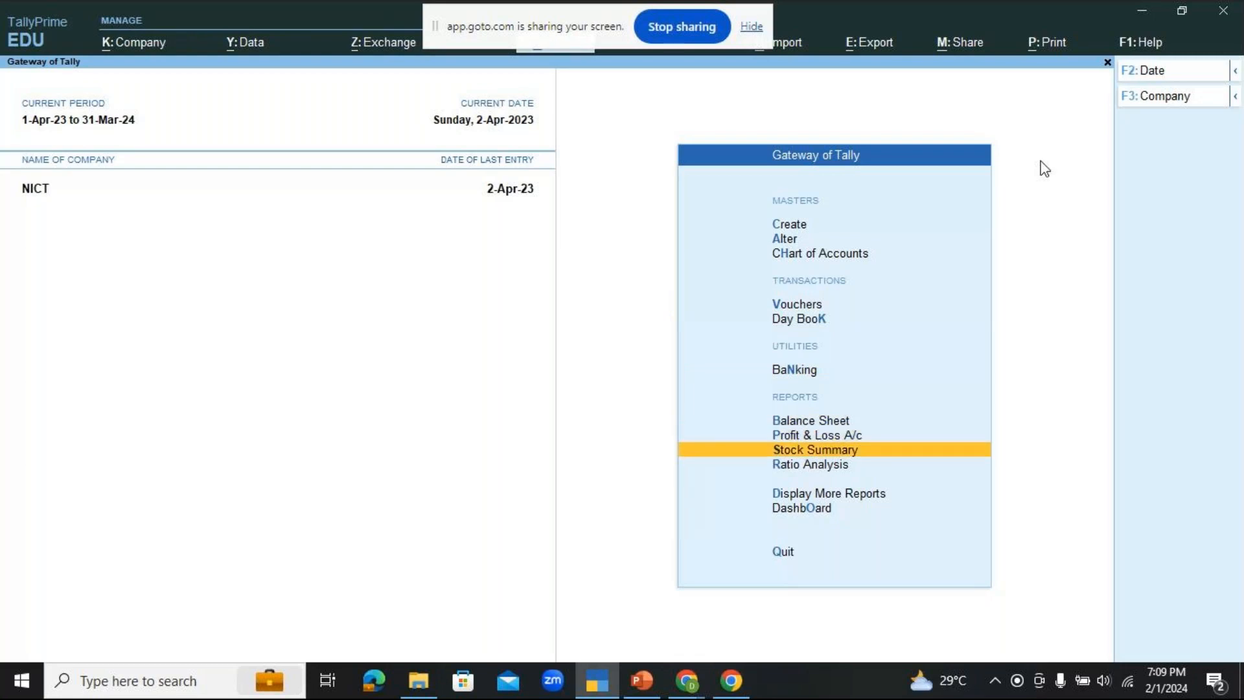
key("Down")
key("Down")
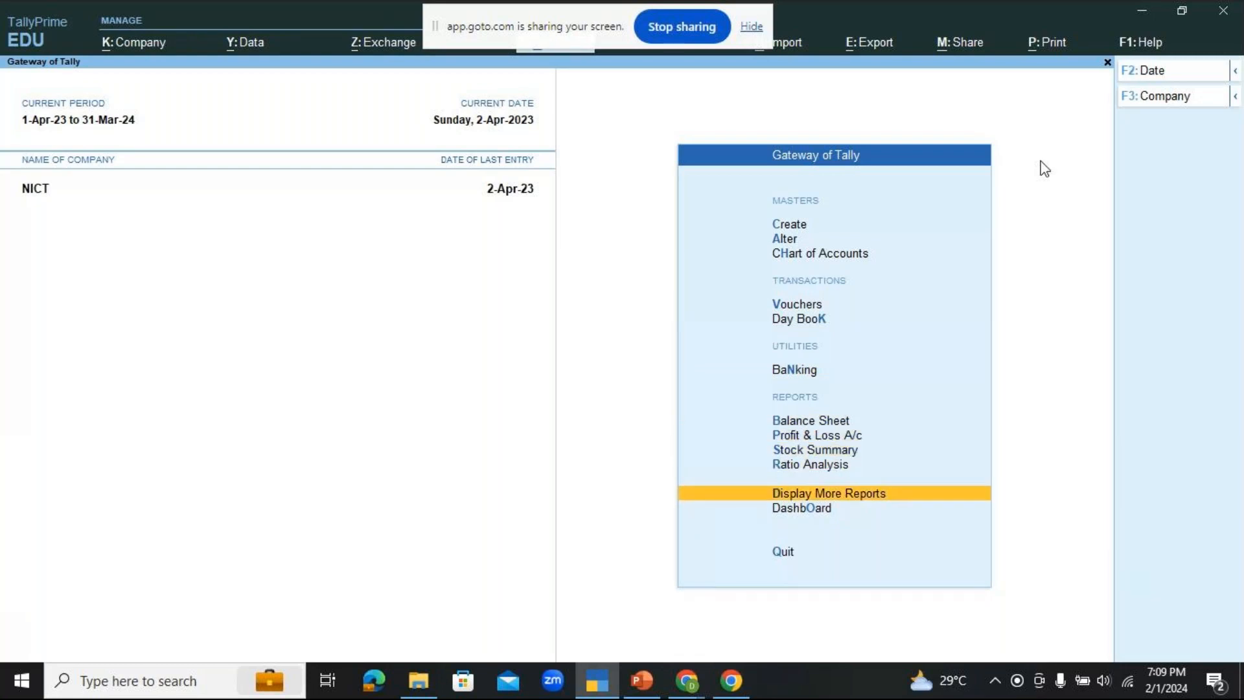
key("Return")
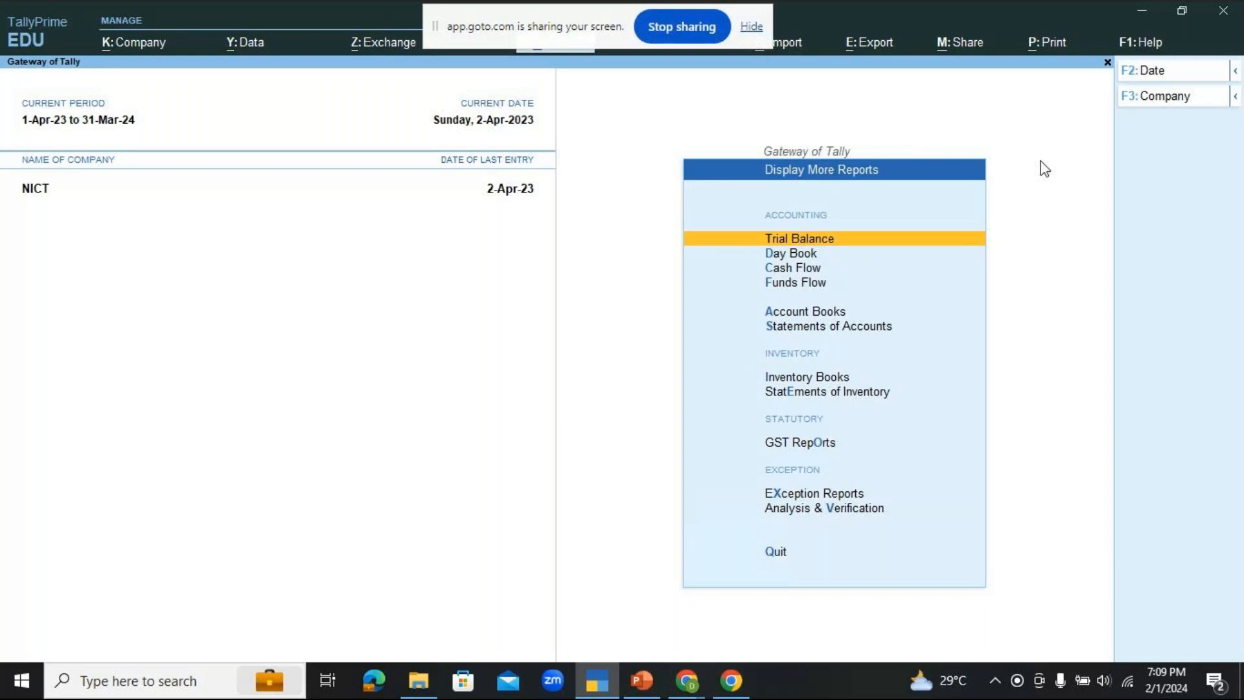
Step: Open the Stock Query for Dell Computers under Statements of Inventory and check the Main Location quantity
key("Down")
key("Down")
key("Down")
key("Down")
key("Down")
key("Down")
key("Down")
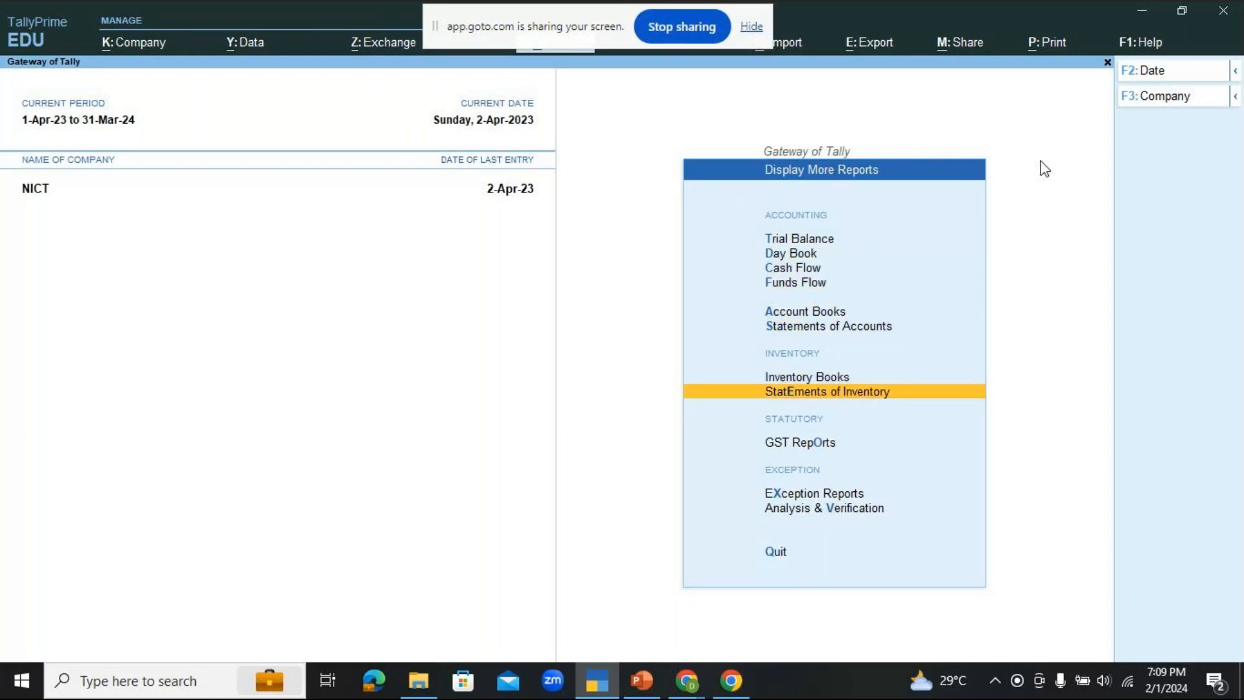
key("Return")
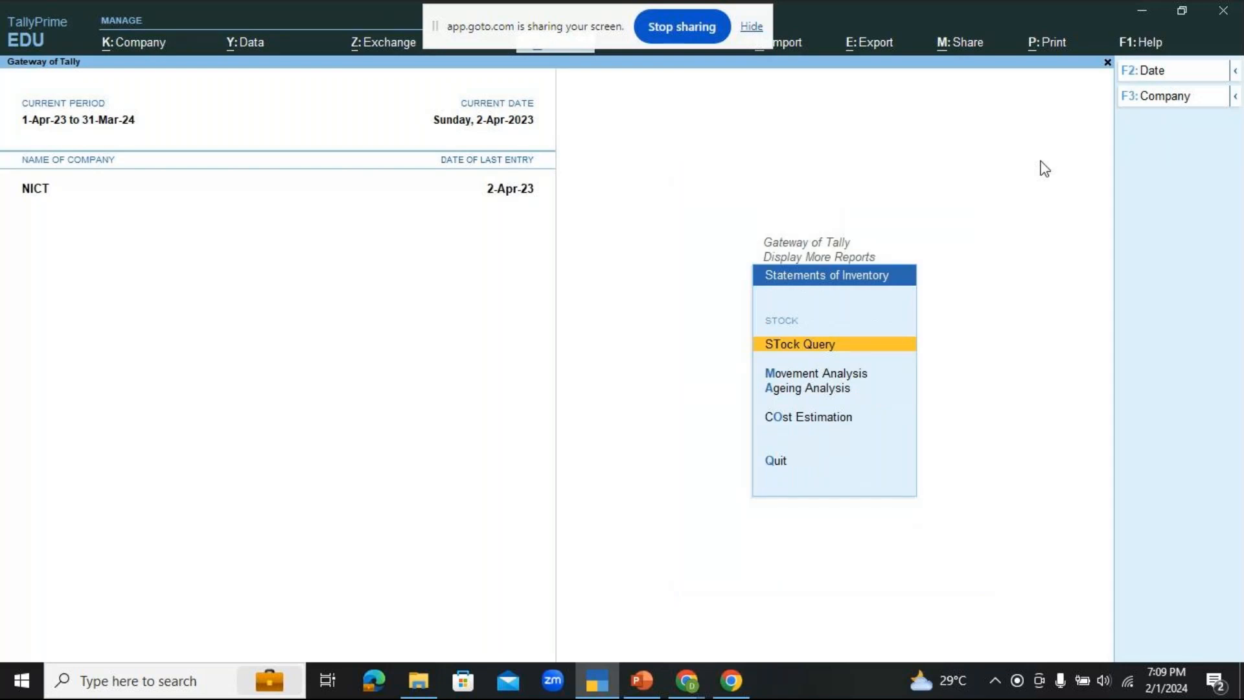
key("Return")
key("Down")
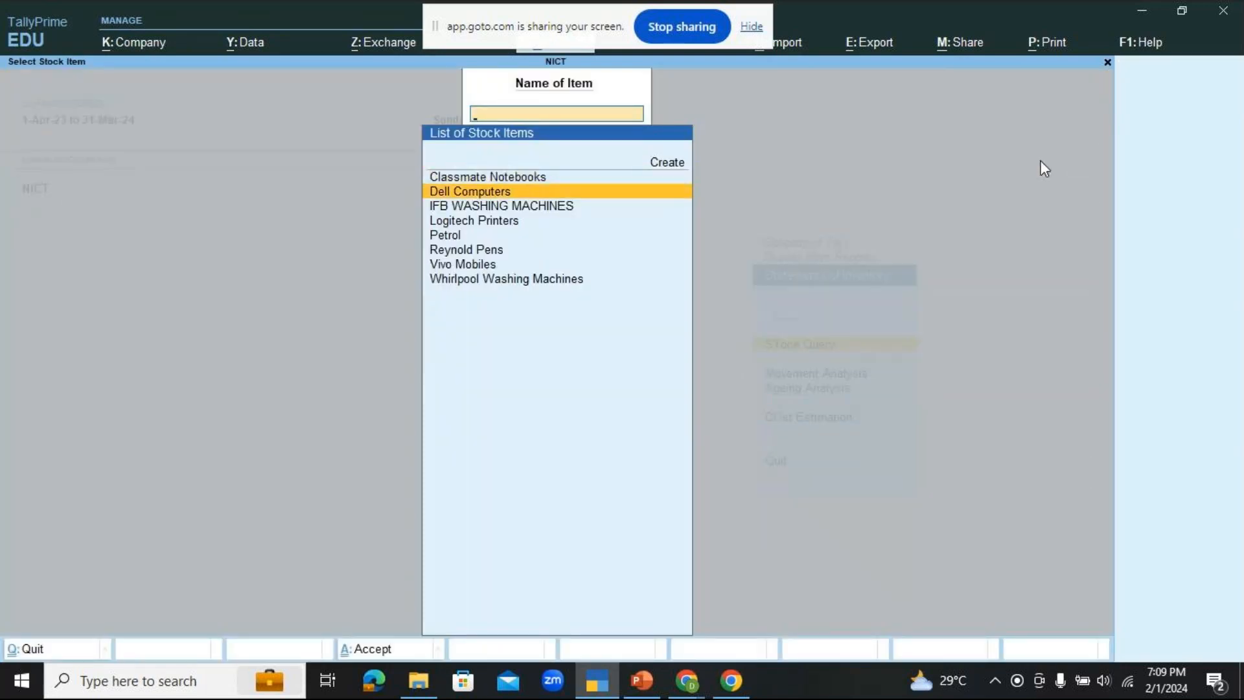
key("Return")
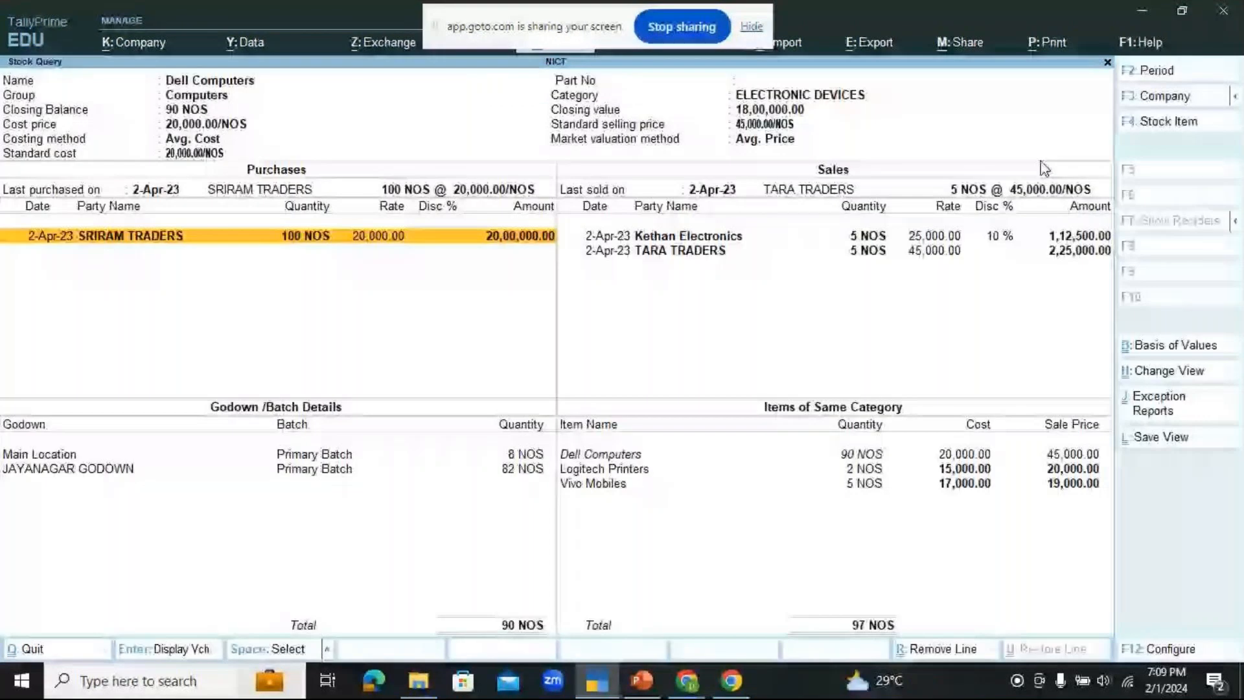
key("Down")
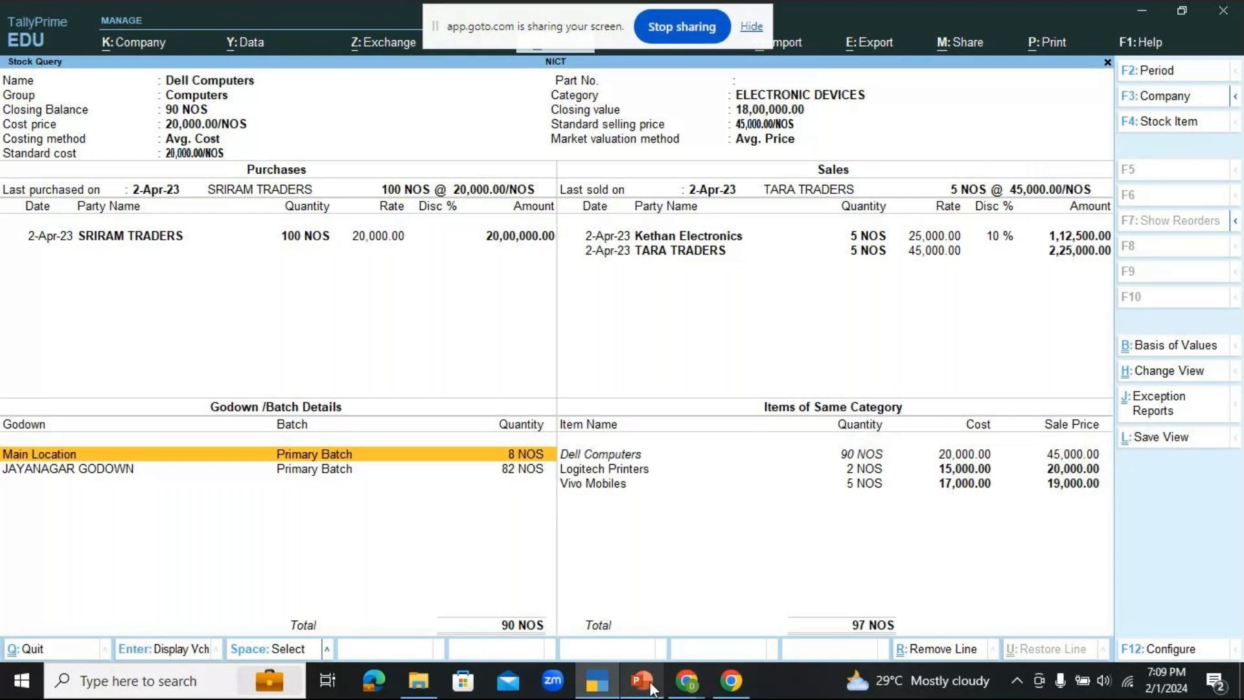
Step: Switch to the GoTo meeting, read and close the chat, mute the microphone and return to TallyPrime
mouse_move(687, 681)
left_click(725, 599)
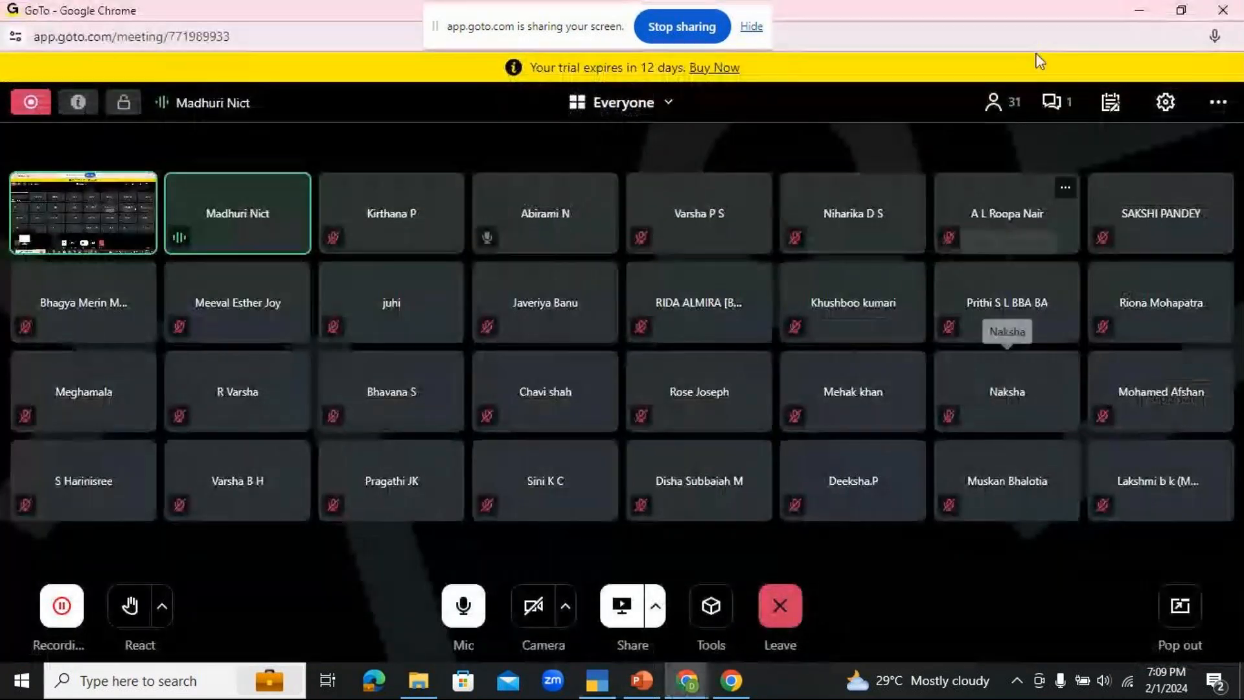
left_click(1062, 103)
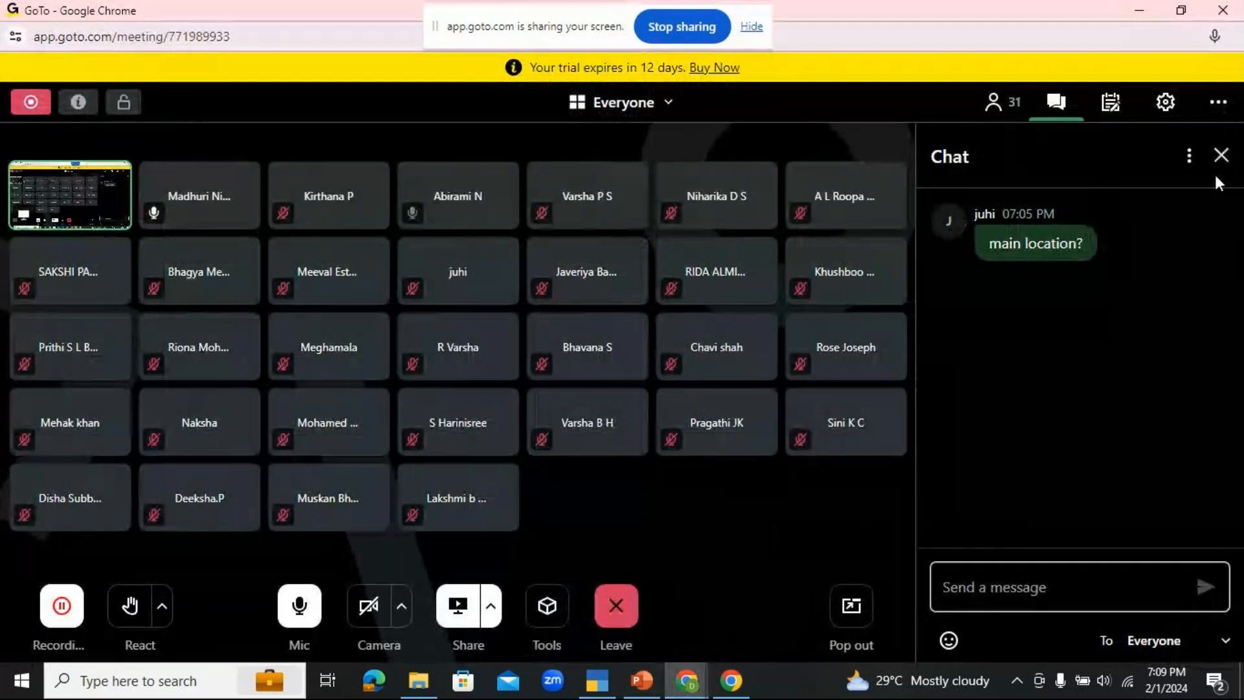
left_click(1221, 156)
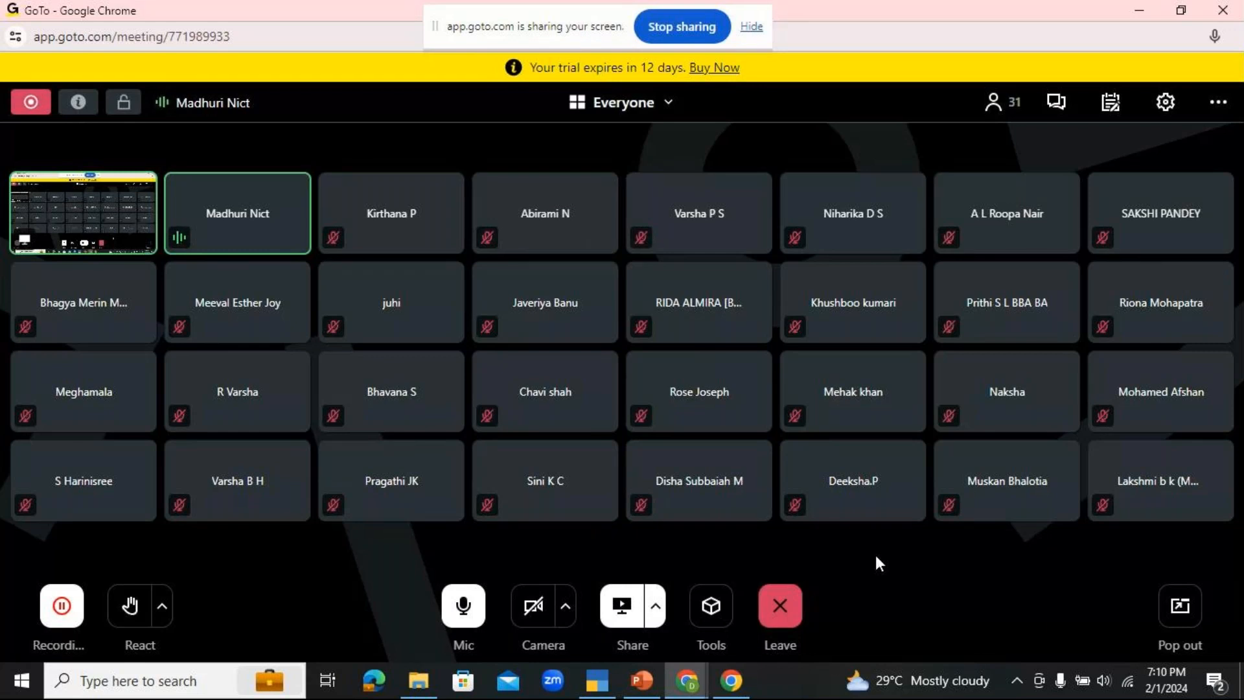
left_click(469, 613)
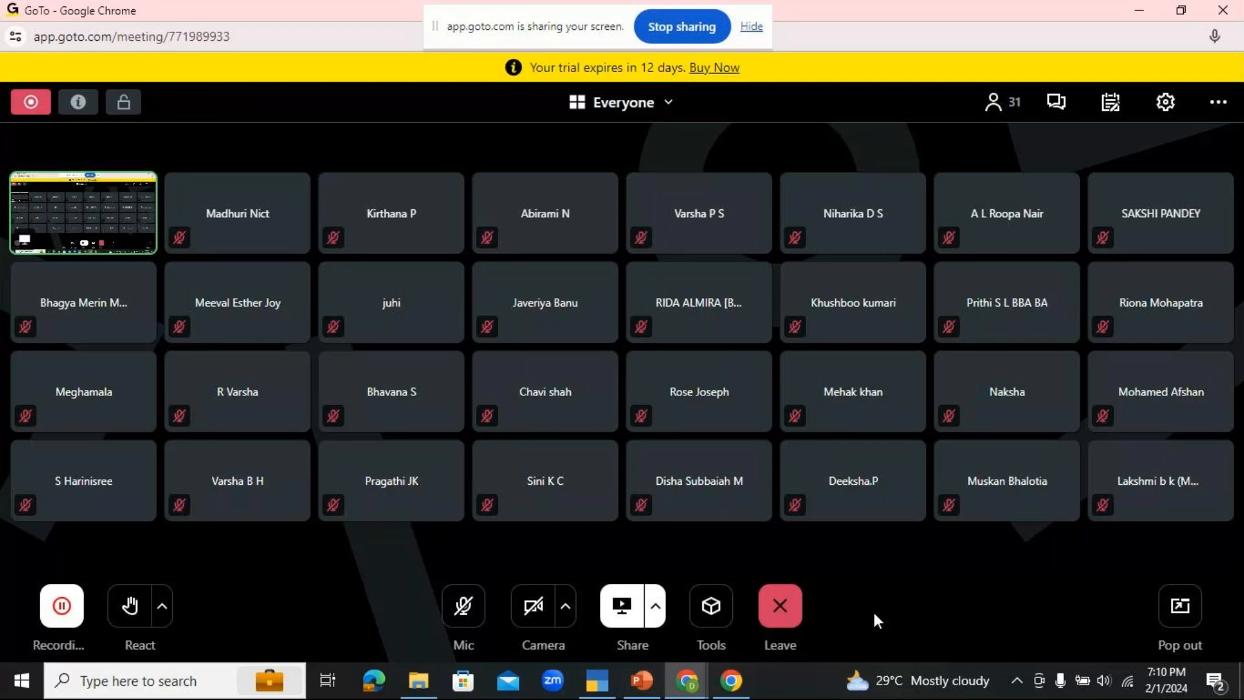
left_click(608, 681)
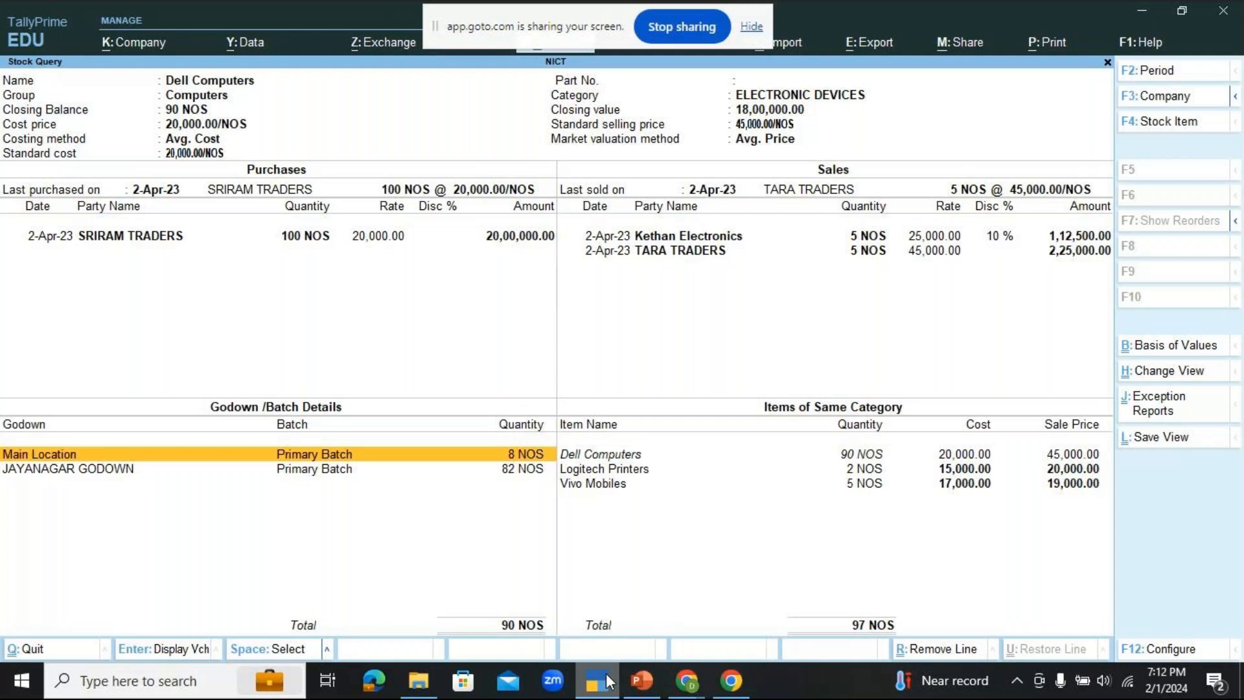
Step: Switch back to the GoTo meeting window and unmute the microphone
left_click(689, 690)
left_click(696, 632)
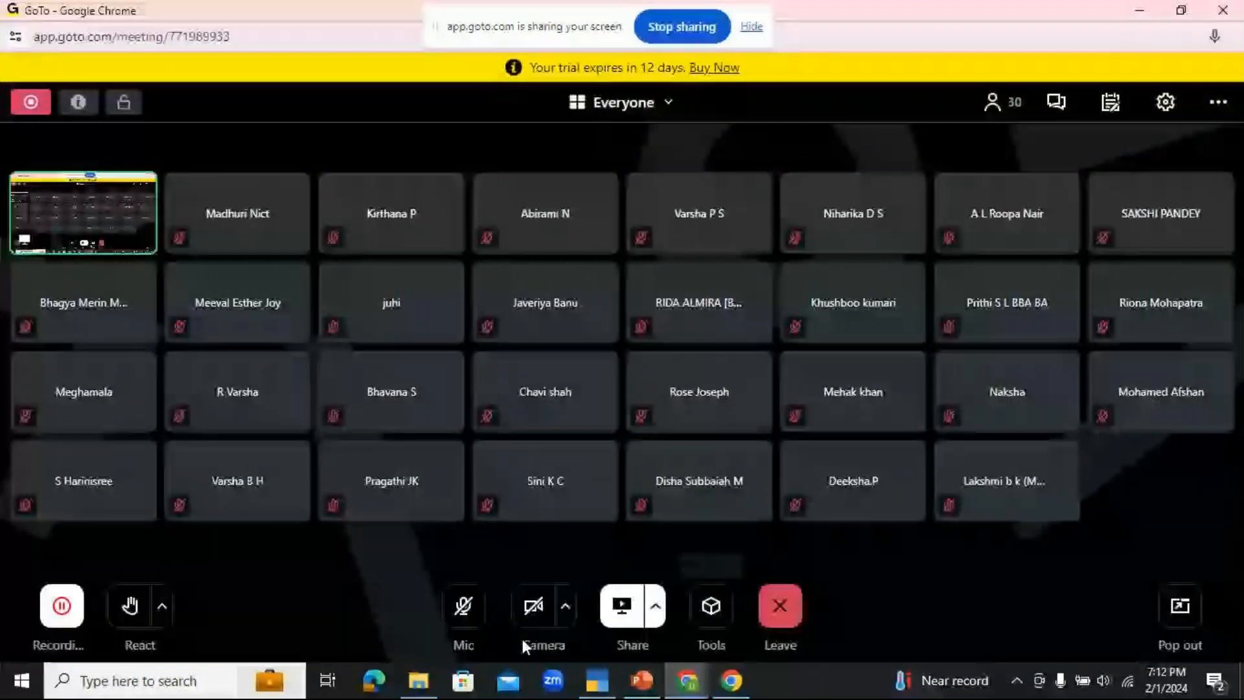
left_click(457, 625)
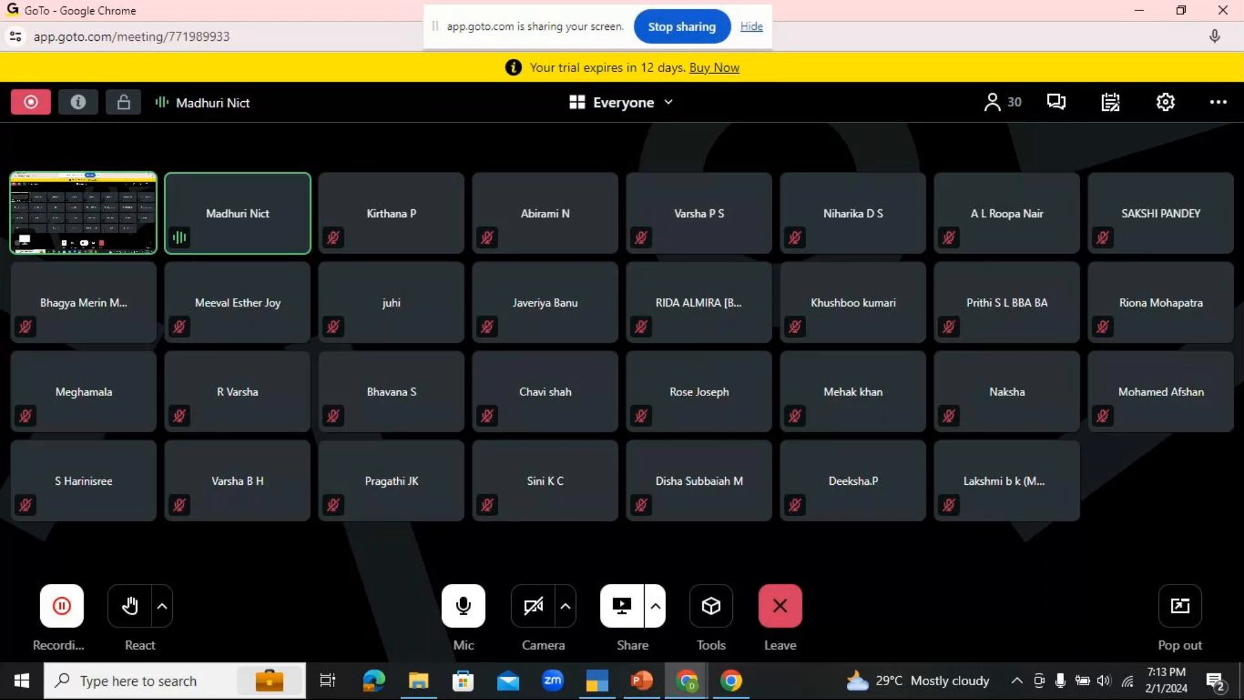
Step: Switch to PowerPoint and present slide 52, GST Supplies Inclusive of Taxes, as a slide show
left_click(633, 678)
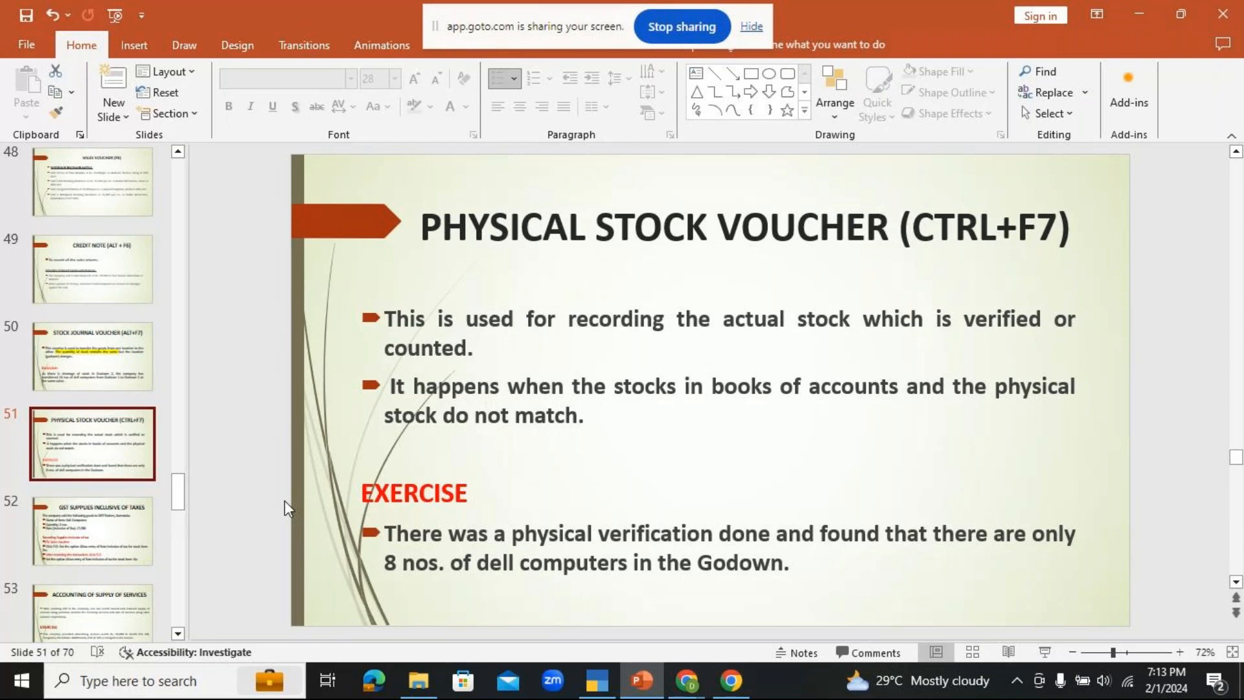
left_click(66, 520)
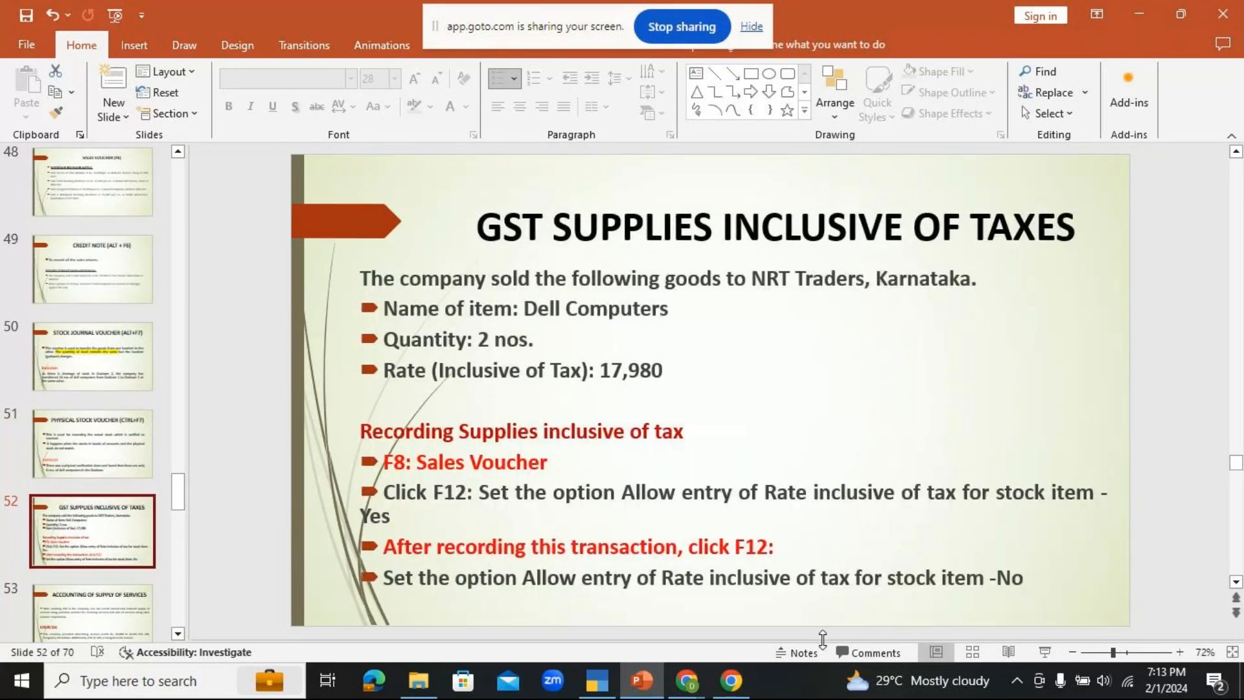
left_click(1042, 653)
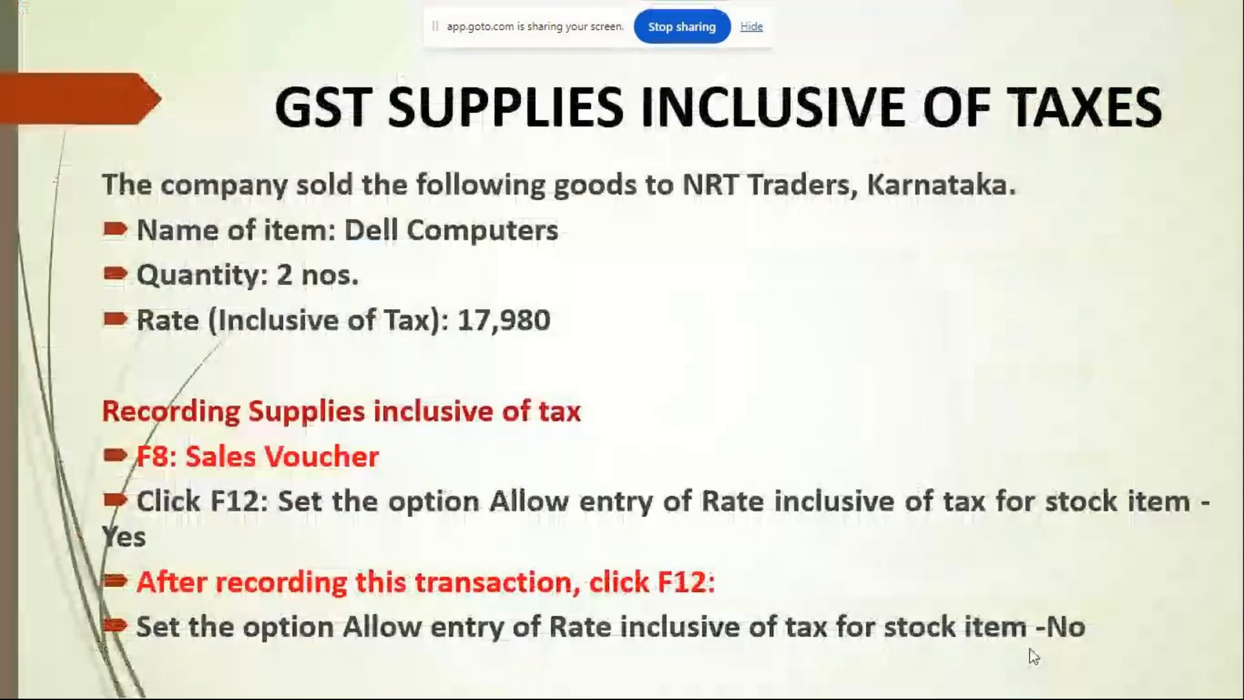
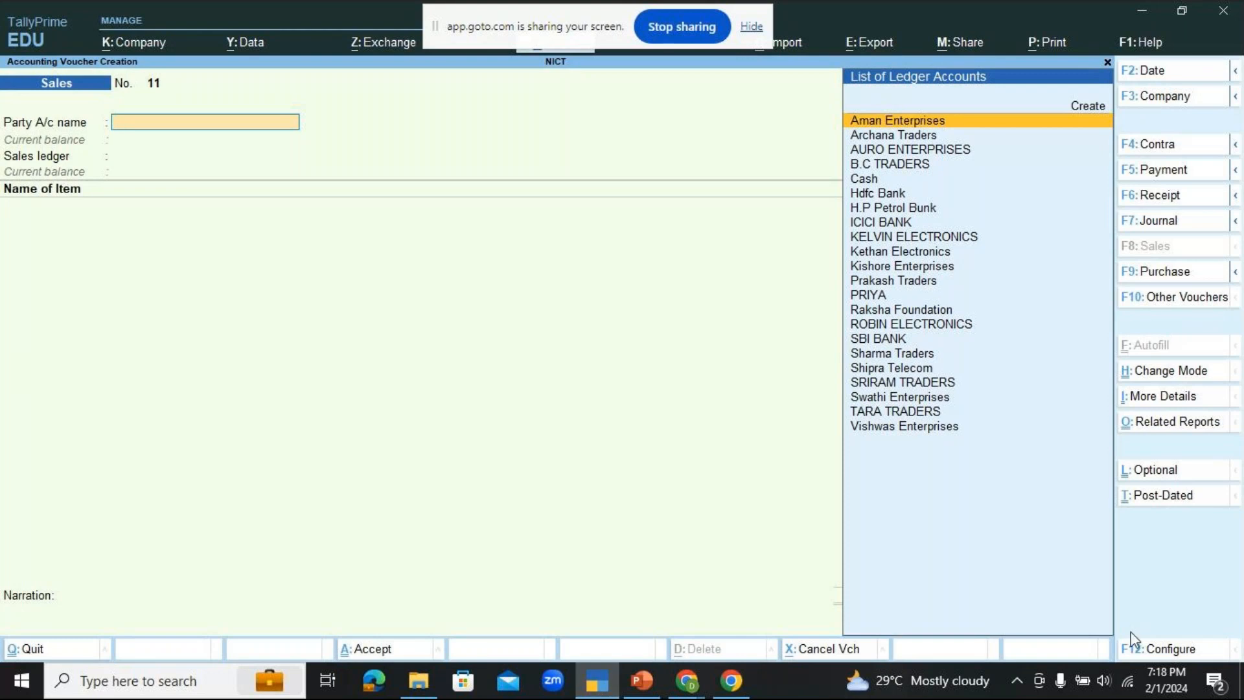
Step: Enable Provide Rate Inclusive of Tax for Stock Items in the sales voucher configuration and save it
left_click(1151, 646)
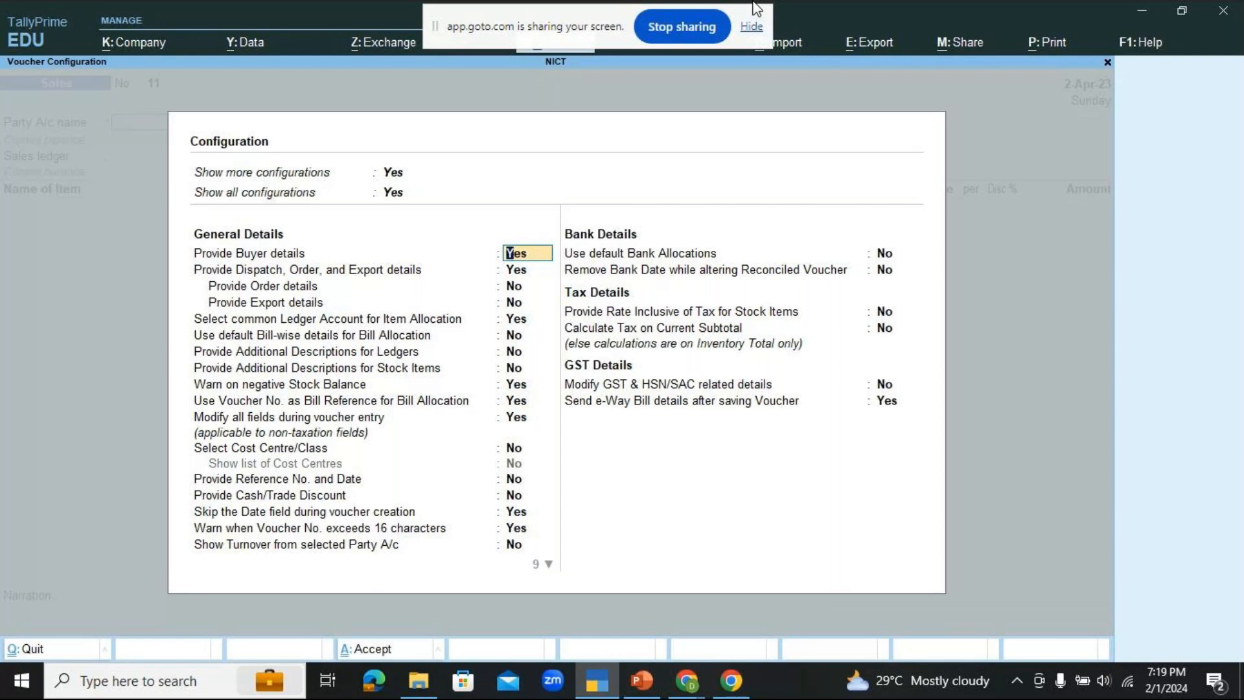
key("Return")
key("Return")
key("Return")
key("Return")
key("Return")
key("Return")
key("Return")
key("Return")
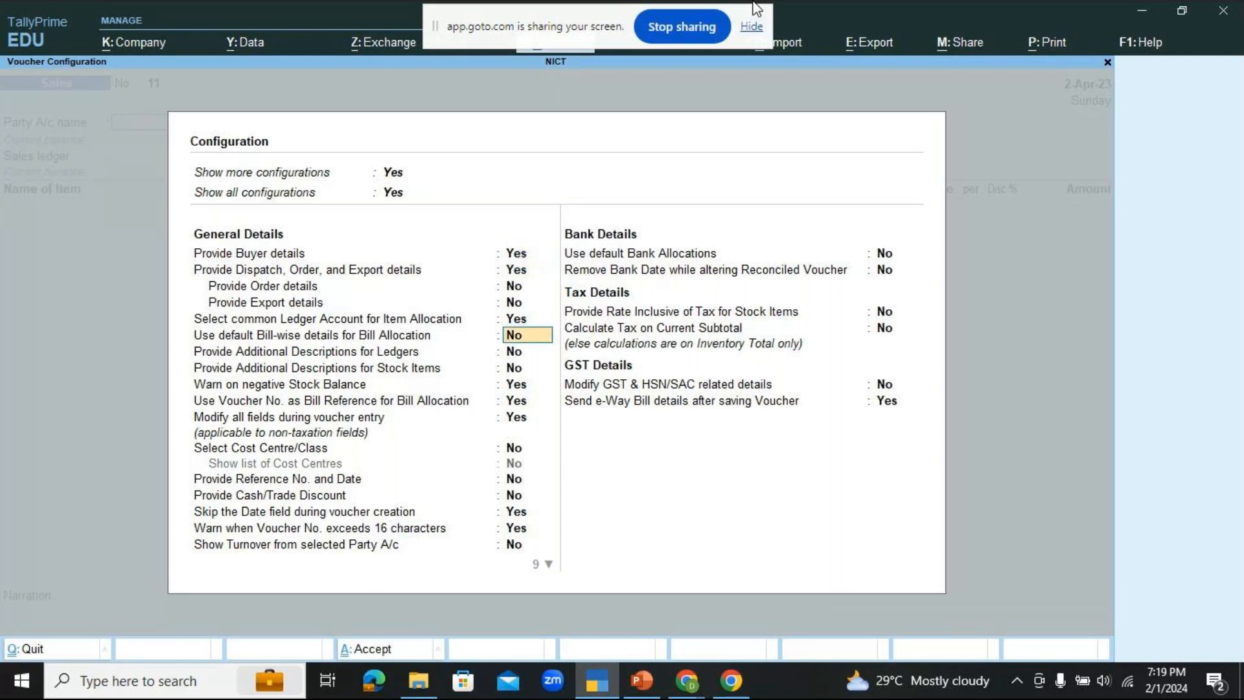
key("Return")
key("Return")
key("Return")
key("Return")
key("Return")
key("Return")
key("Return")
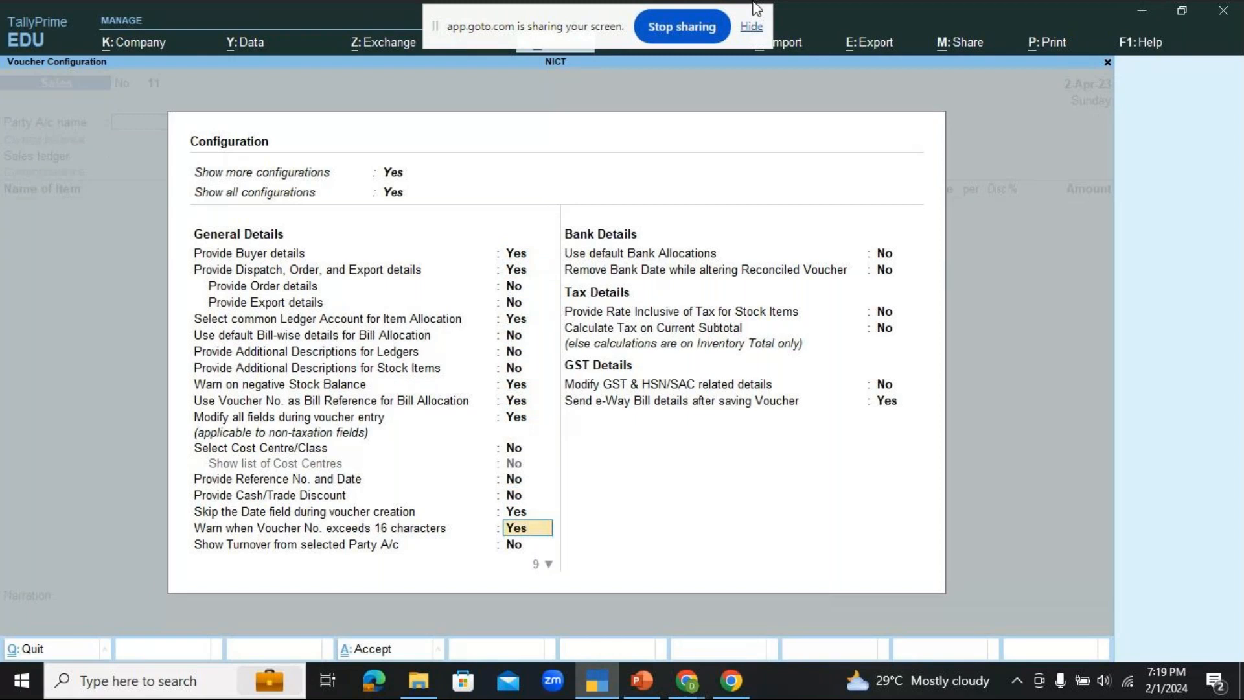
key("Return")
key("Return")
key("Return")
key("Return")
key("Return")
key("Return")
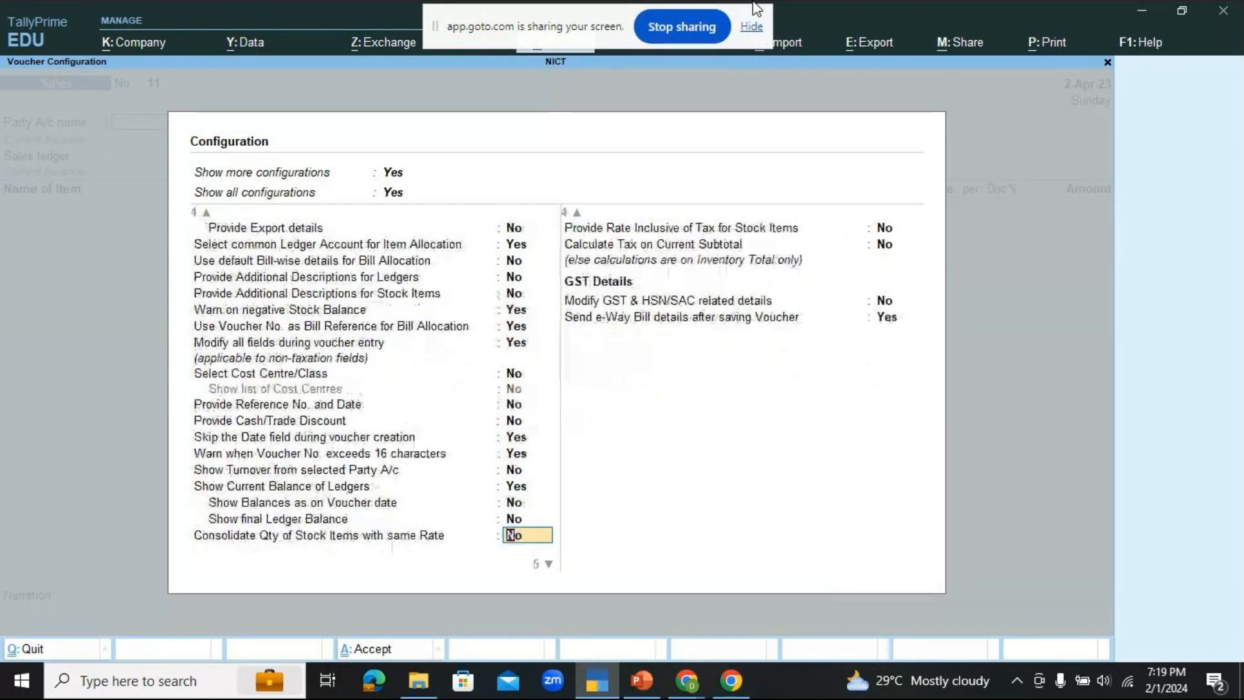
key("Return")
key("Return")
key("Return")
key("Return")
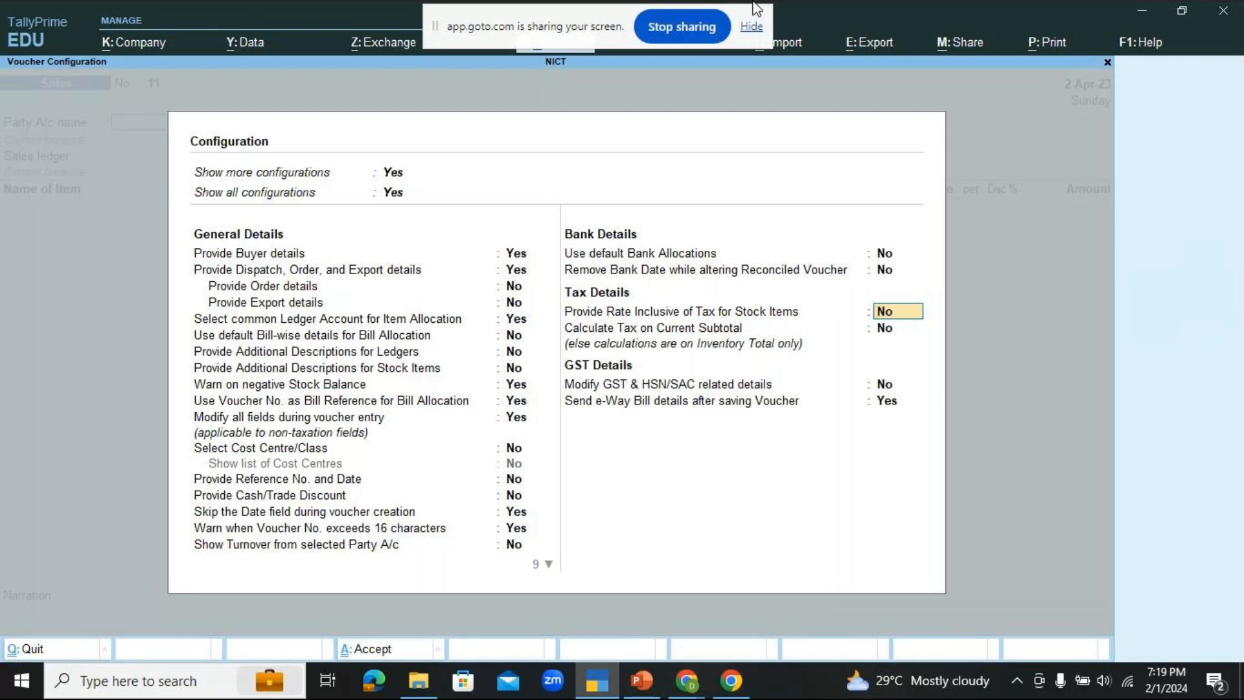
type("yes")
key("ctrl+a")
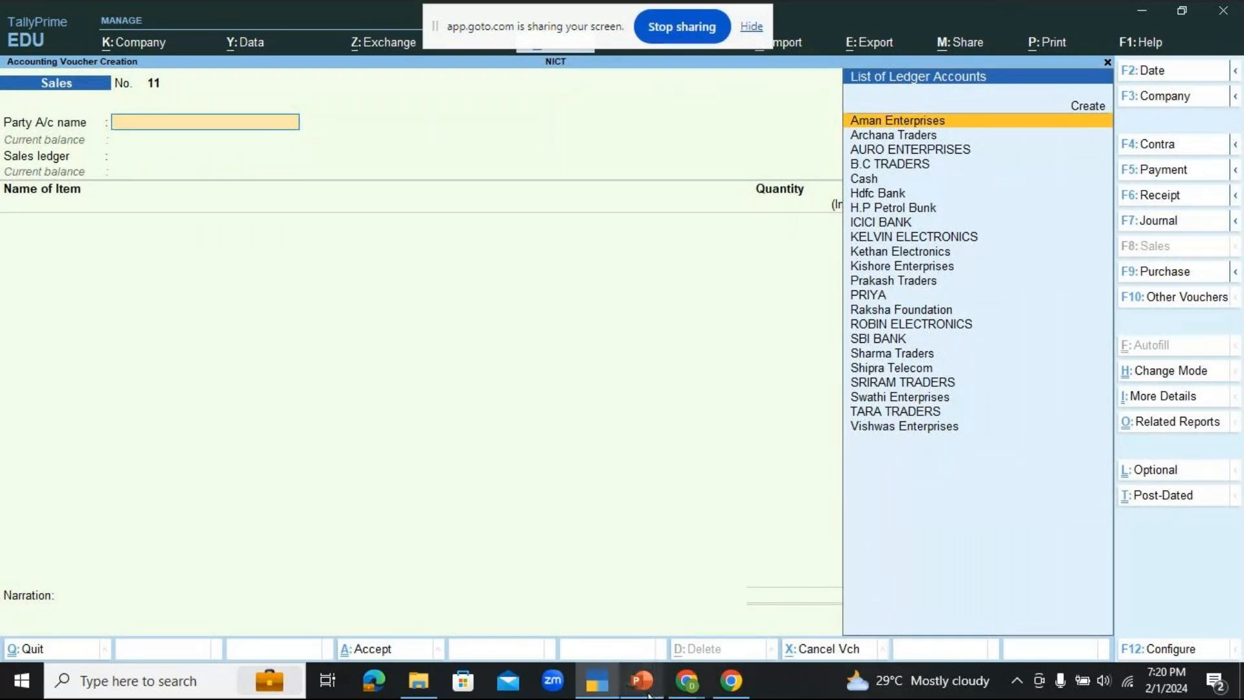
Step: Check the party on the PowerPoint exercise slide, return to TallyPrime and start a new party ledger named NRT TRADERS
key("alt+Tab")
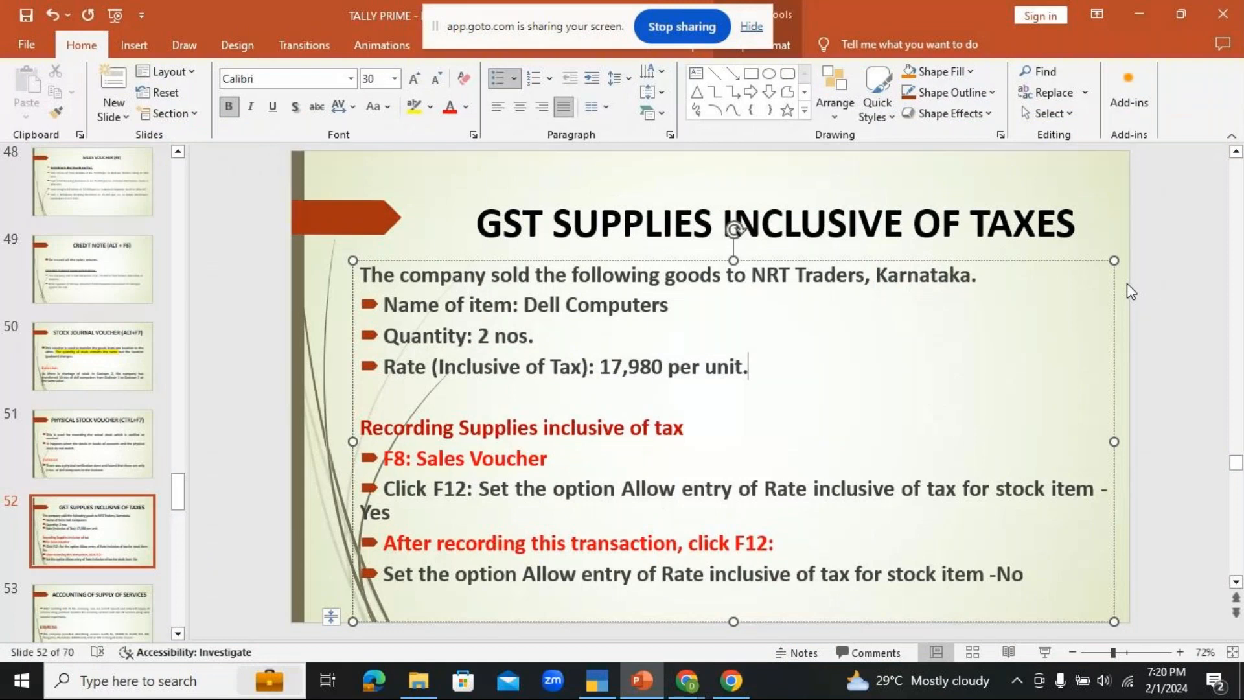
left_click(597, 681)
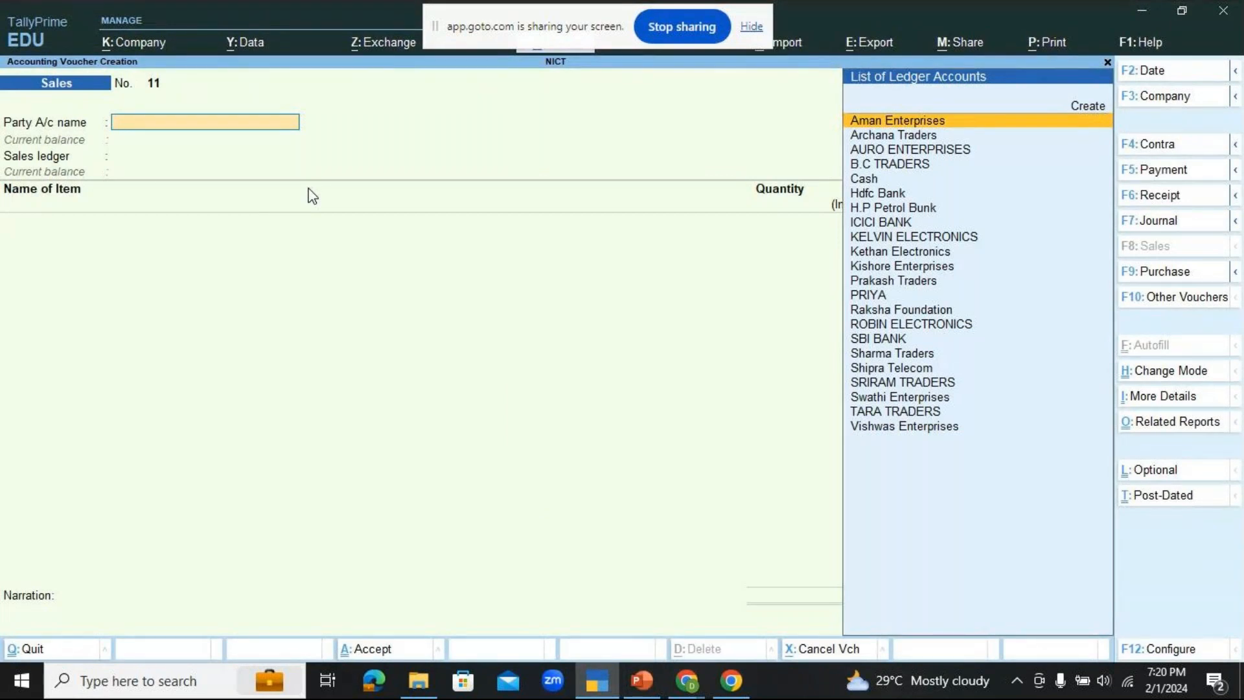
key("Up")
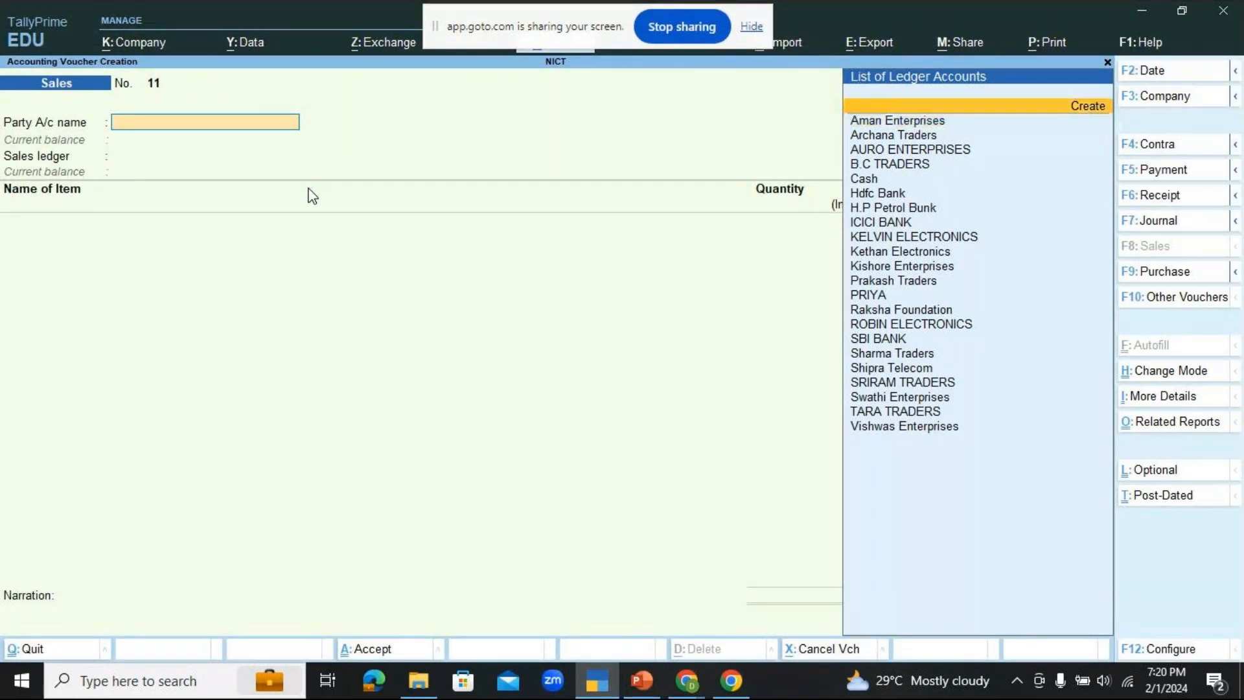
key("Return")
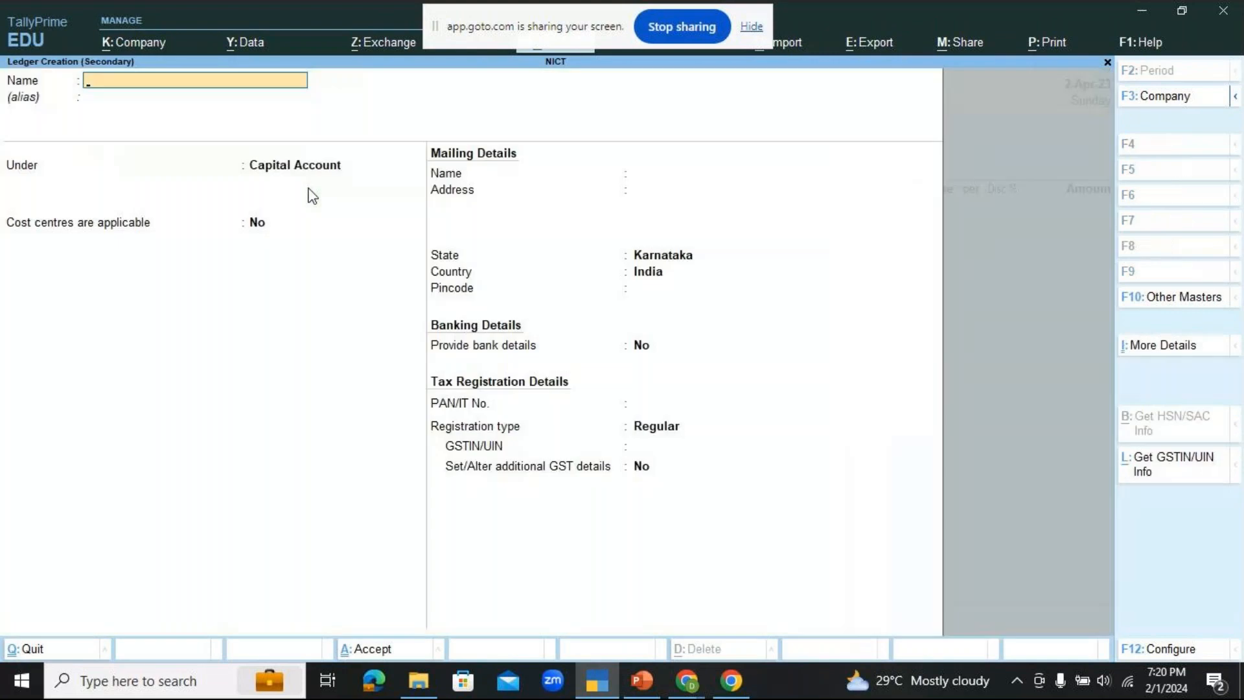
type("N")
key("BackSpace")
key("BackSpace")
type("RT TRDE")
key("BackSpace")
key("BackSpace")
type("ADERS")
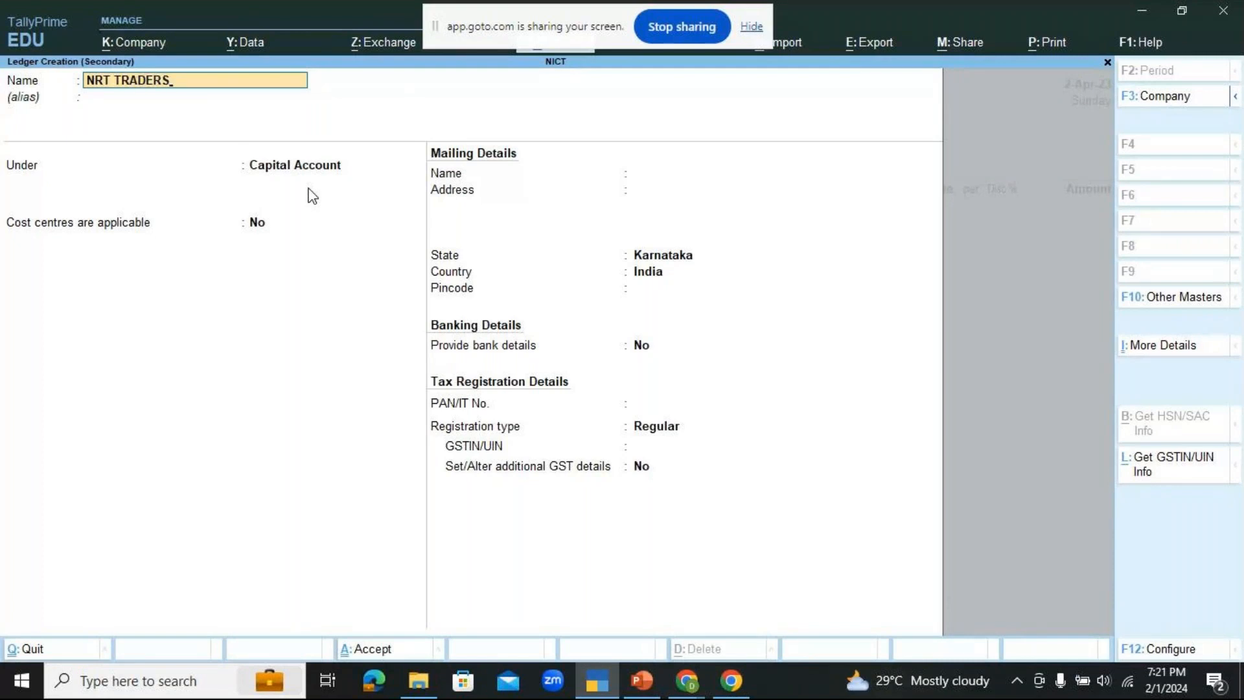
key("Return")
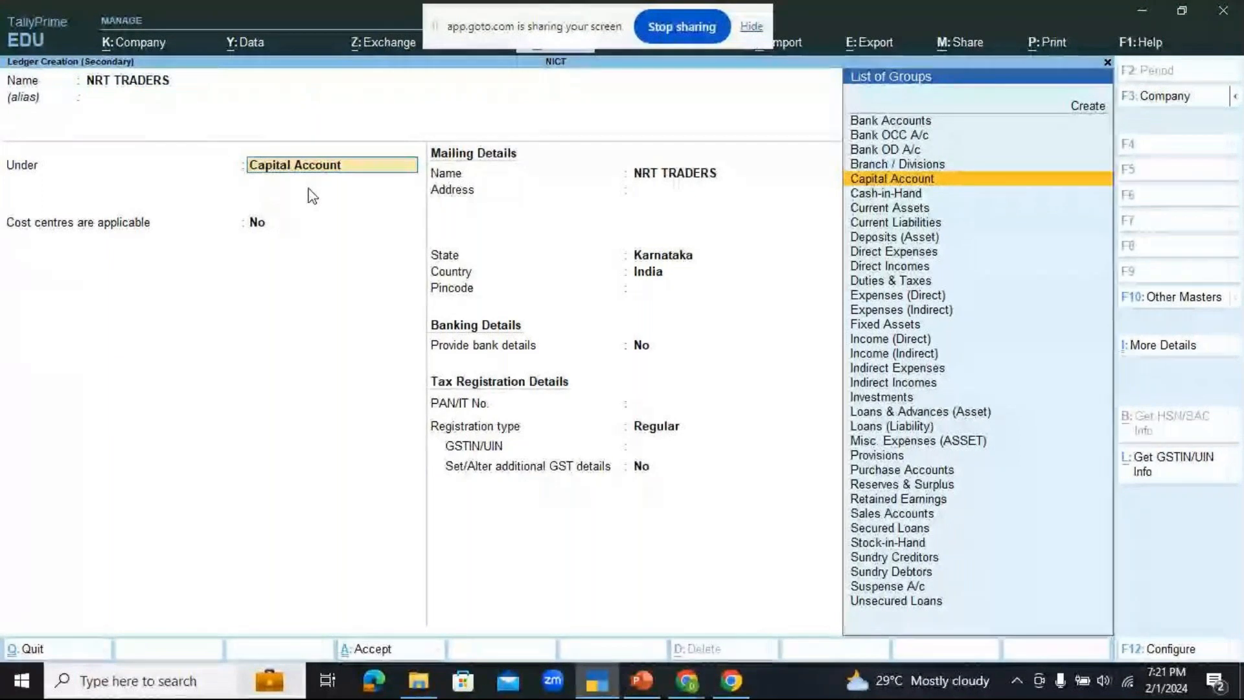
Step: Place the NRT TRADERS ledger under Sundry Debtors, keep bill-by-bill balances and the Karnataka mailing details, and save it
type("SUN")
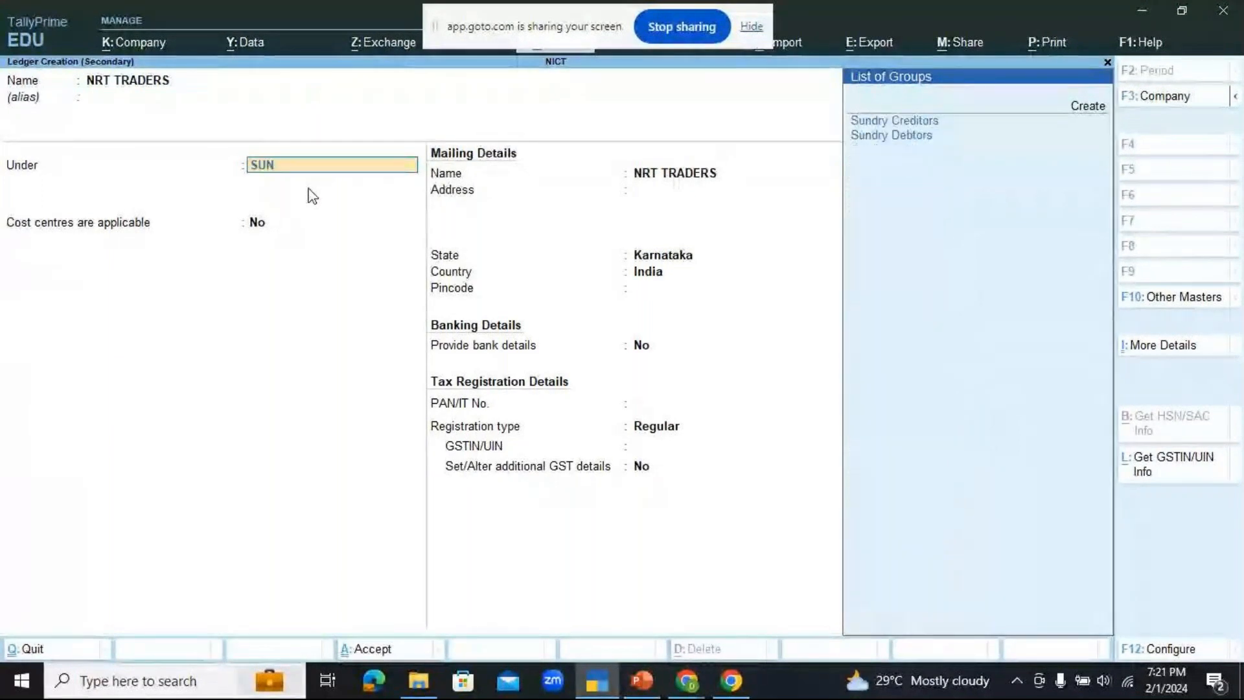
key("Down")
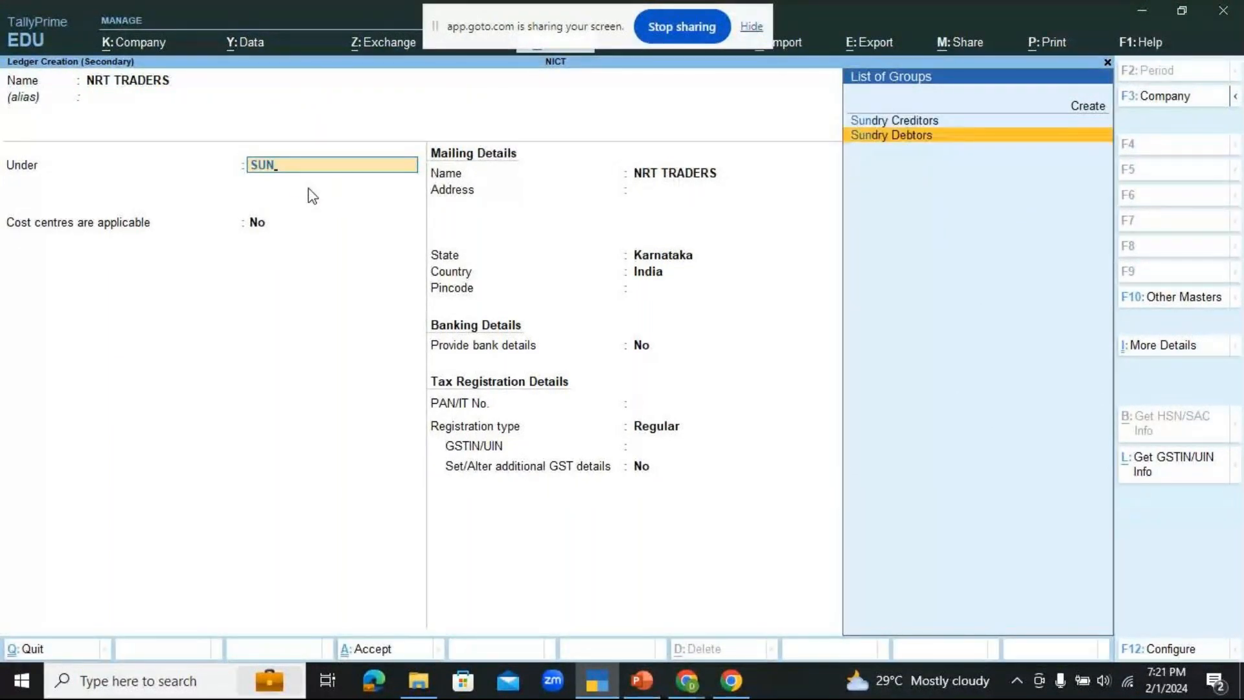
key("Return")
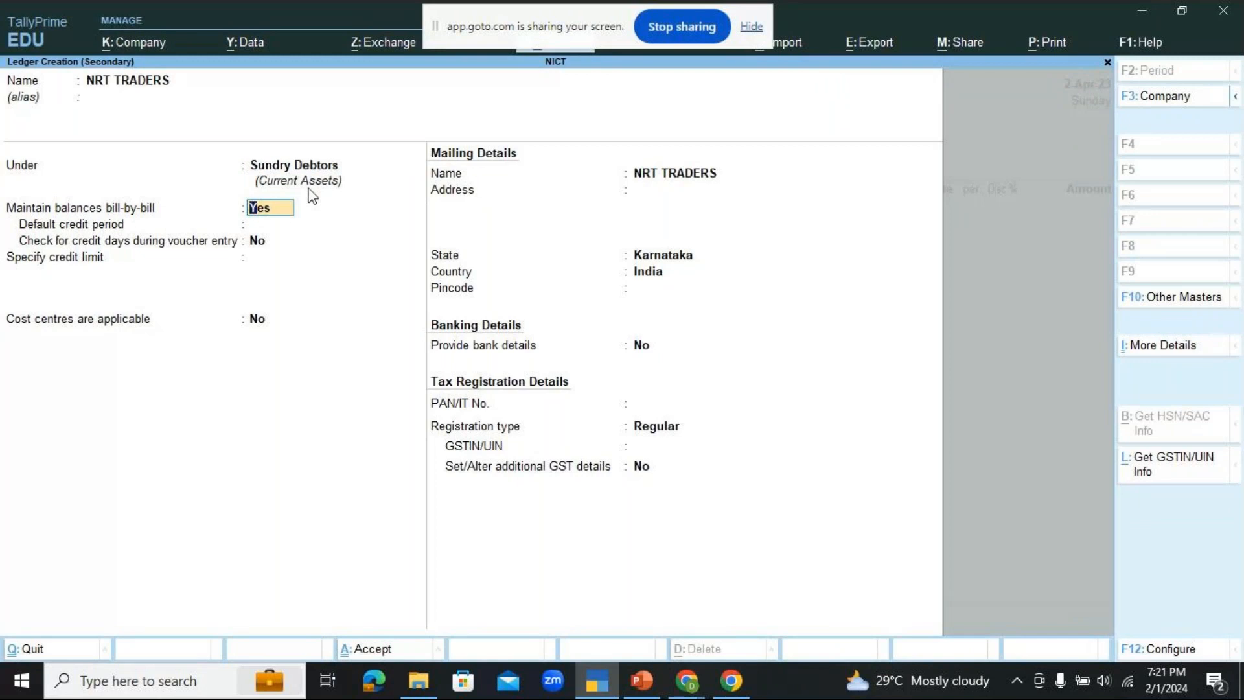
key("Return")
key("Return")
key("Return")
key("Return")
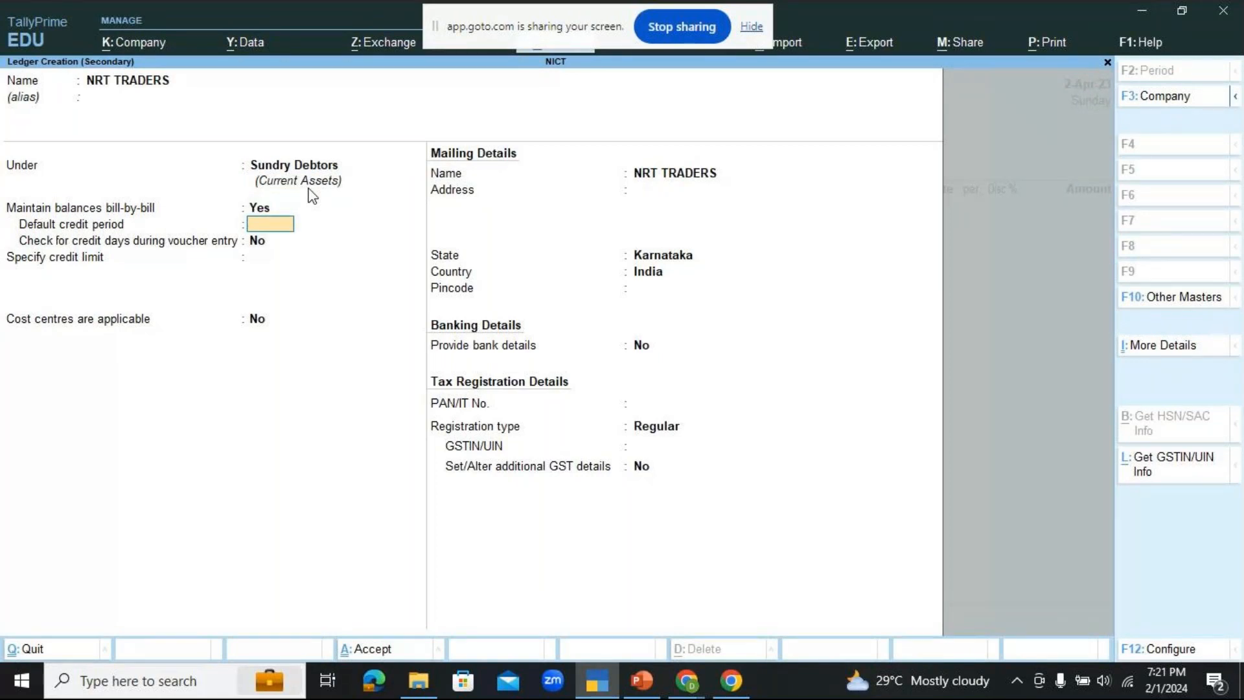
key("Return")
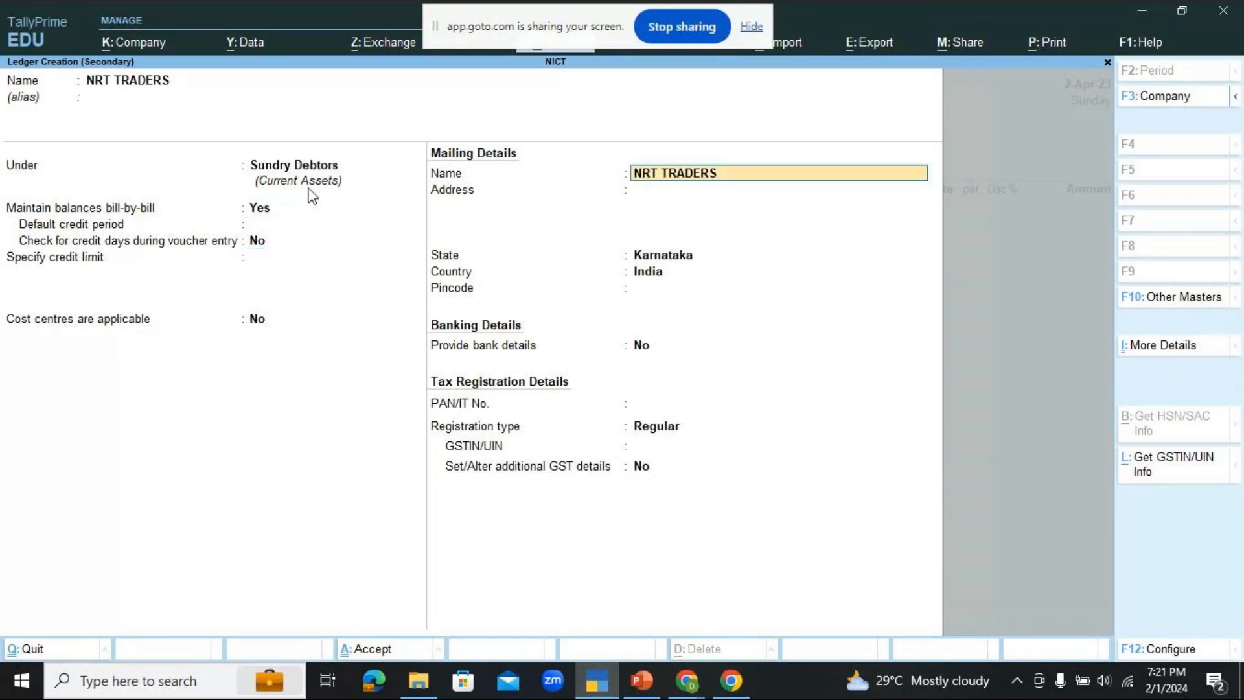
key("Return")
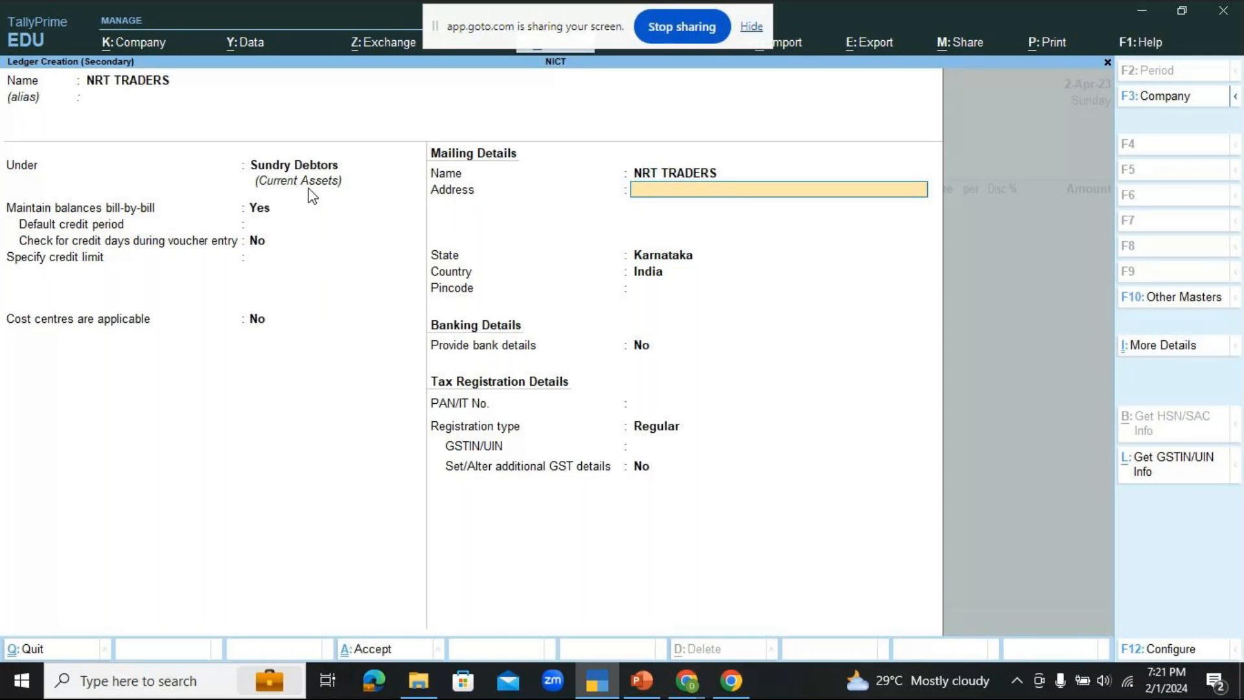
key("ctrl+a")
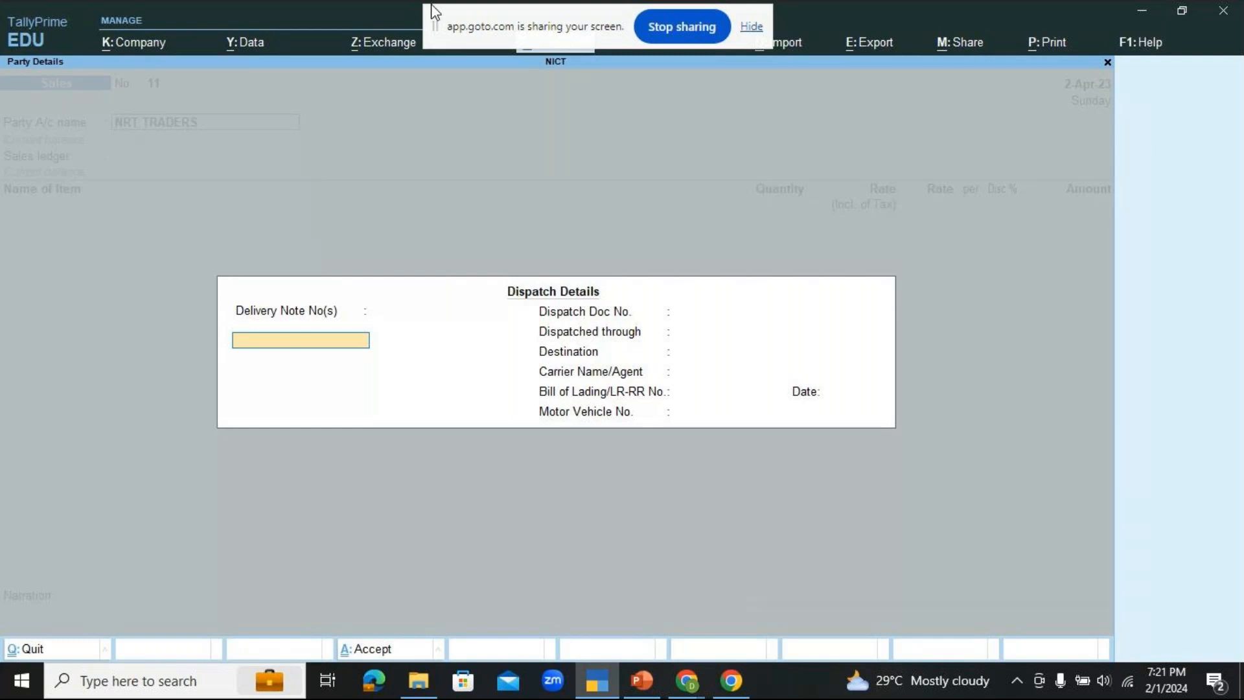
Step: Accept the blank dispatch details and the NRT TRADERS party details, and choose SALES as the sales ledger
key("ctrl+a")
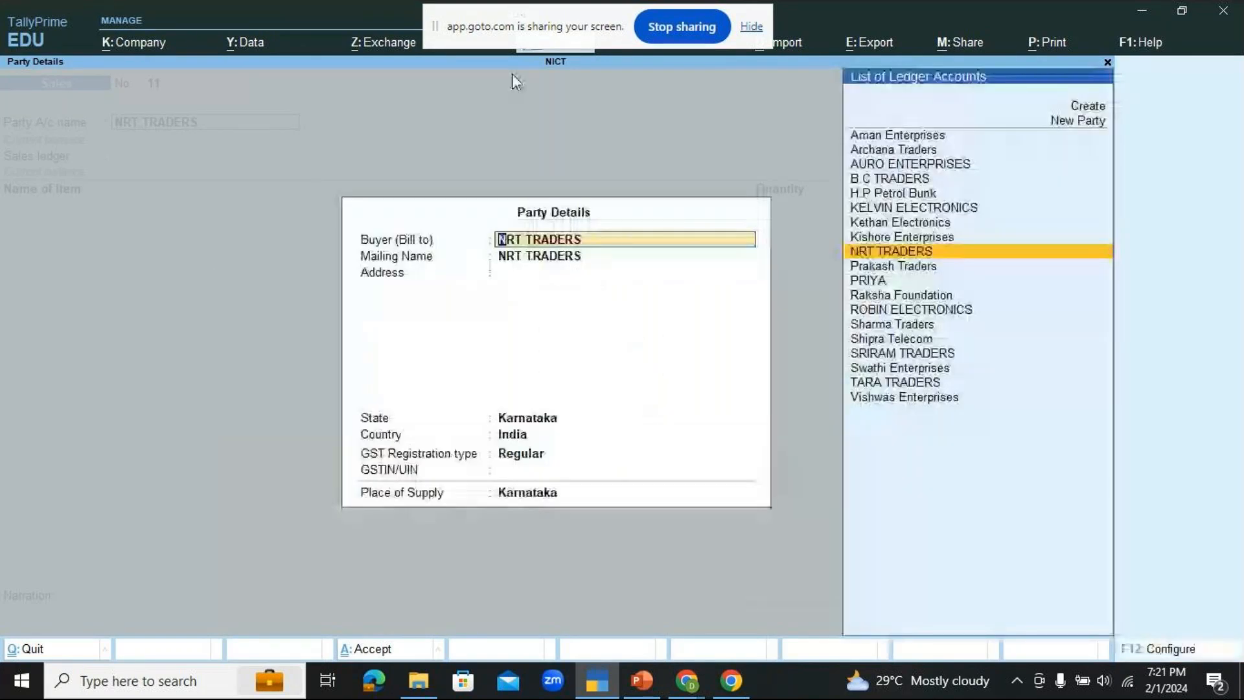
key("ctrl+a")
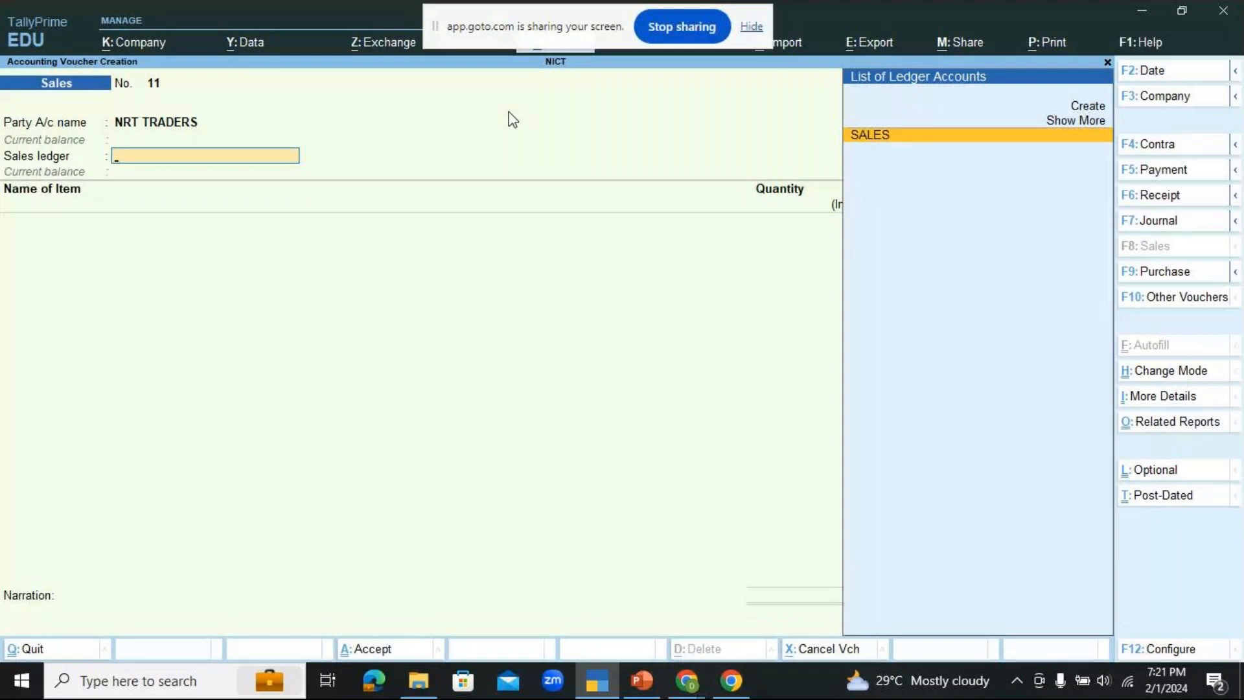
key("Return")
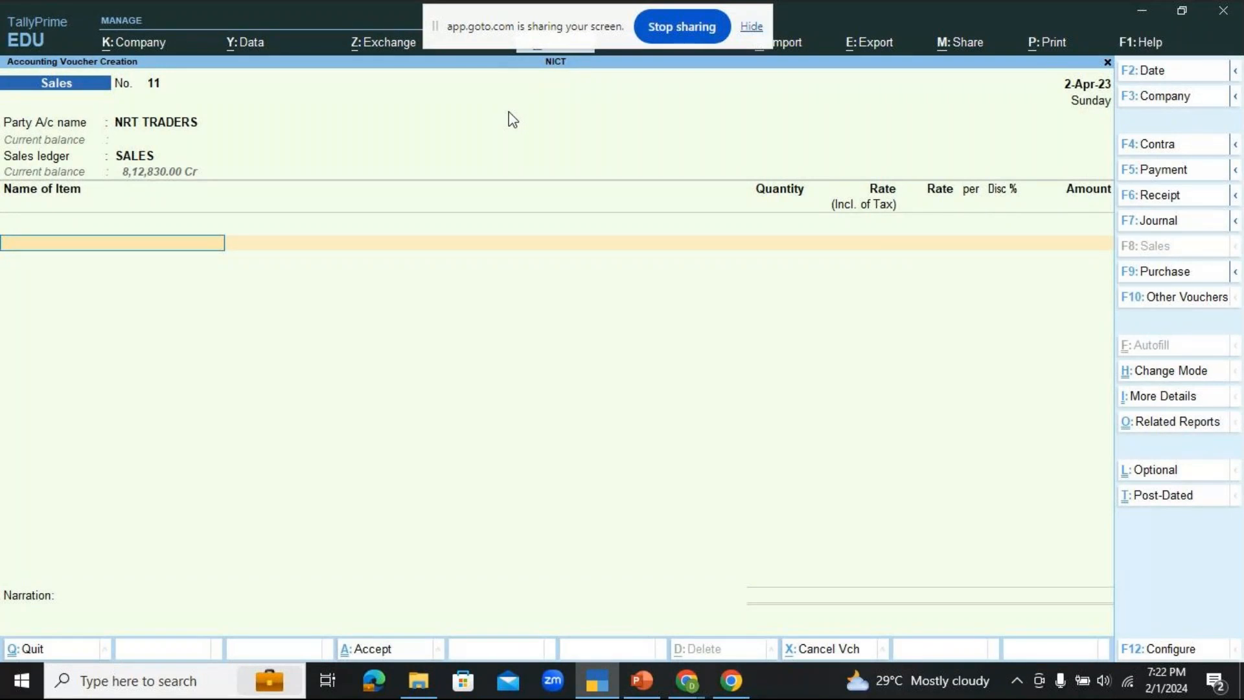
Step: Add Dell Computers to the sales voucher, allocating a quantity of 2 from the Main Location godown
key("space")
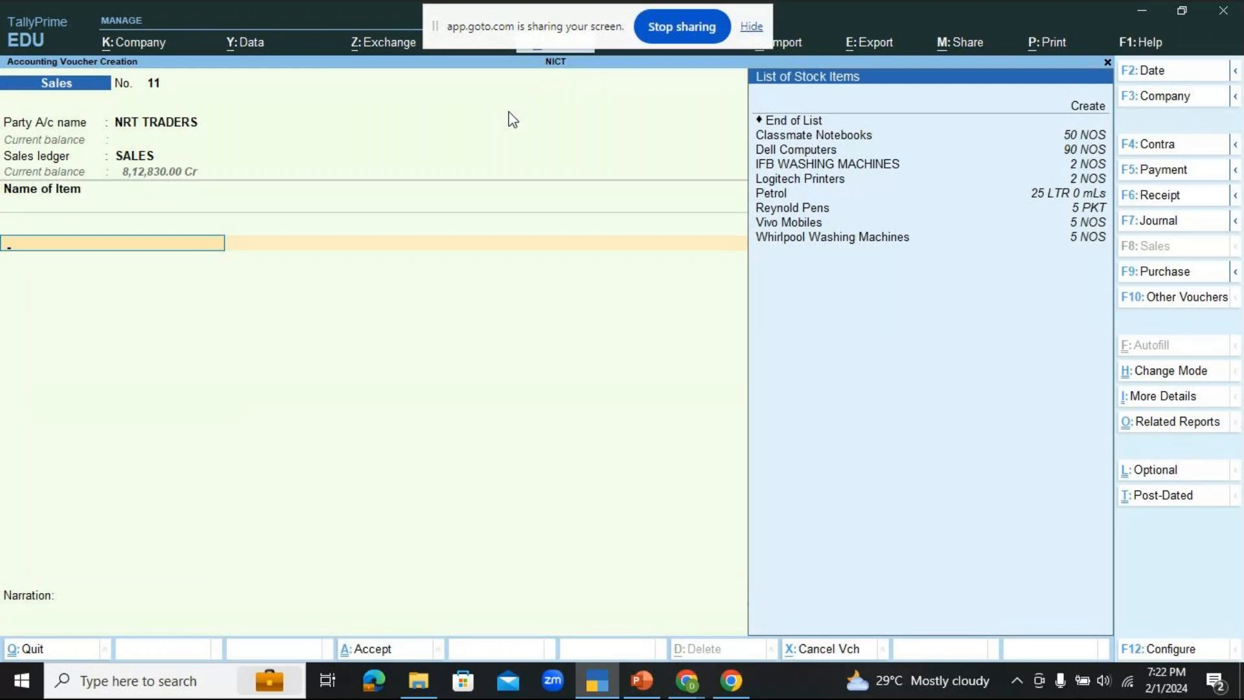
key("Down")
key("Down")
key("Down")
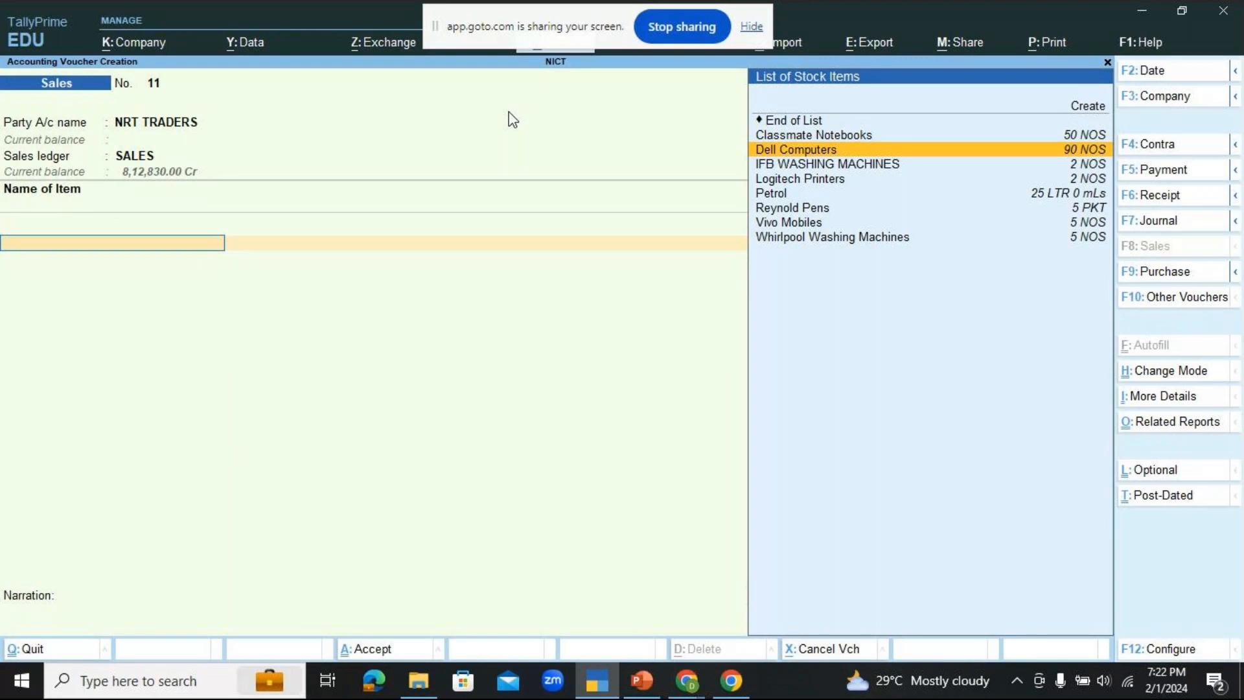
key("Return")
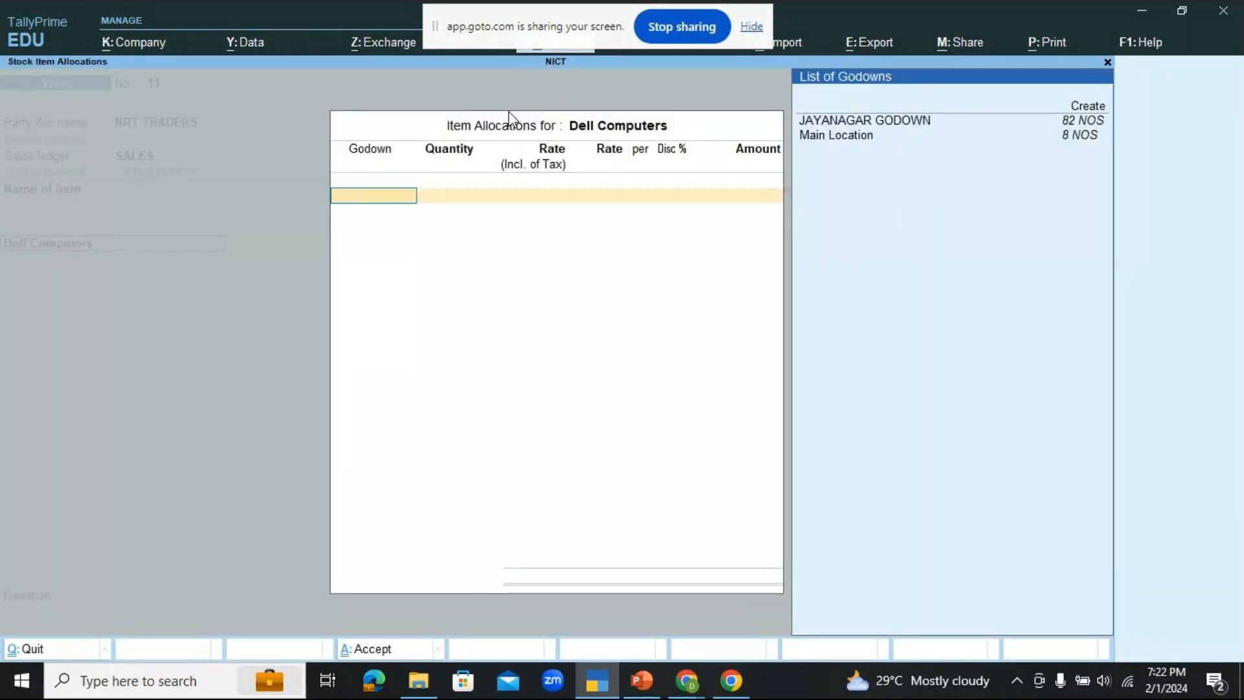
key("Down")
key("Down")
key("Down")
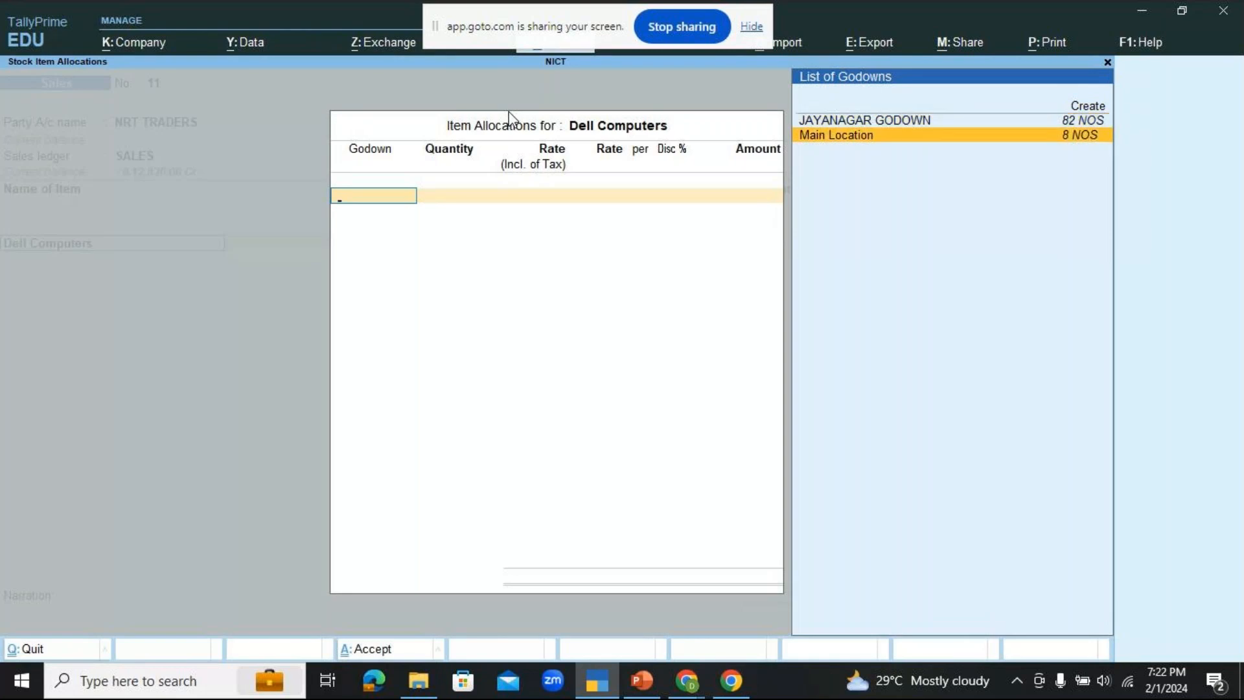
key("Return")
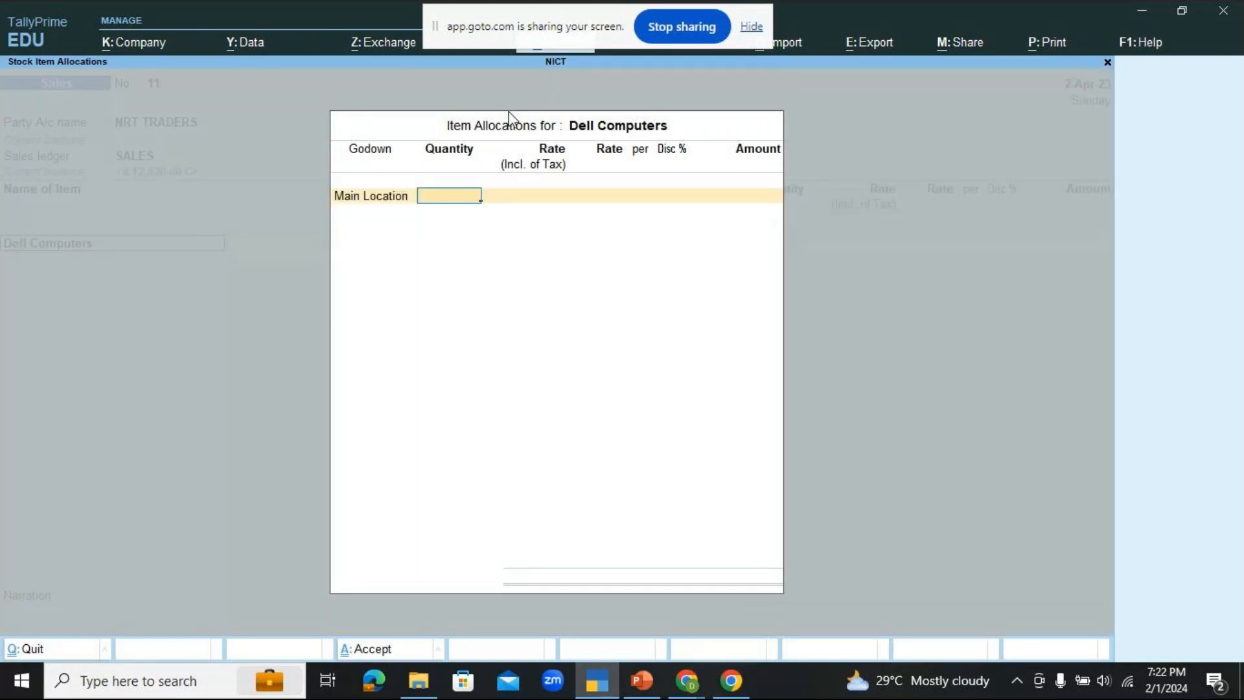
type("2")
key("Return")
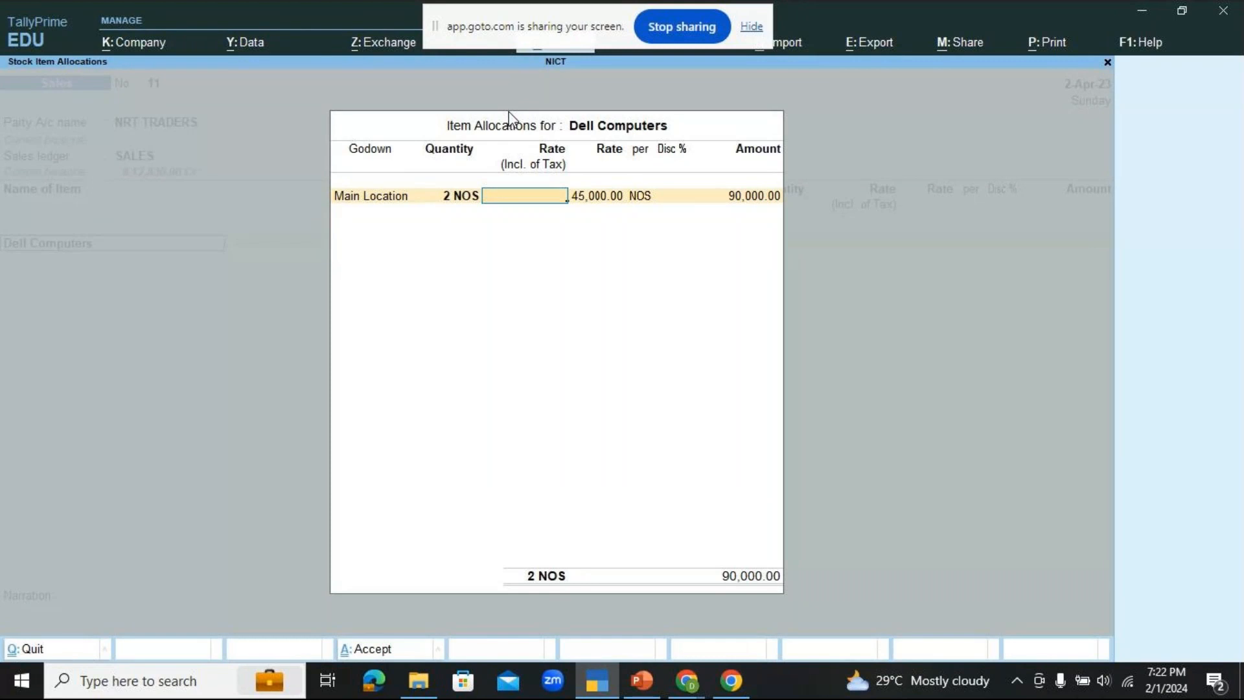
Step: Look up the inclusive rate on the PowerPoint slide and set the Dell Computers rate inclusive of tax to 17,980 in TallyPrime
left_click(653, 671)
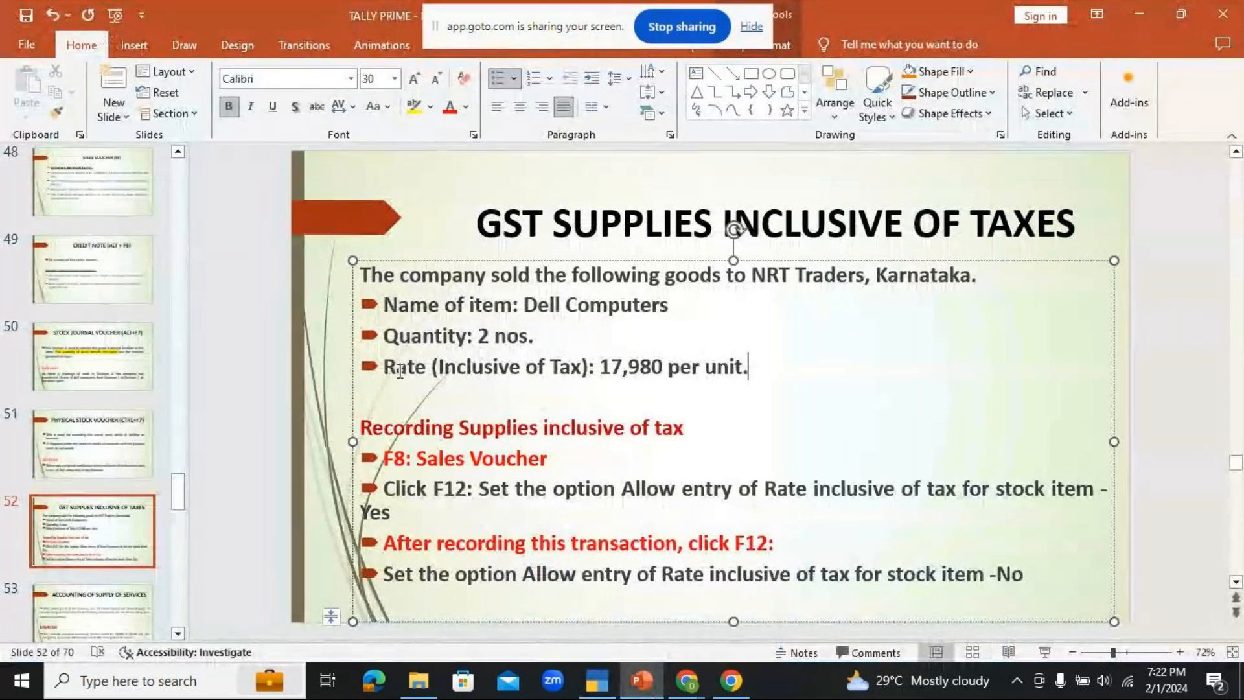
left_click_drag(385, 367, 775, 363)
left_click(761, 422)
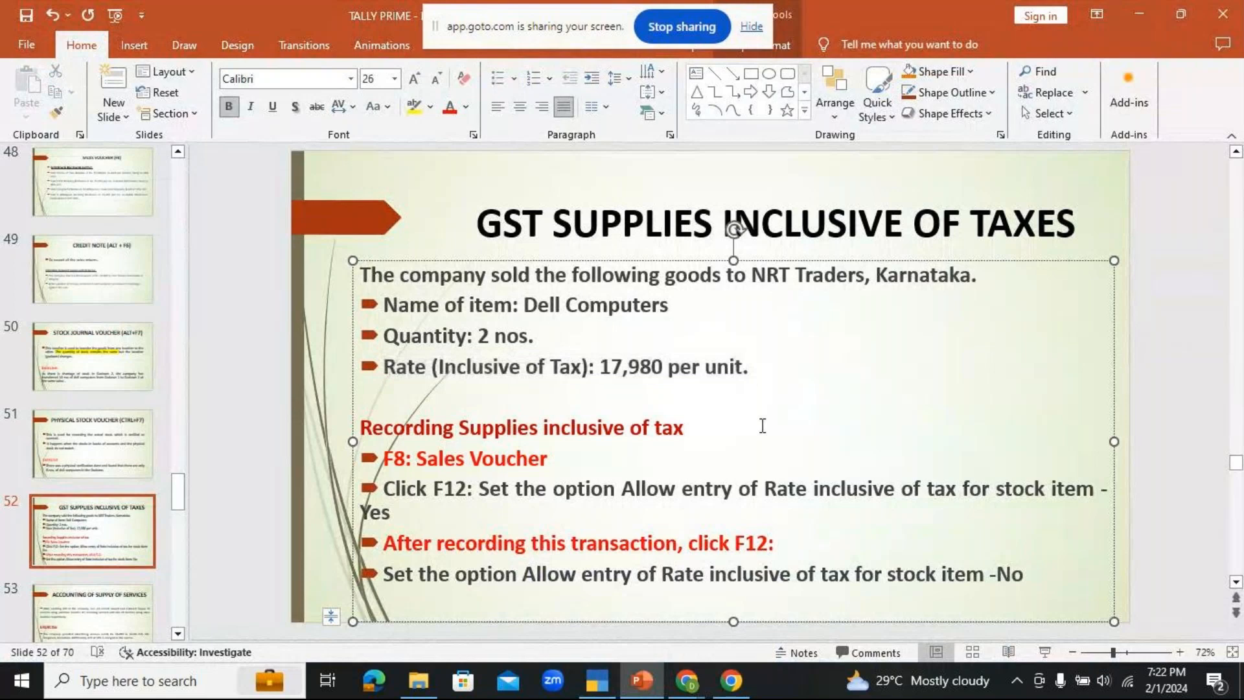
key("alt+Tab")
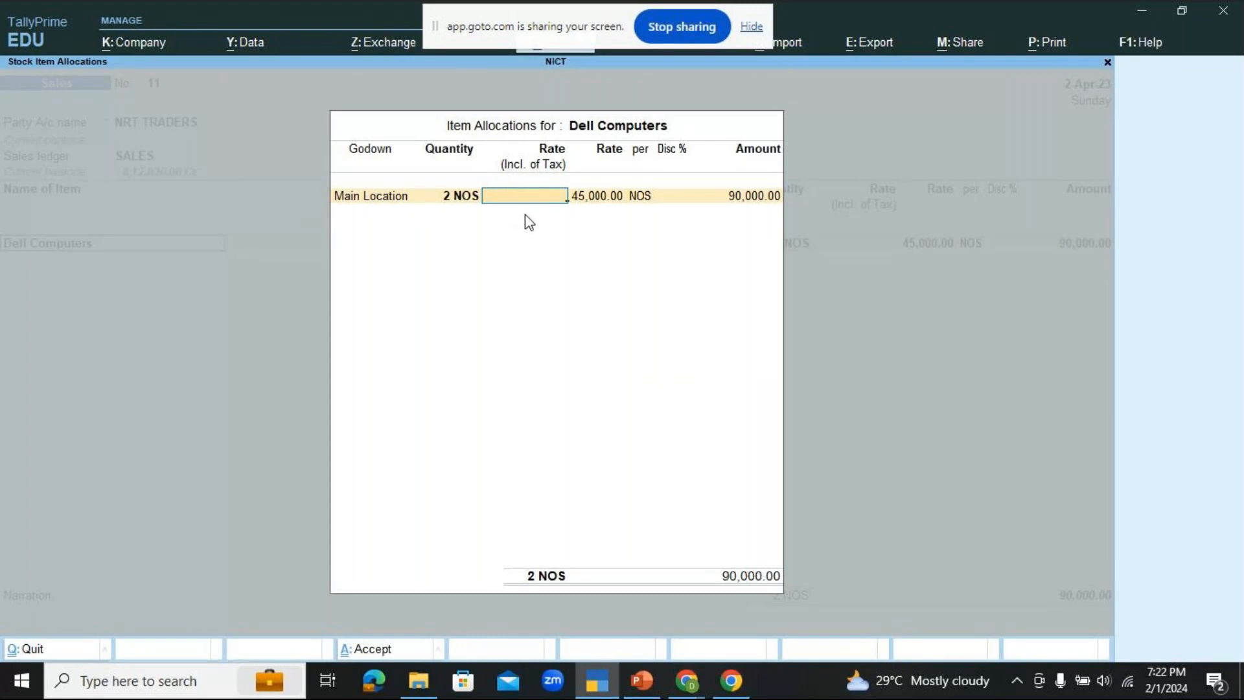
type("179")
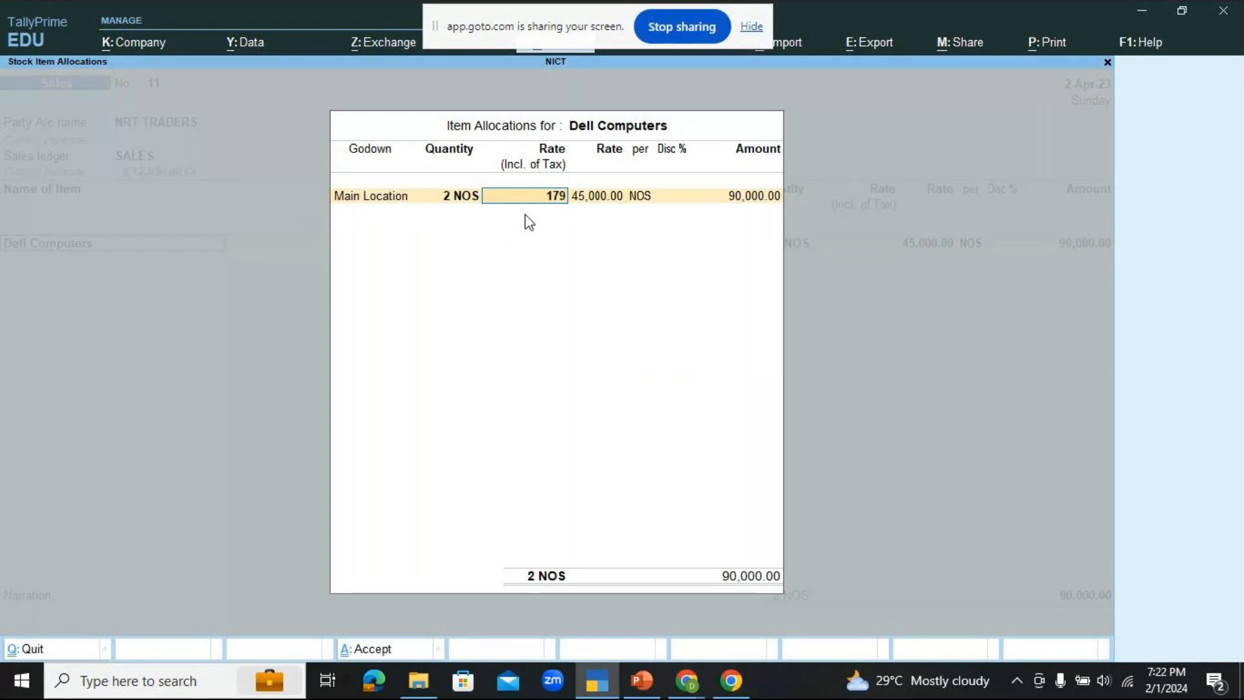
type("80")
key("Return")
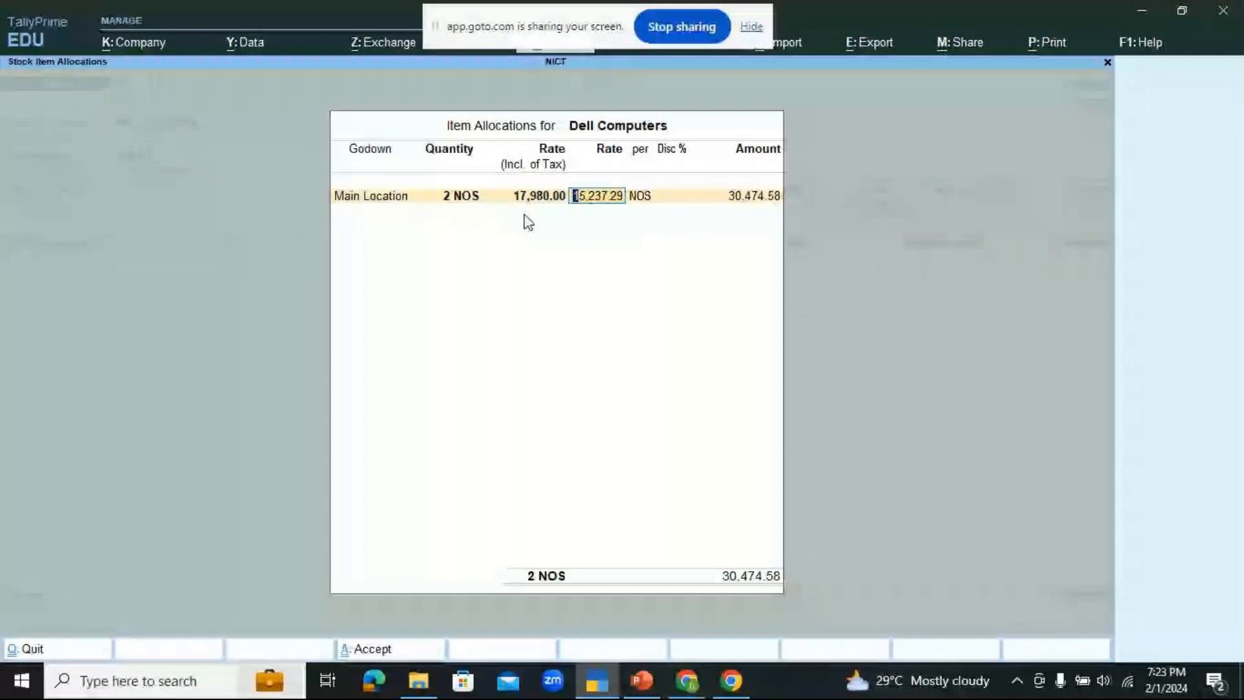
key("Return")
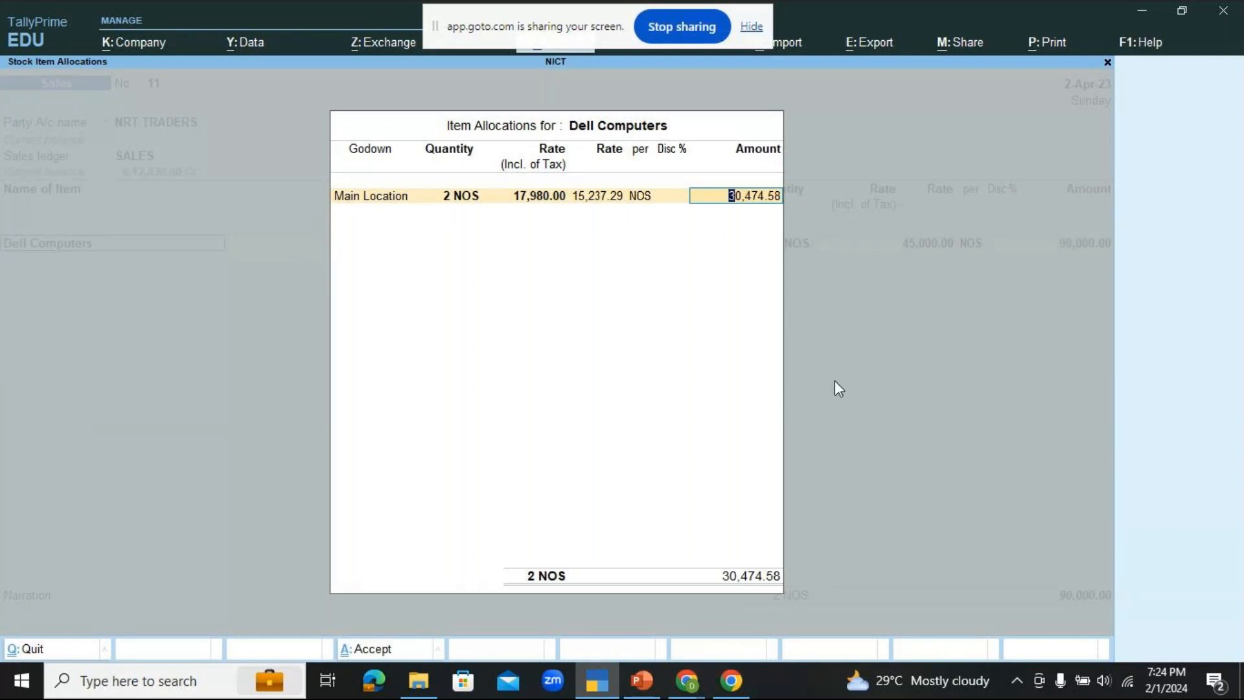
Step: Switch to the GoTo meeting window in Chrome
left_click(687, 680)
left_click(784, 602)
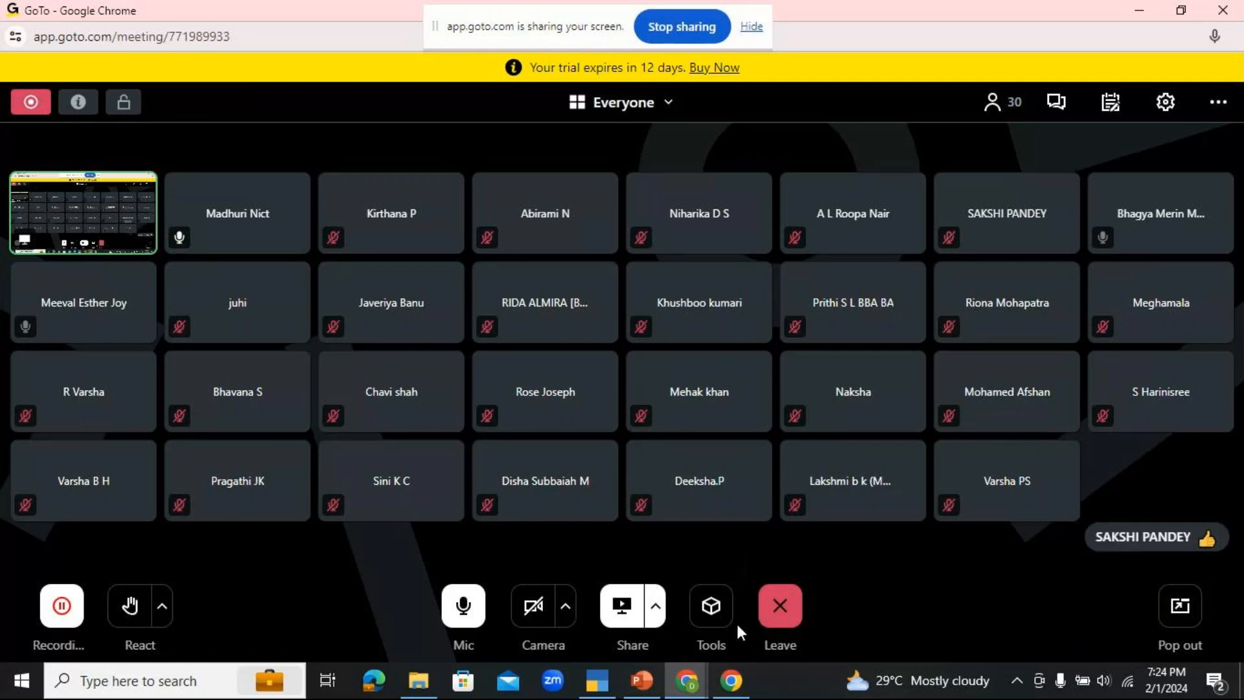
Step: Switch back to TallyPrime and complete the Dell Computers item allocation in the sales voucher
left_click(611, 692)
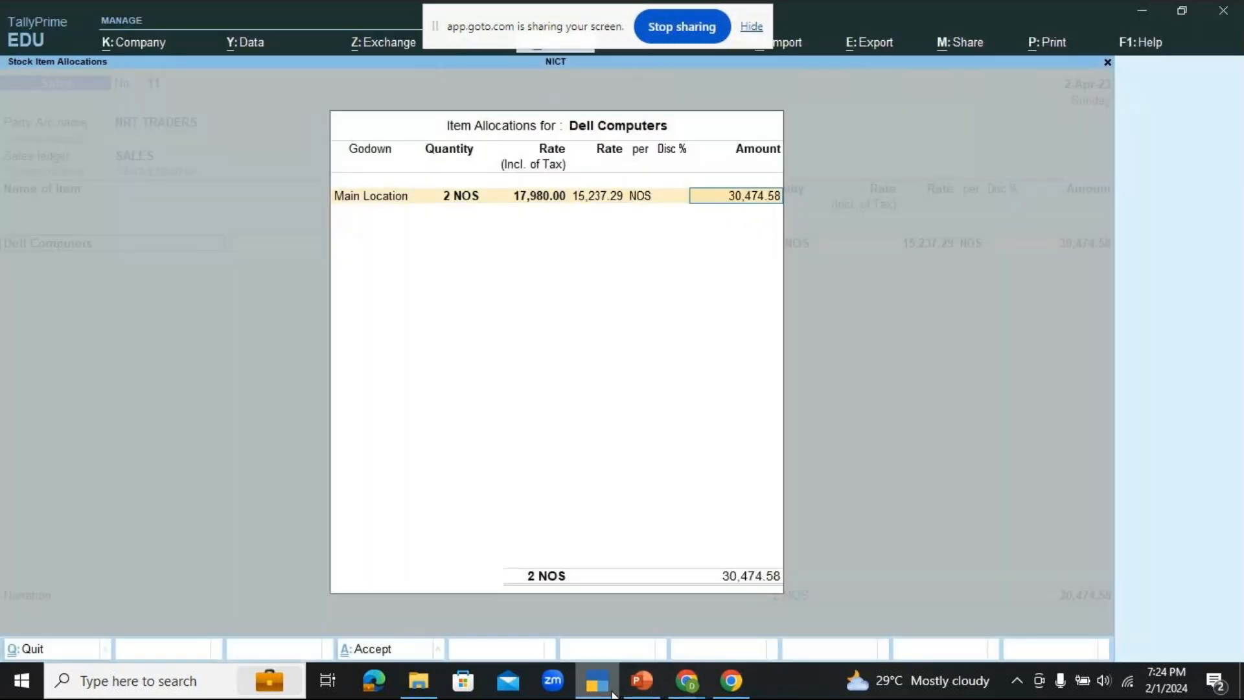
key("Return")
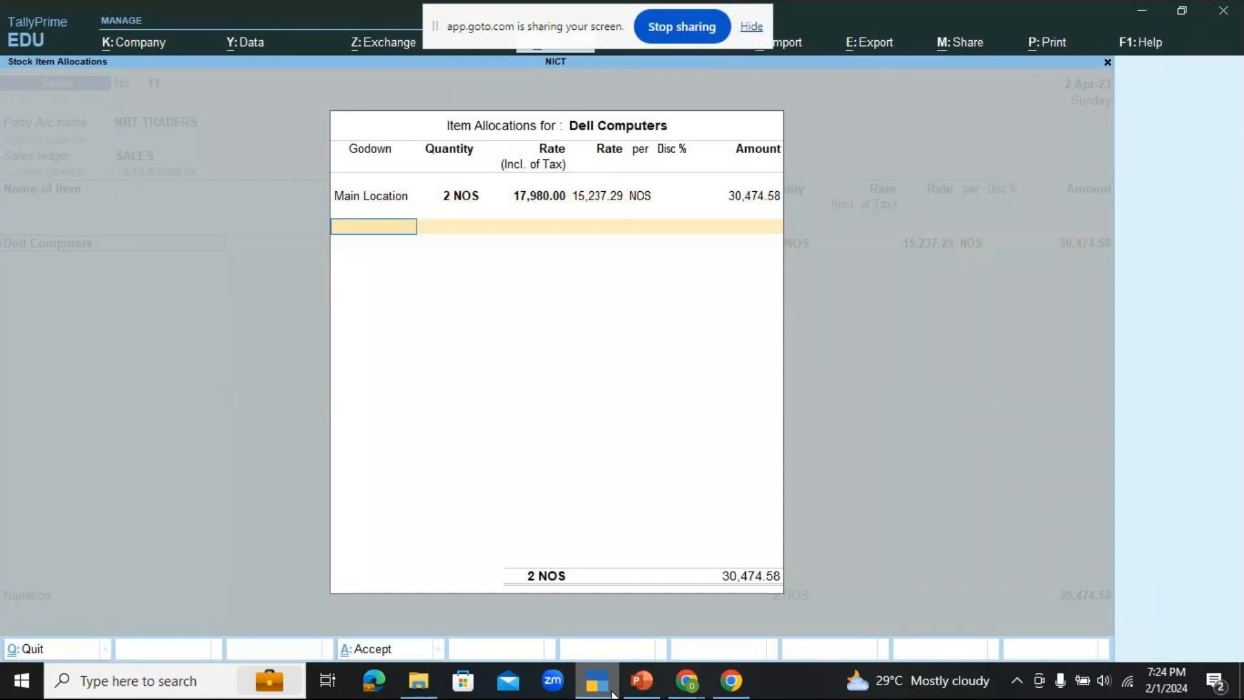
key("Return")
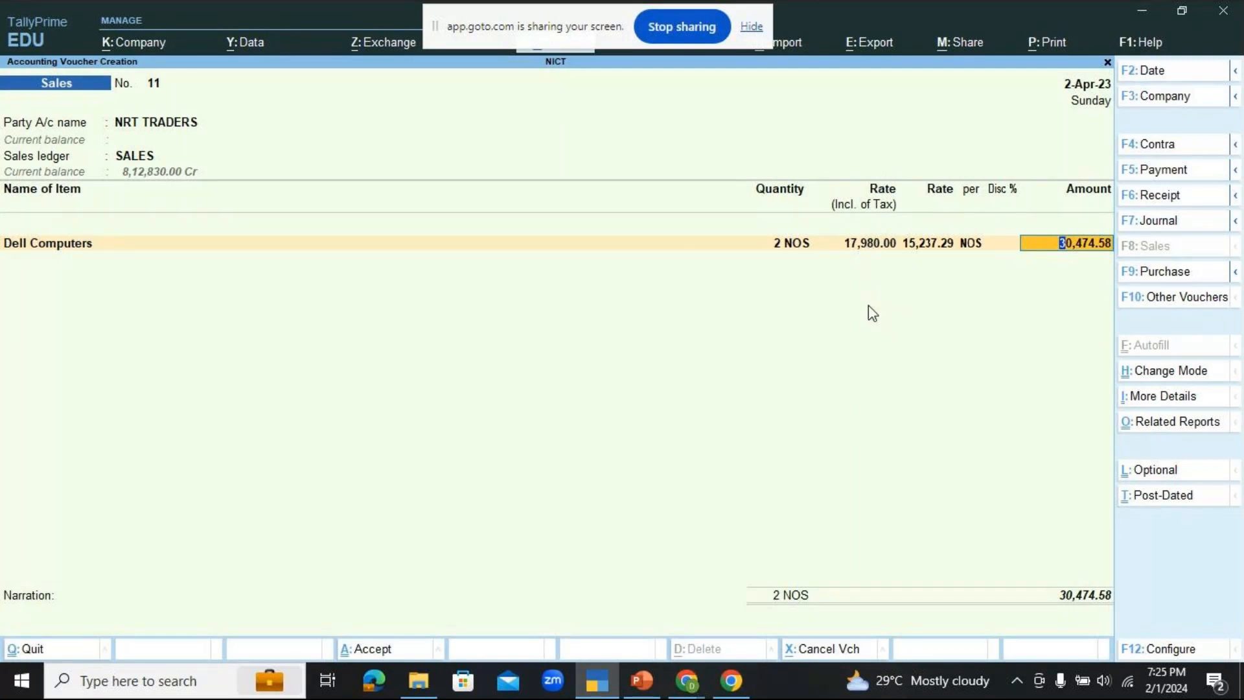
Step: Calculate 17980*2 in TallyPrime's built-in calculator to check the tax-inclusive total
key("ctrl")
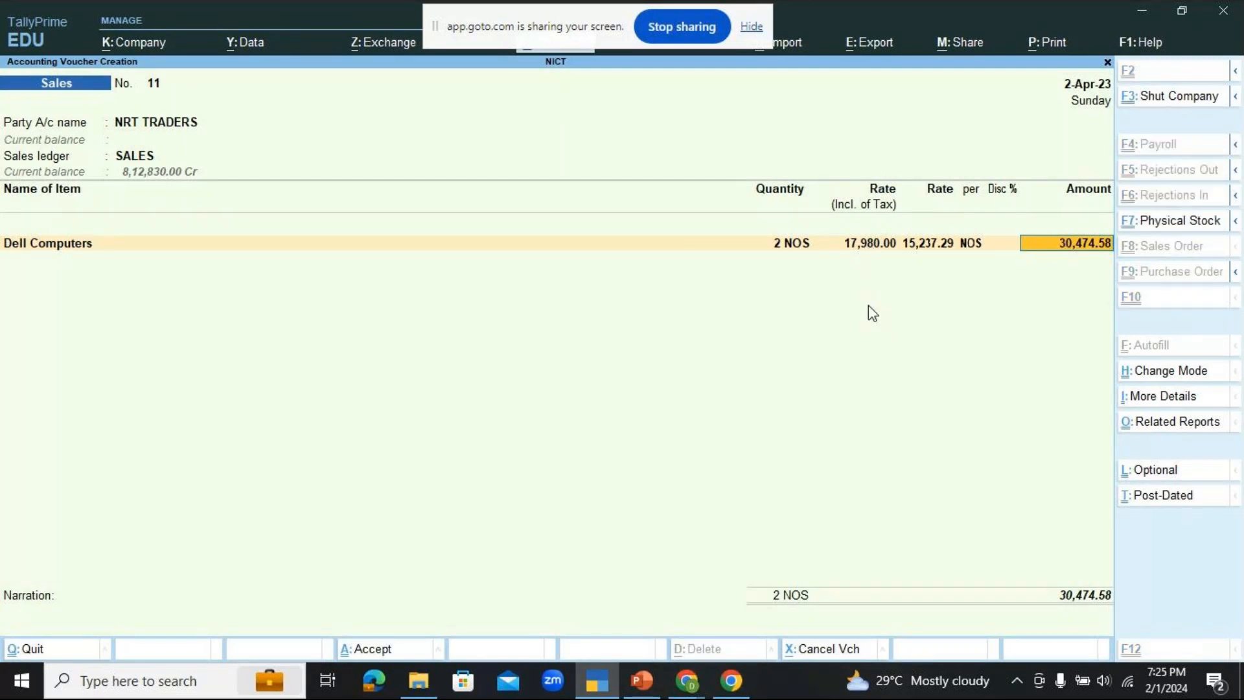
key("ctrl+n")
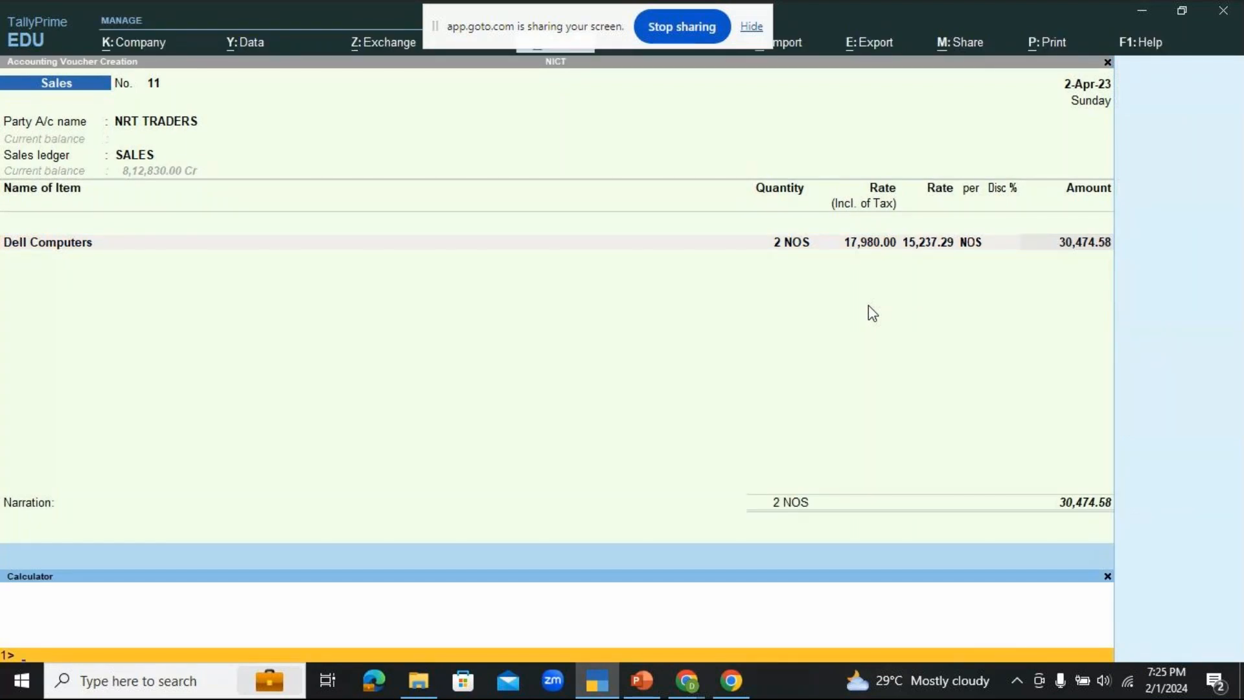
type("17980*2")
key("Return")
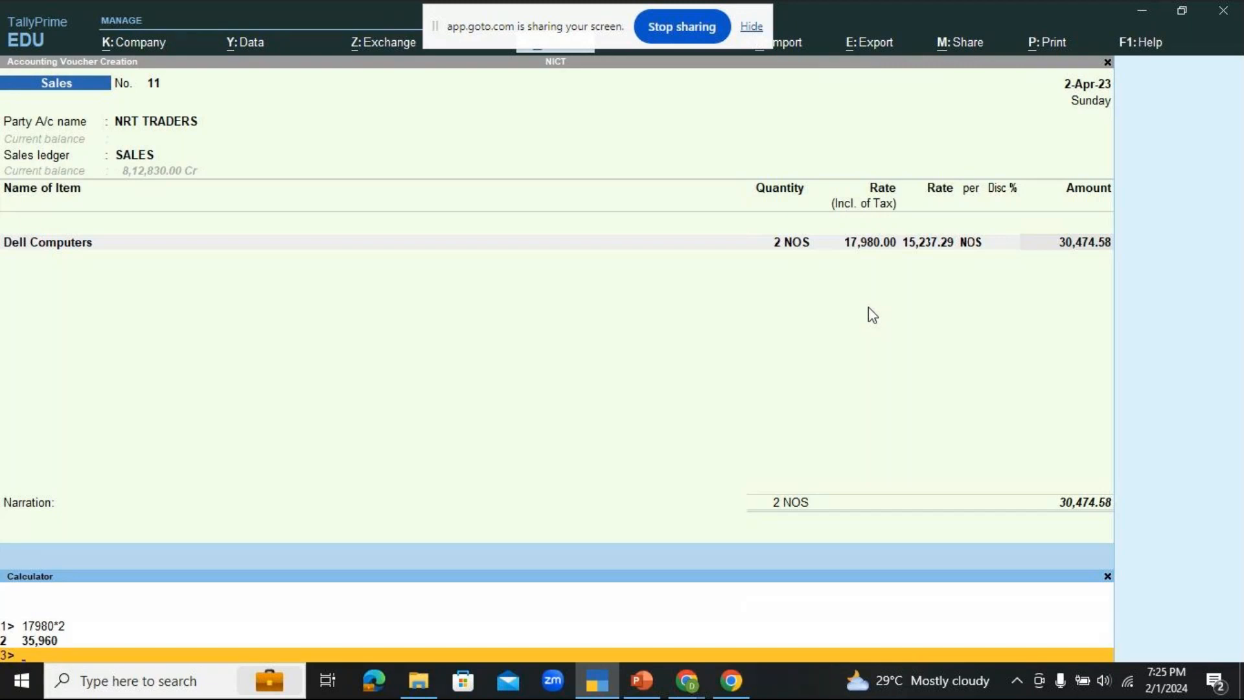
Step: Return to the sales voucher, finish the item list and add the CGST ledger with its calculated amount
left_click(1028, 294)
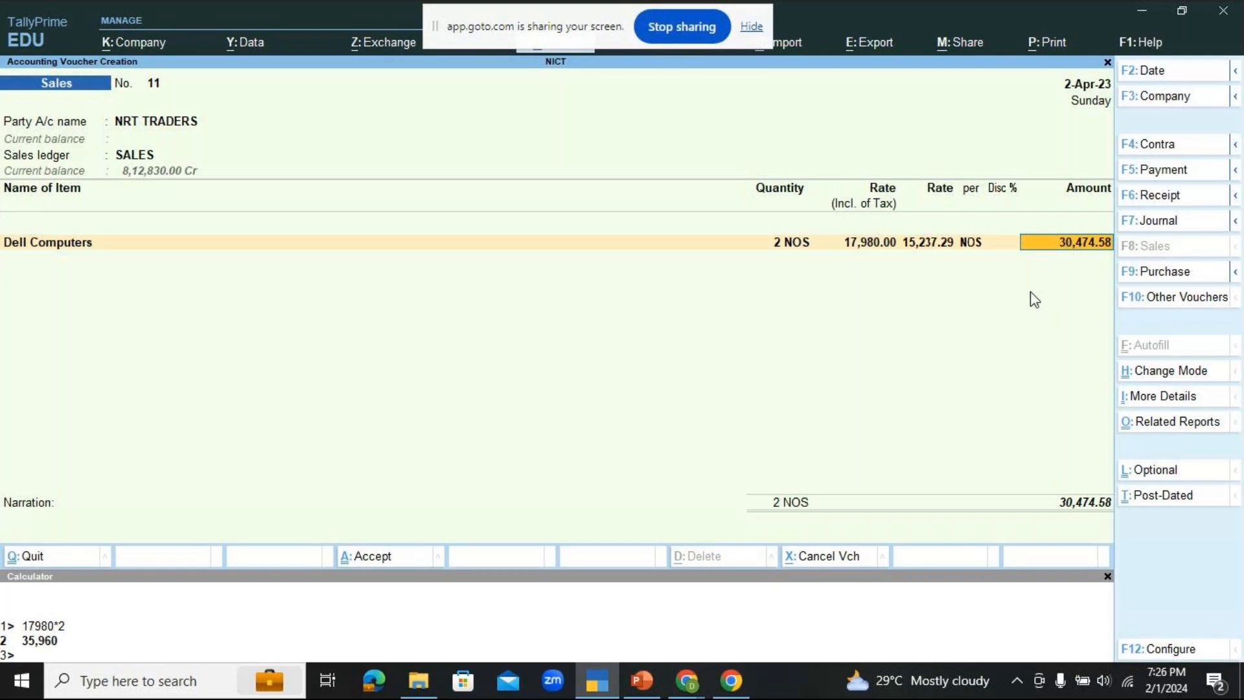
key("Return")
key("Return")
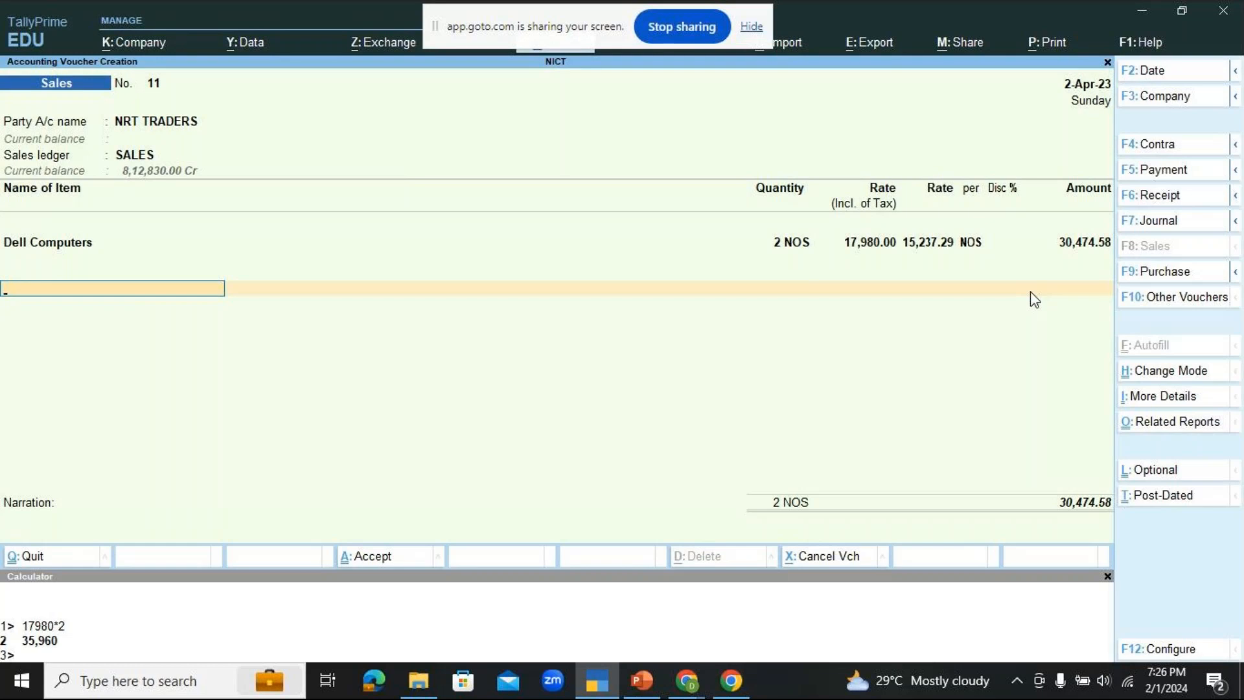
key("Return")
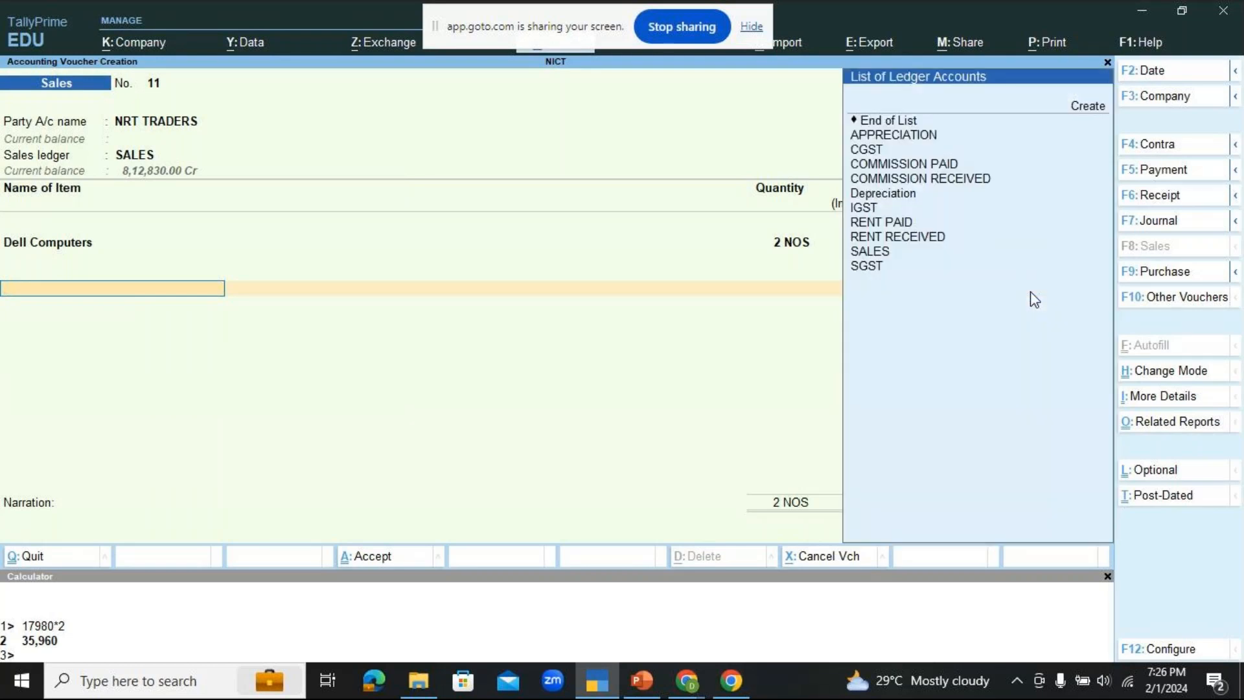
key("Down")
key("Down")
key("Down")
key("Down")
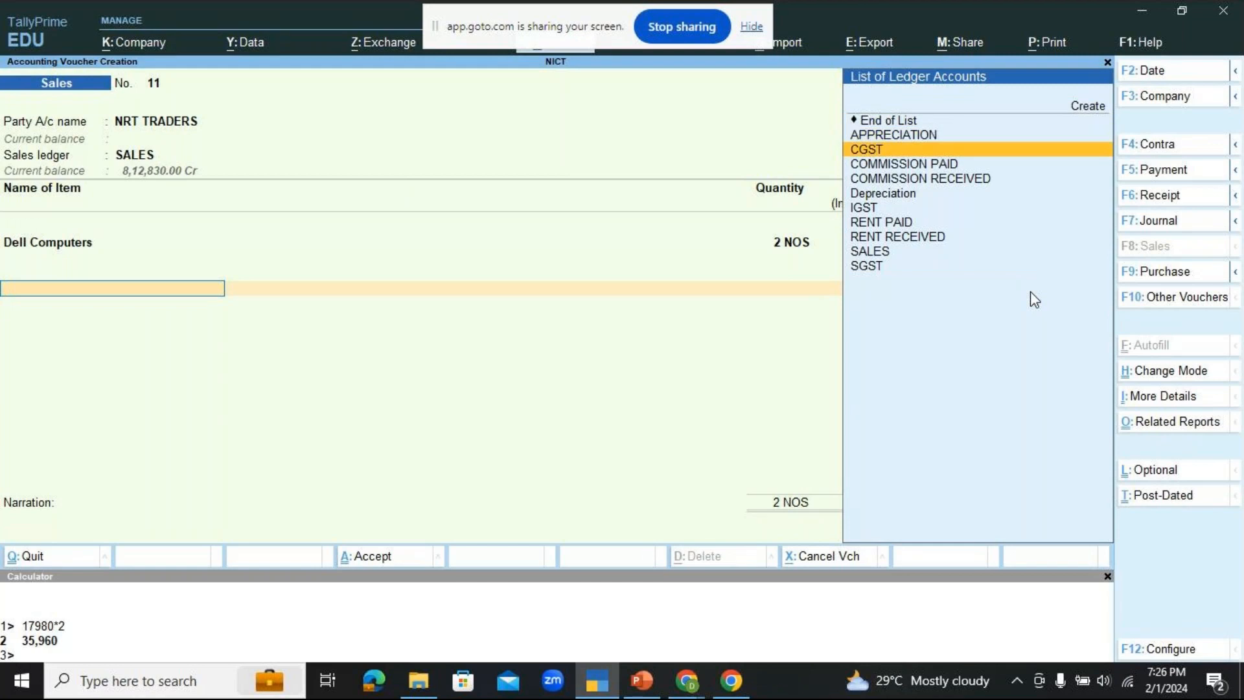
key("Return")
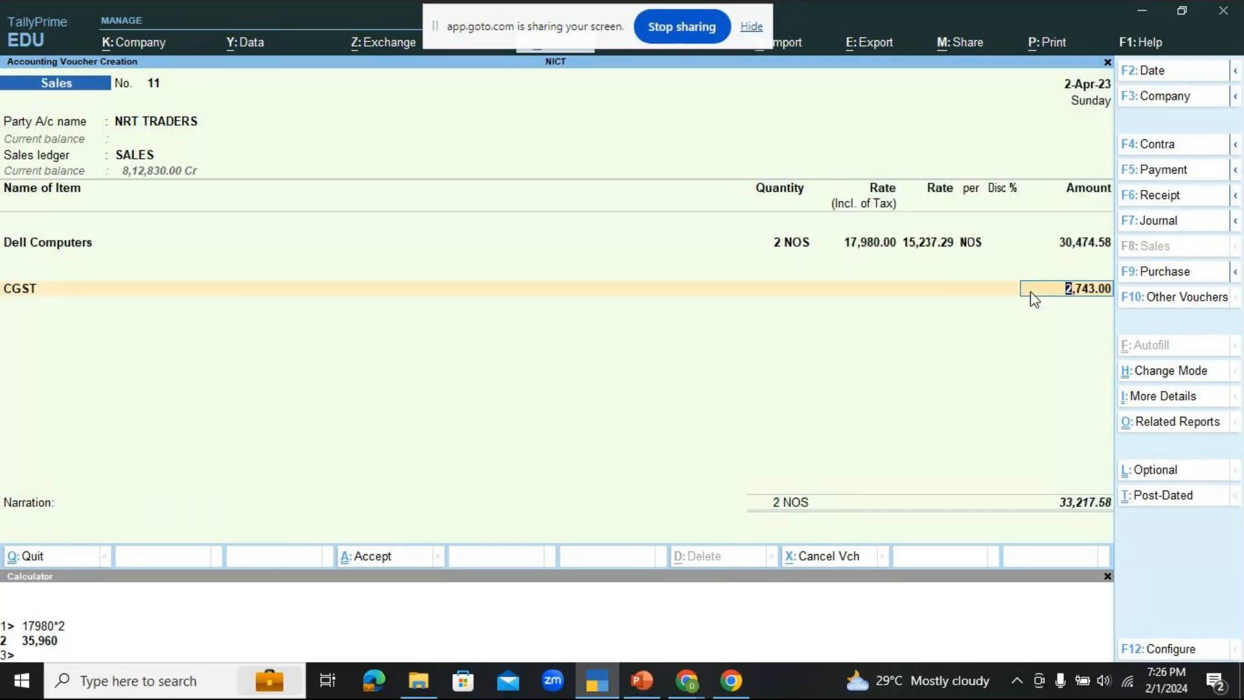
key("Return")
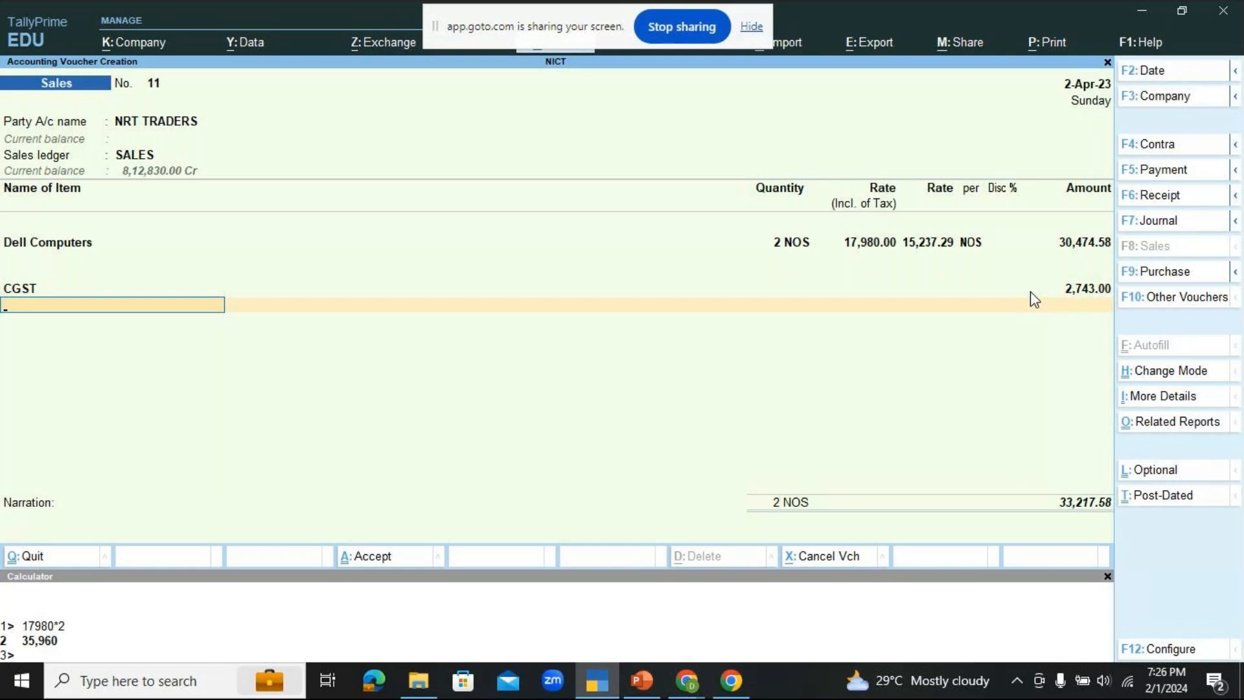
Step: Add the SGST ledger below CGST and accept its calculated amount
type("S")
key("Down")
key("Return")
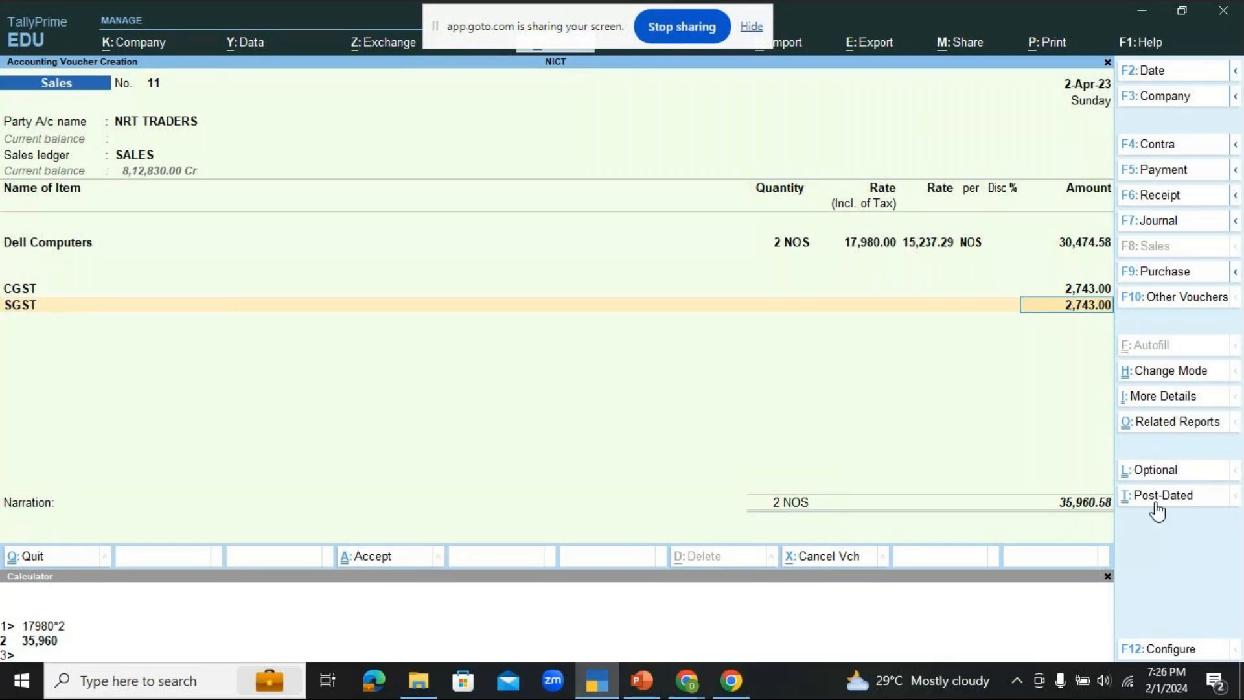
left_click(1105, 508)
key("Return")
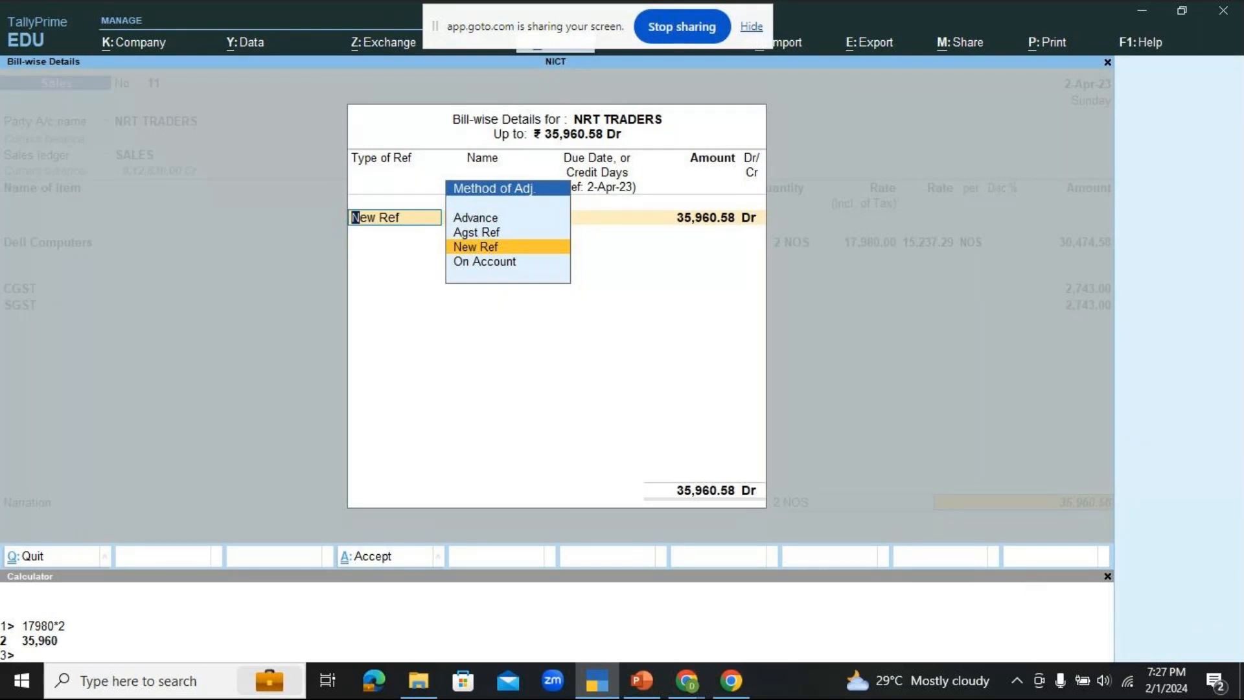
Step: Check the exercise slide in PowerPoint, return to TallyPrime and set the NRT TRADERS bill-wise reference to On Account for the full debit amount
left_click(630, 690)
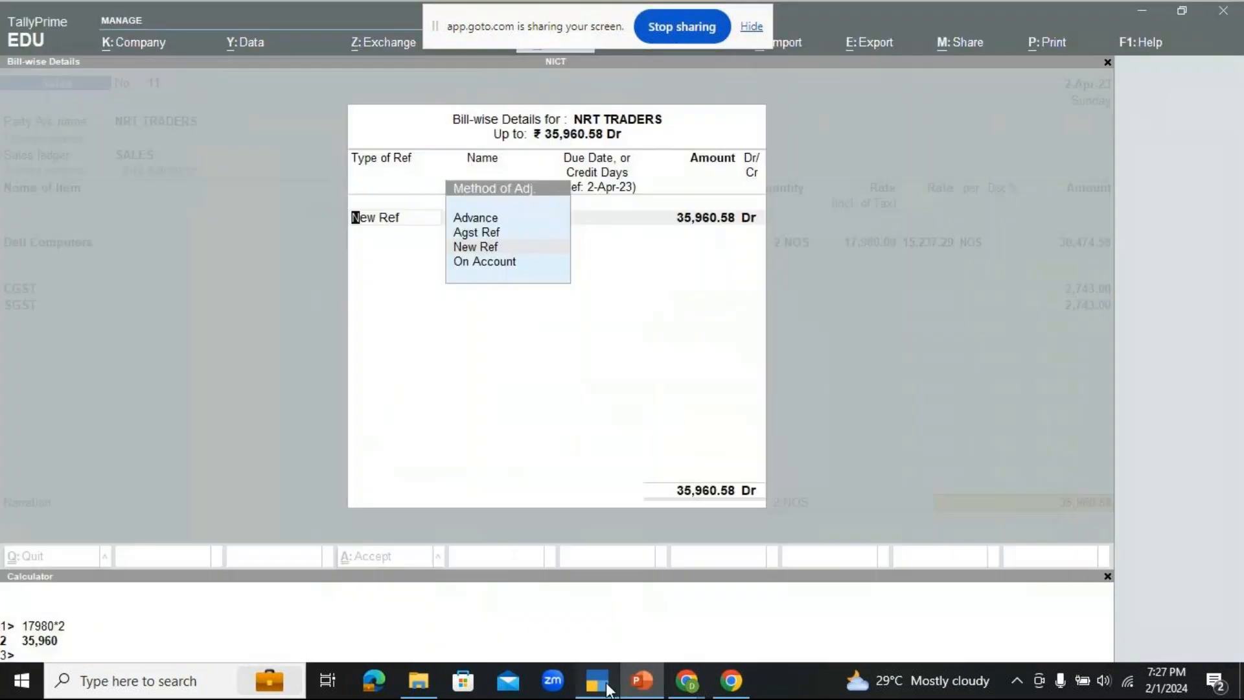
left_click(597, 681)
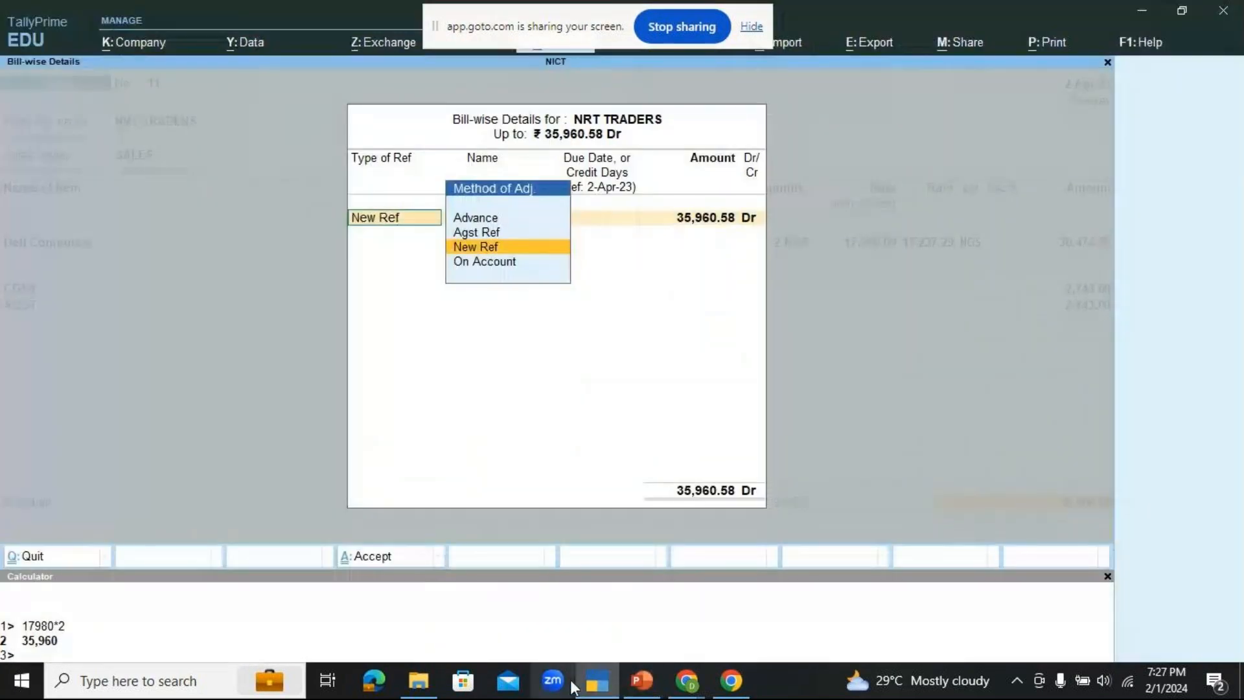
key("Down")
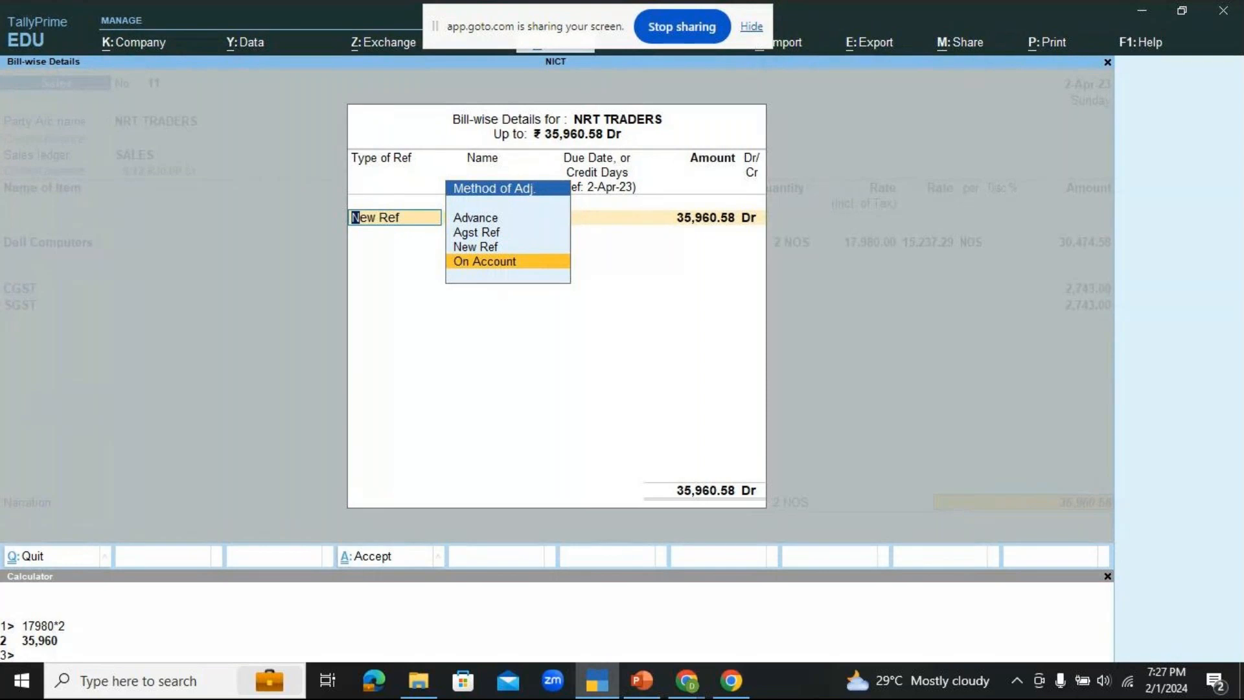
key("Return")
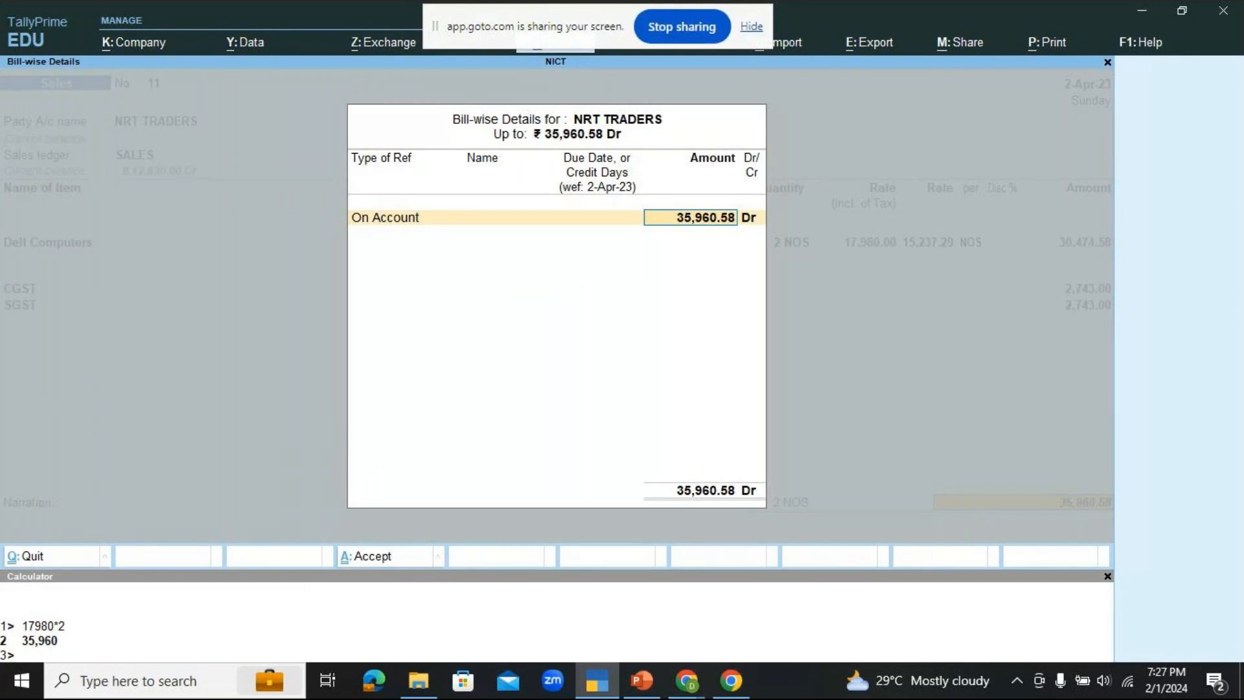
key("Return")
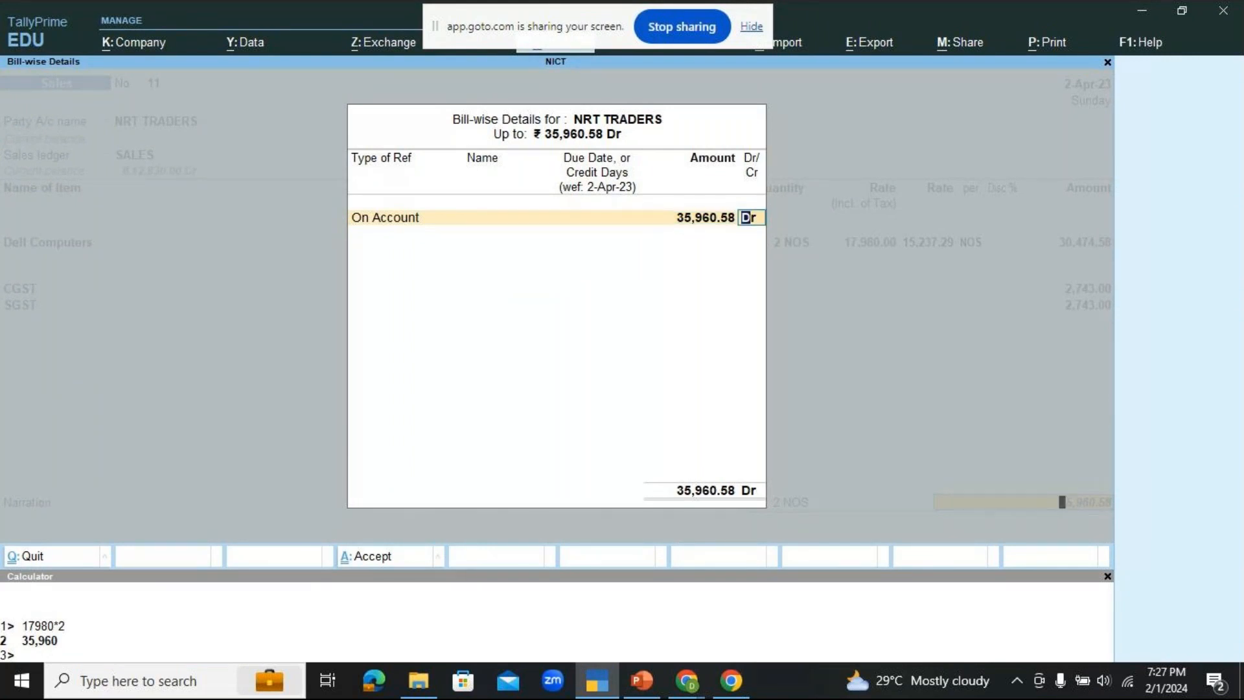
key("Return")
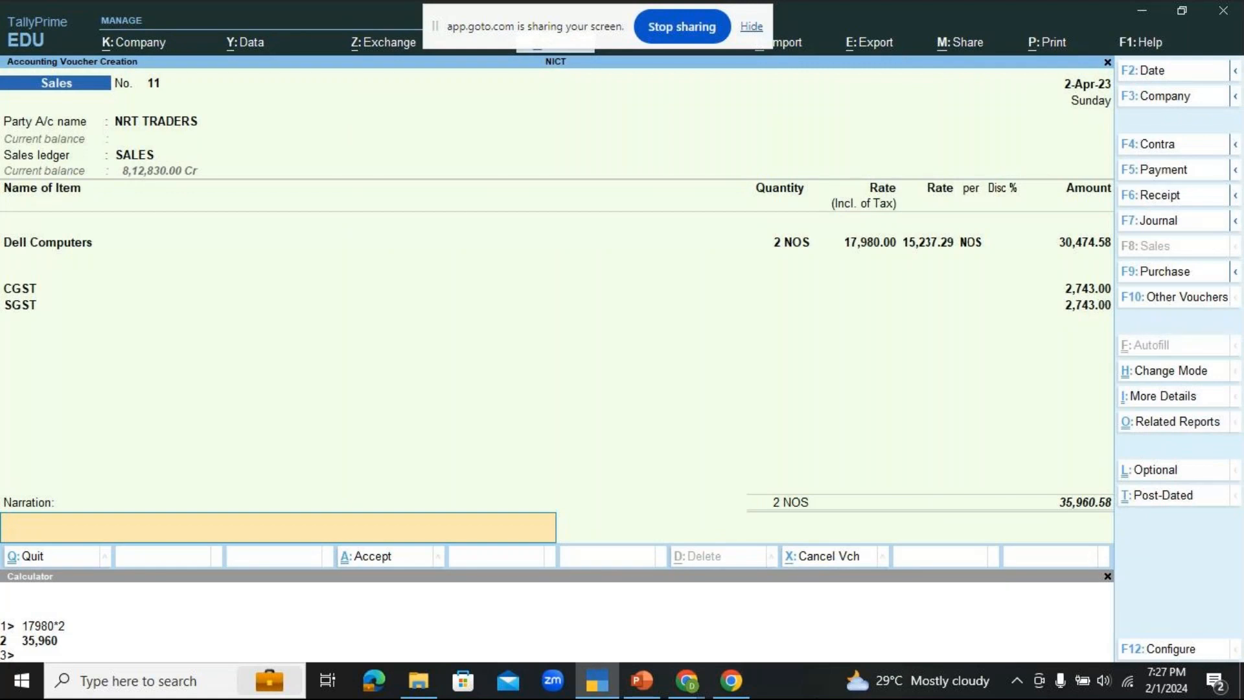
Step: Enter the narration "BEING 2 NOS OF DELL COMPUTERS SOLD AT RATE INCL. OF TAX (GST @ 18%)" and close the calculator
type("BEING 2 NOS OF DELL C")
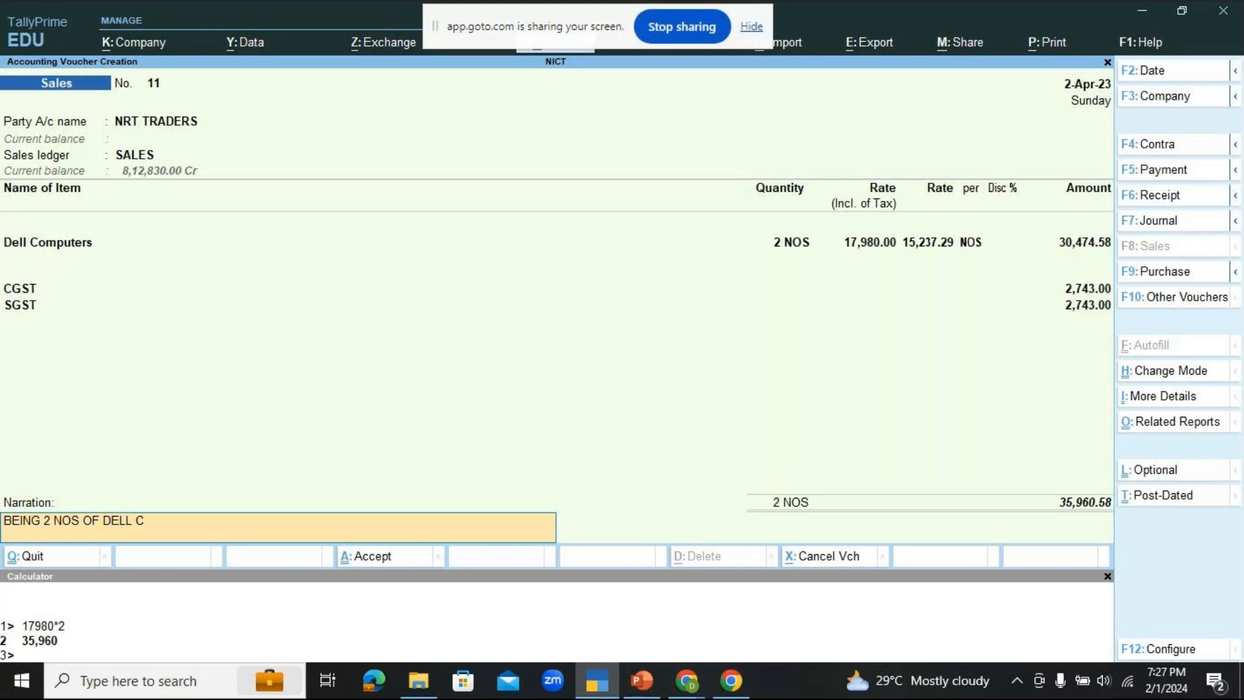
type("OMPUTERS SOLD A")
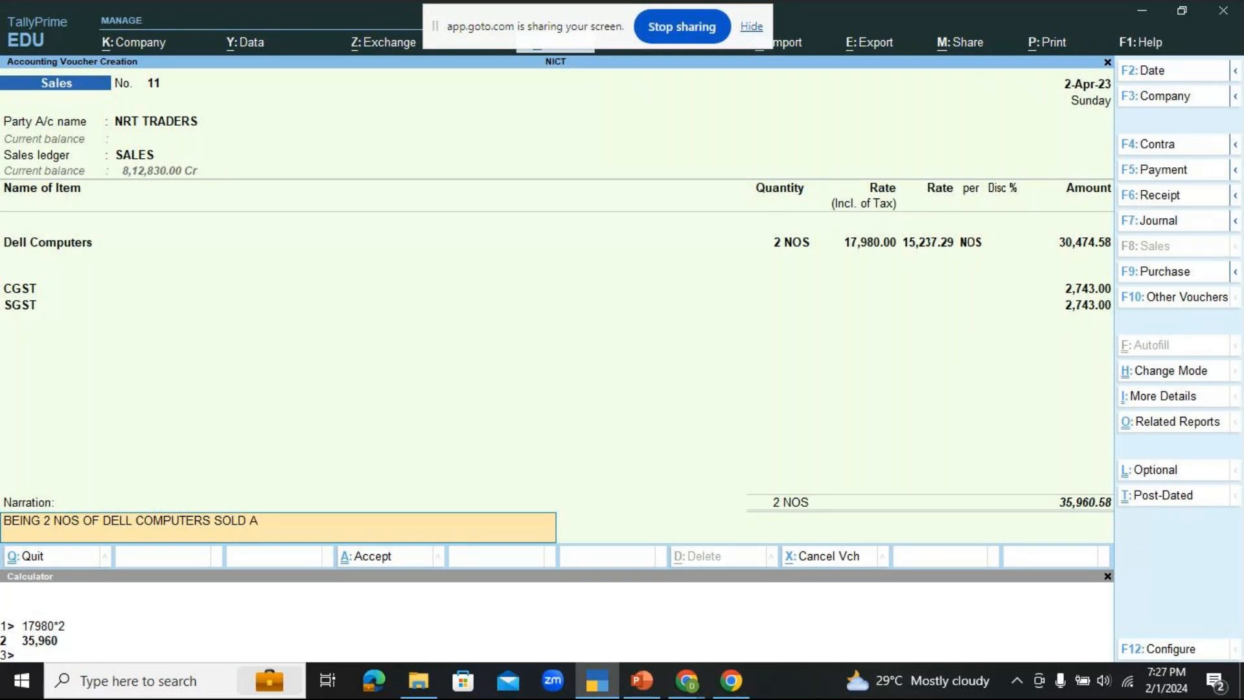
type("T")
type(" R")
type("TE")
key("BackSpace")
key("BackSpace")
type("ATE INCL. OF TAX")
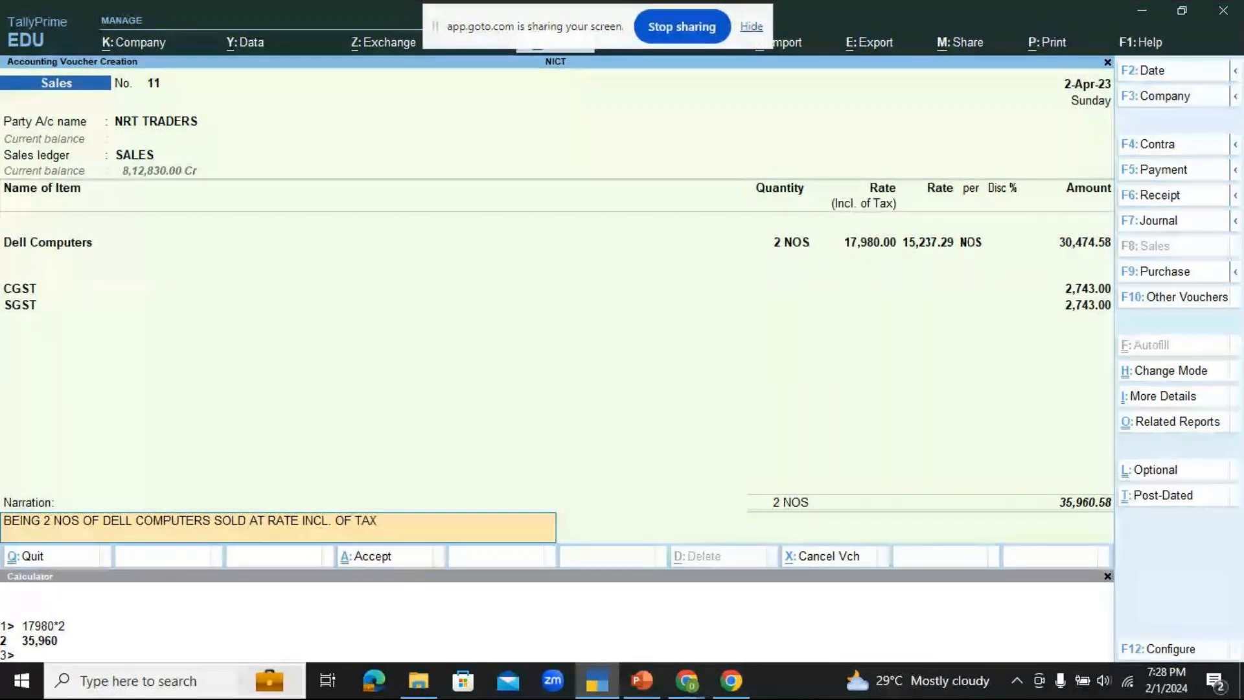
type(" (GST")
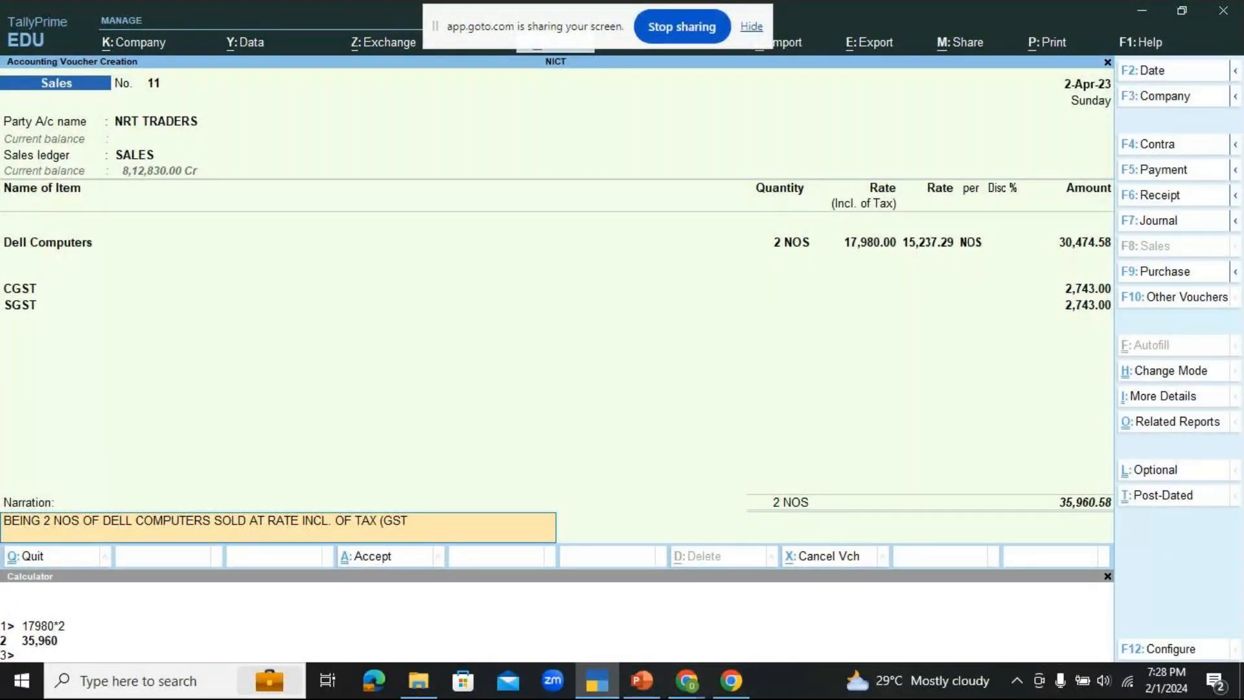
type("@ 18%")
left_click(1108, 576)
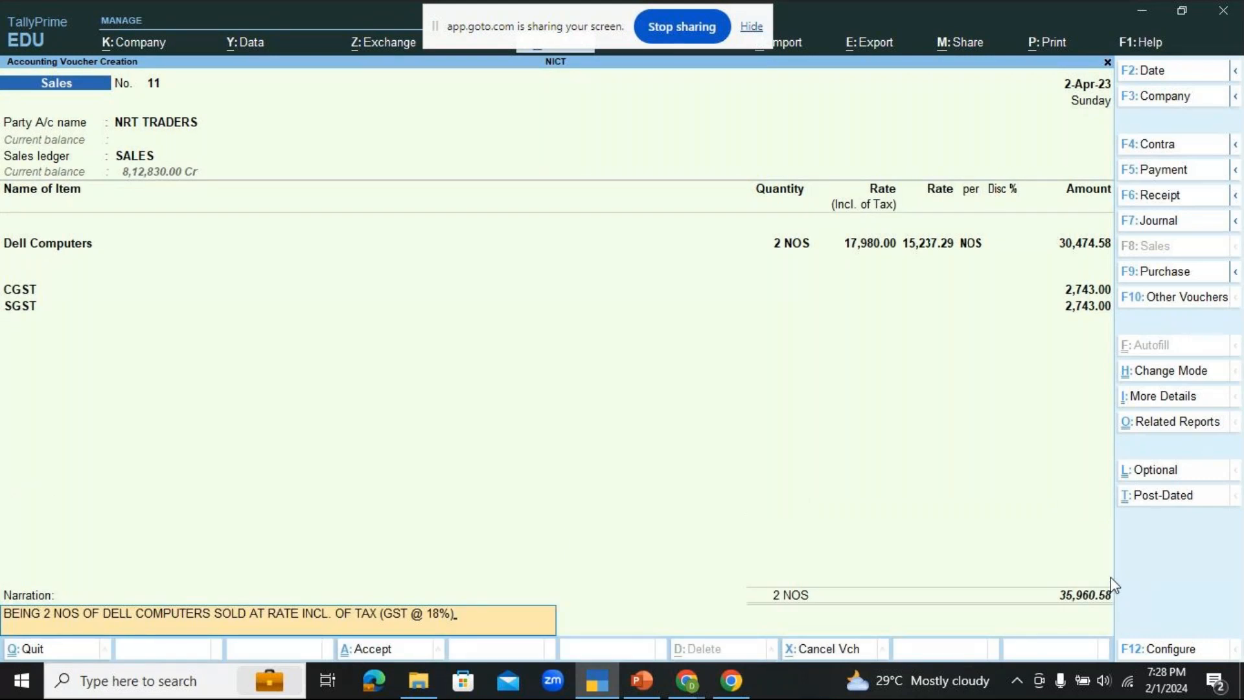
Step: Accept and save the NRT TRADERS sales voucher, checking the GoTo meeting window in Chrome before the final confirmation
key("Return")
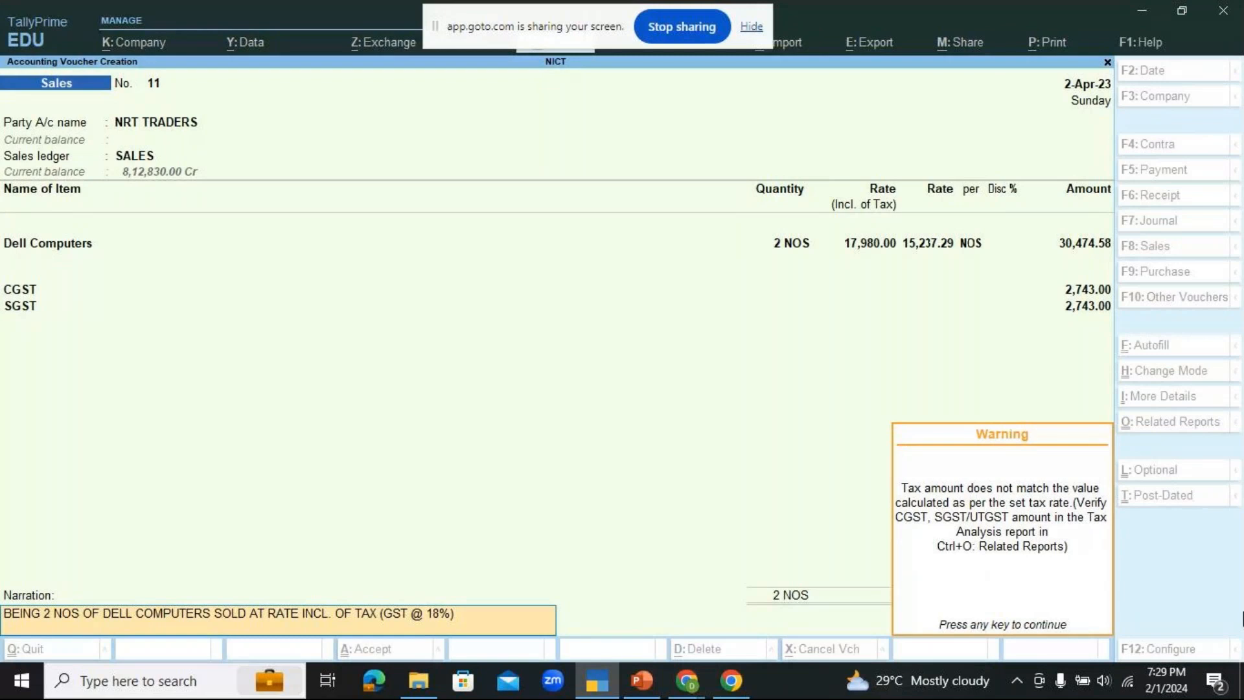
key("Return")
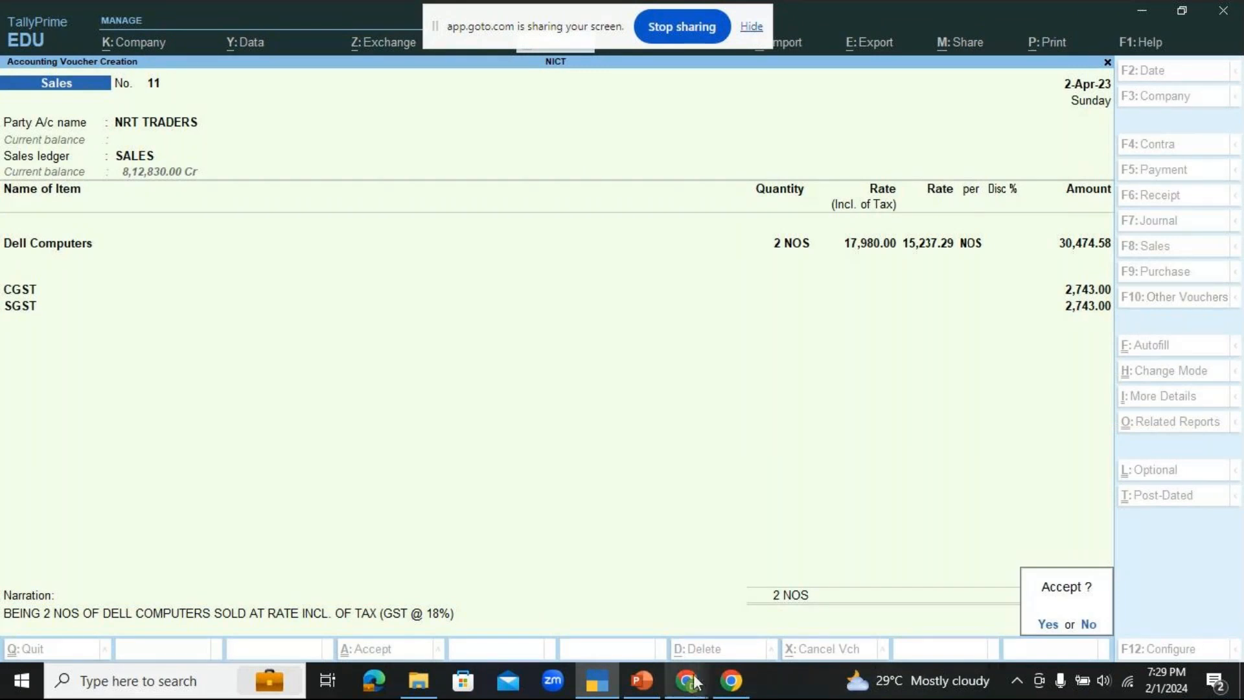
mouse_move(690, 690)
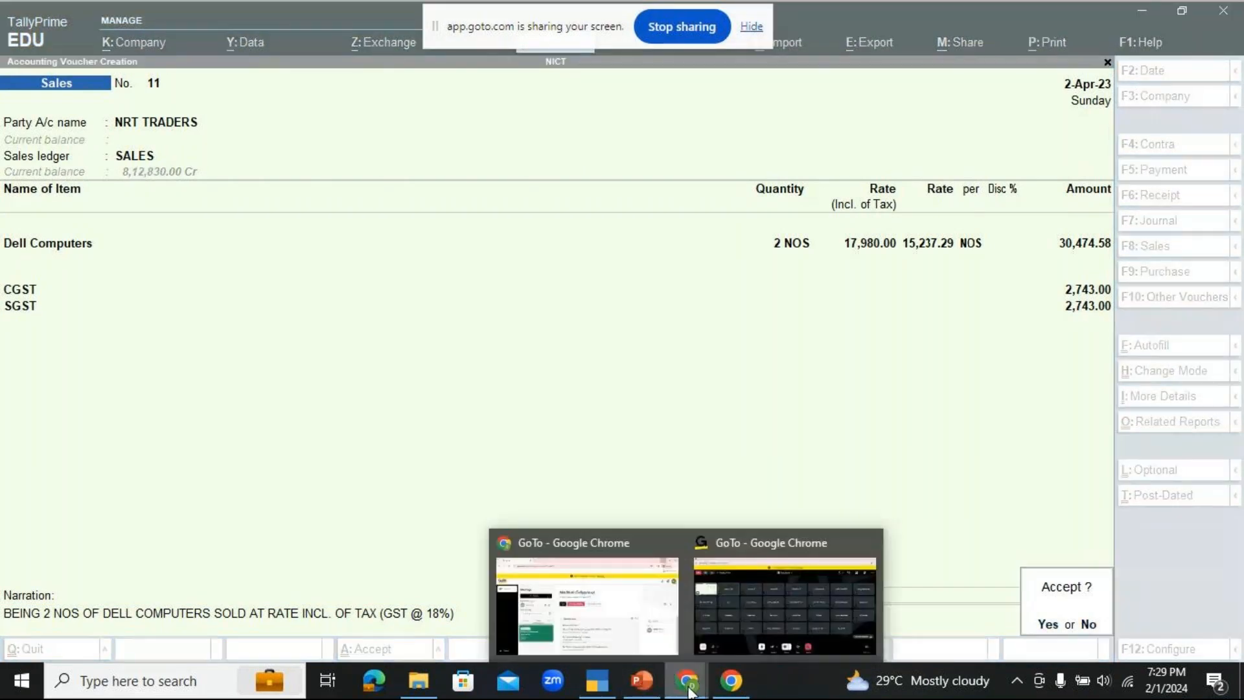
left_click(743, 619)
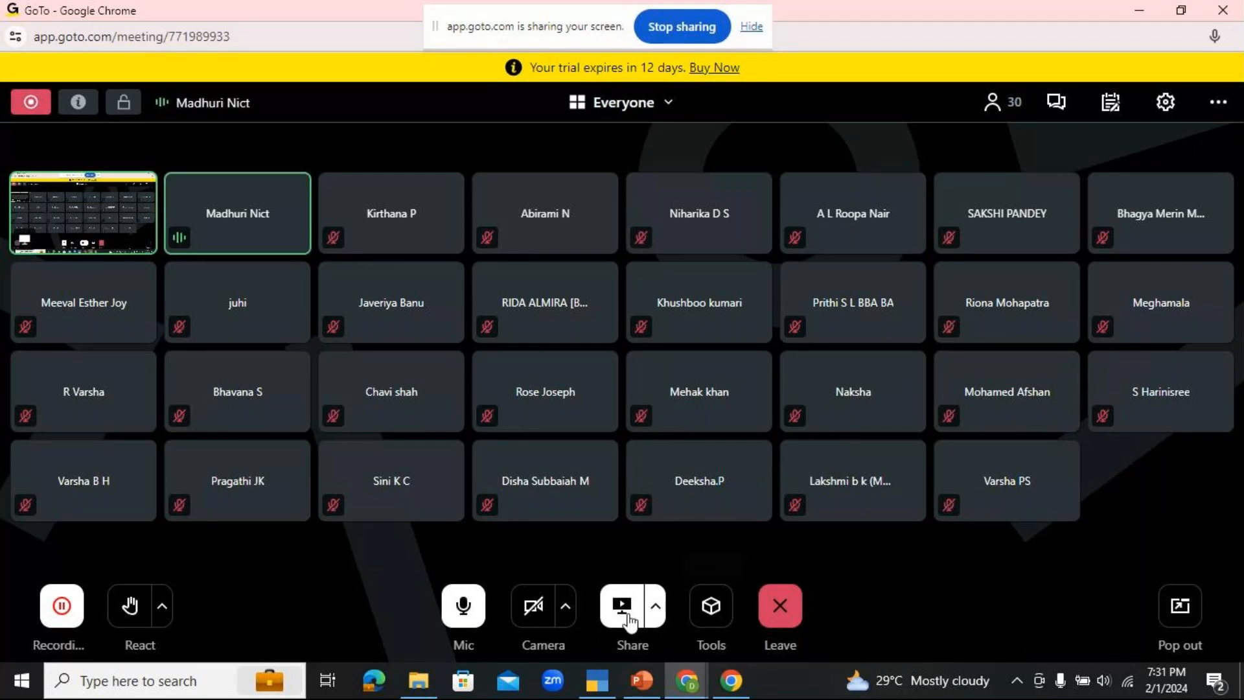
left_click(617, 674)
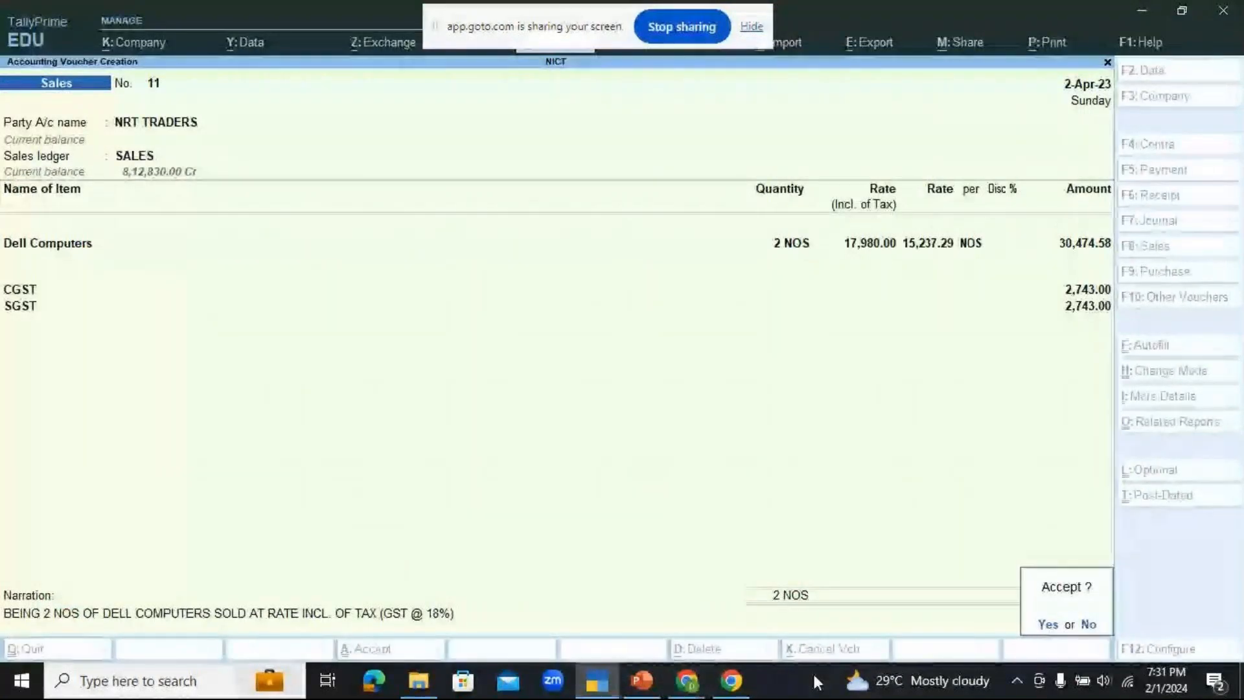
key("Return")
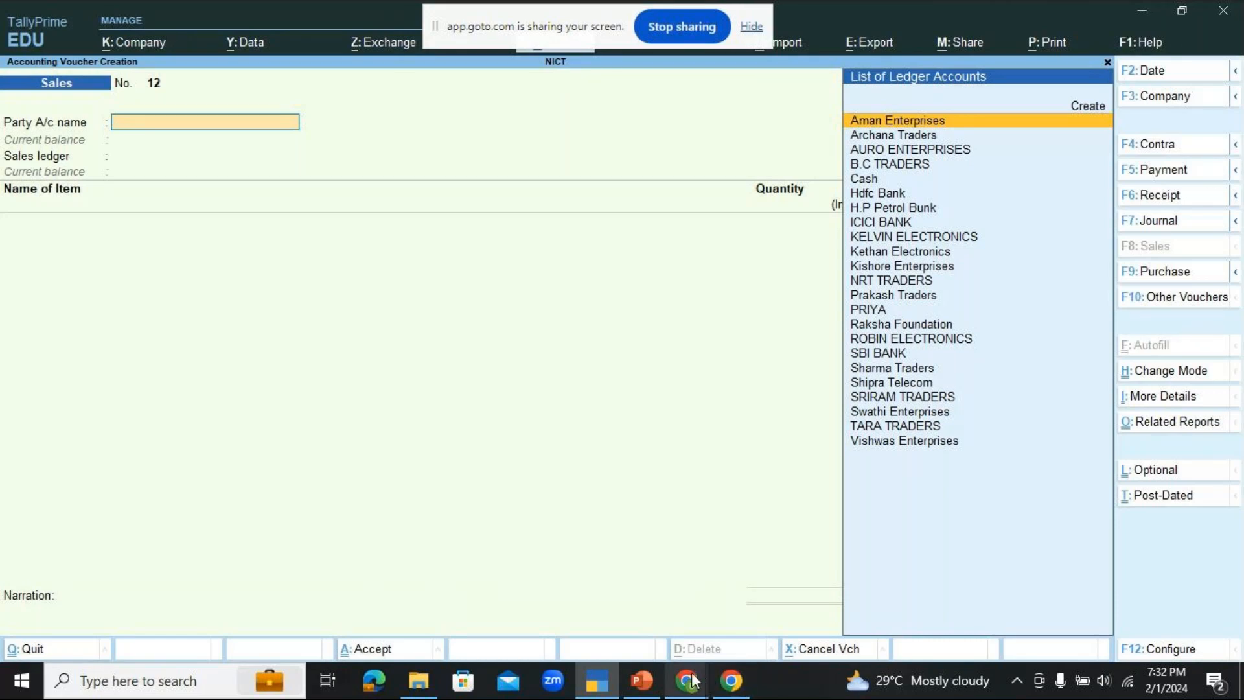
Step: Switch to the GoTo meeting window in Chrome, mute the microphone for a while and unmute it again
mouse_move(692, 680)
left_click(783, 594)
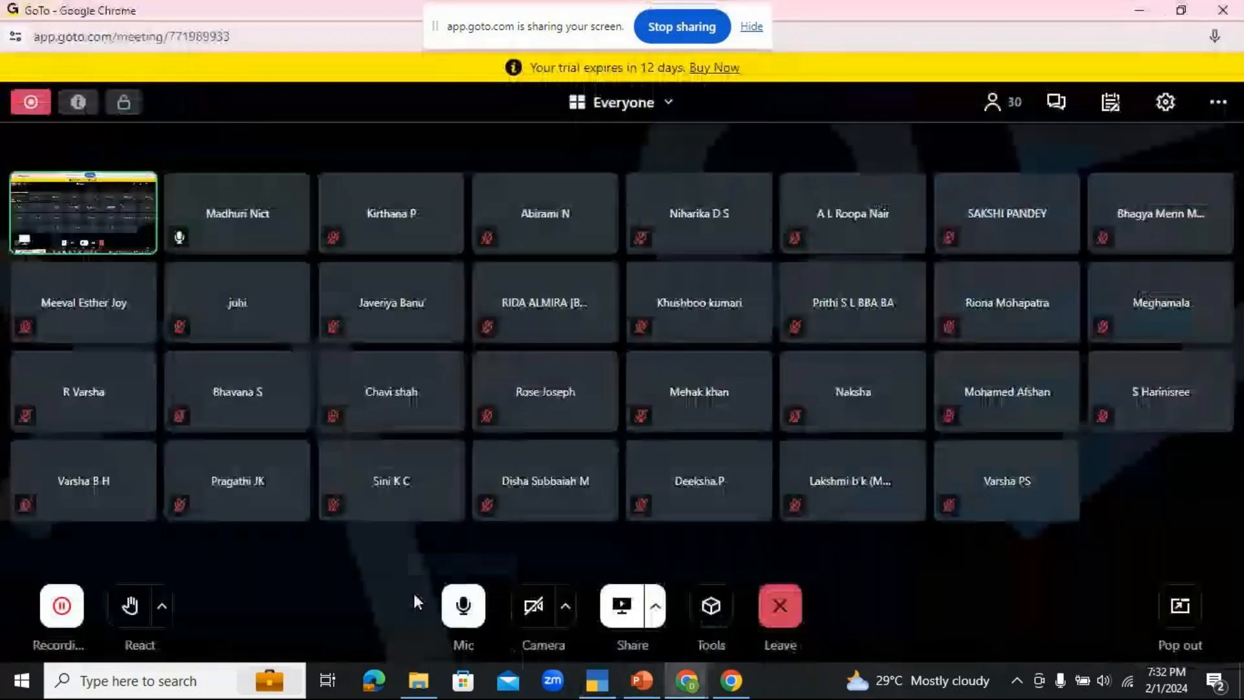
left_click(460, 607)
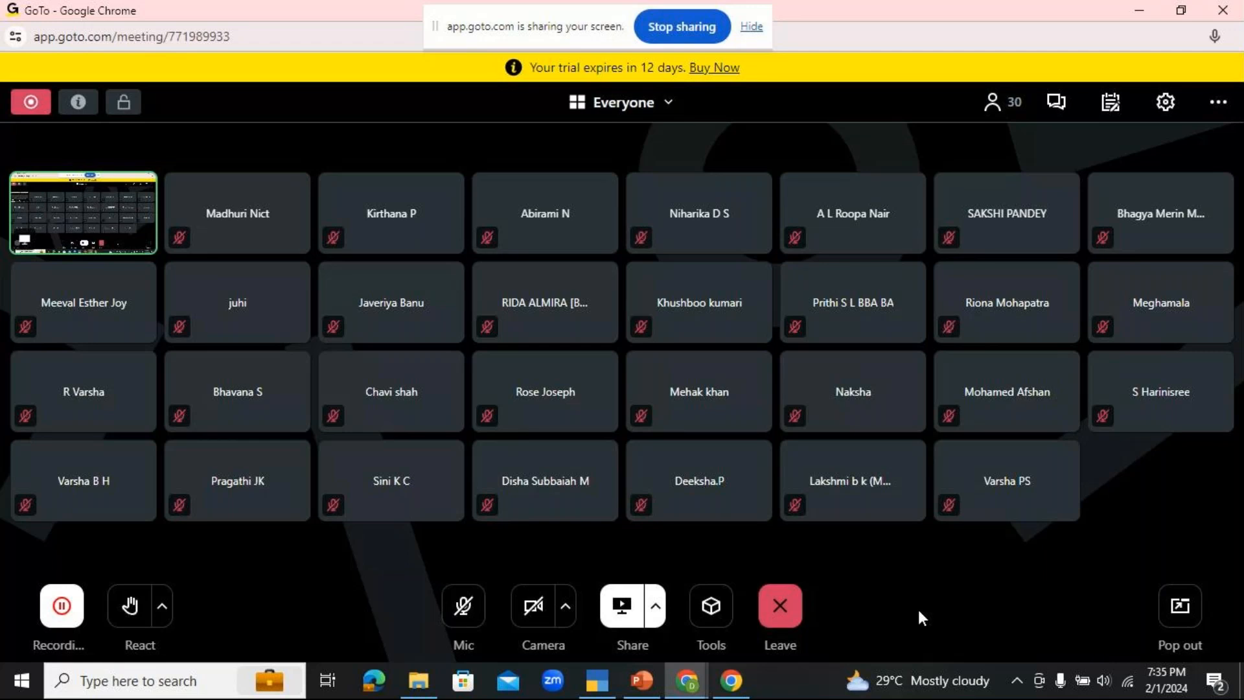
left_click(464, 605)
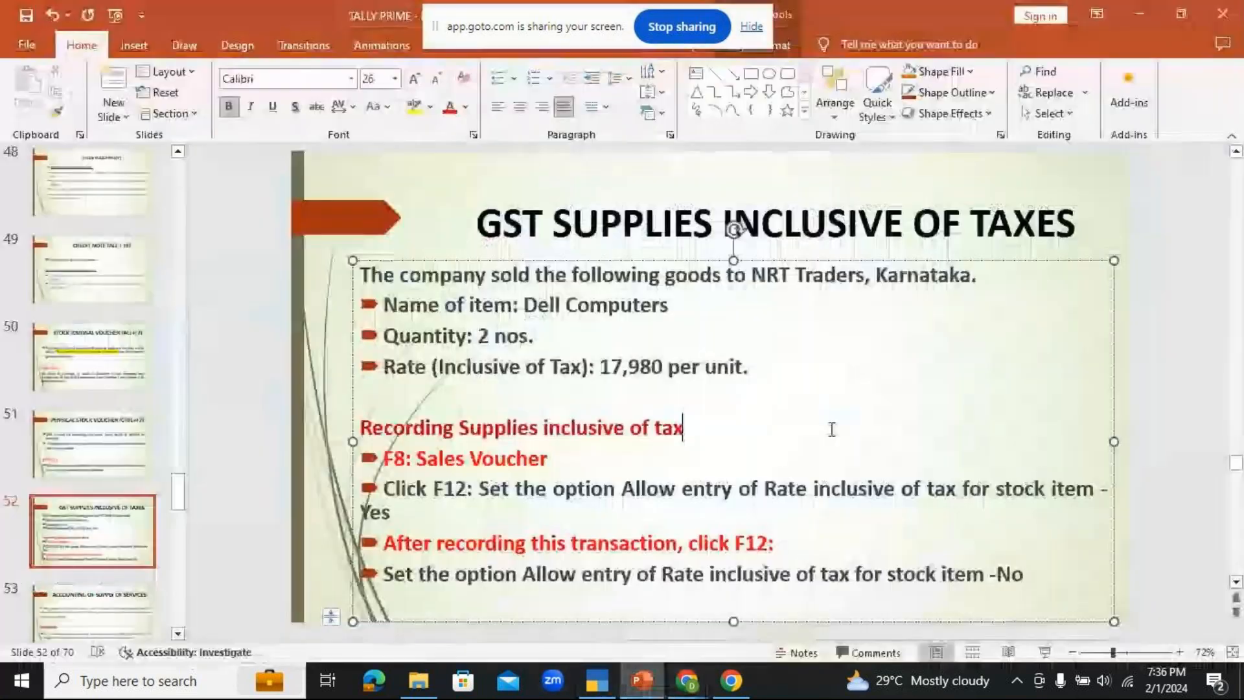
Step: Switch to PowerPoint and present the ACCOUNTING OF SUPPLY OF SERVICES slide as a slide show
left_click(641, 680)
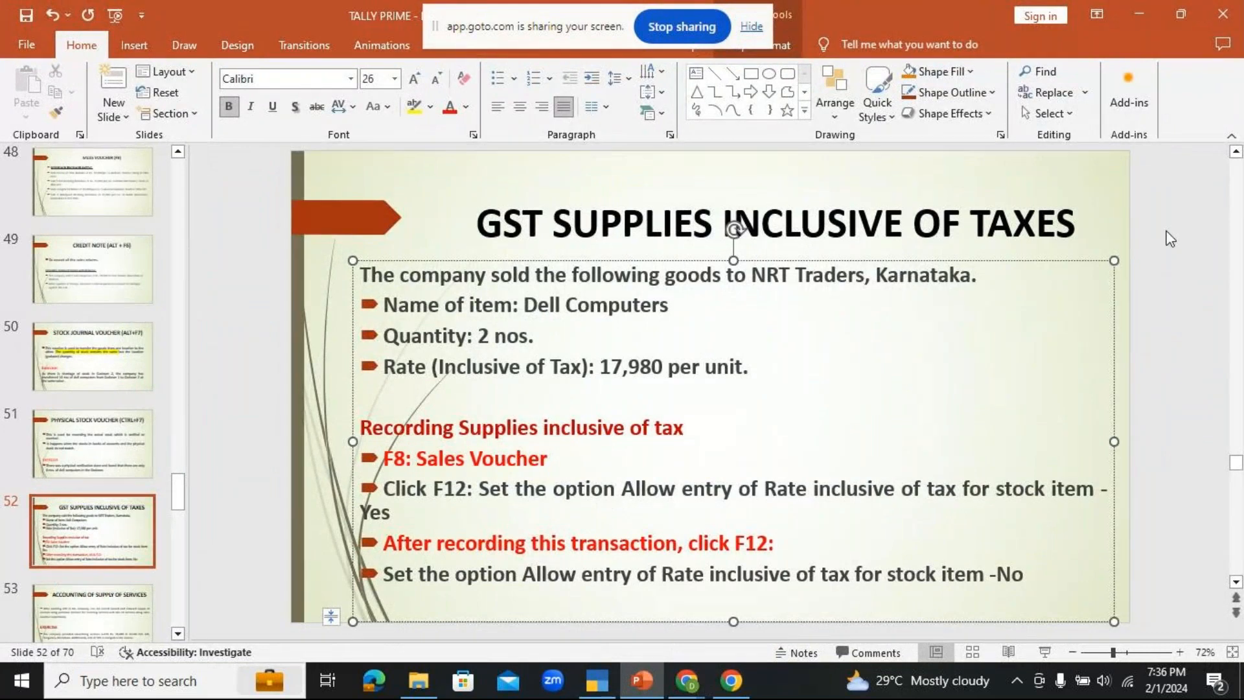
scroll(1170, 238, "down", 2)
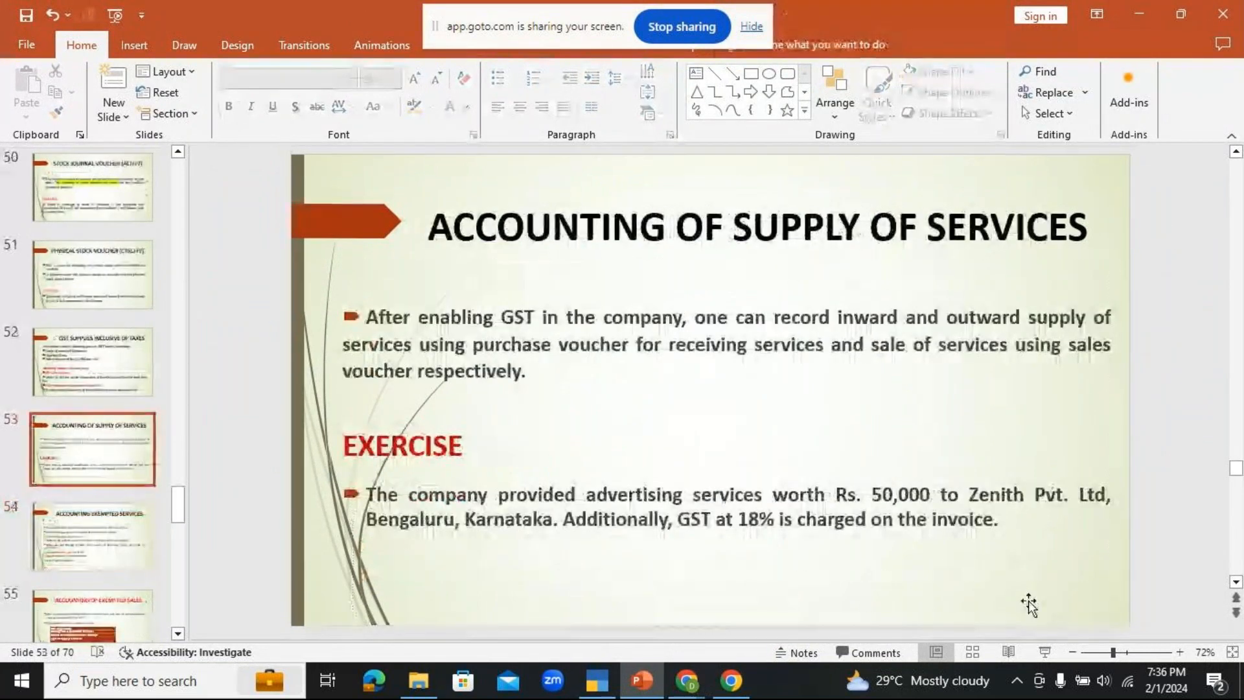
left_click(1047, 651)
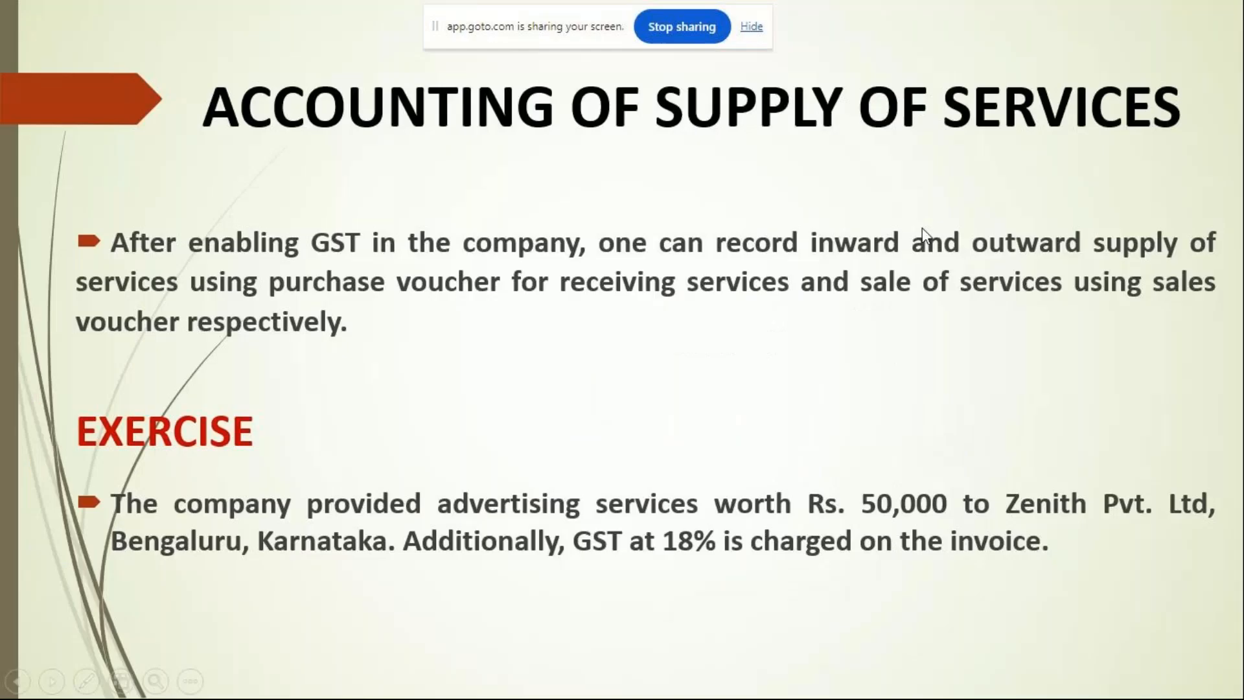
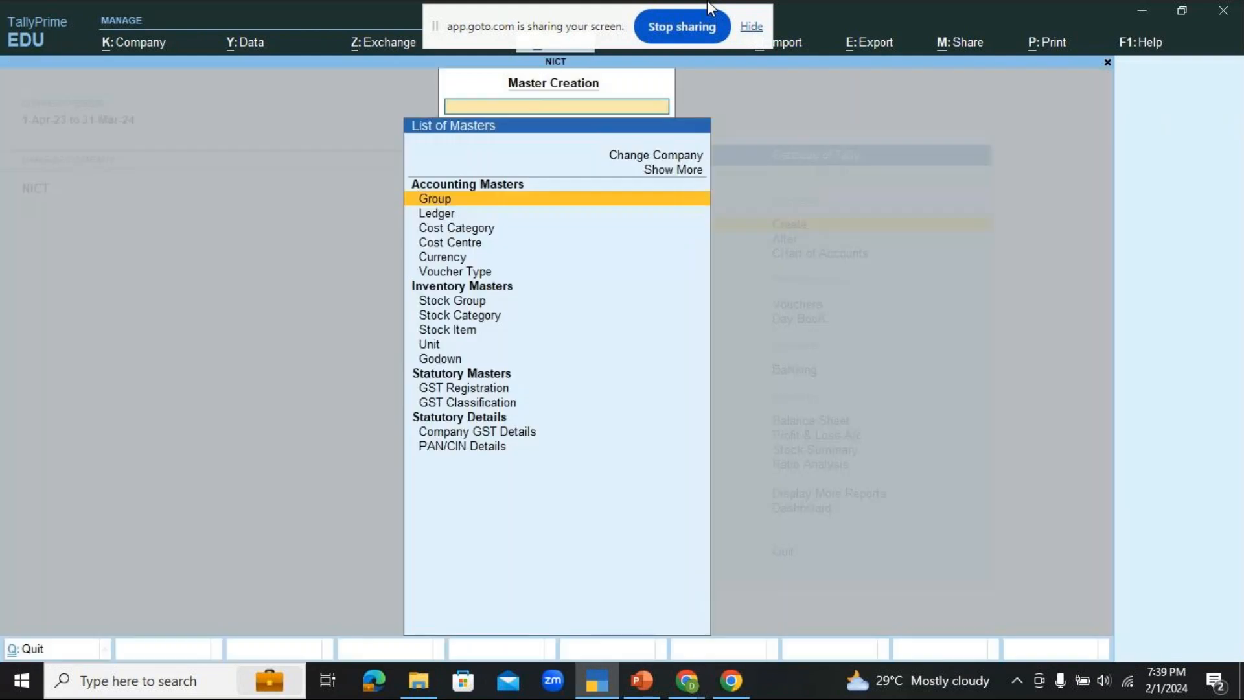
Step: Start creating a new ledger master and name it ADVERTISNG SERVICES, leaving the alias blank
key("Down")
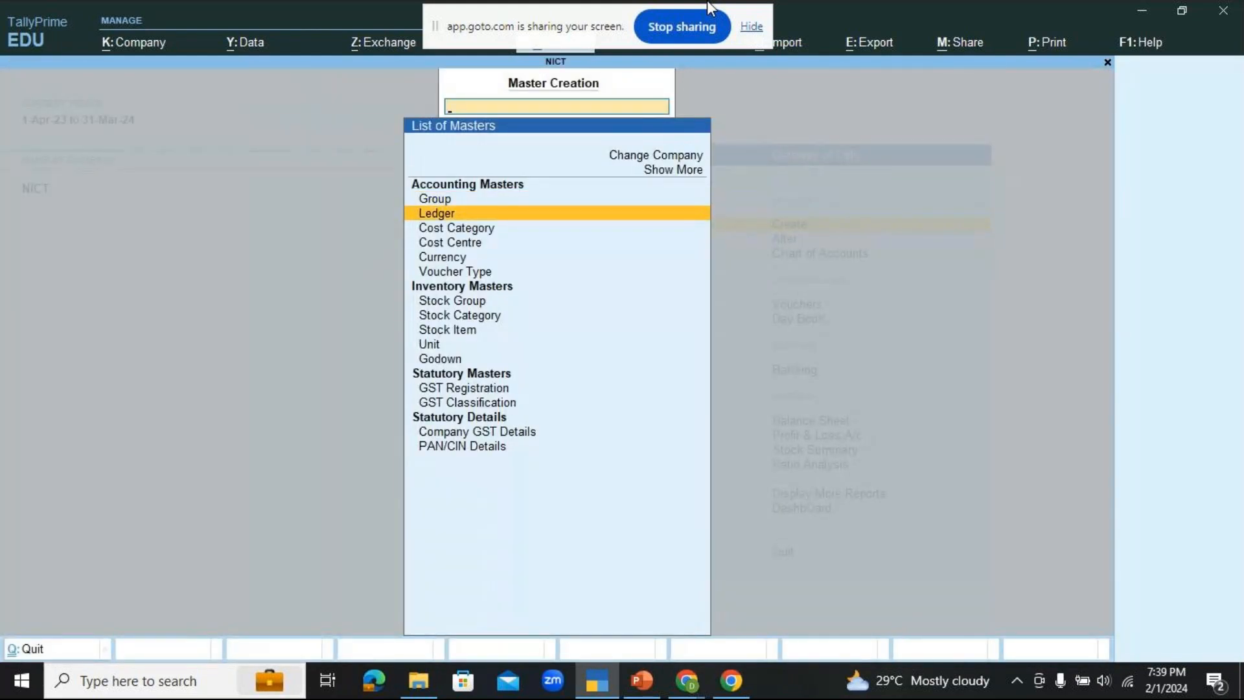
key("Return")
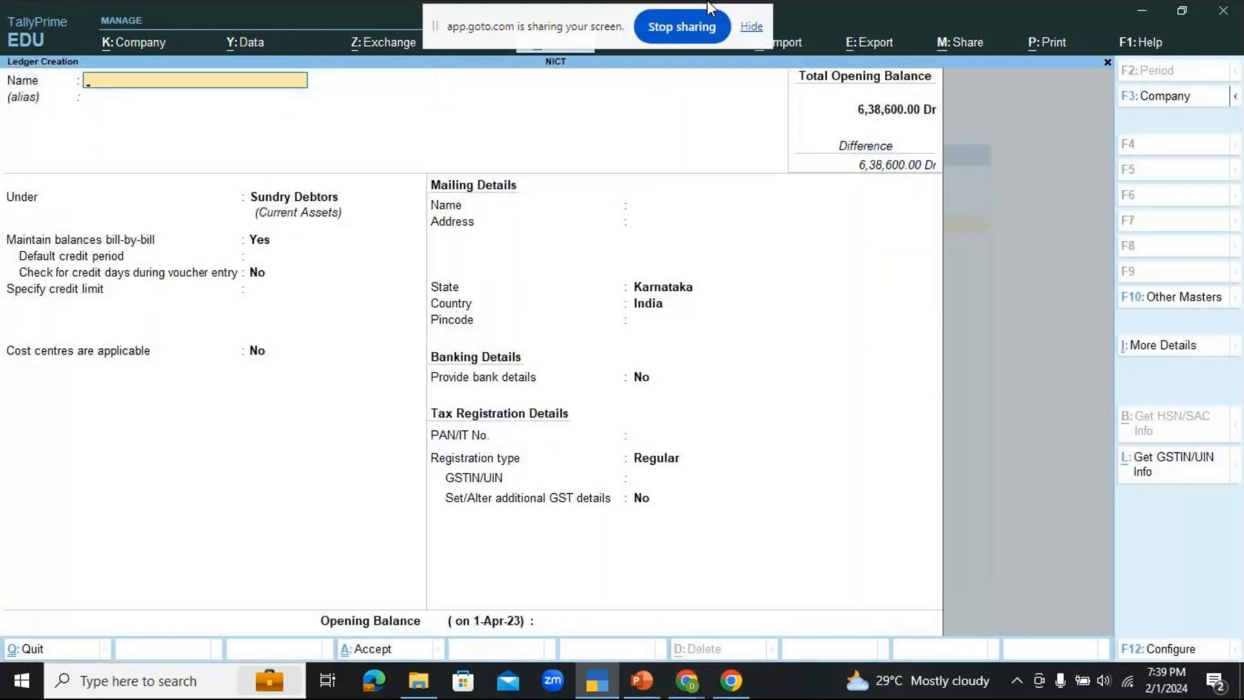
type("ADVERTISNG SERVICES")
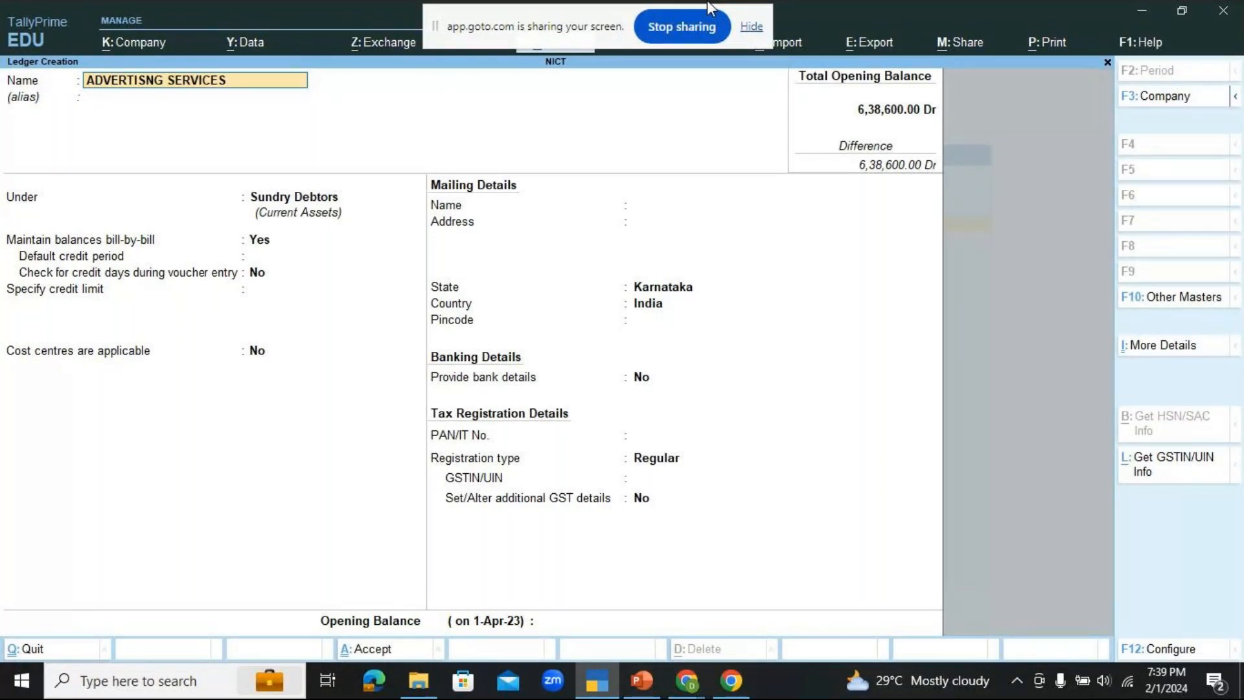
key("Return")
key("Return")
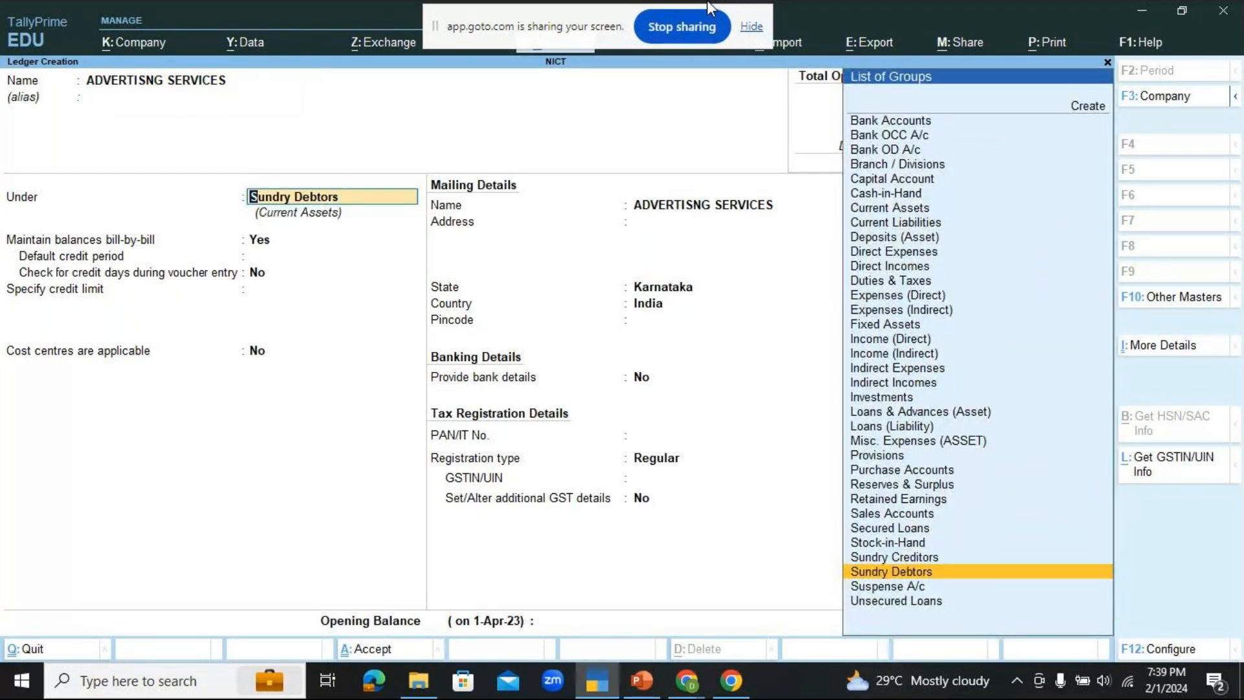
Step: Place the ledger under Sales Accounts, keeping ledger type Not Applicable, cost centres No and GST applicability Applicable
type("SA")
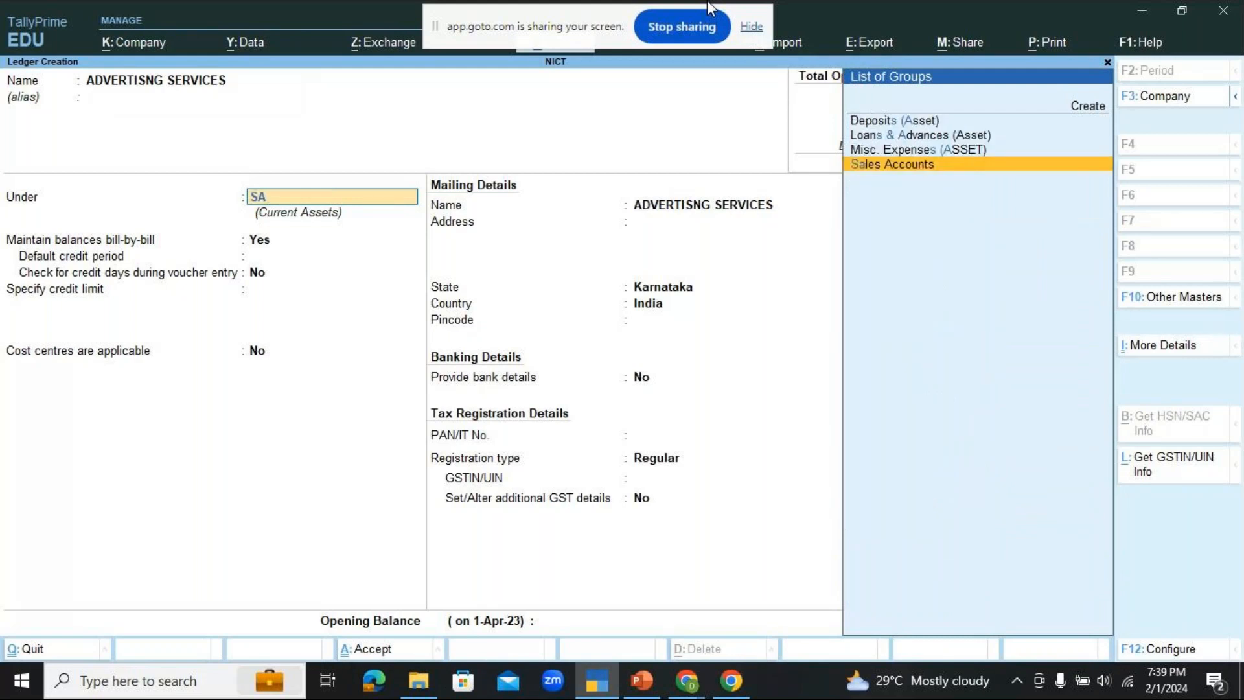
key("Return")
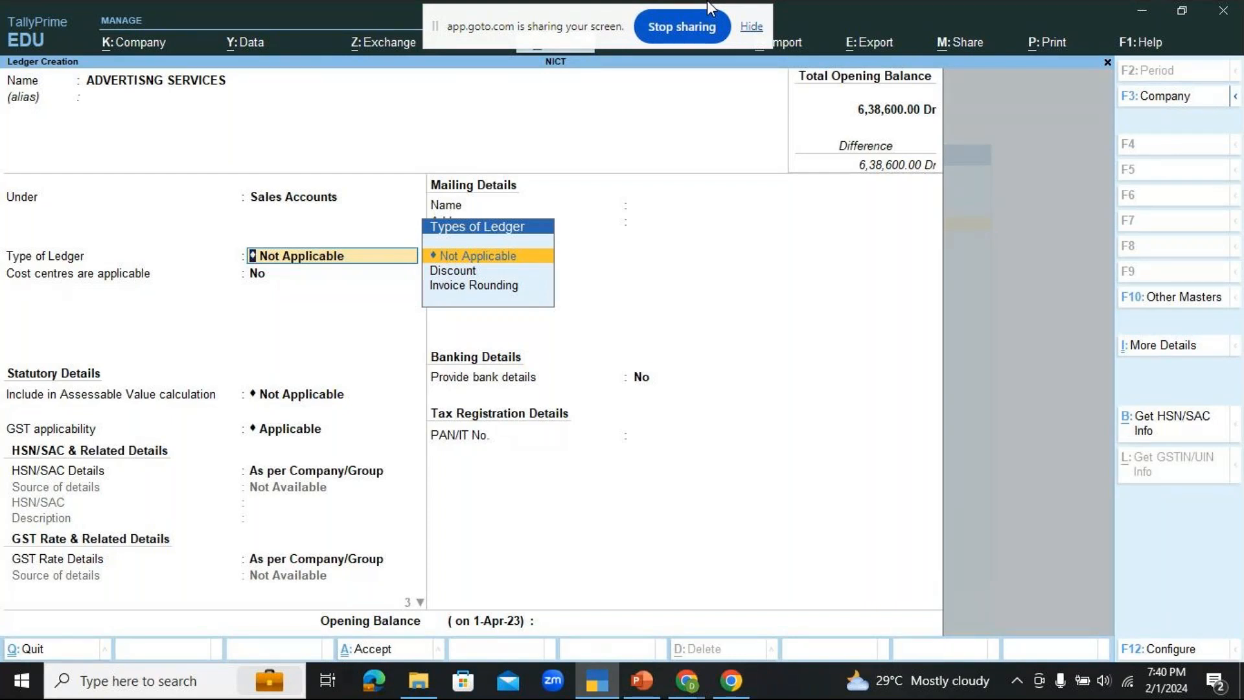
key("Return")
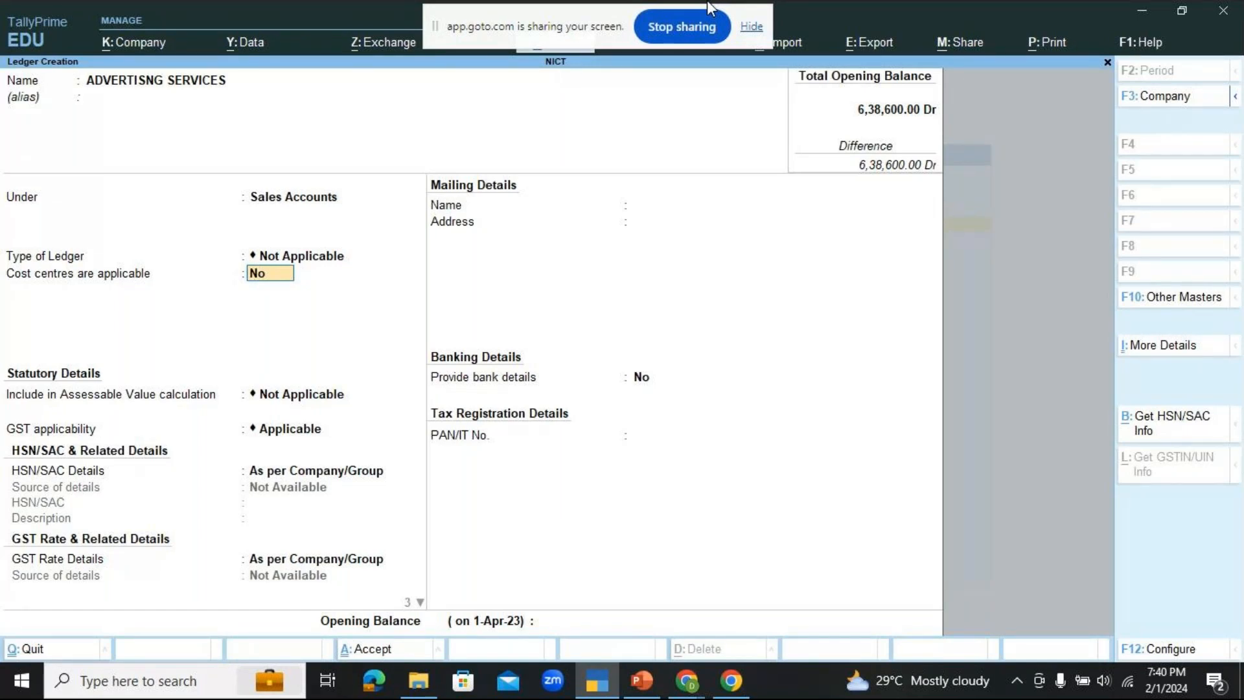
key("Return")
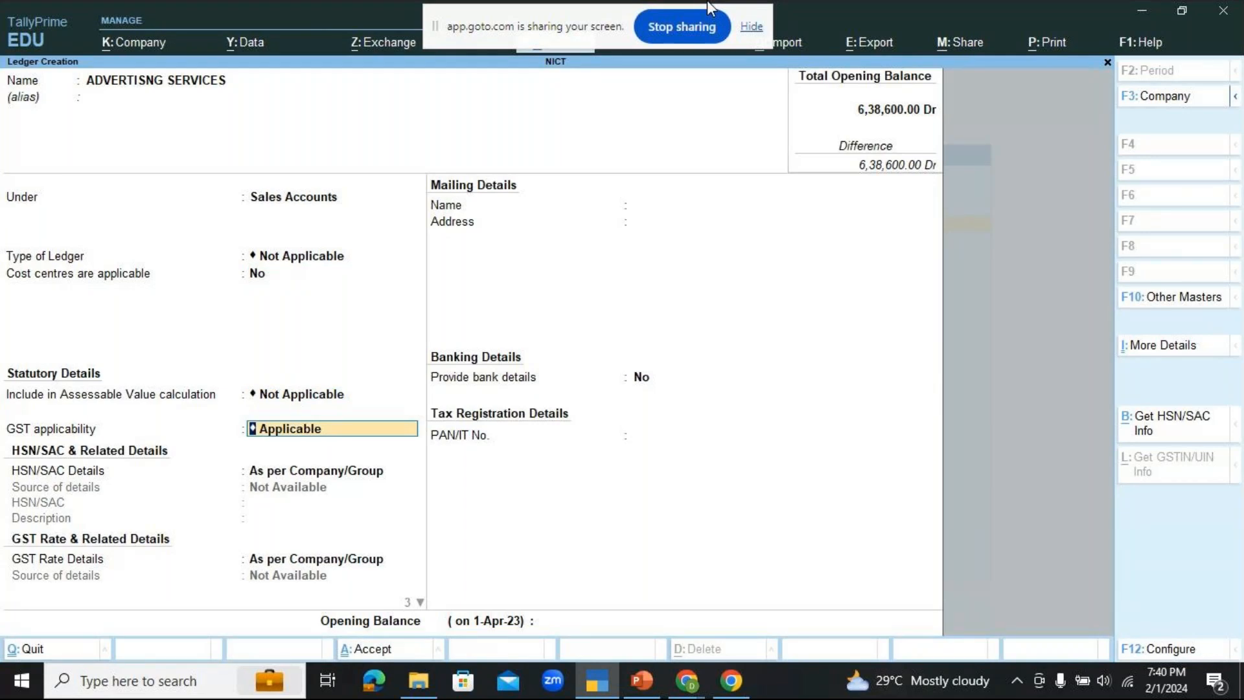
key("Return")
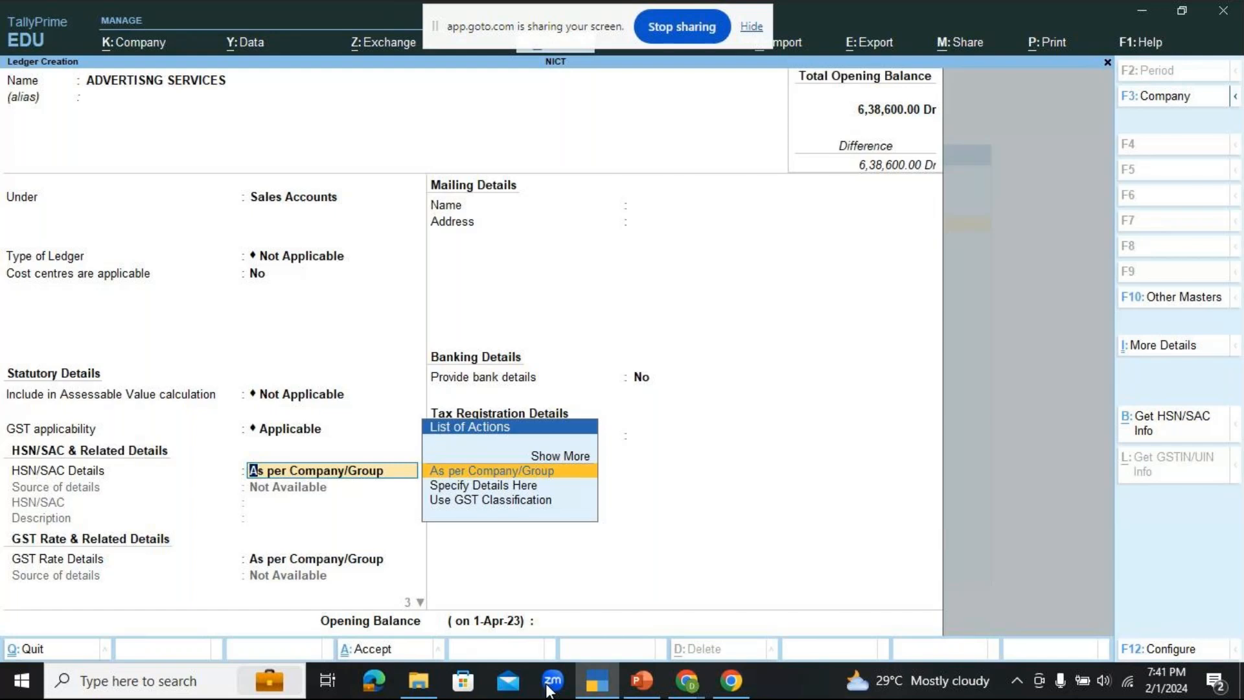
Step: Check the GoTo meeting window in Chrome, return to TallyPrime and set the ledger's HSN/SAC details to Specify Details Here
mouse_move(687, 680)
left_click(748, 596)
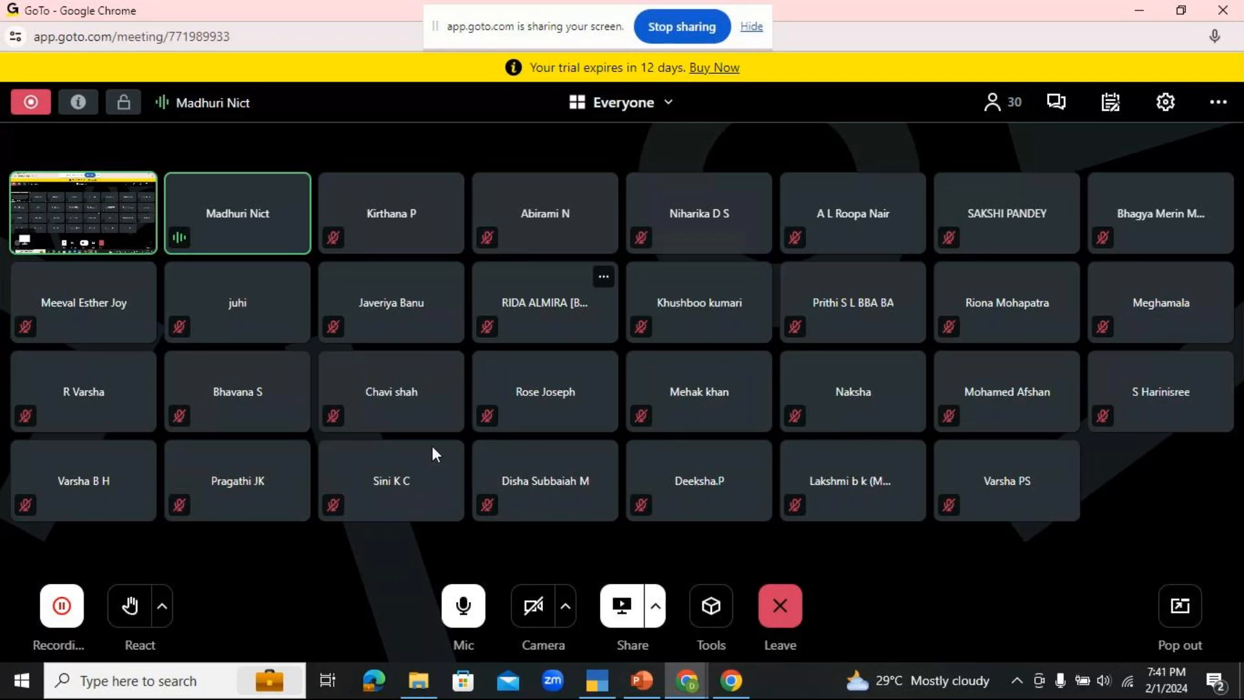
left_click(599, 671)
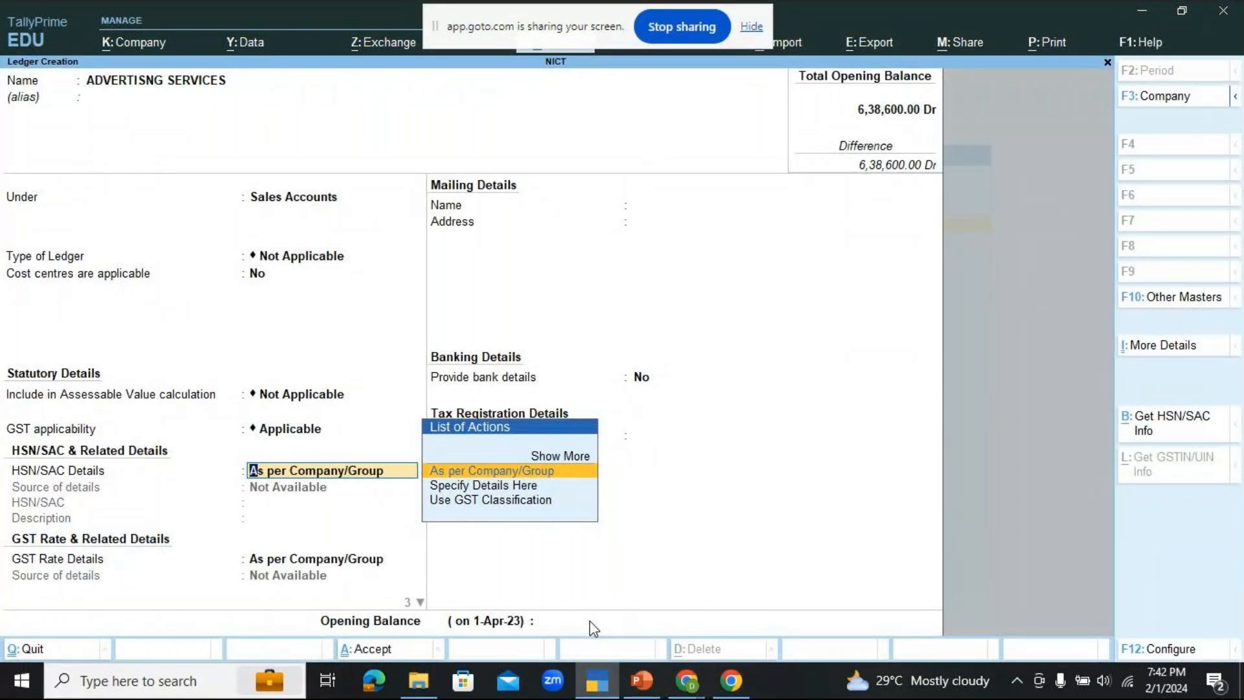
key("Down")
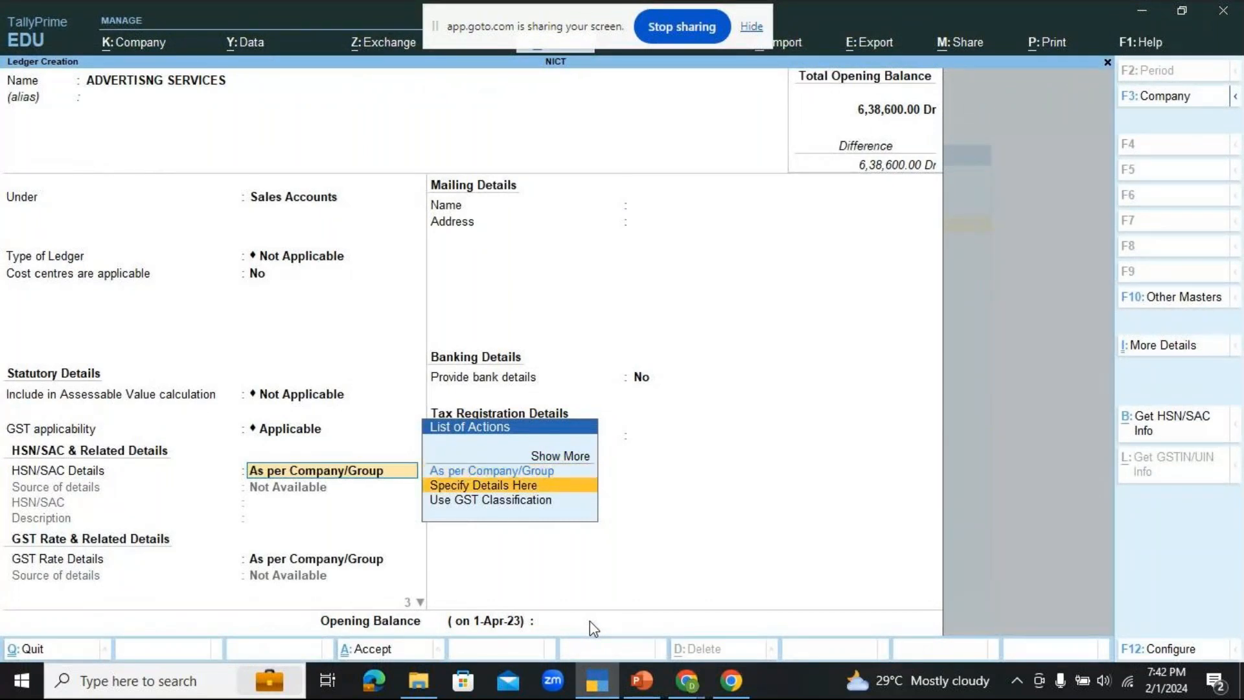
key("Return")
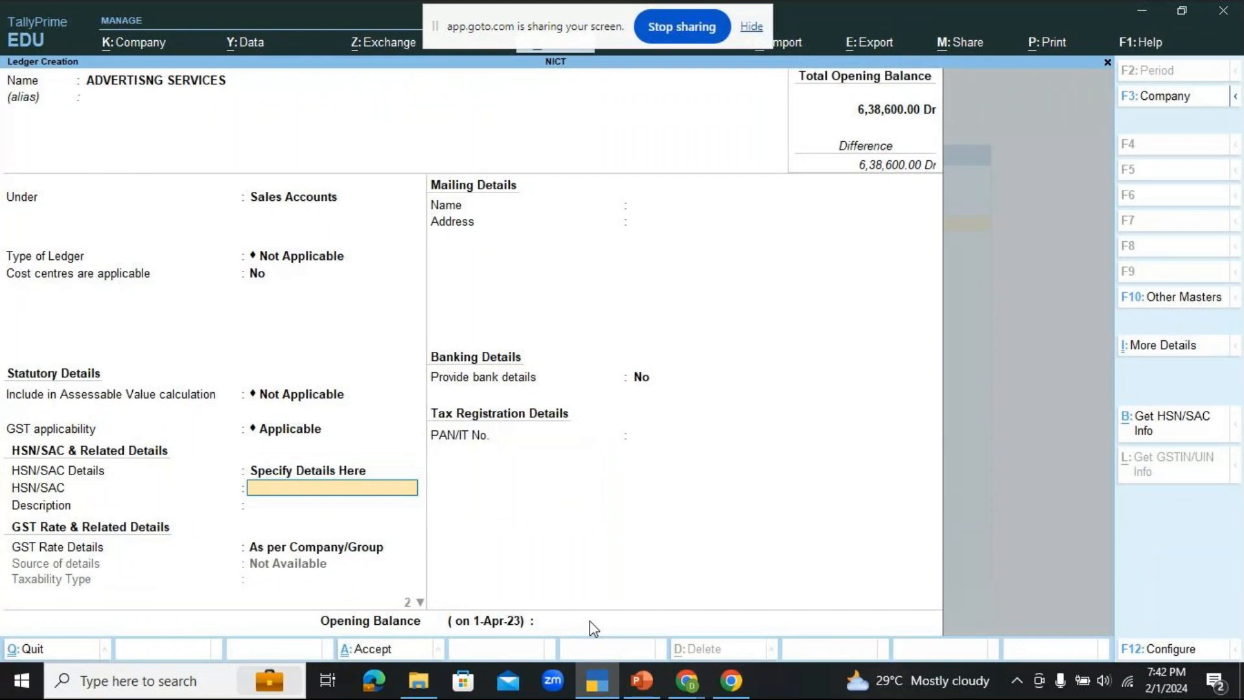
Step: Switch to the Chrome window with the GoTo meetings page and open a new browser tab
left_click(731, 692)
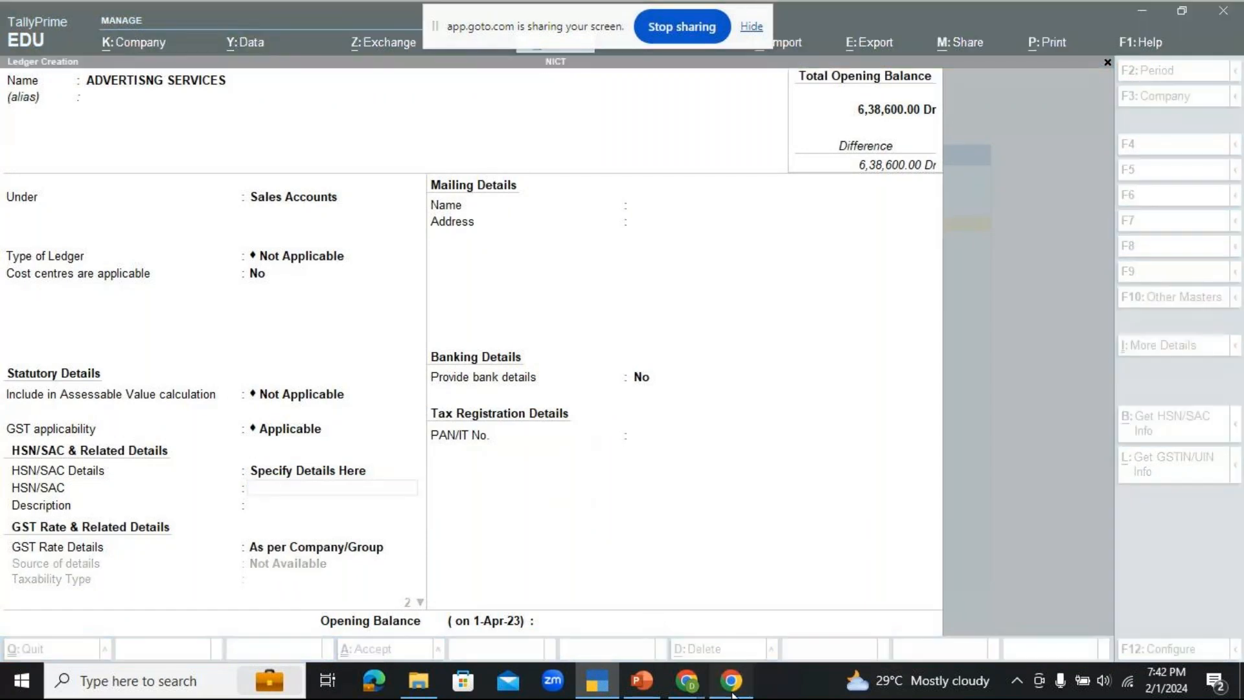
mouse_move(687, 680)
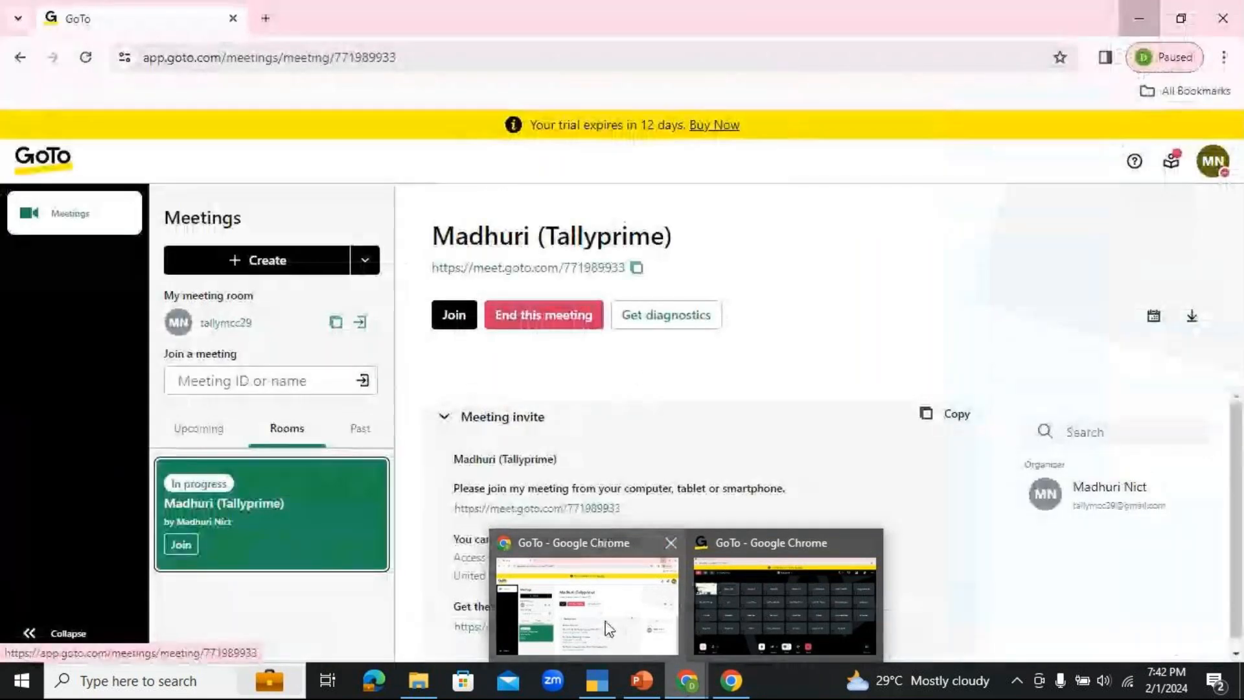
left_click(608, 622)
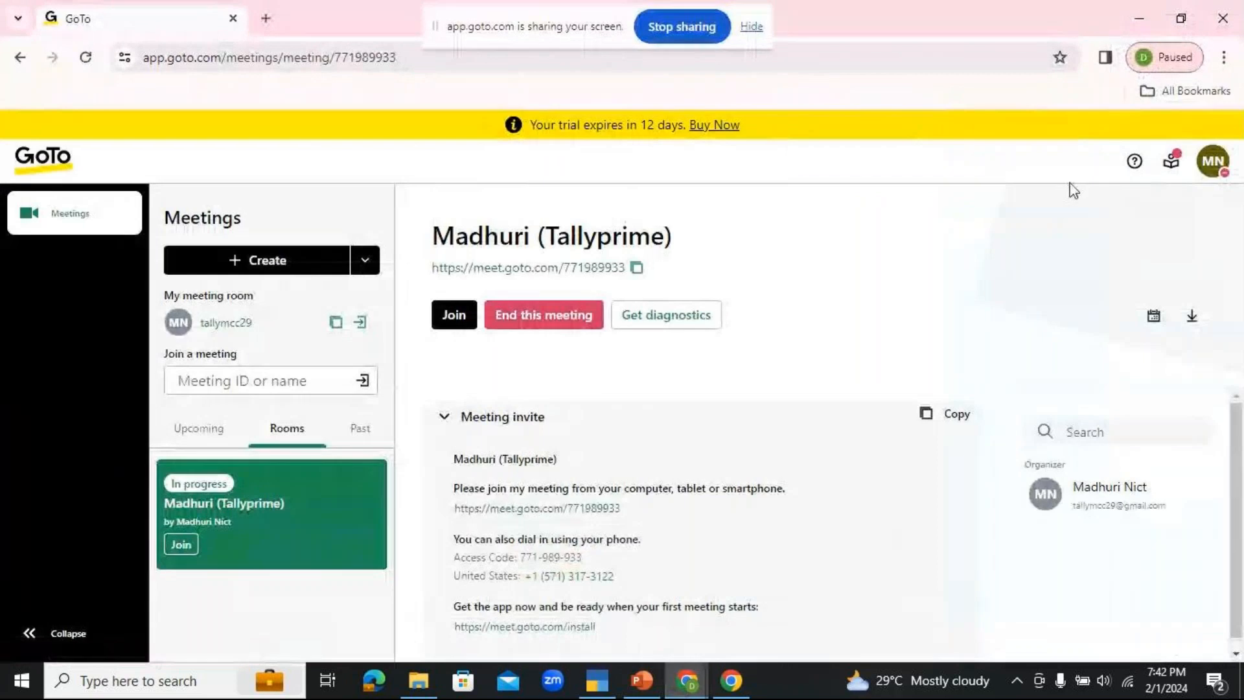
left_click(540, 6)
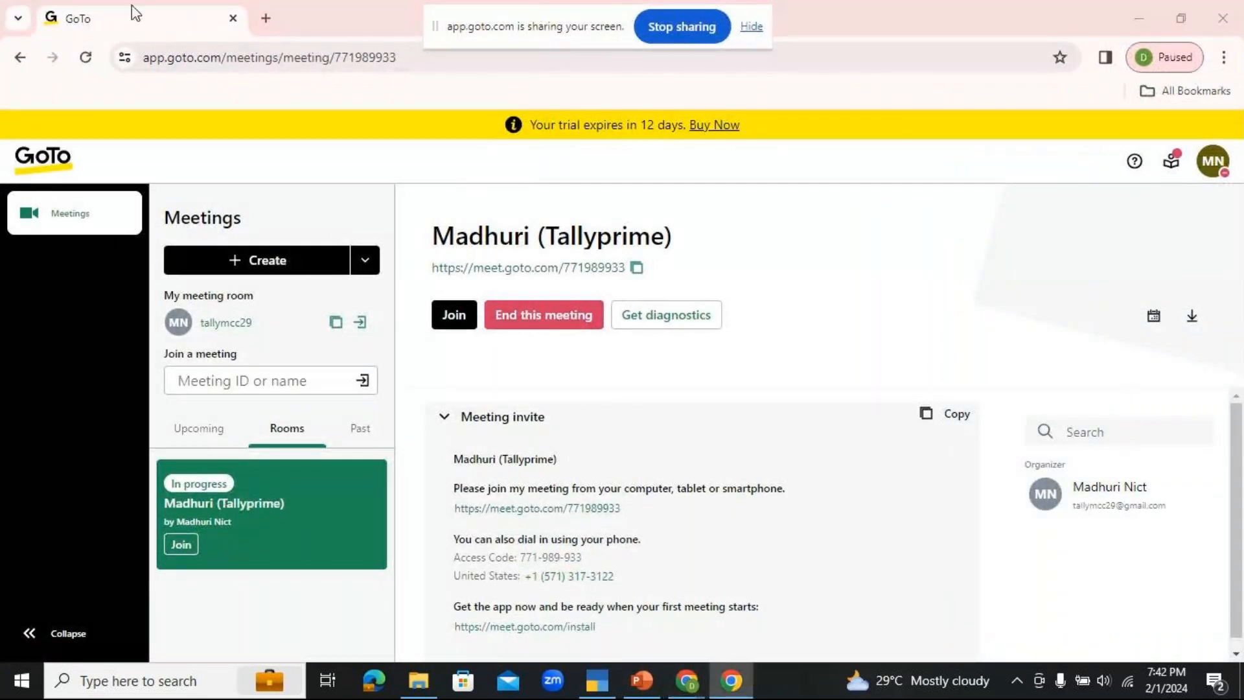
left_click(279, 18)
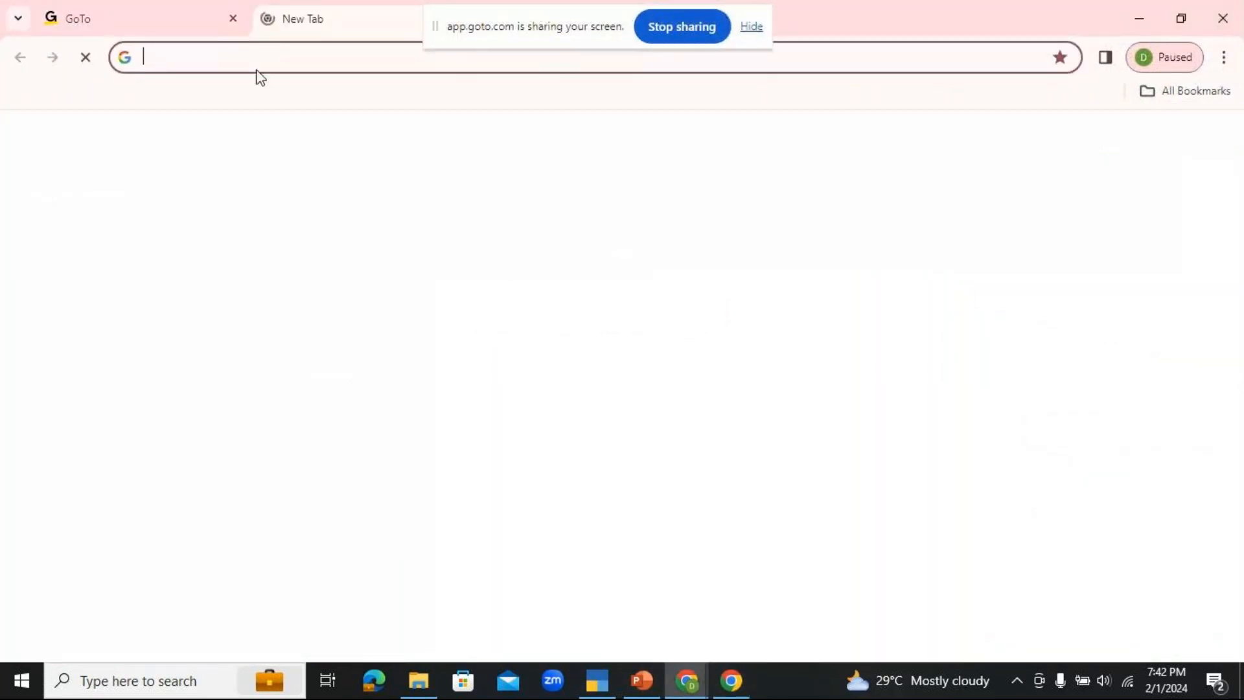
Step: Search Google for "SAC CODE FOR ADVERTISING SERVICES"
left_click(606, 398)
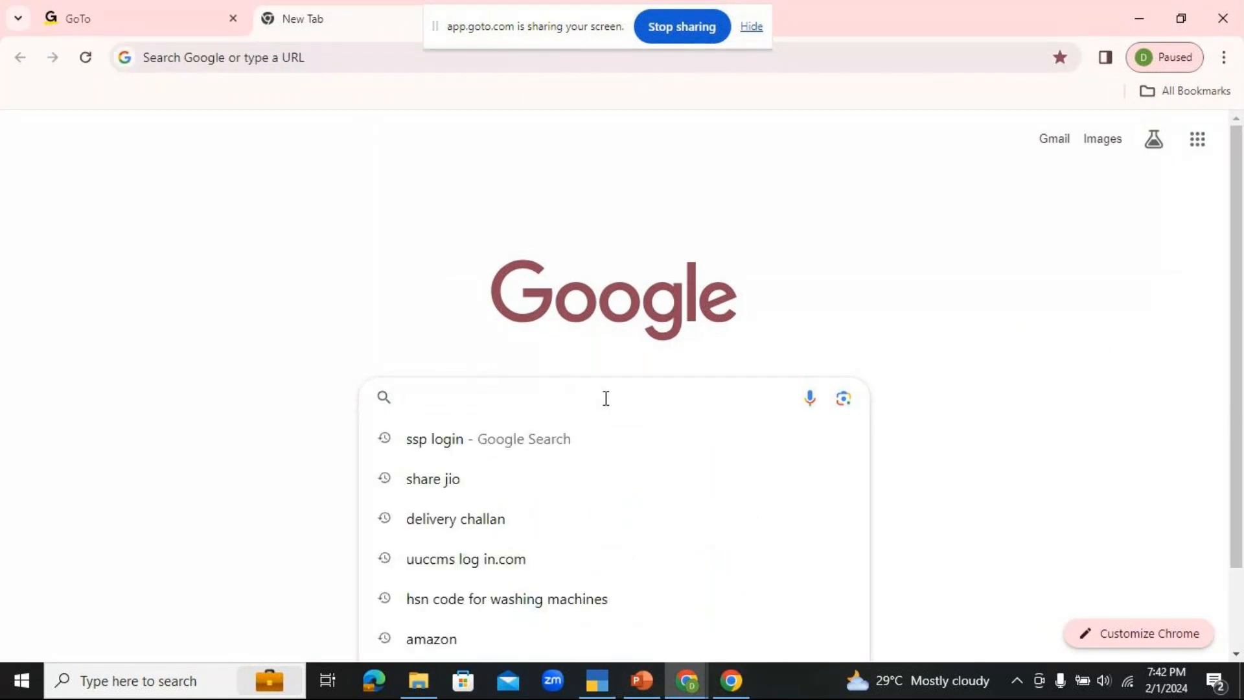
type("s")
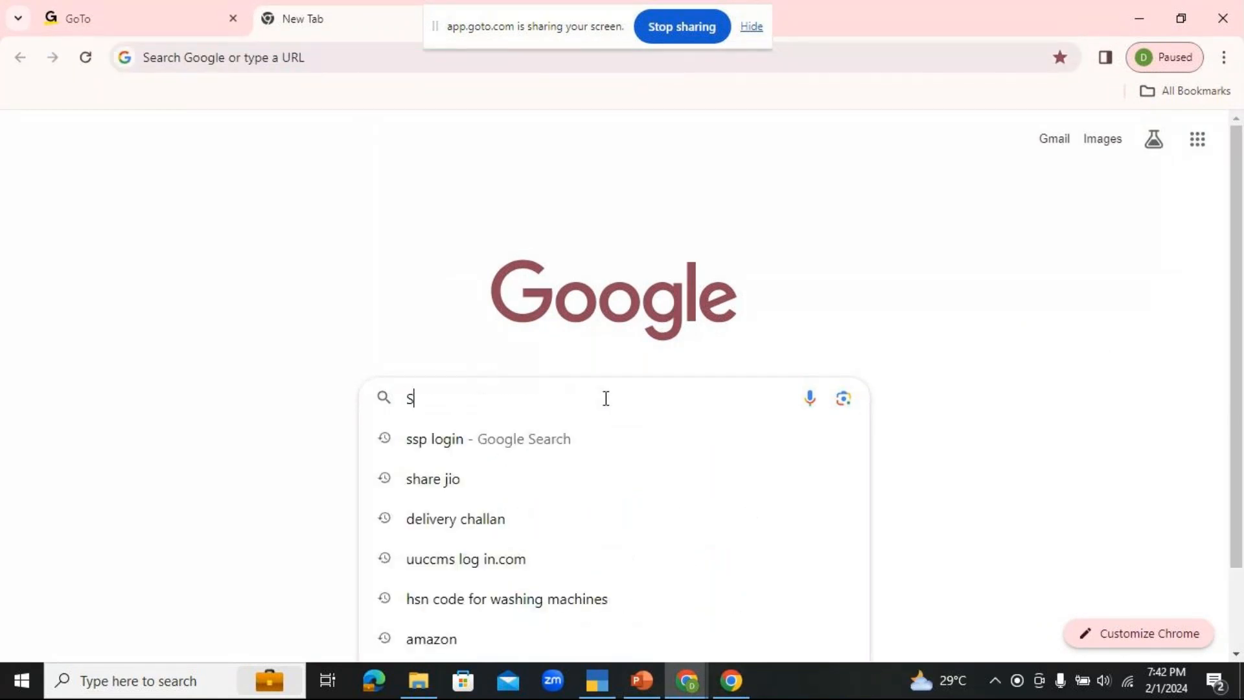
type("AC CODE")
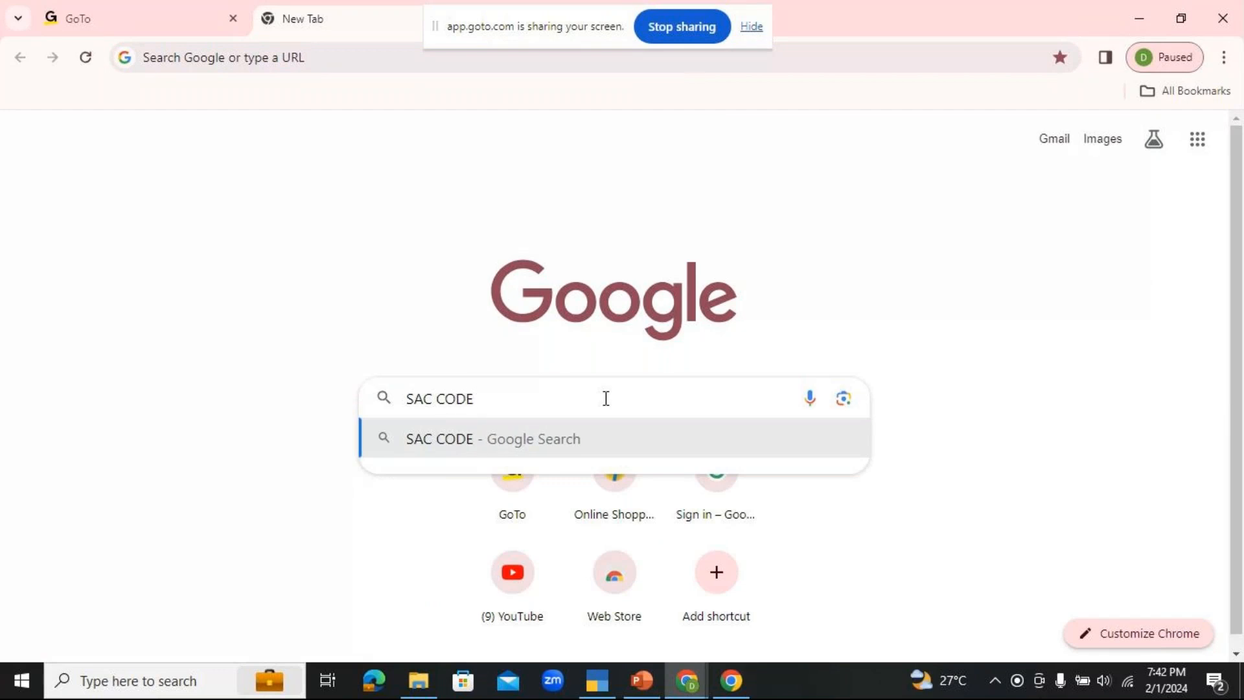
type(" FOR ADVER")
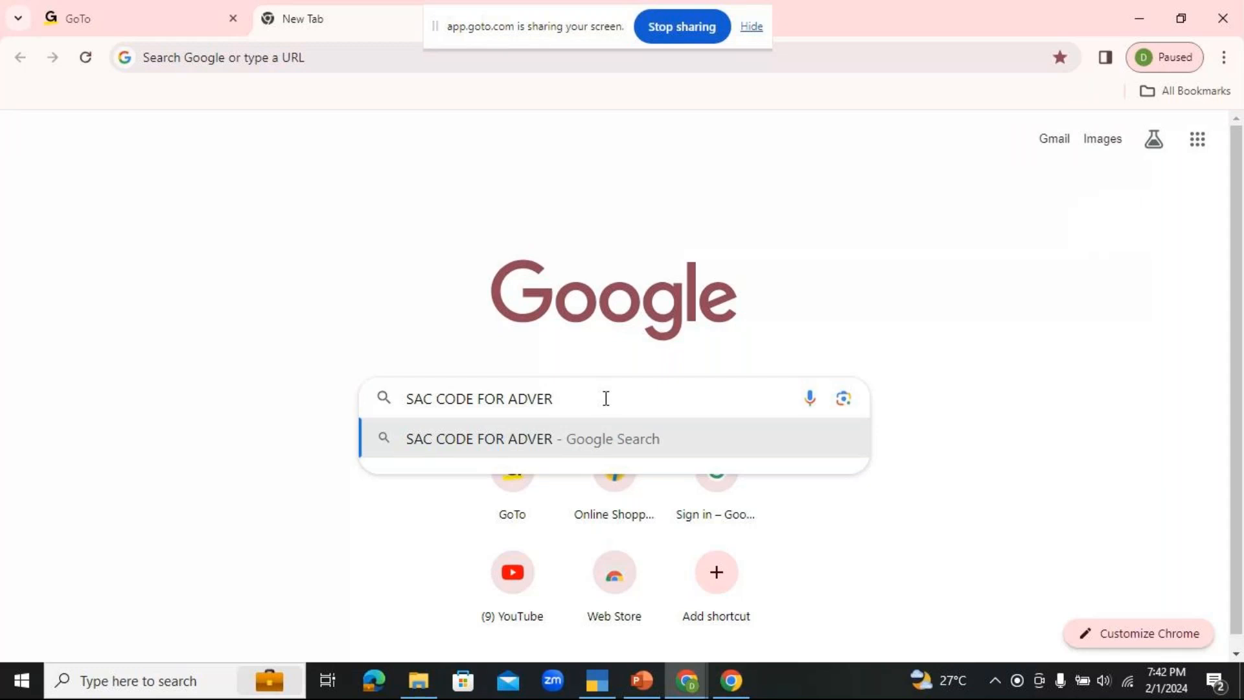
type("TISING ")
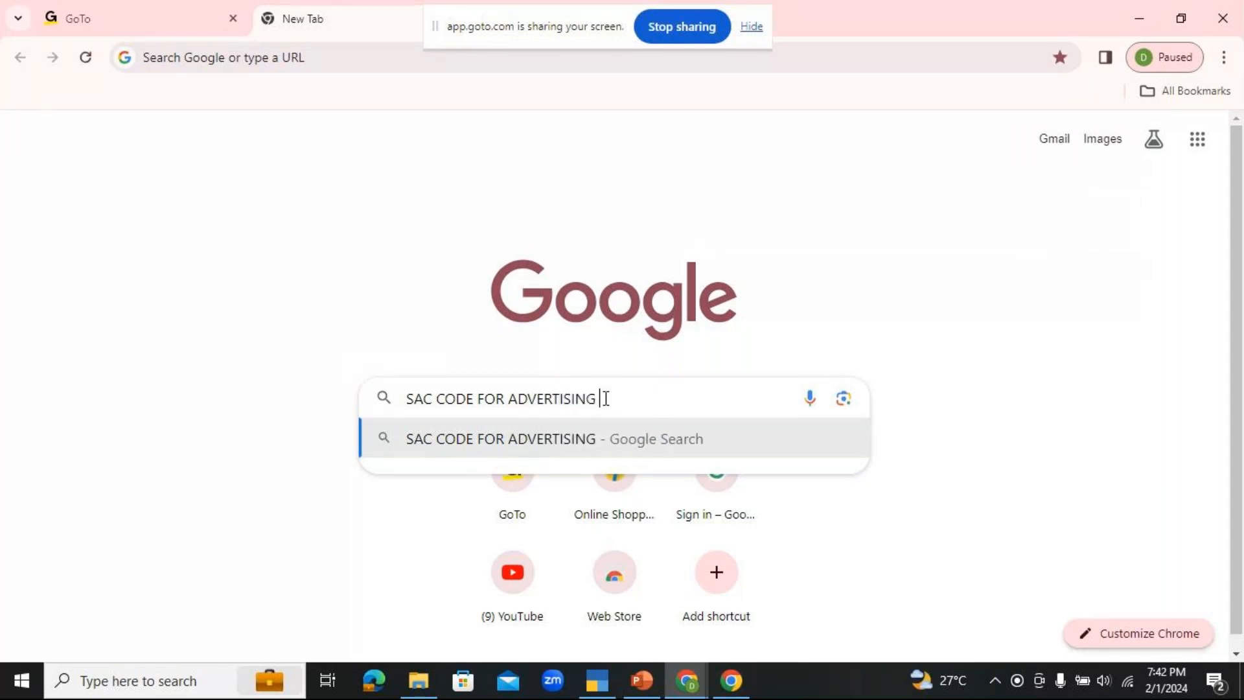
type("SERV")
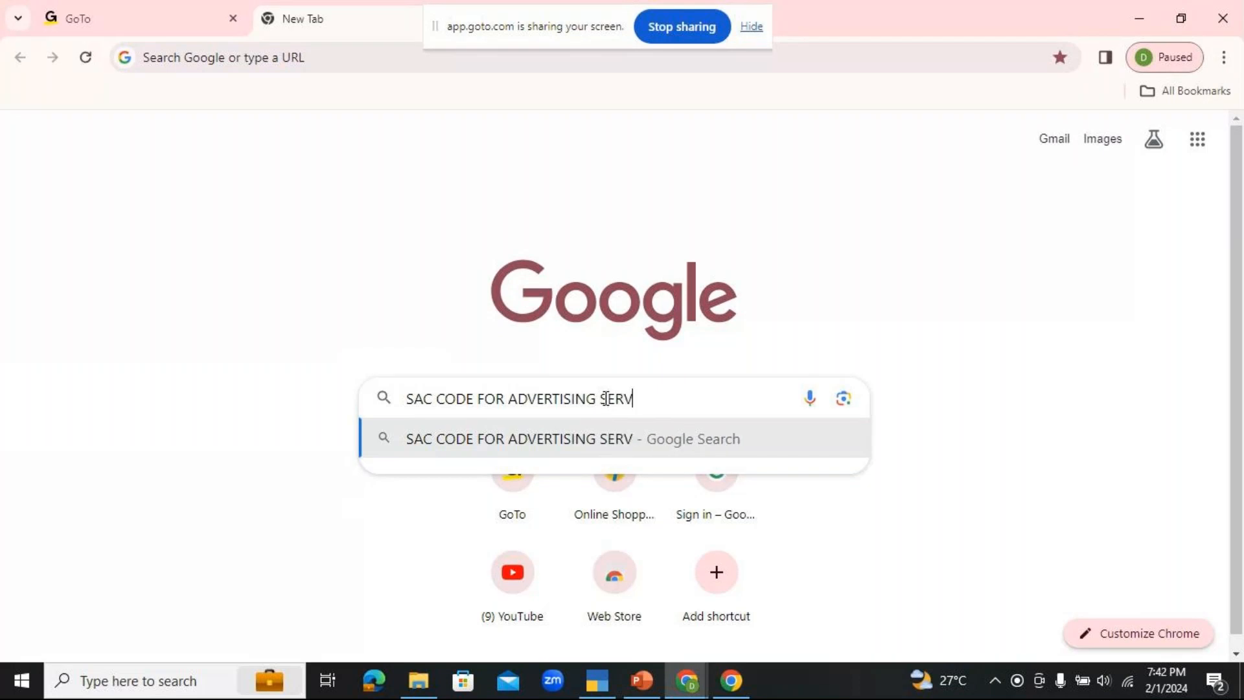
type("ICES")
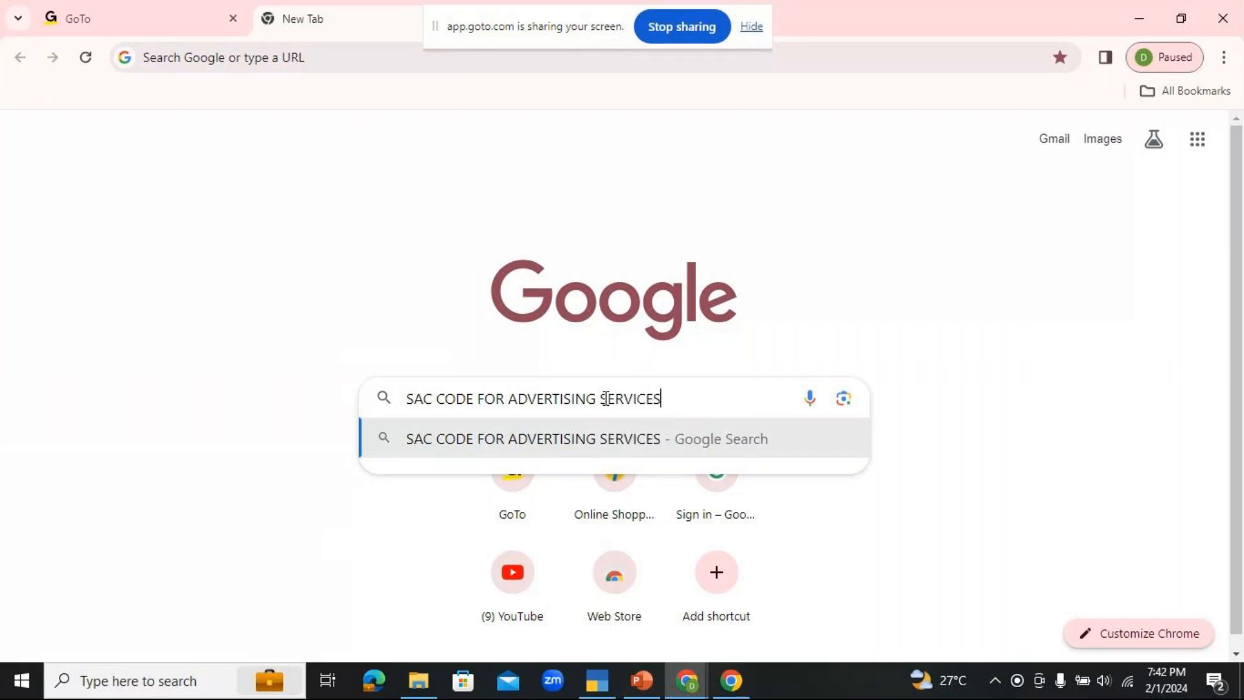
key("Return")
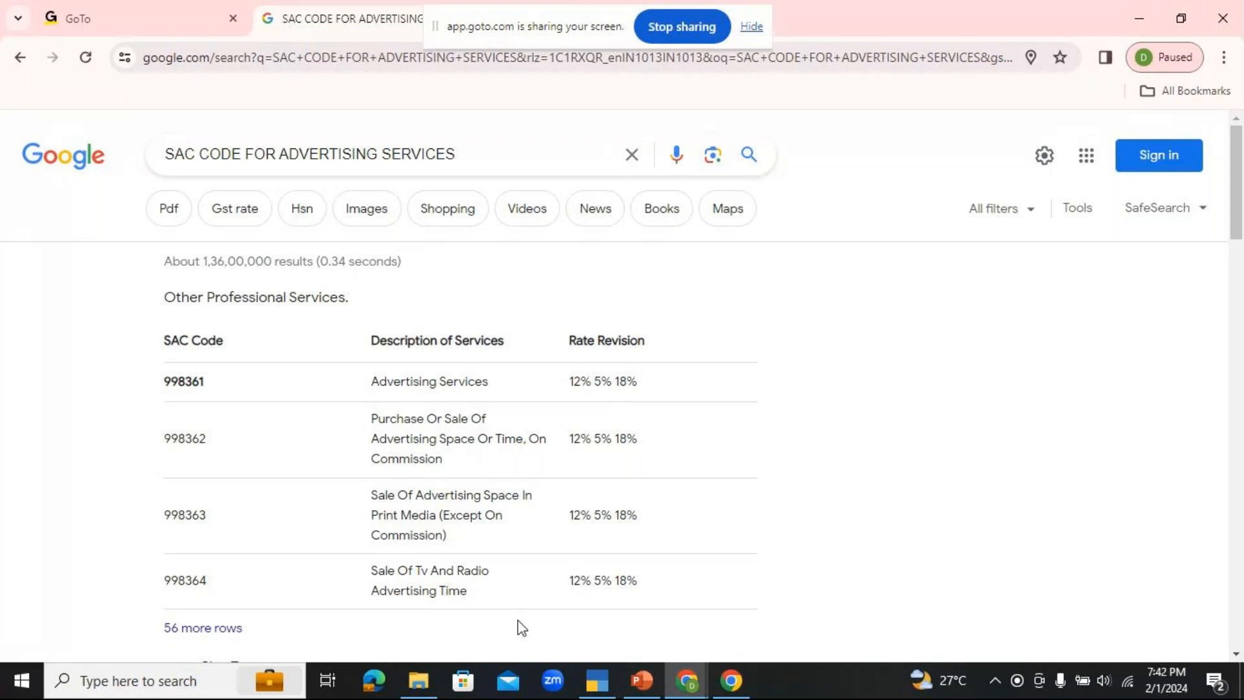
Step: Return to TallyPrime and enter HSN/SAC 9983 with the description ADVERTISING SERVICES in the ledger
left_click(609, 678)
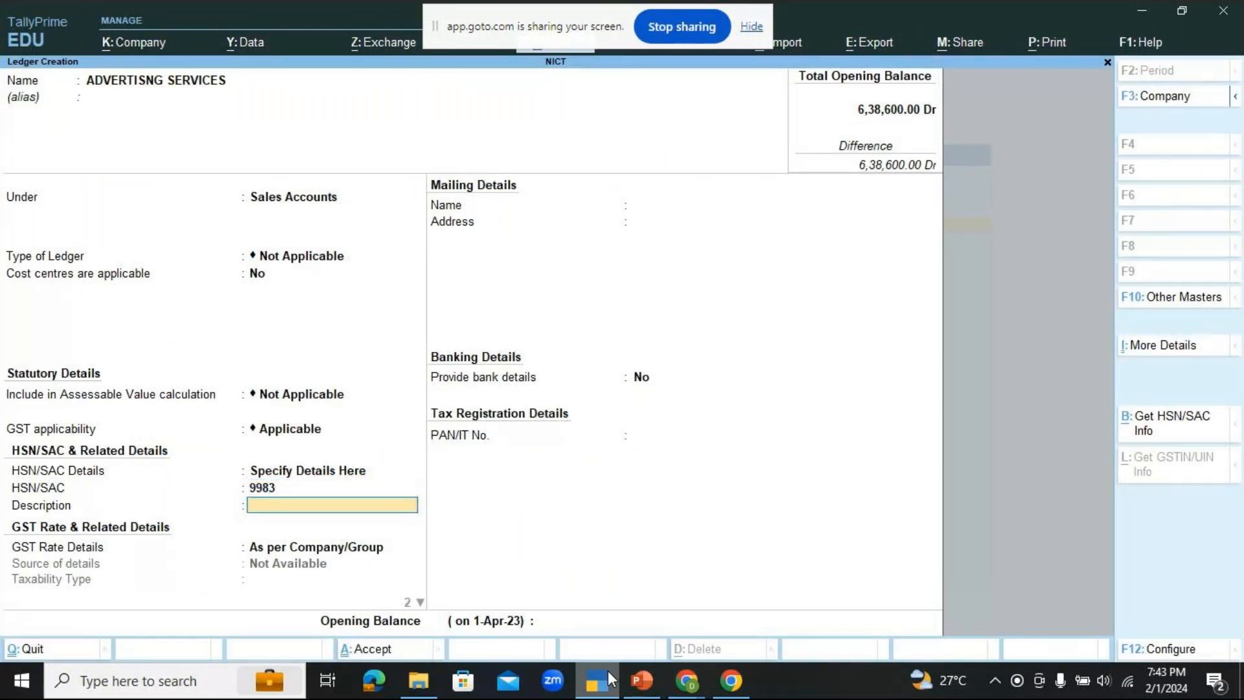
type("ADVERTIS")
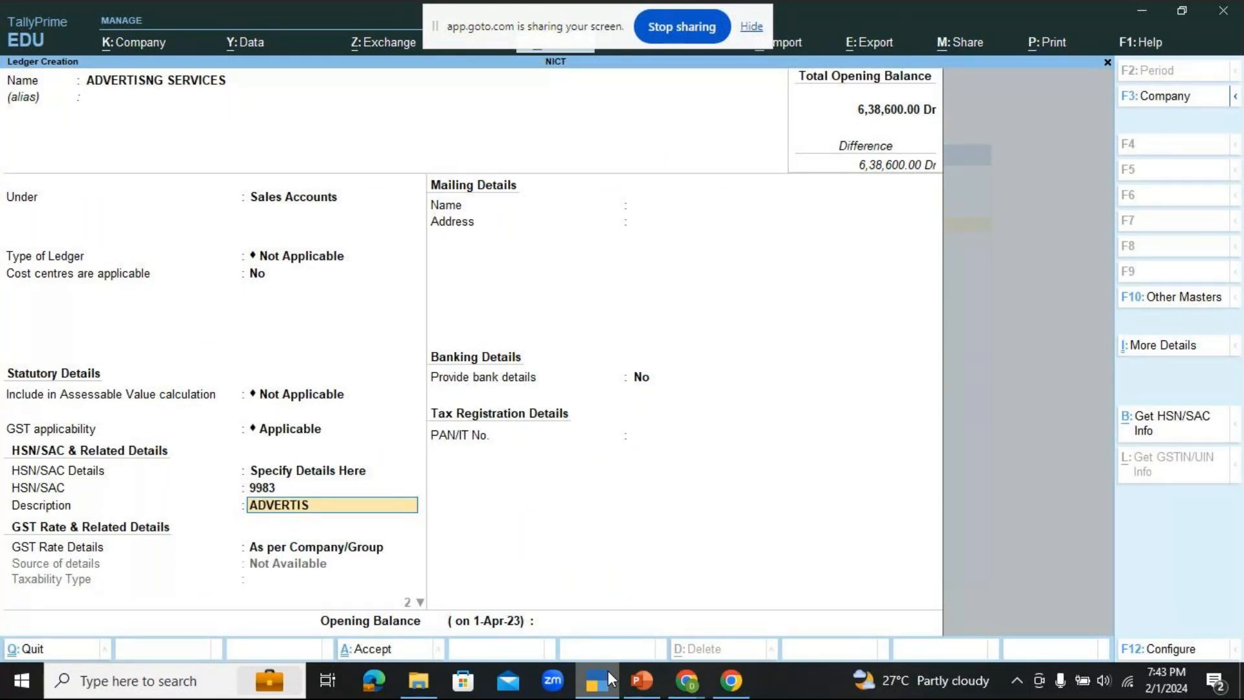
type("ING SERVICES")
key("Return")
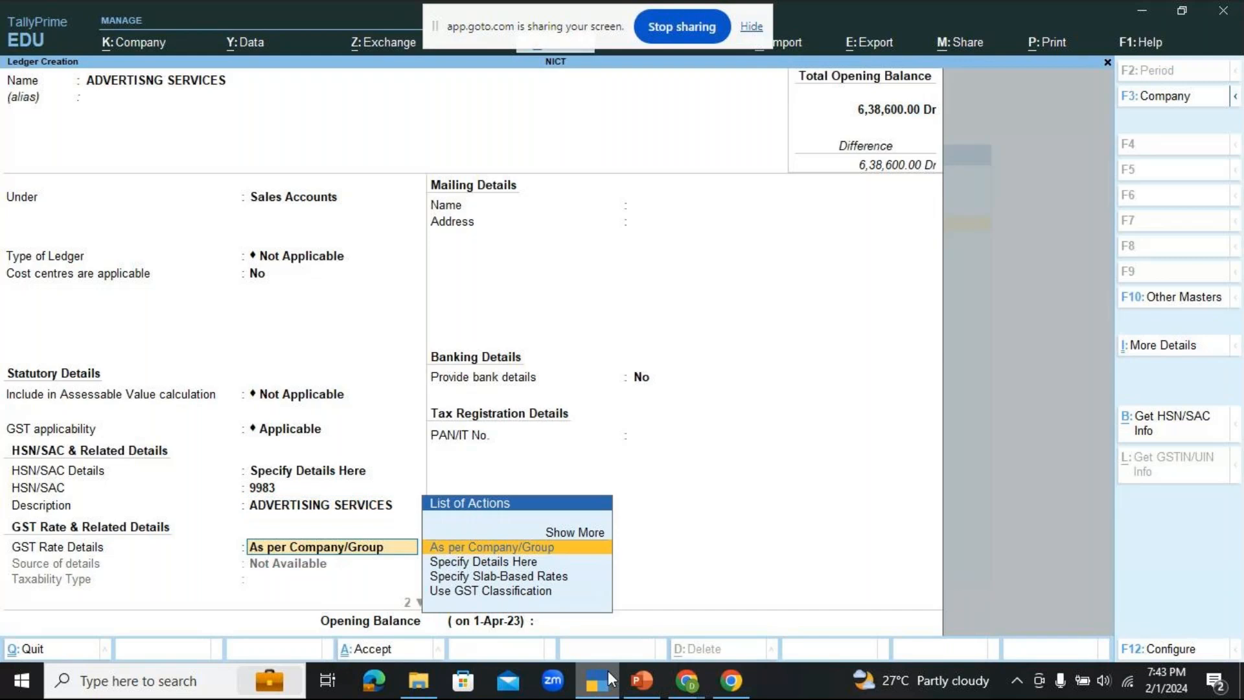
Step: Specify the ledger's GST rate details here as Taxable at 18% with supply type Services, and leave bank details and PAN unset
key("Down")
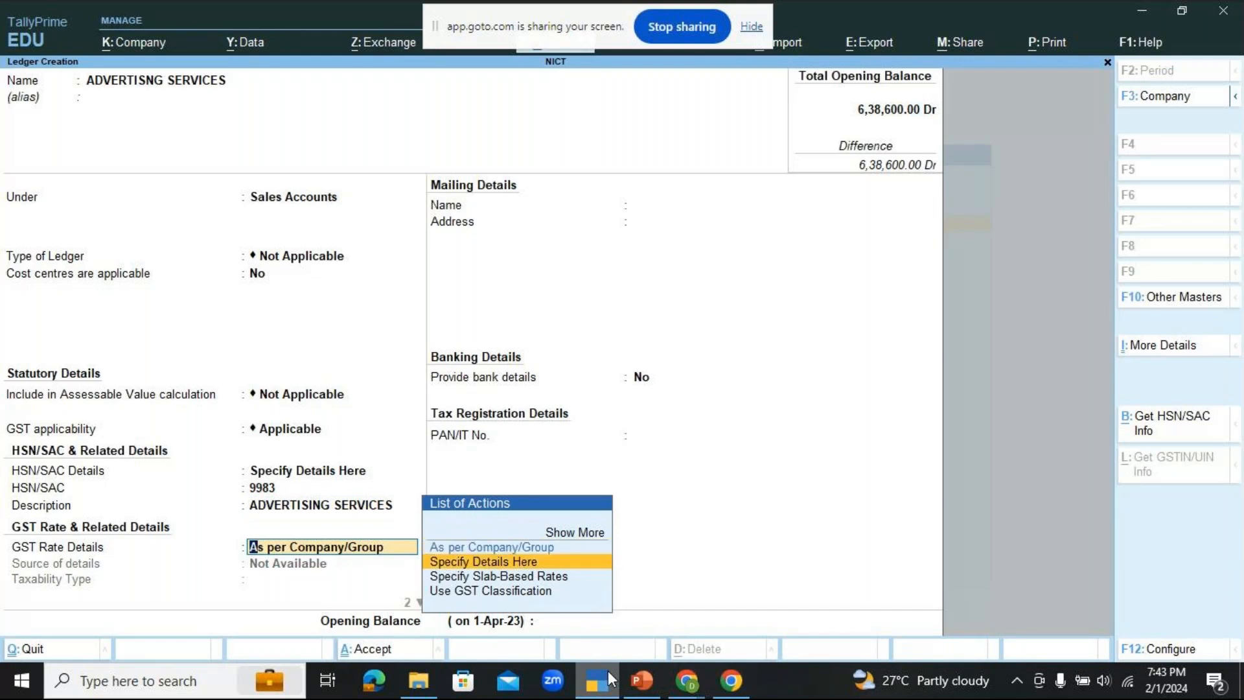
key("Return")
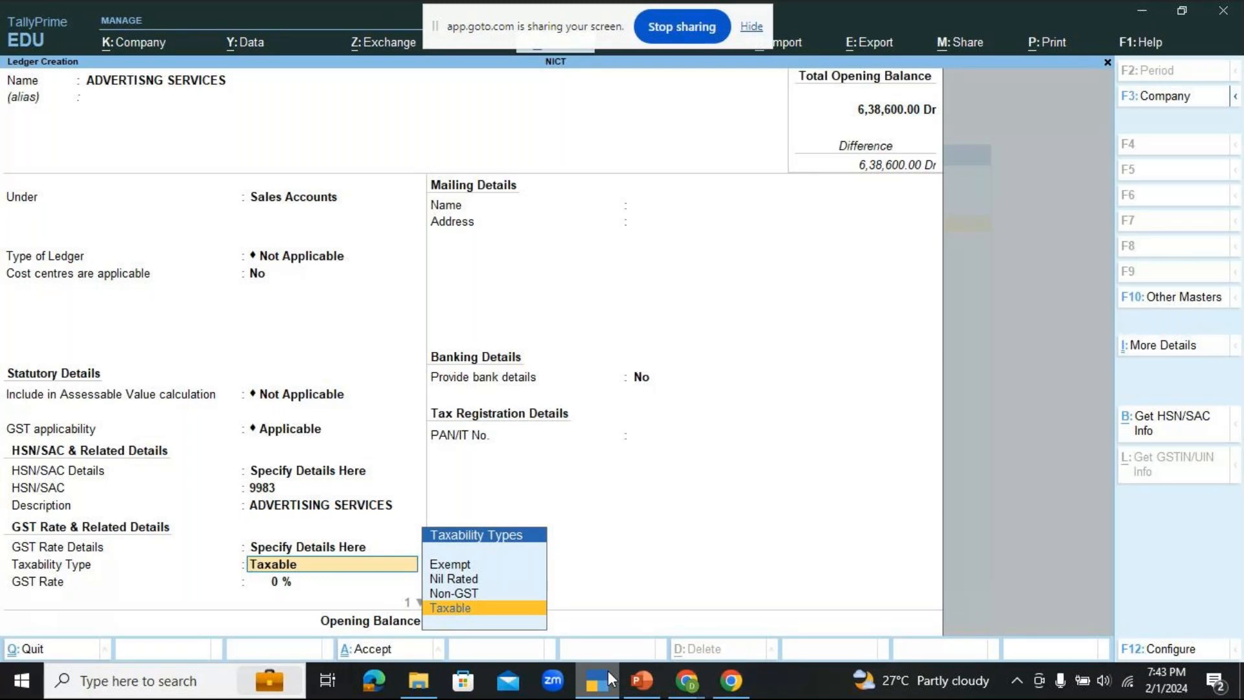
key("Return")
type("18")
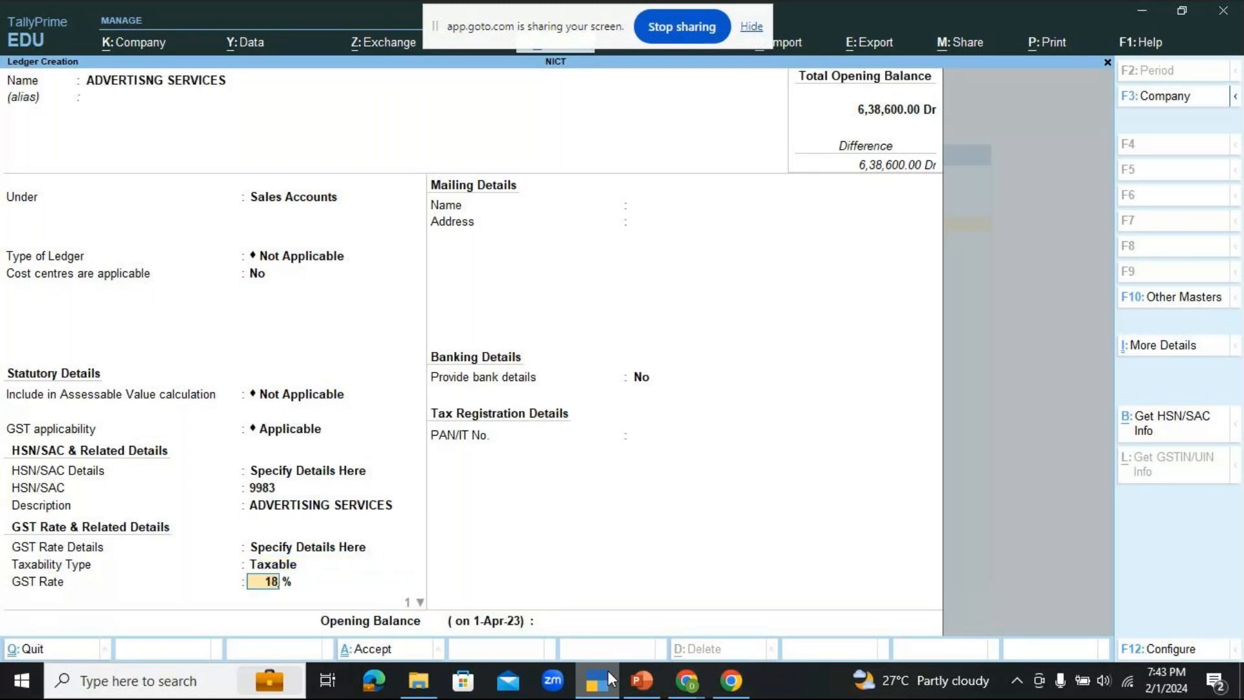
key("Return")
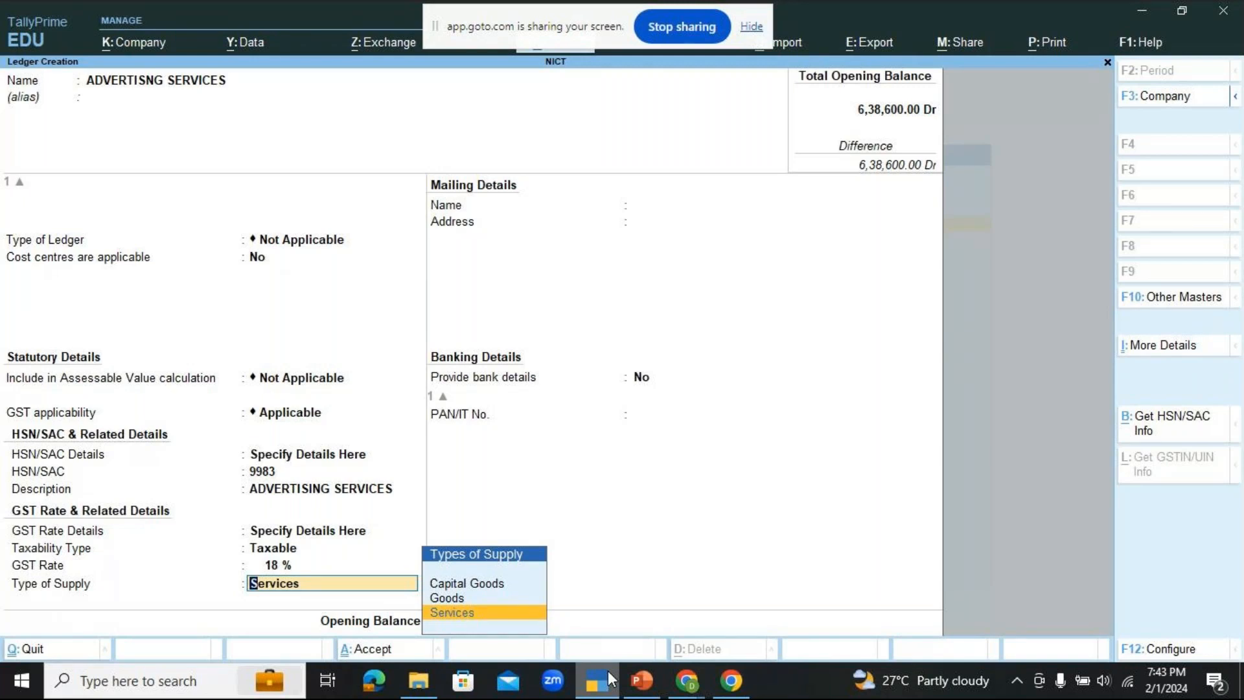
key("Return")
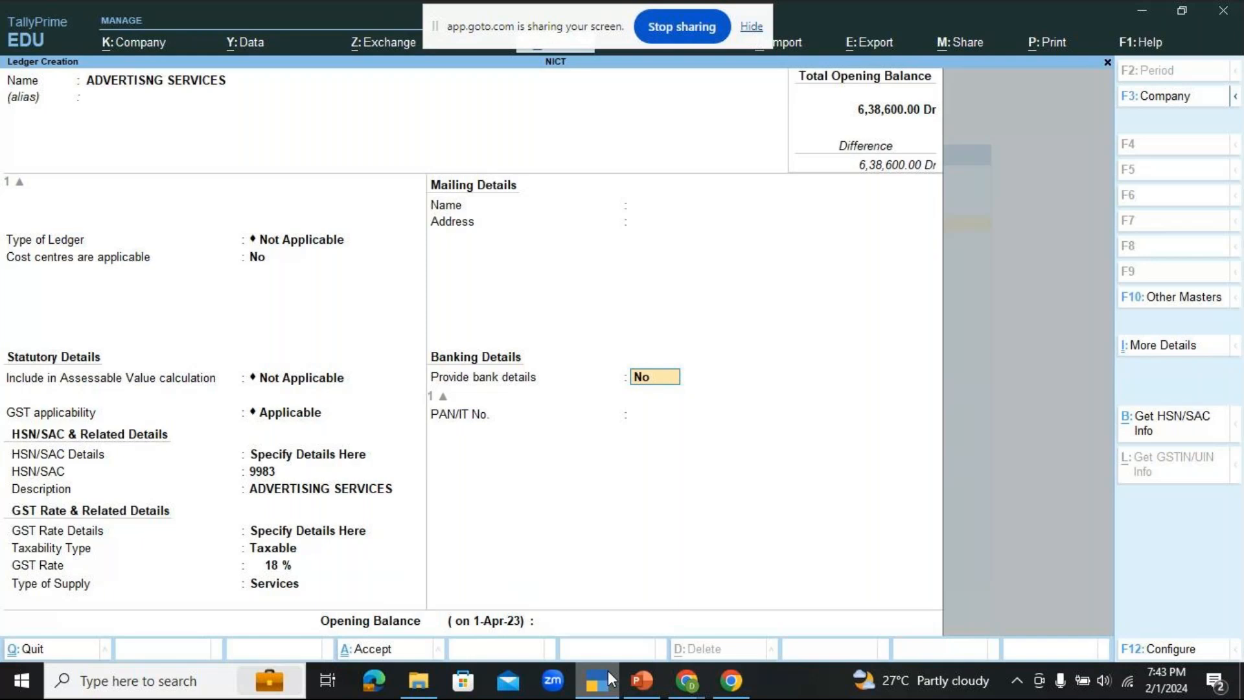
key("Return")
key("Return")
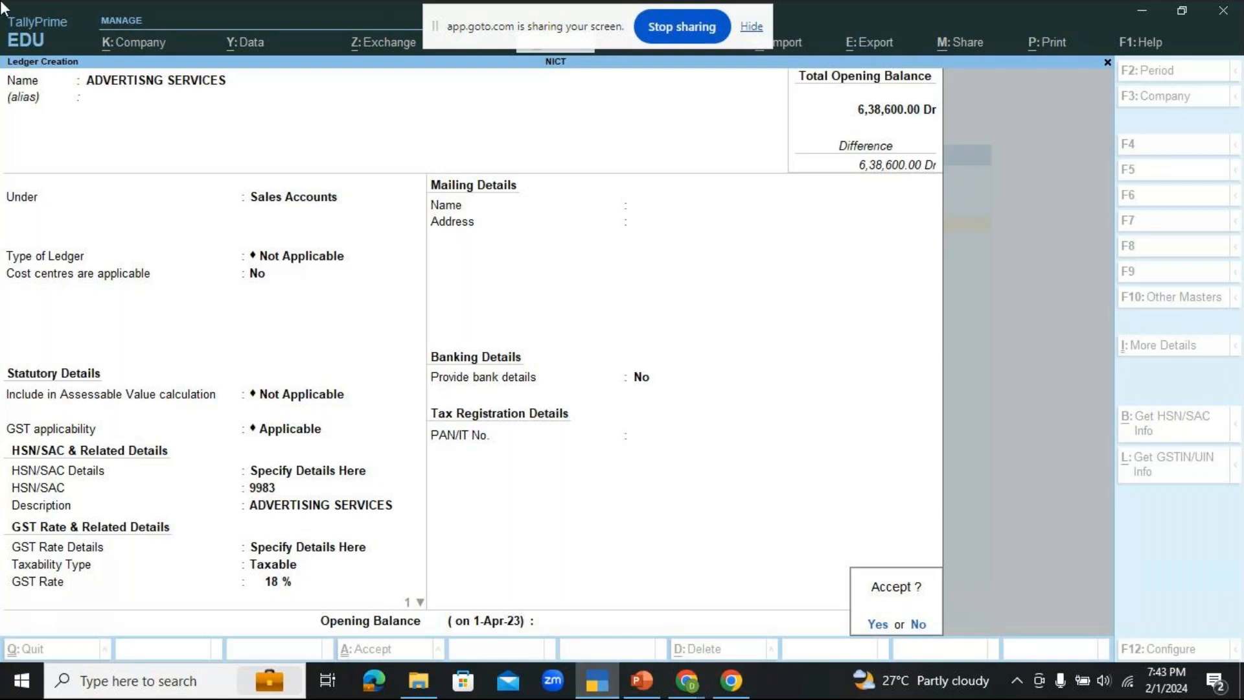
Step: Check the GoTo meeting window in Chrome and return to TallyPrime
left_click(695, 672)
left_click(784, 605)
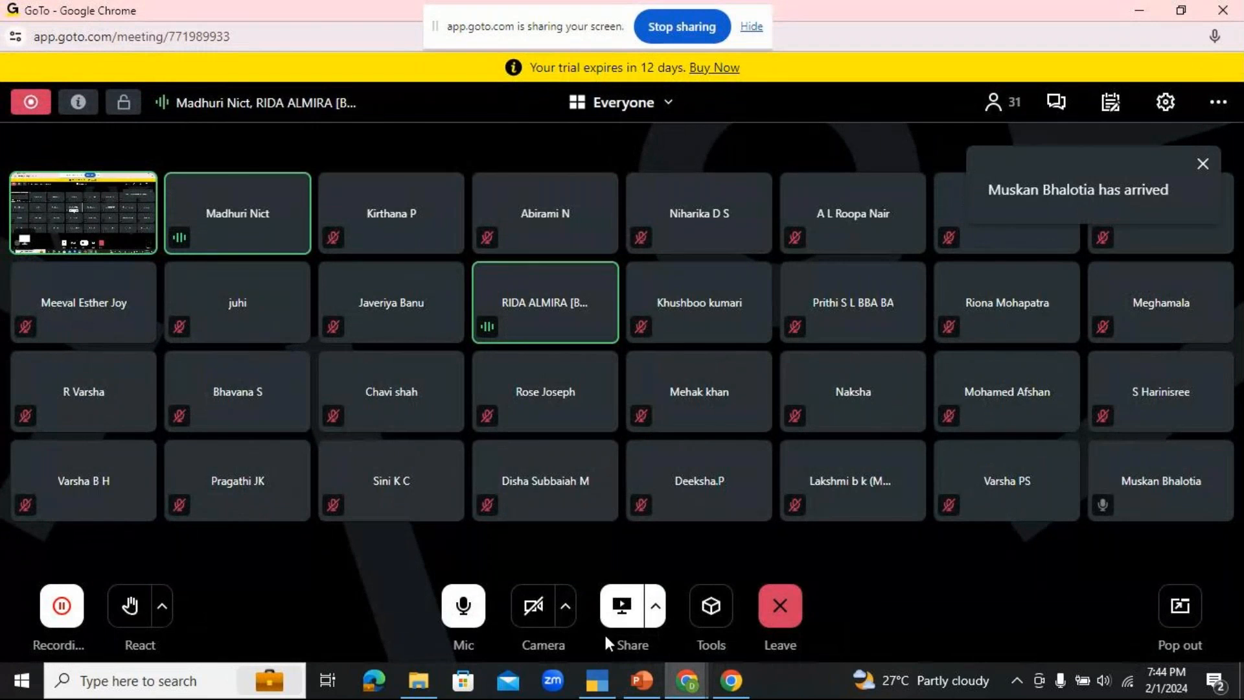
left_click(596, 680)
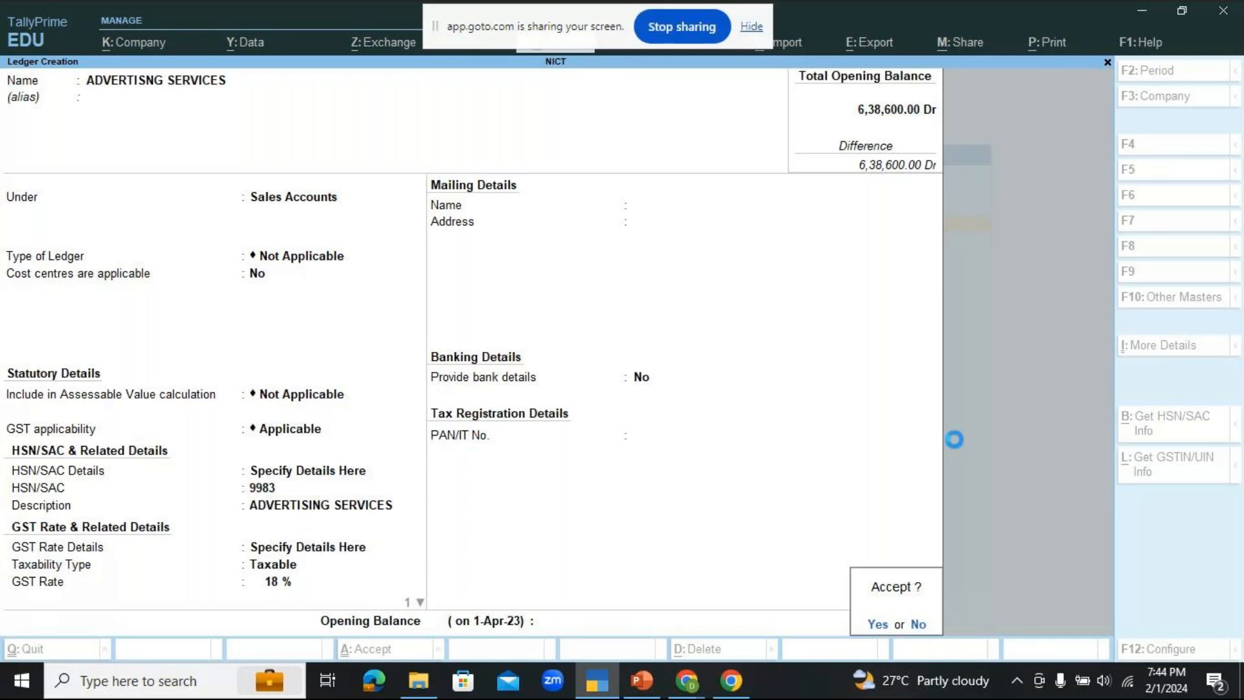
Step: Save the advertising services sales ledger and go back to the Gateway of Tally
key("Return")
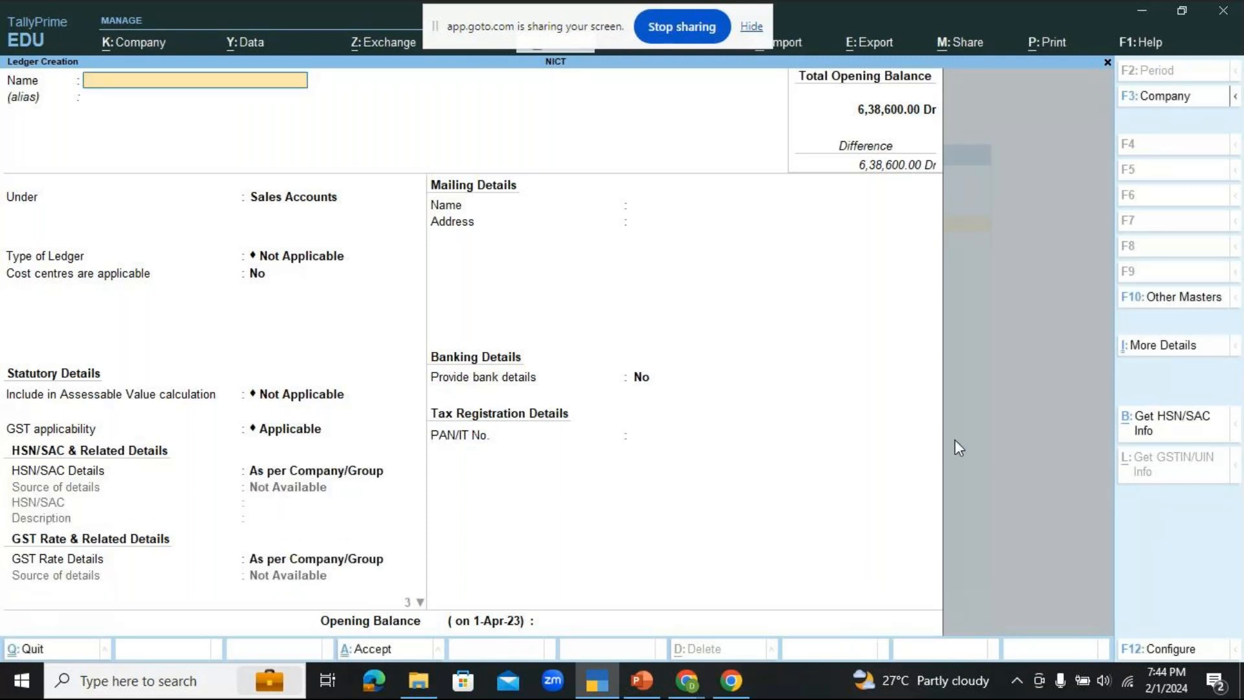
key("Escape")
key("Return")
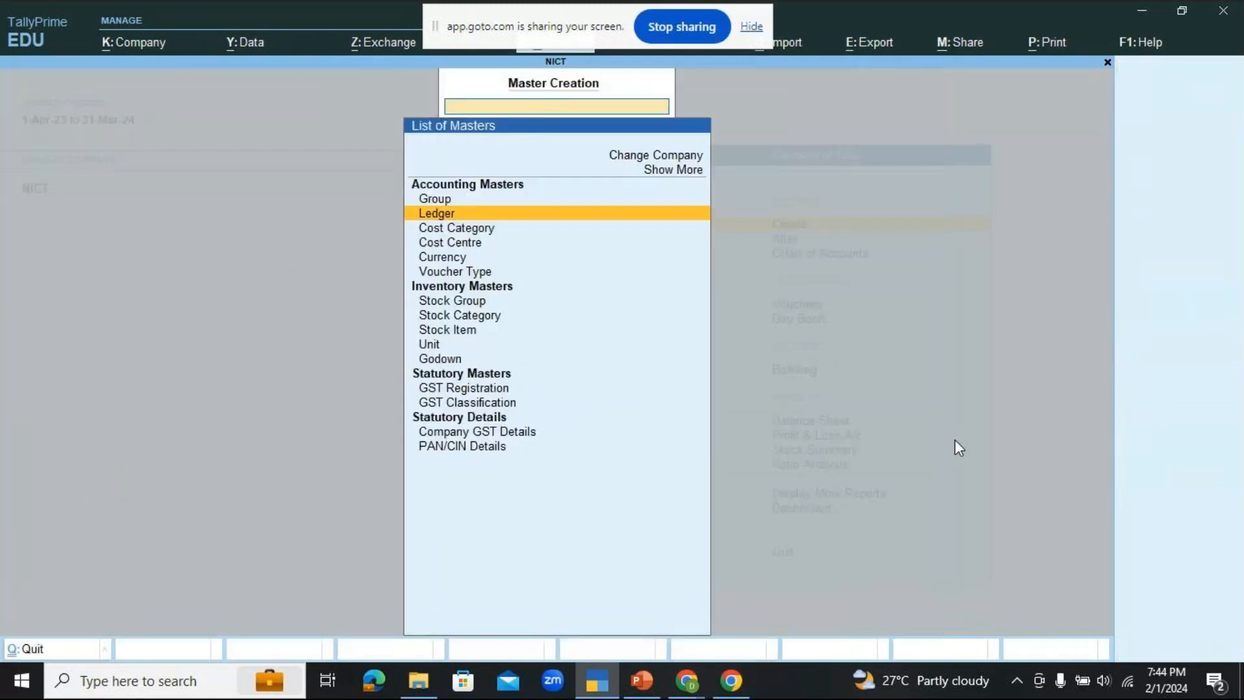
key("Escape")
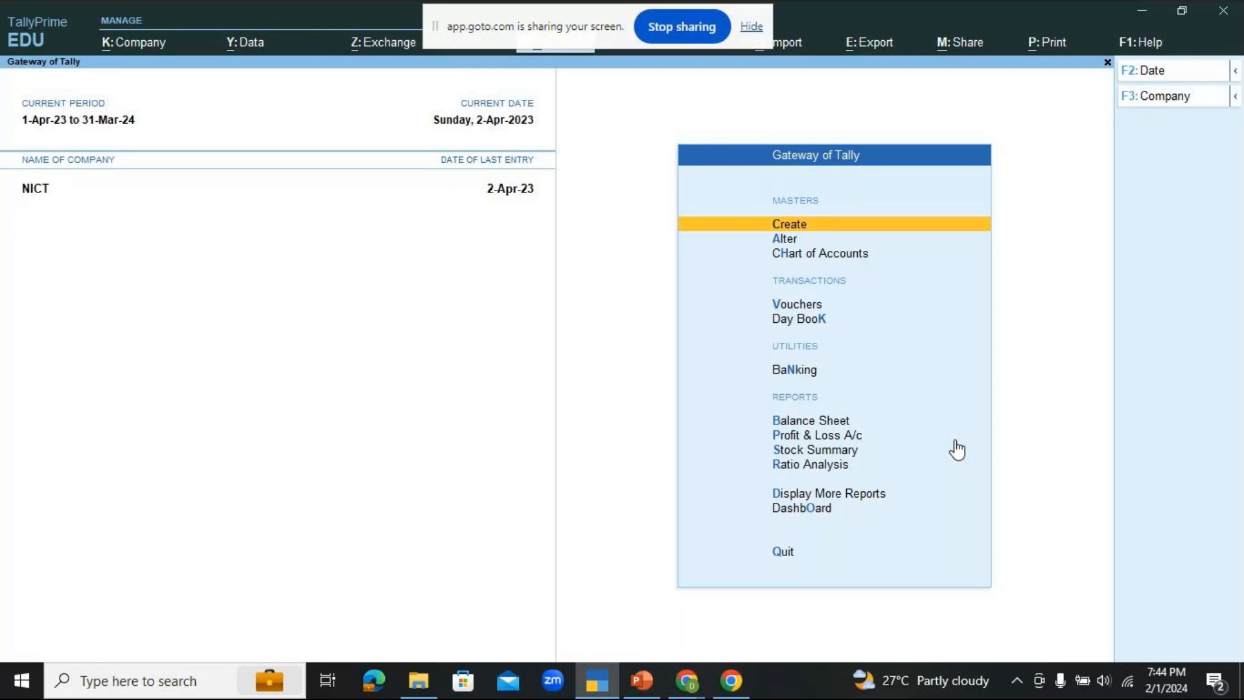
Step: Open a new sales voucher from the Gateway of Tally
key("Down")
key("Down")
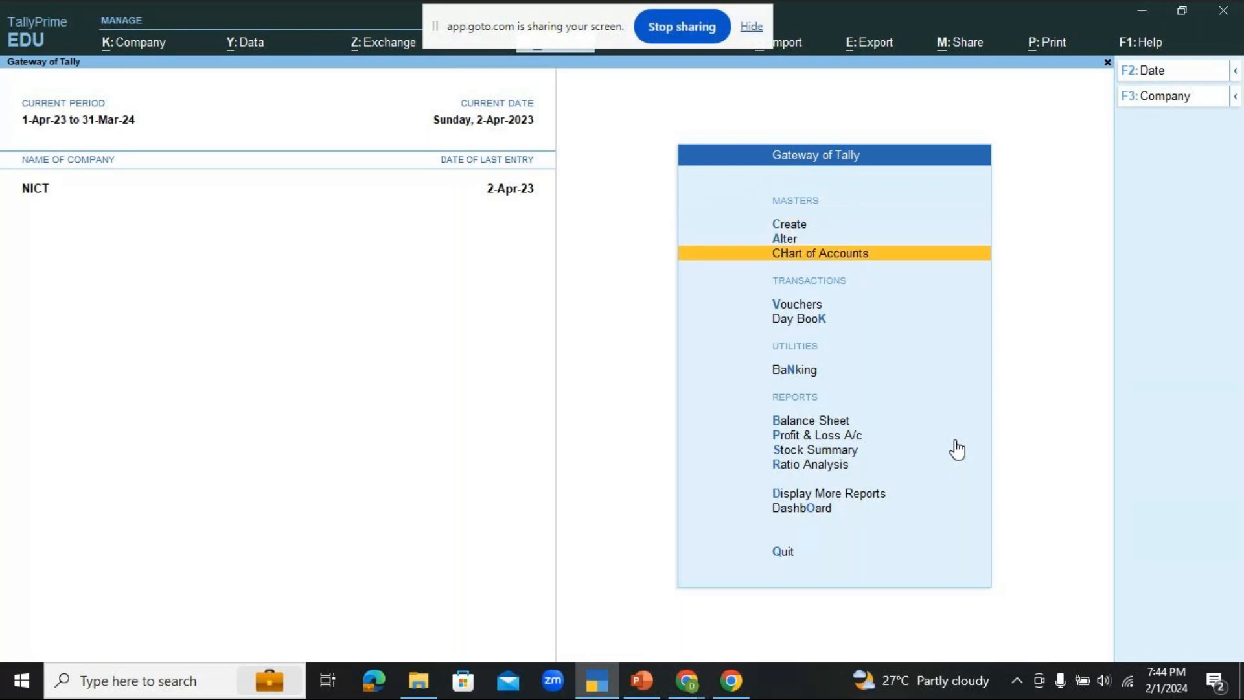
key("Down")
key("Return")
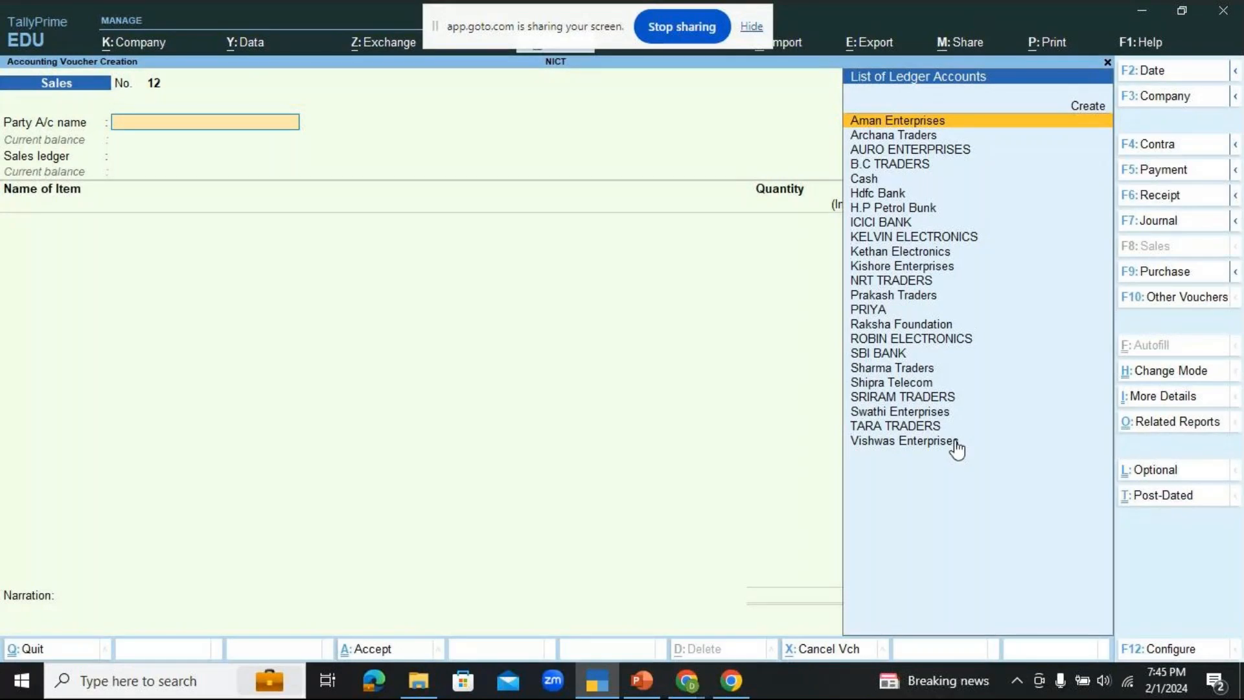
Step: In the voucher configuration, set Provide Rate Inclusive of Tax for Stock Items to No and save the configuration
key("F12")
left_click(903, 314)
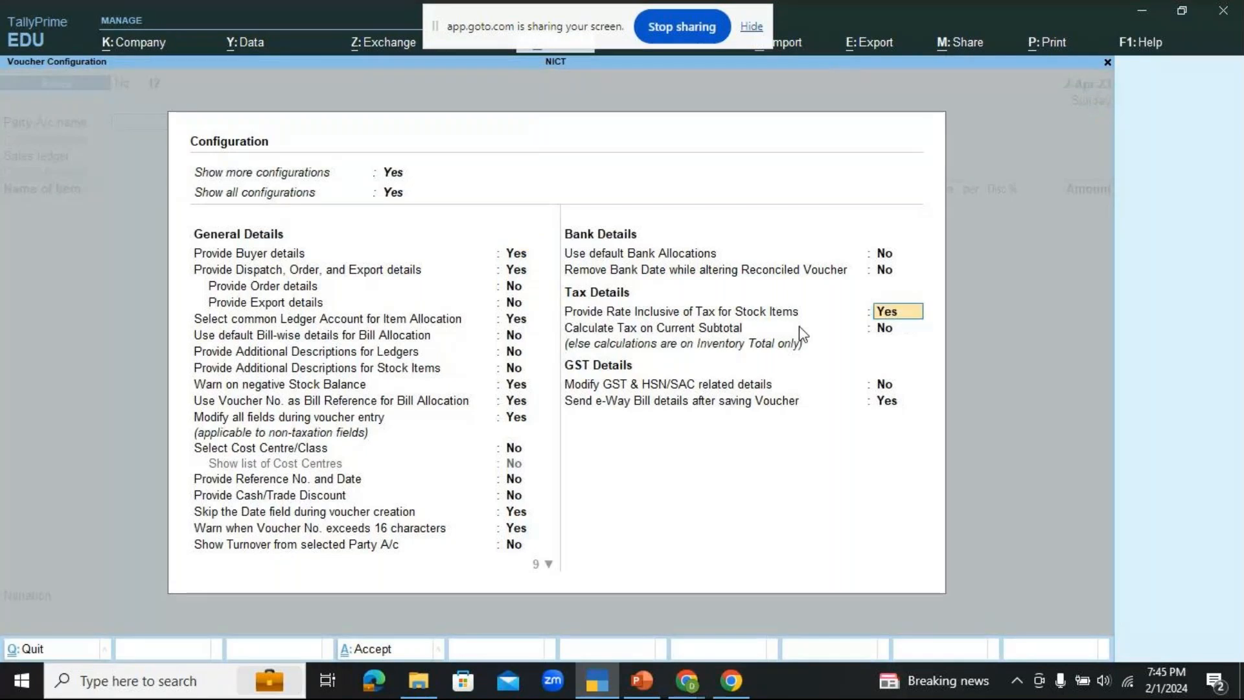
type("NO")
key("ctrl+a")
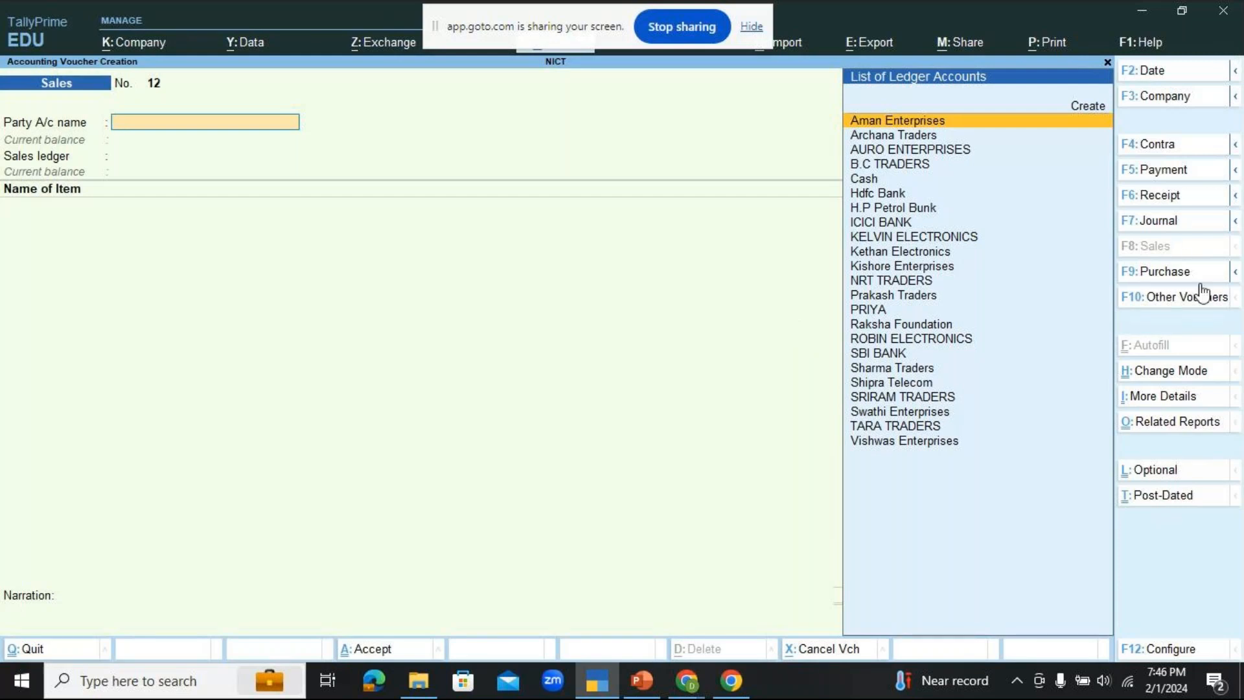
Step: Demonstrate the sales voucher in Item Invoice, Accounting Invoice and As Voucher modes in turn
left_click(1162, 382)
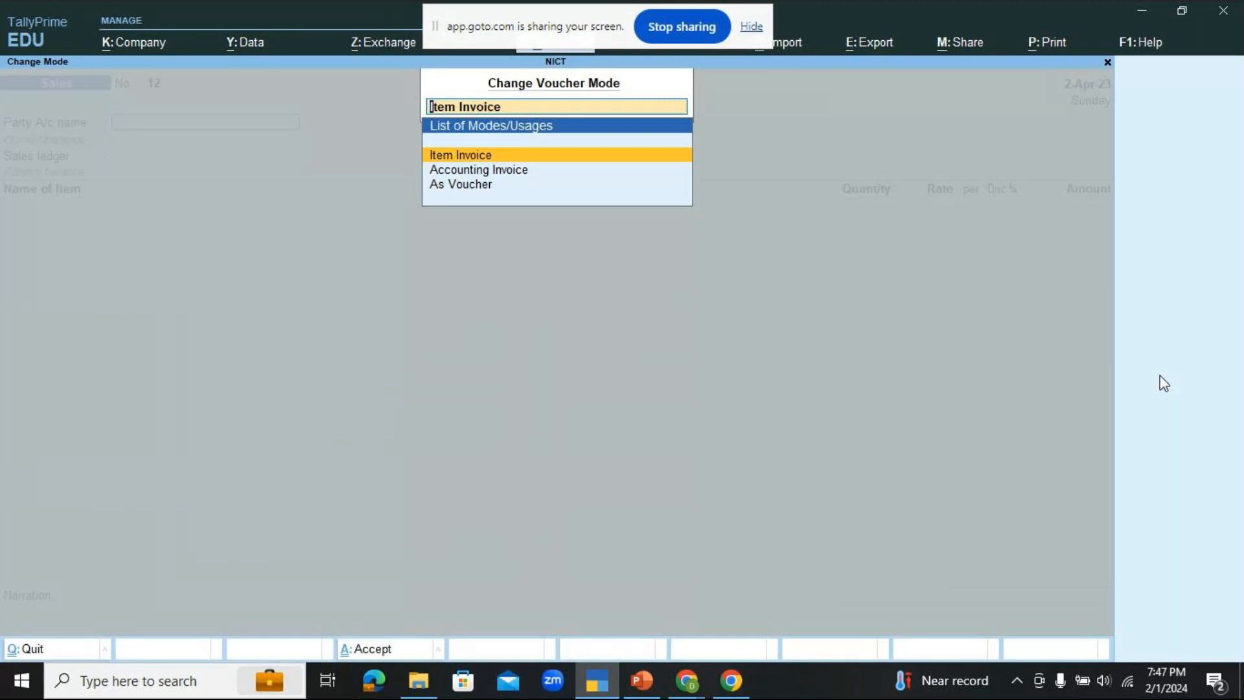
key("Down")
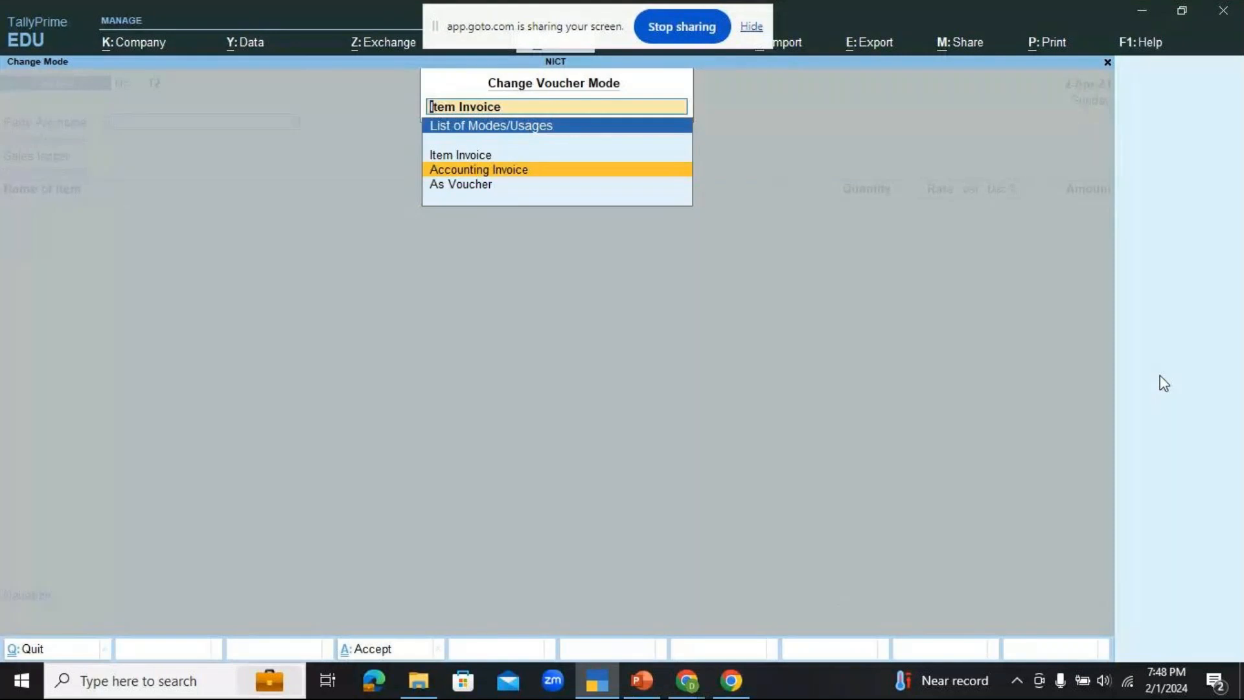
key("Up")
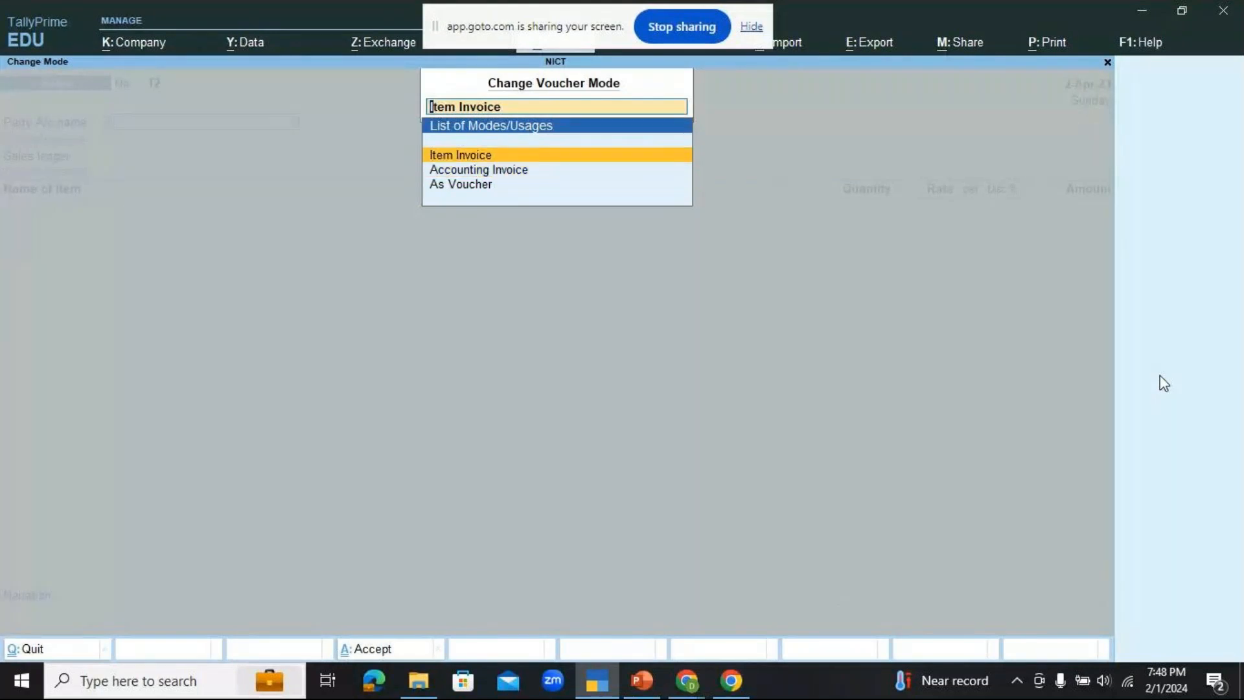
key("Return")
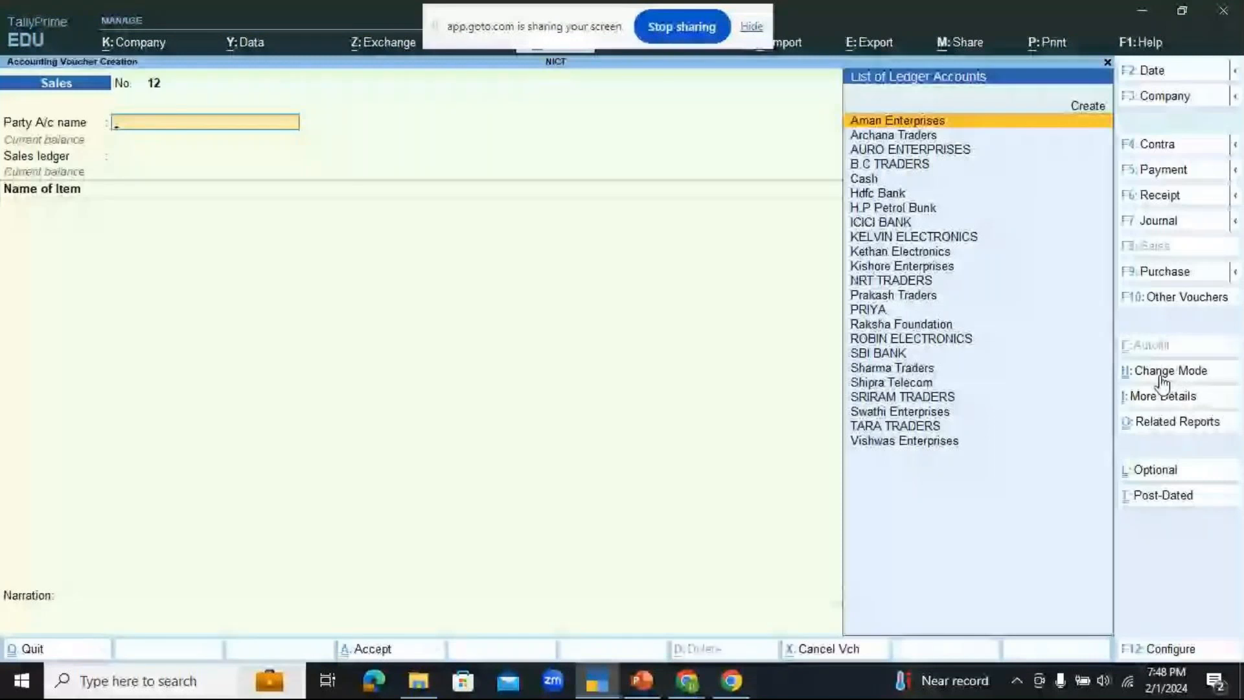
left_click(1162, 376)
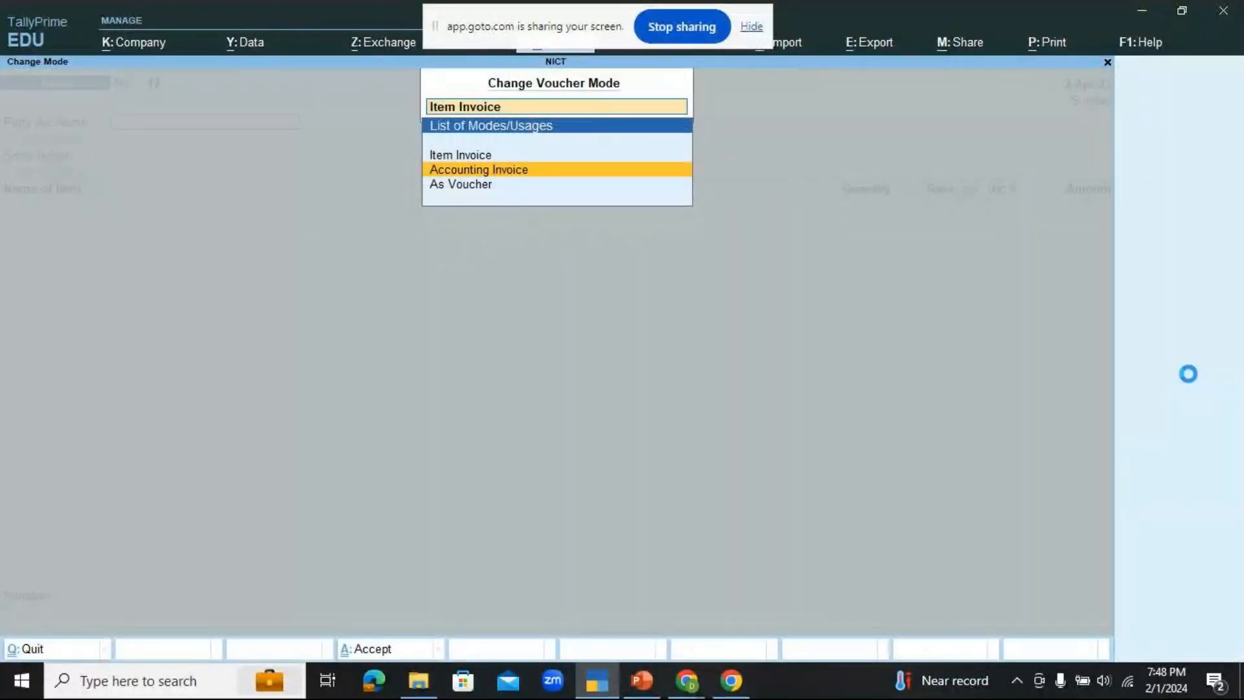
key("Return")
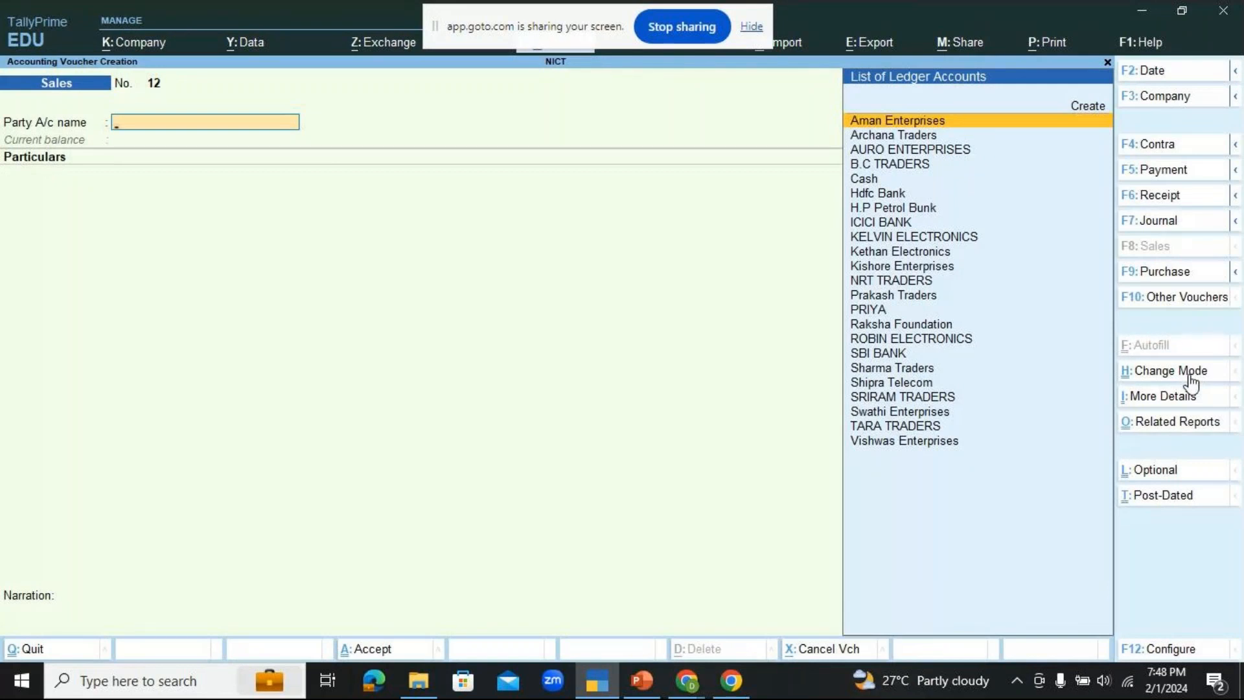
left_click(1190, 375)
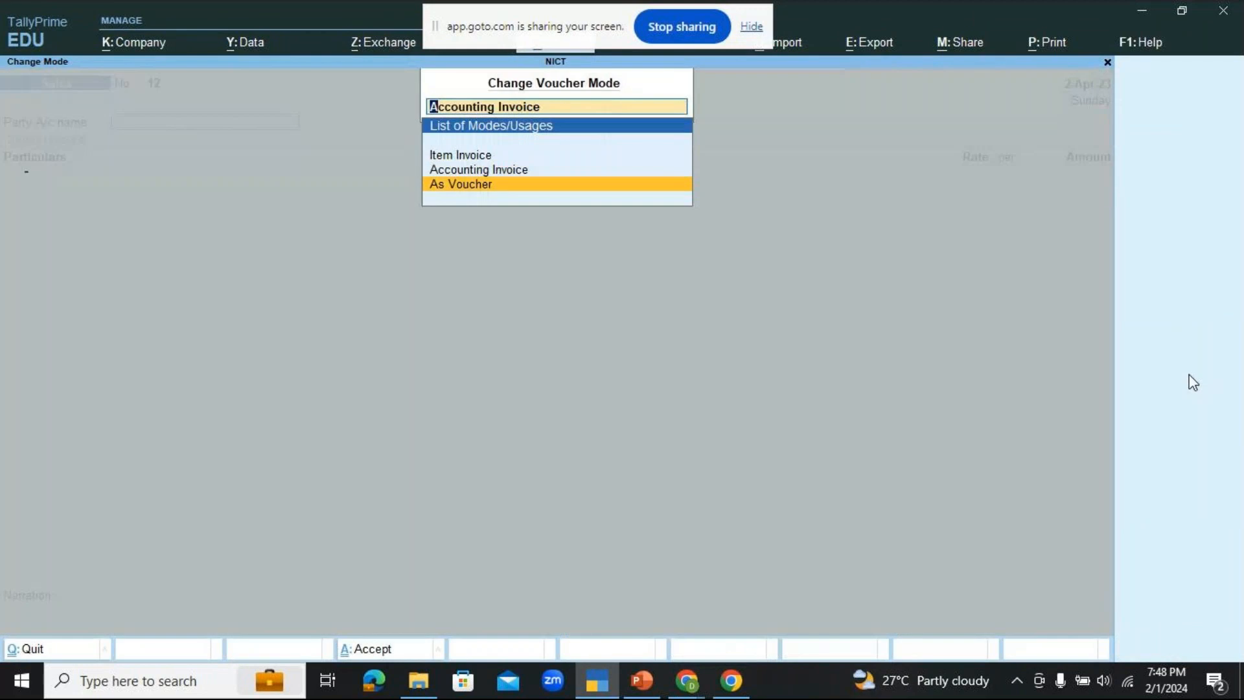
key("Return")
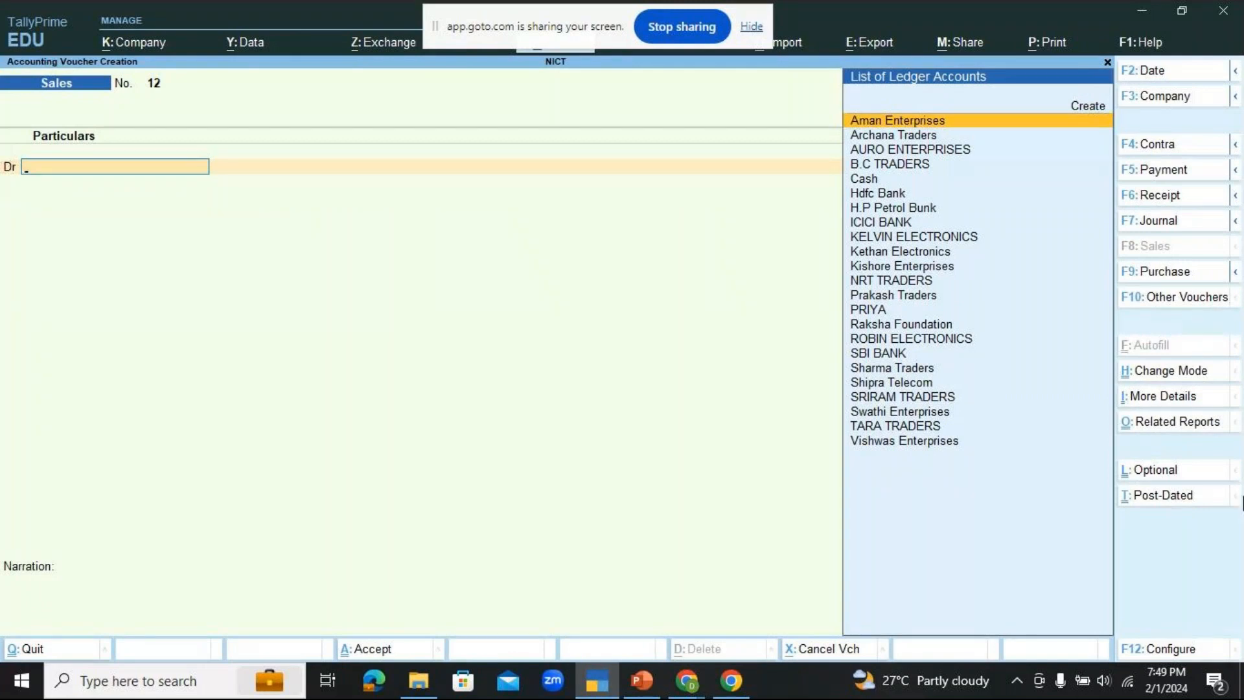
Step: Set the sales voucher's mode to Accounting Invoice
left_click(1160, 374)
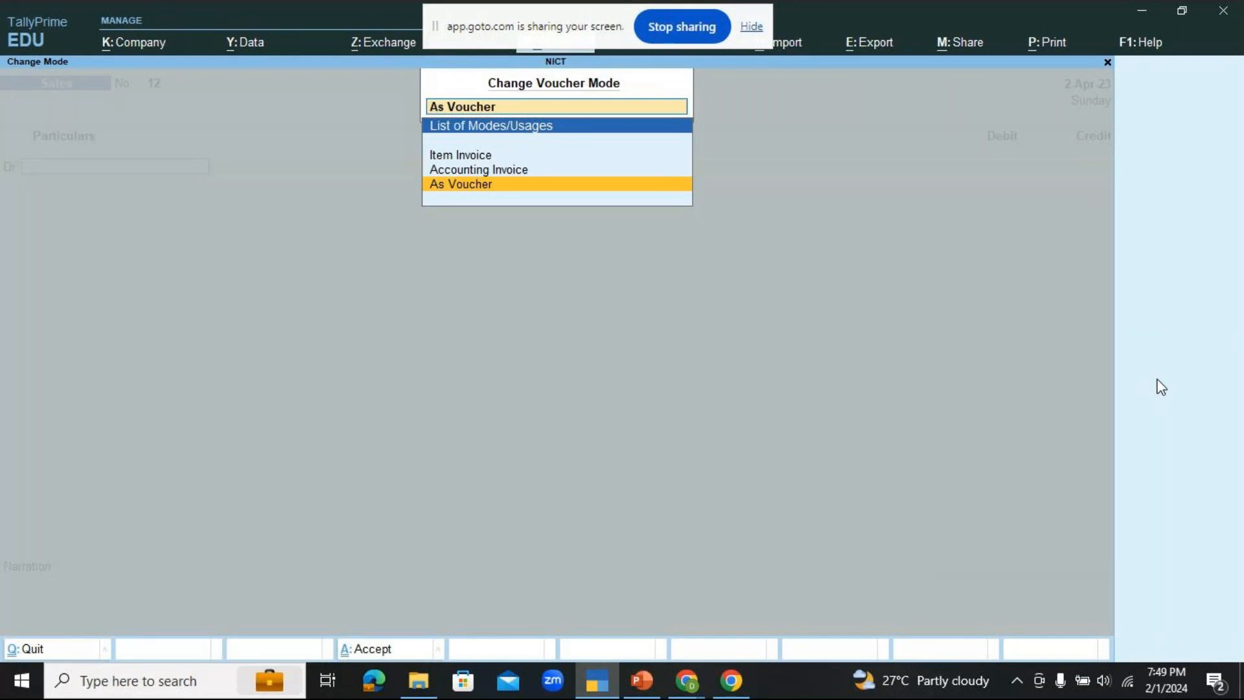
key("Up")
key("Return")
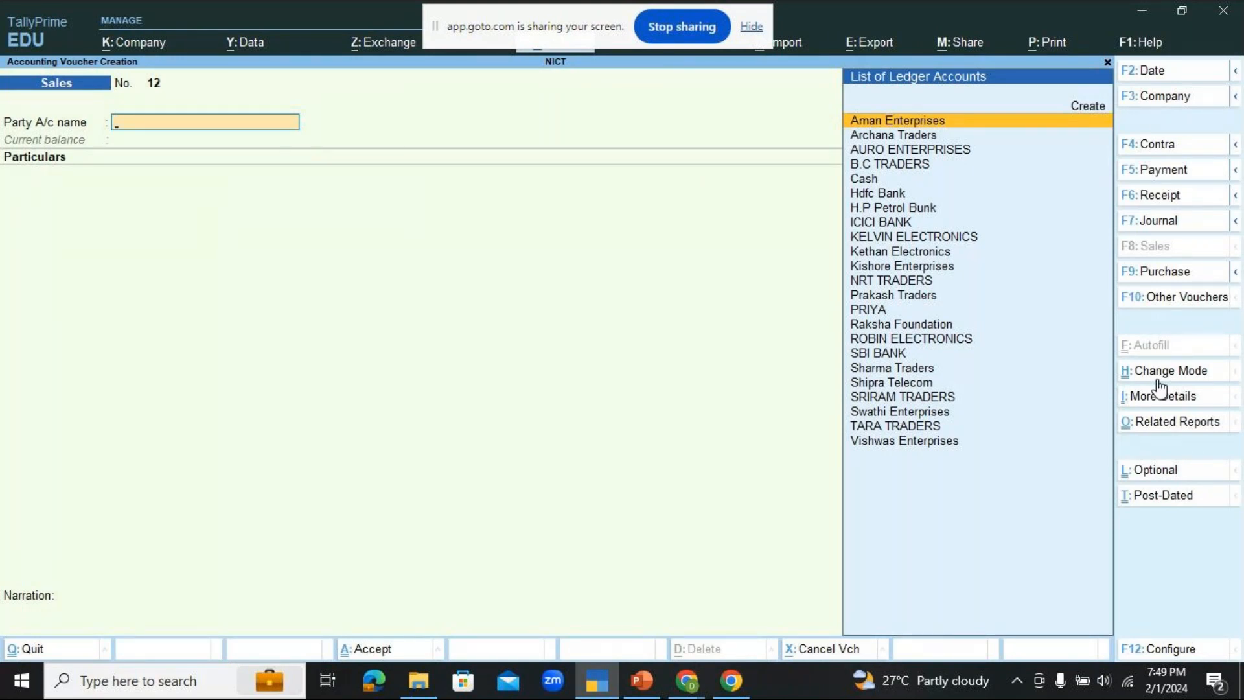
key("Up")
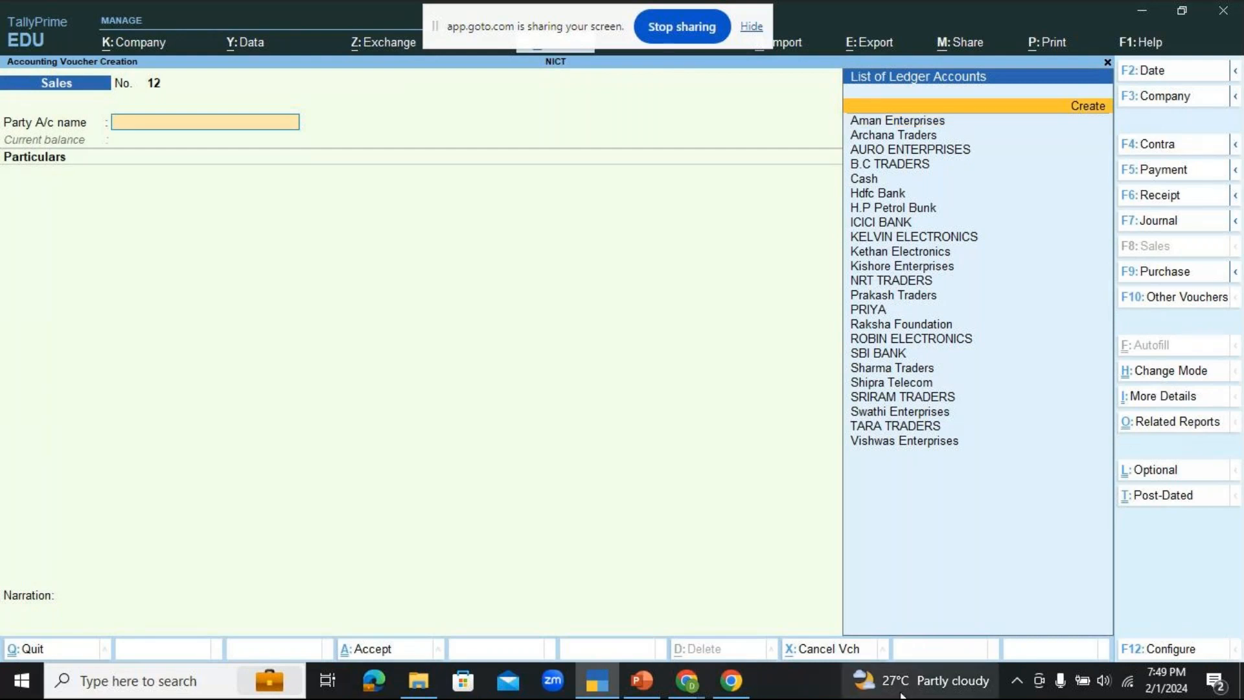
Step: Switch to PowerPoint, read the supply of services exercise as a full-screen slide, and return to TallyPrime
left_click(661, 682)
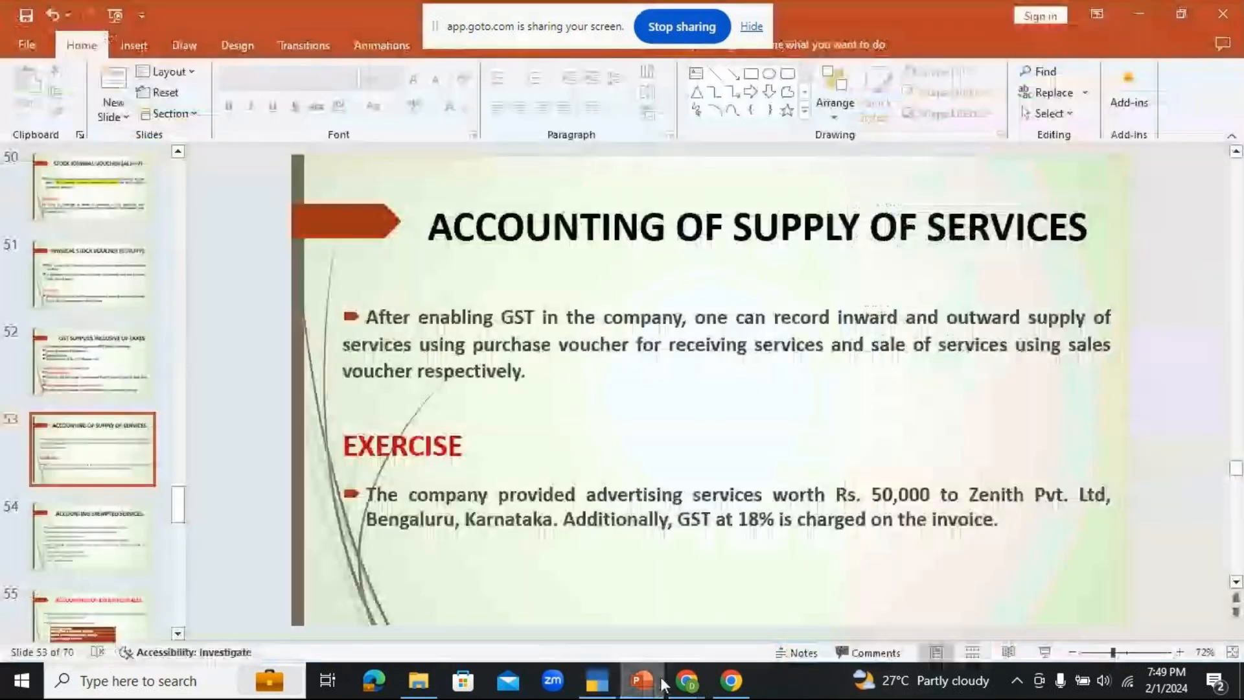
left_click(1044, 653)
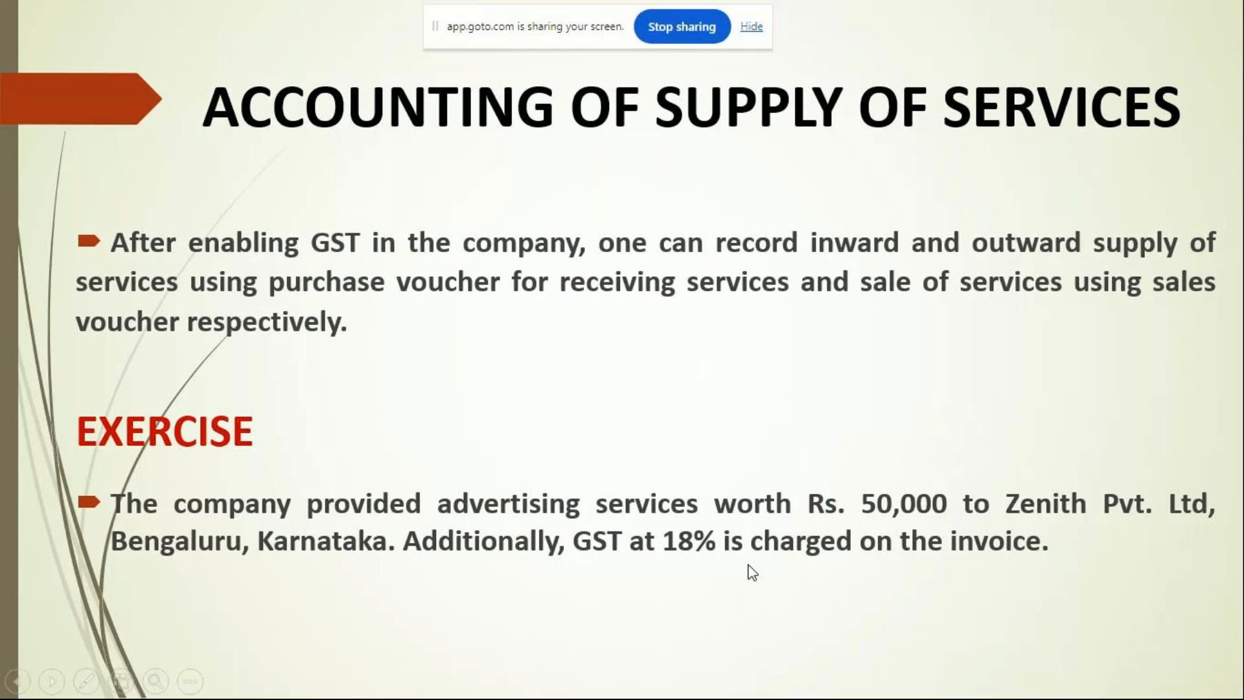
key("Escape")
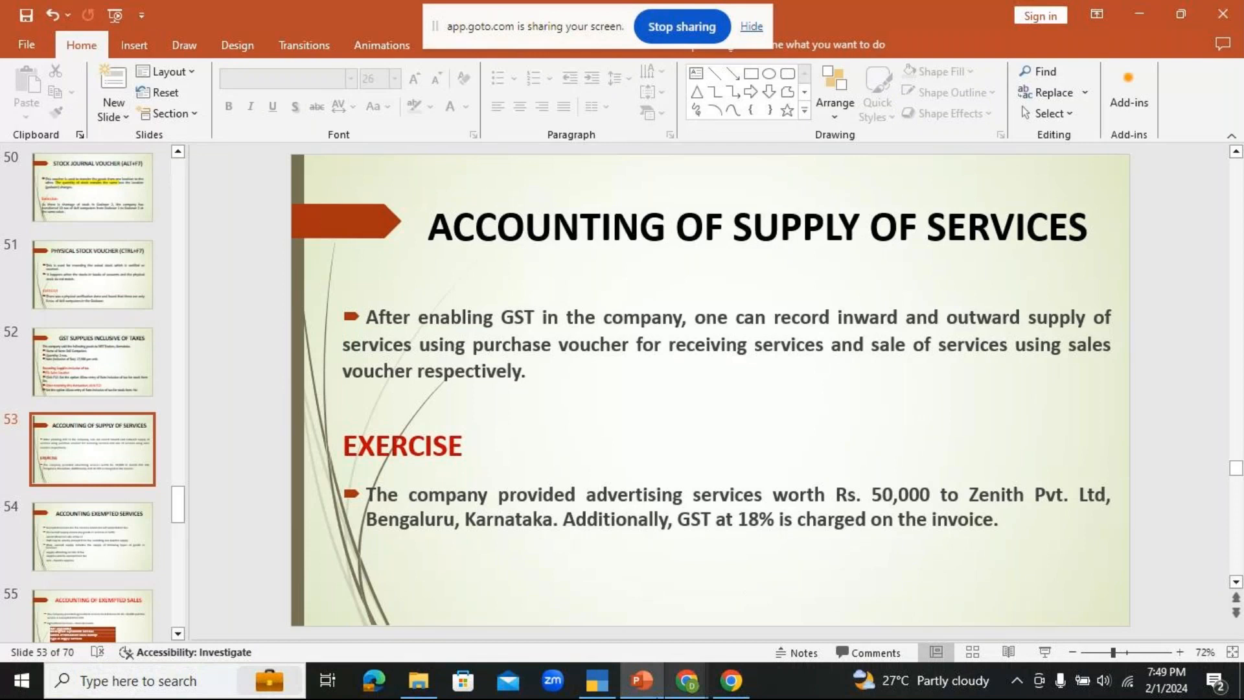
left_click(596, 680)
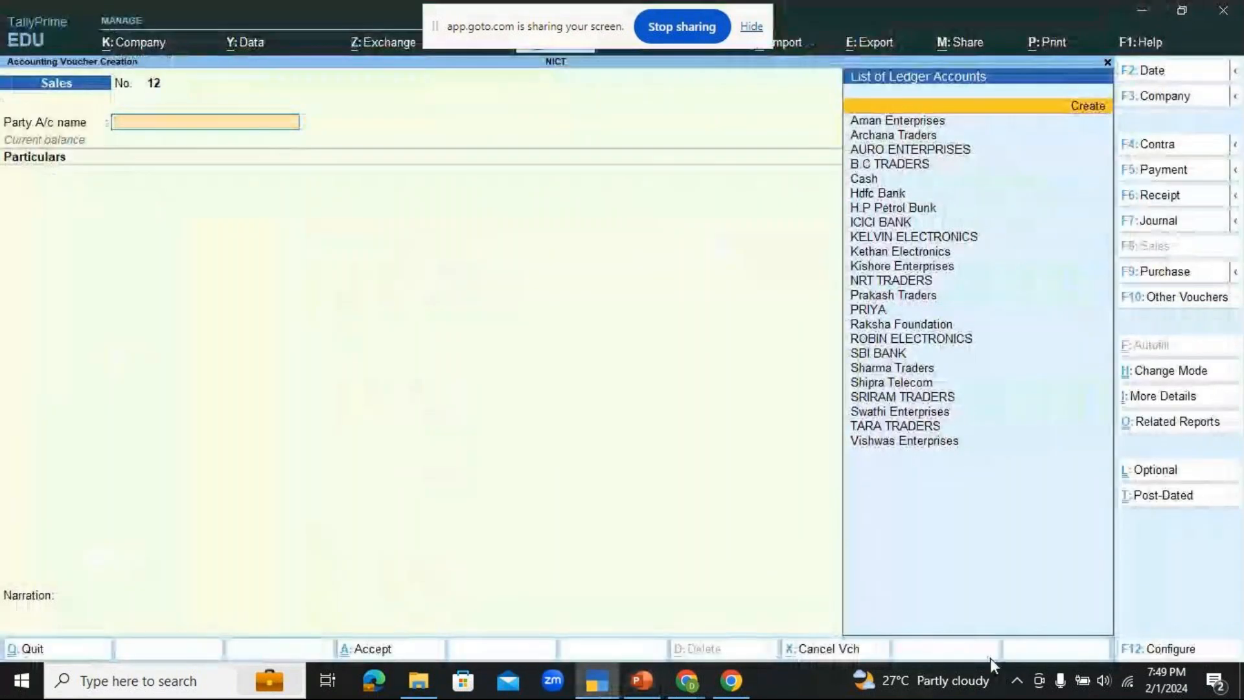
Step: Start a new party ledger from the sales voucher and name it ZENITH PVT. LTD
key("alt+c")
type("ZENITH PV")
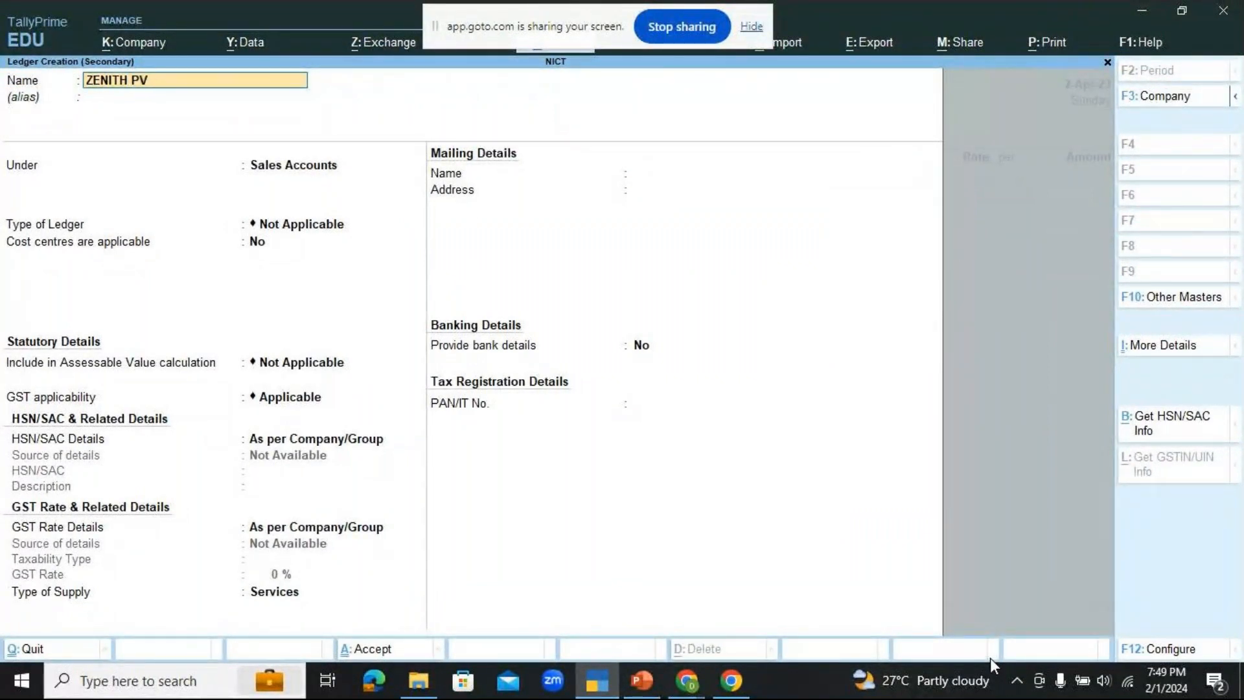
type("T. LTD")
key("Return")
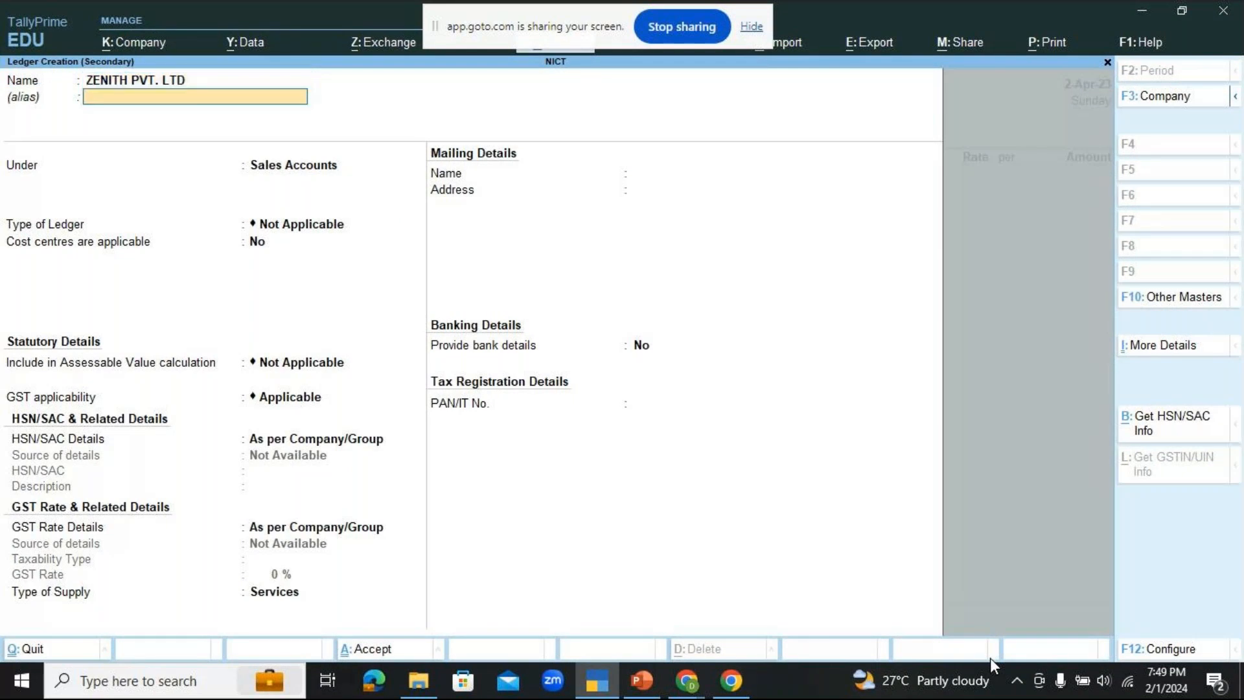
Step: Place the party ledger under Sundry Debtors without an alias and save it with the default details
key("Return")
type("S")
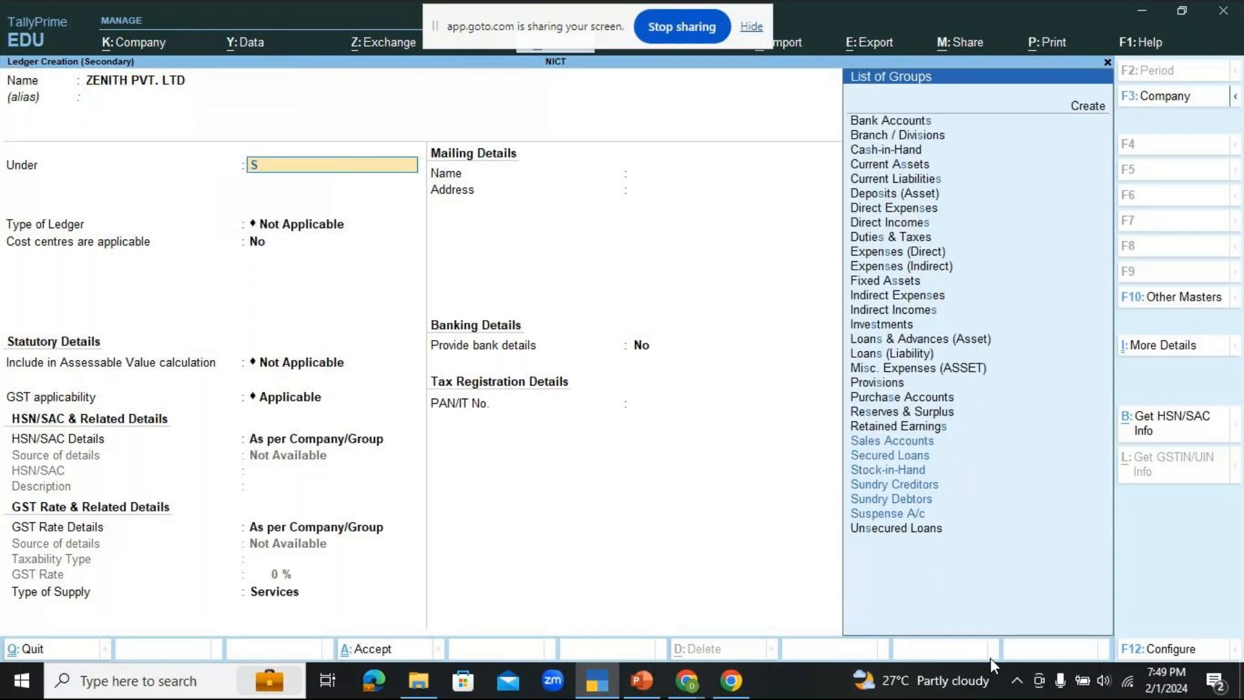
type("U")
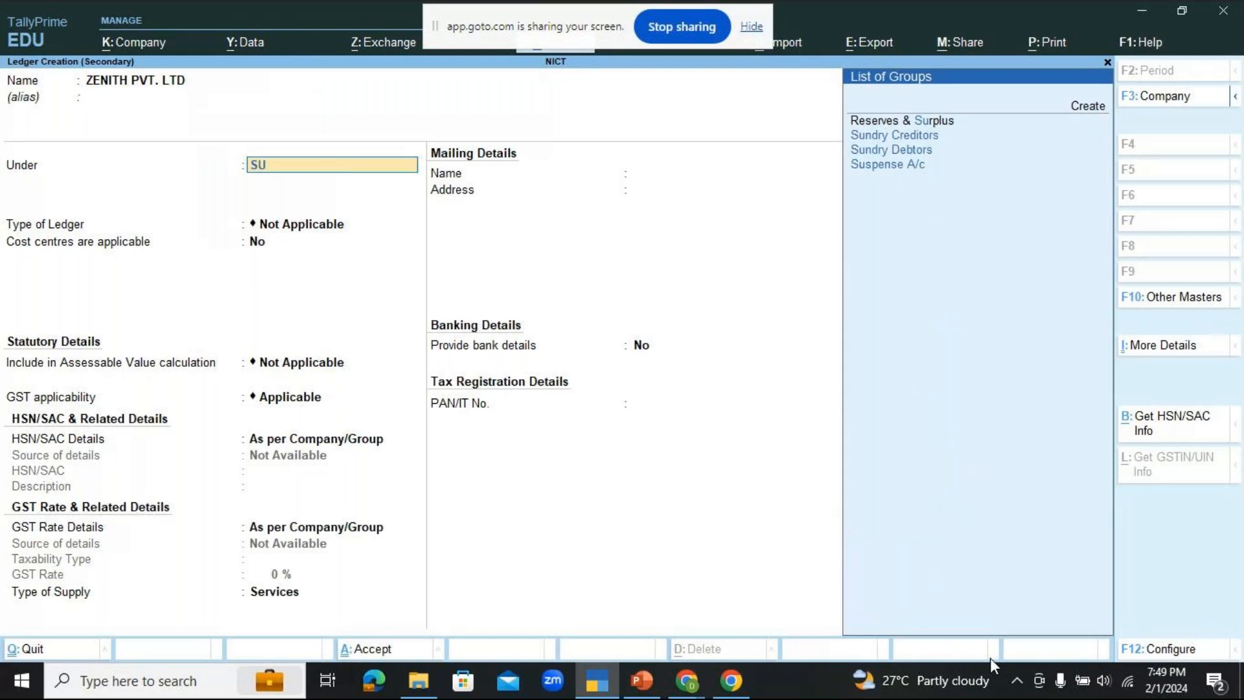
type("ND")
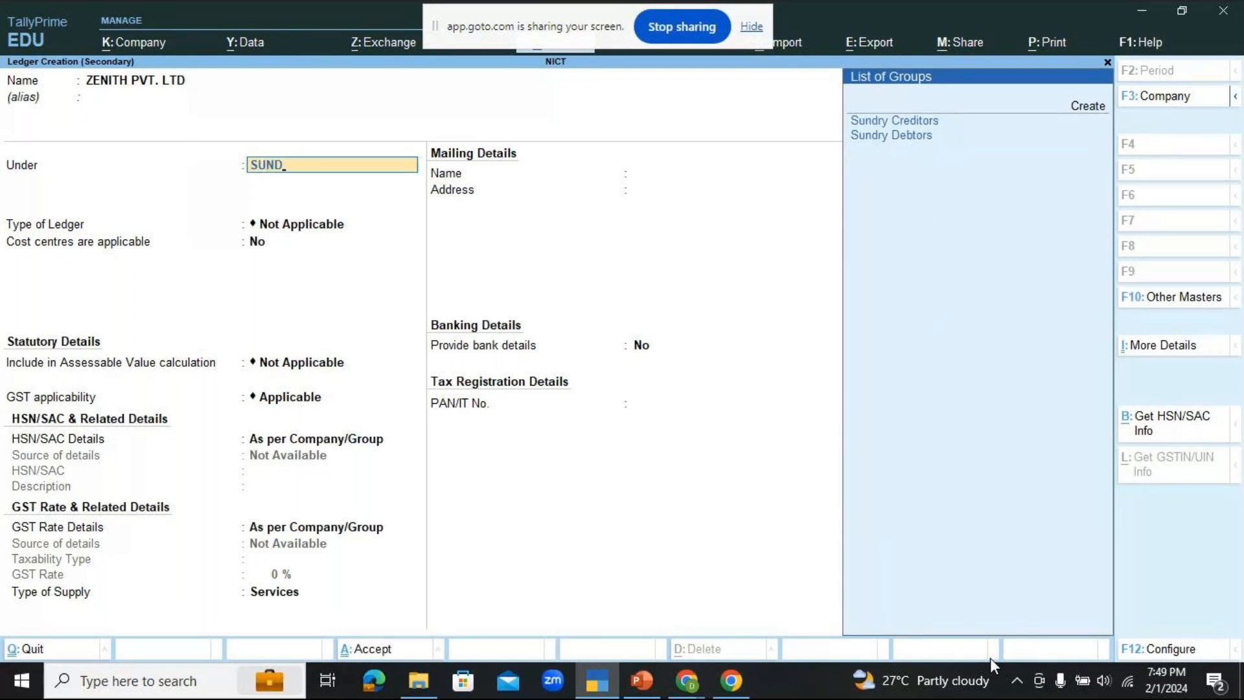
key("Down")
key("Return")
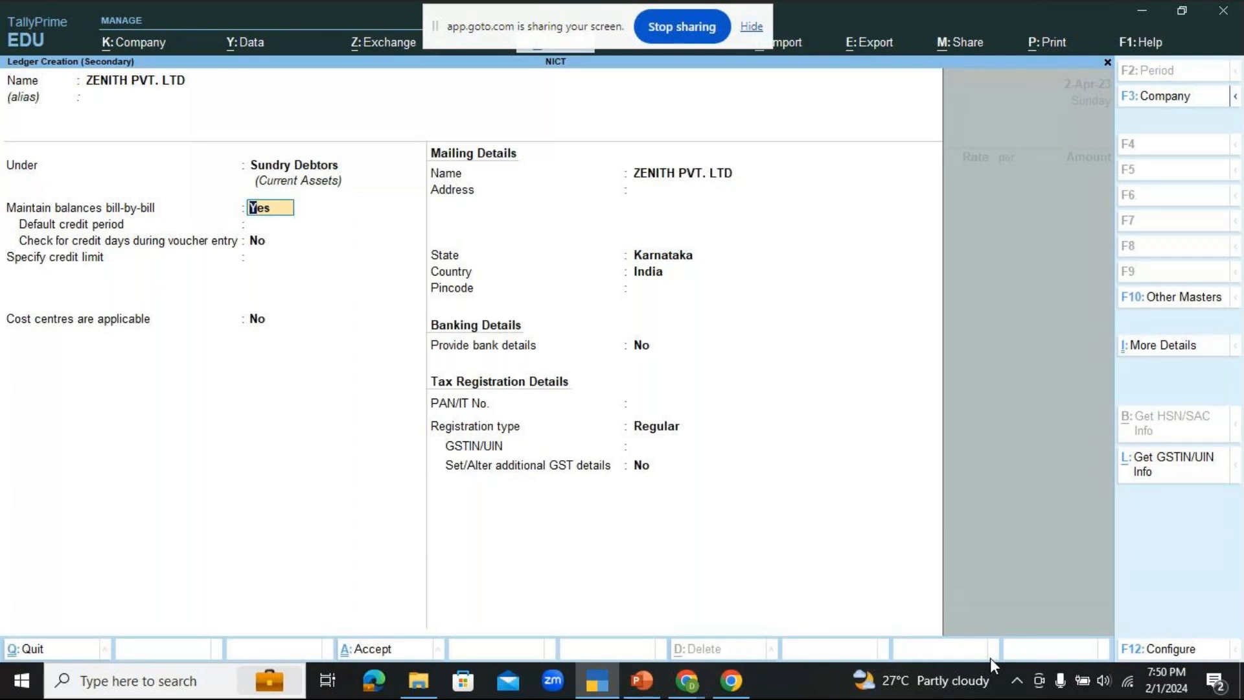
key("ctrl")
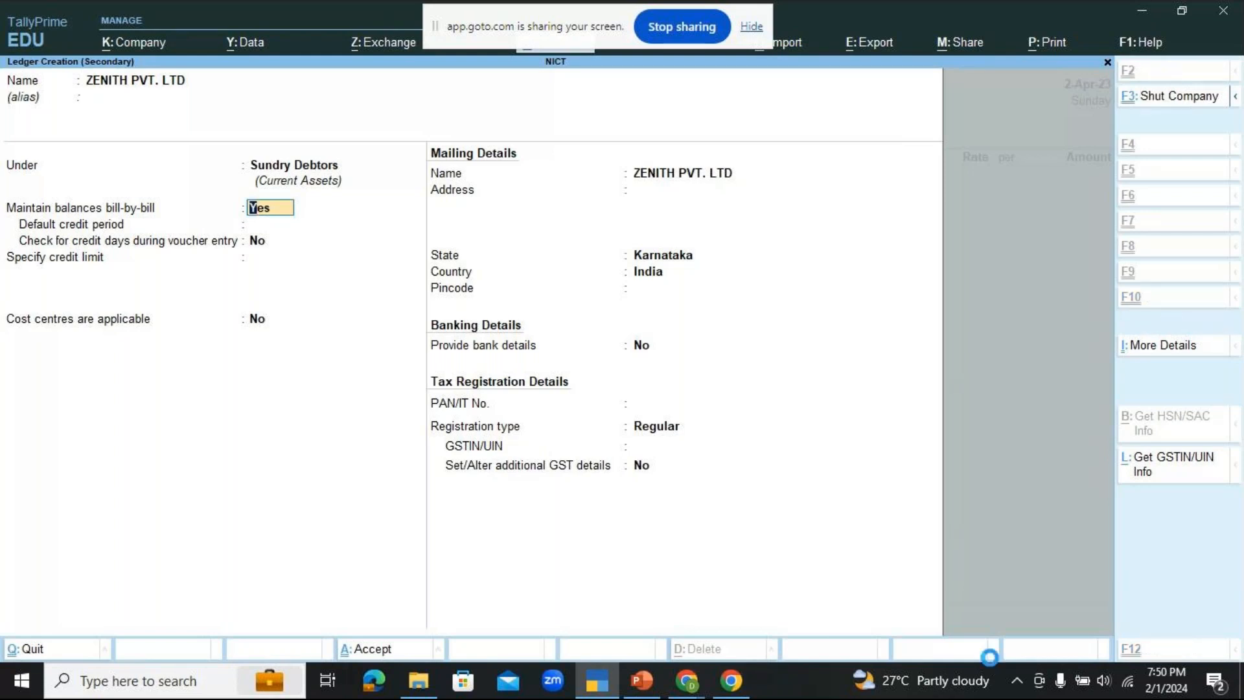
key("ctrl+a")
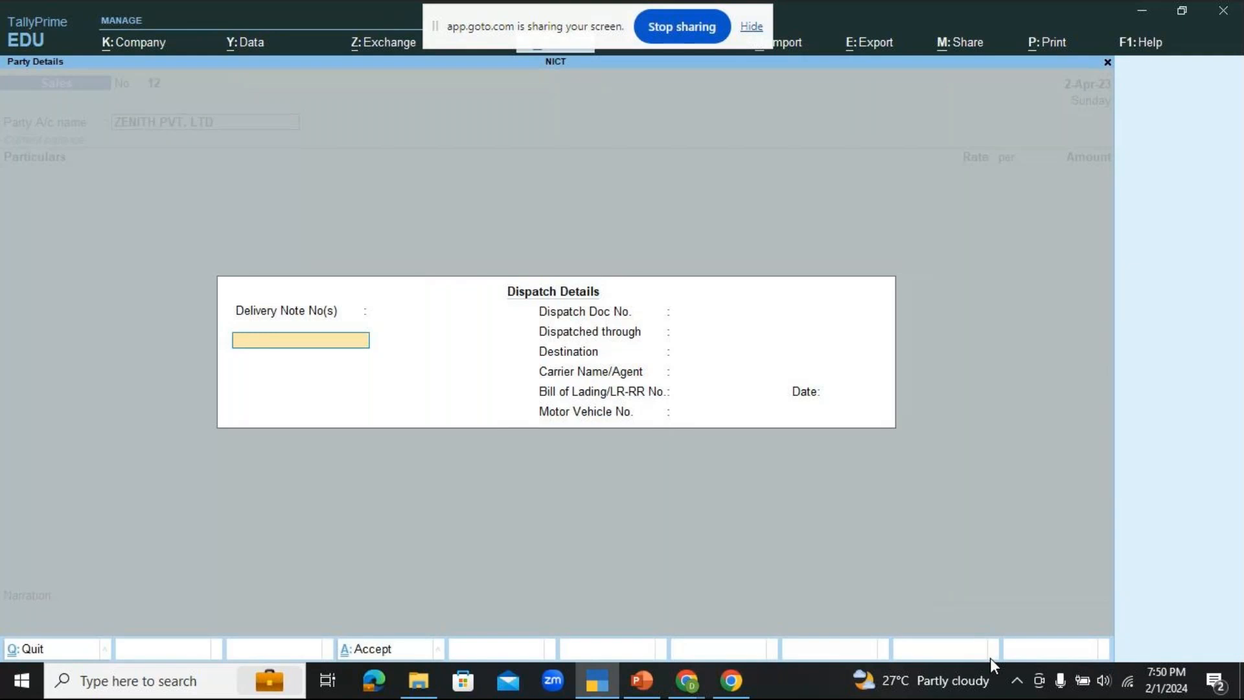
Step: Accept the blank dispatch details and default party details, and go back to the voucher's party account name
key("ctrl+a")
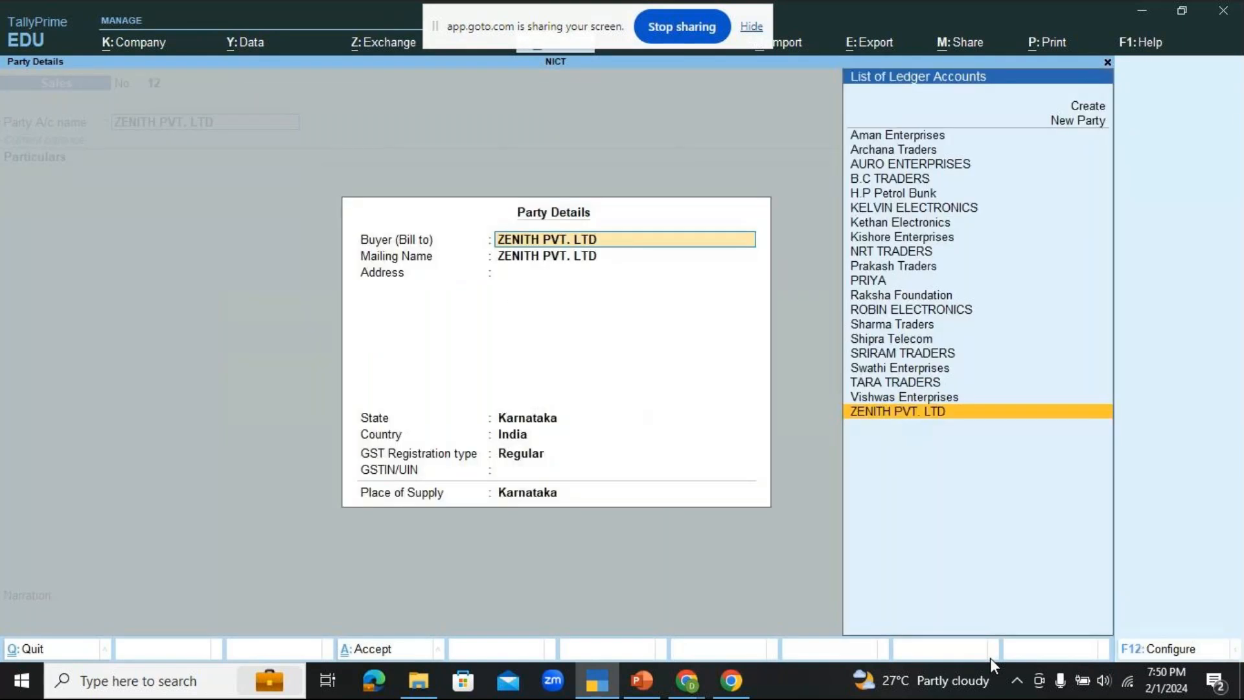
key("ctrl+a")
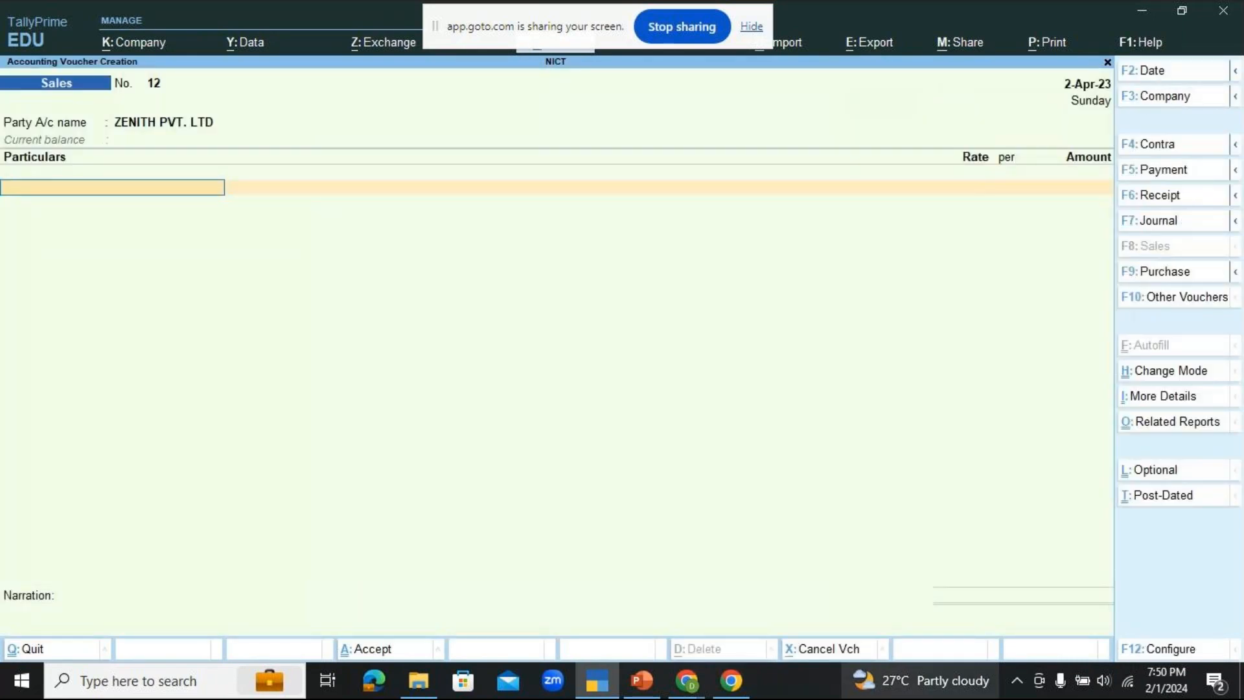
key("BackSpace")
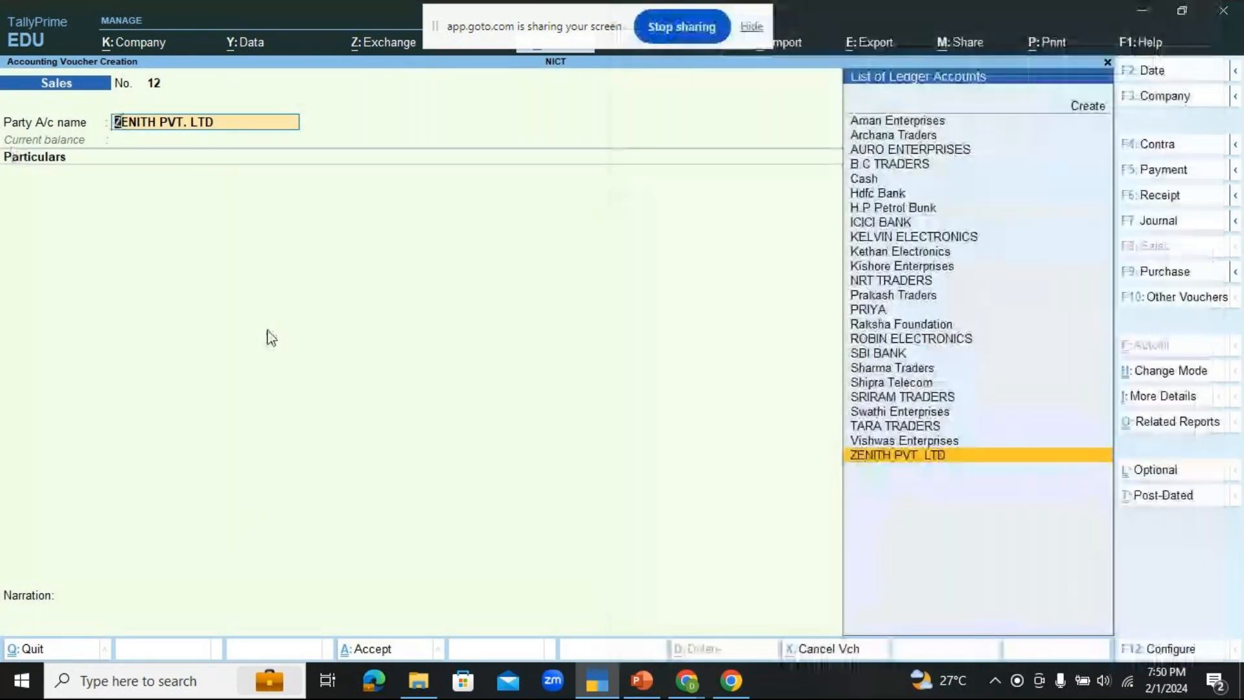
Step: Keep ZENITH PVT. LTD as the party account and add the ADVERTISNG SERVICES ledger with an amount of 50,000
key("Return")
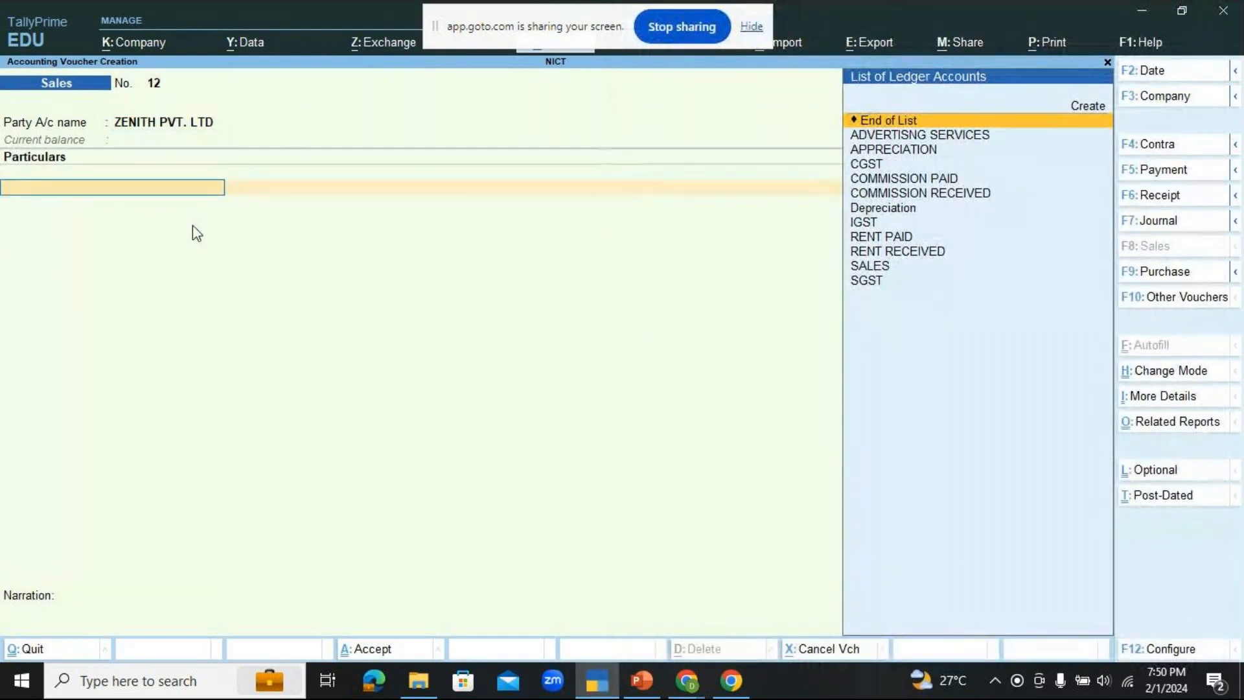
key("Down")
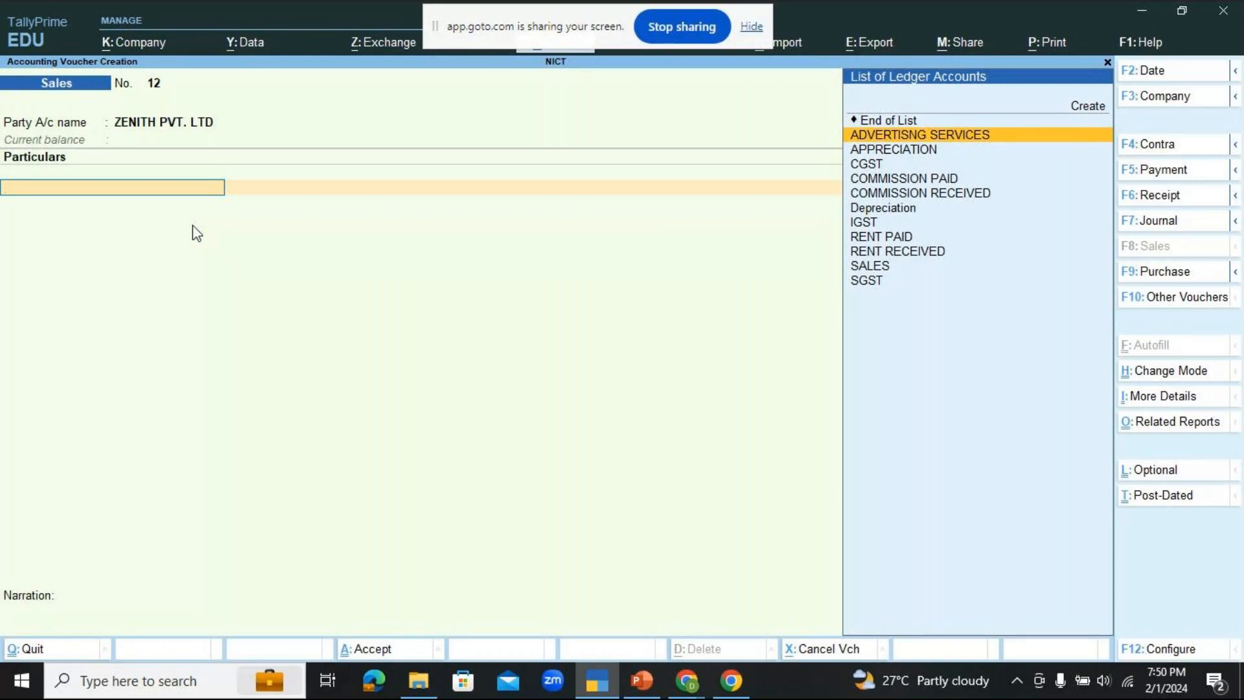
key("Return")
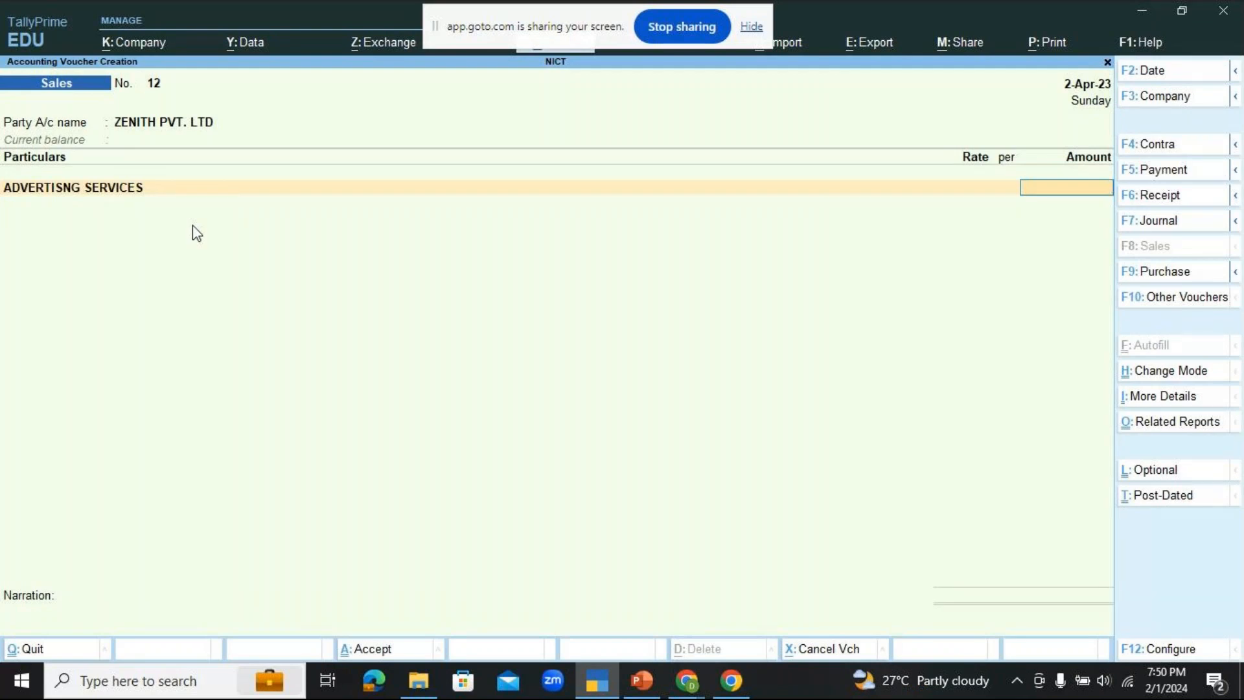
type("50000")
key("Return")
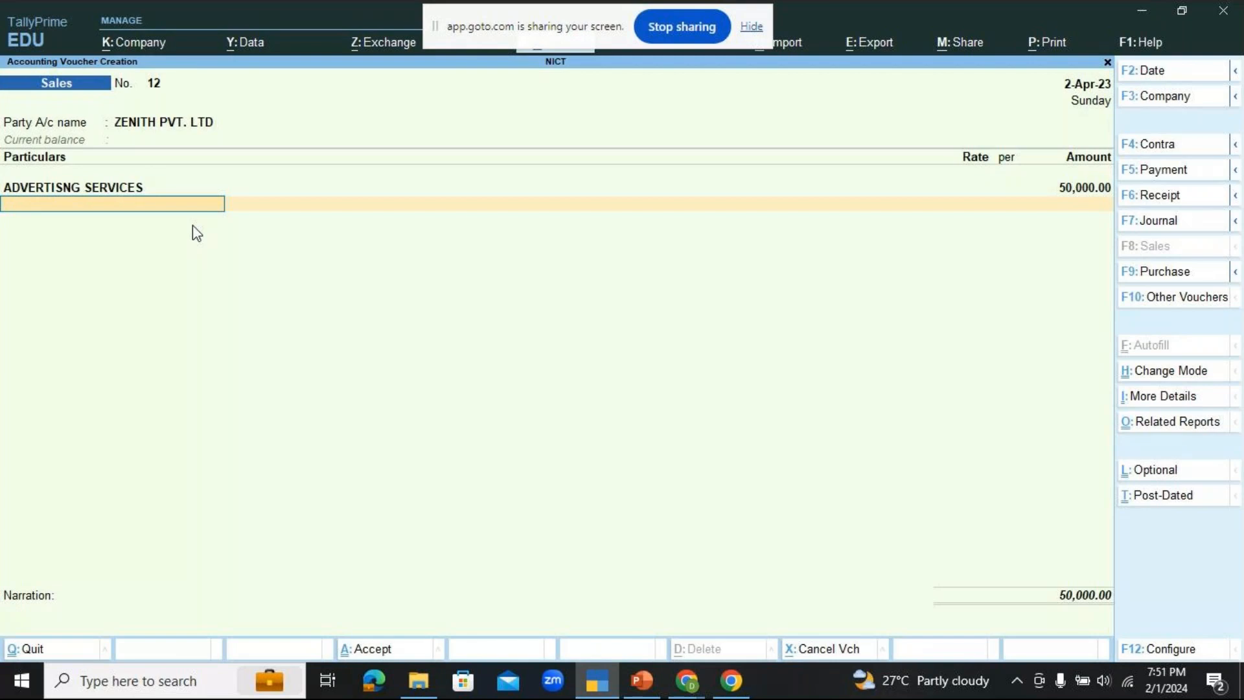
Step: Add the CGST and SGST ledgers below the service line with their automatic amounts and end the particulars list
key("space")
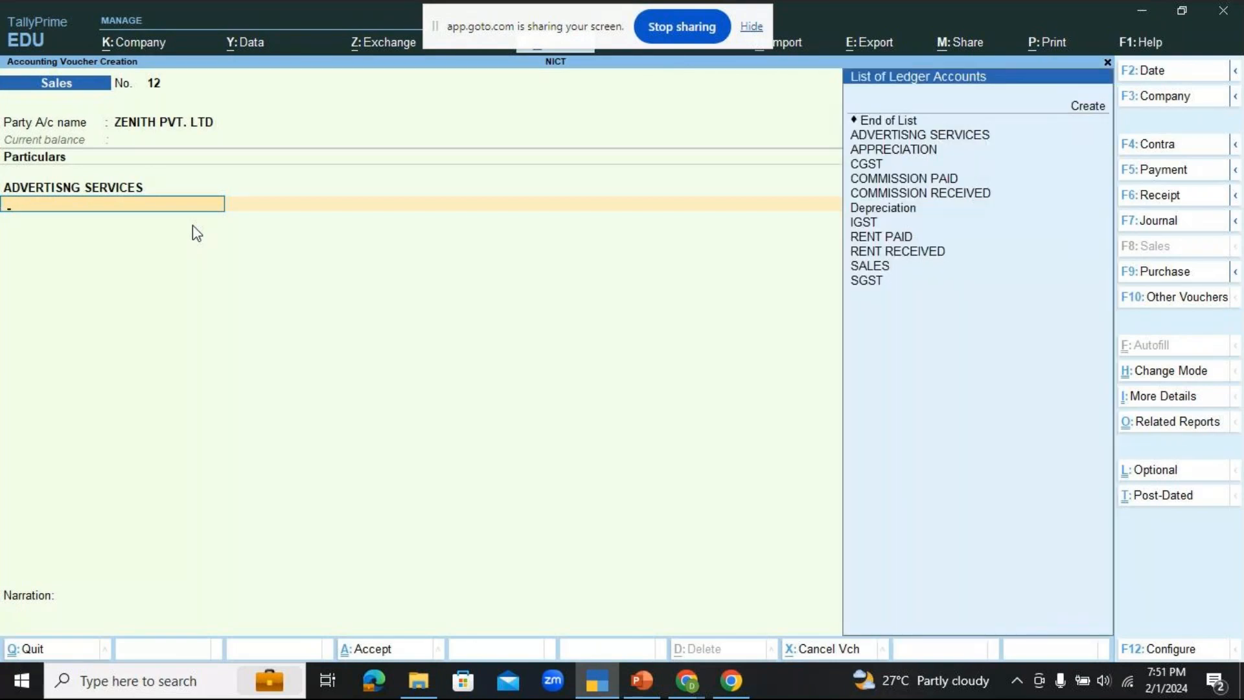
key("Down")
key("Down")
key("Down")
key("Down")
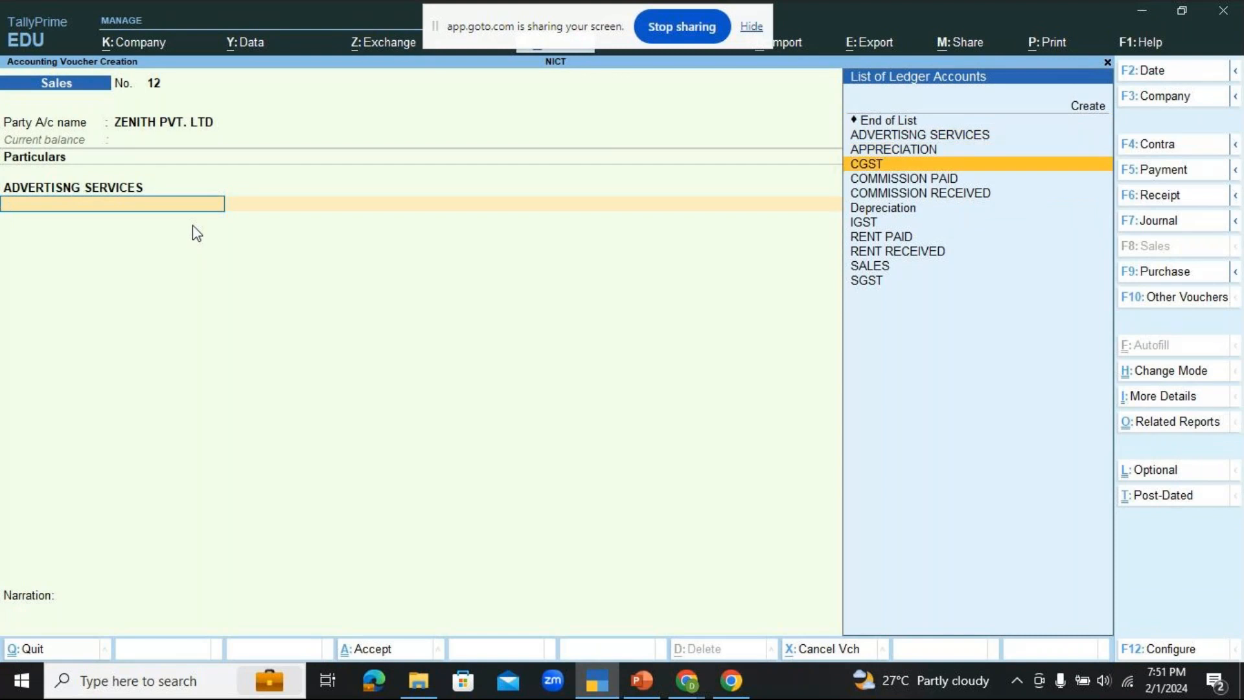
key("Return")
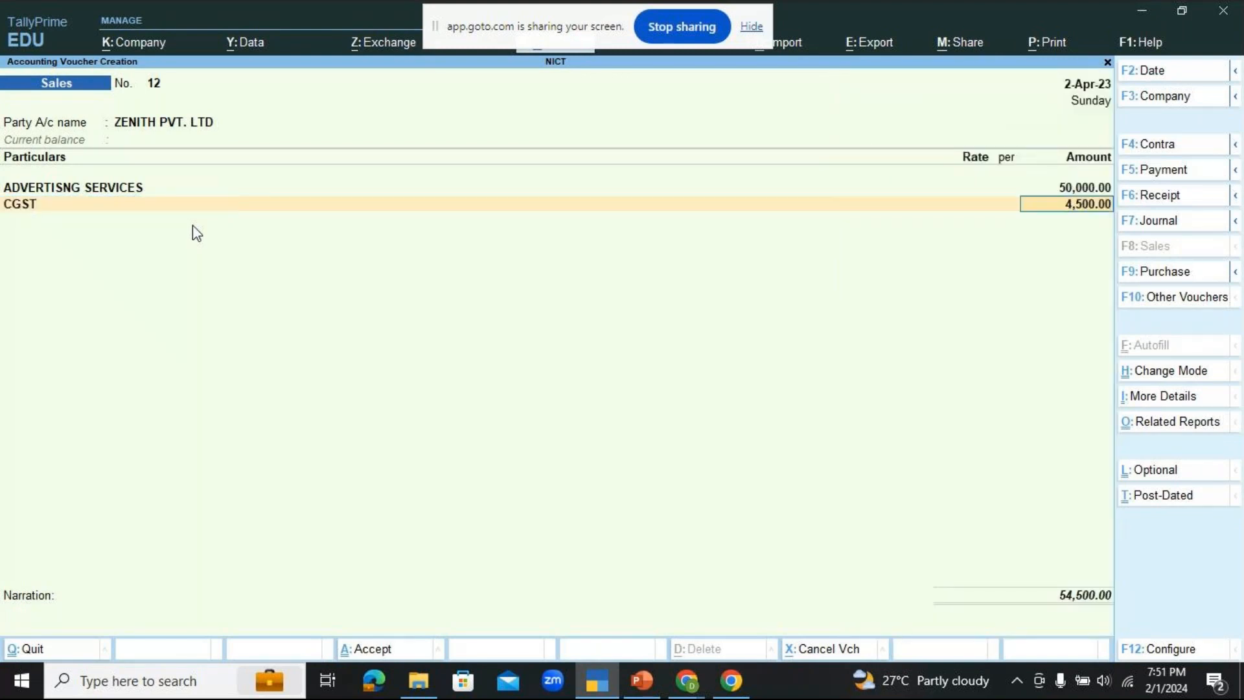
key("Return")
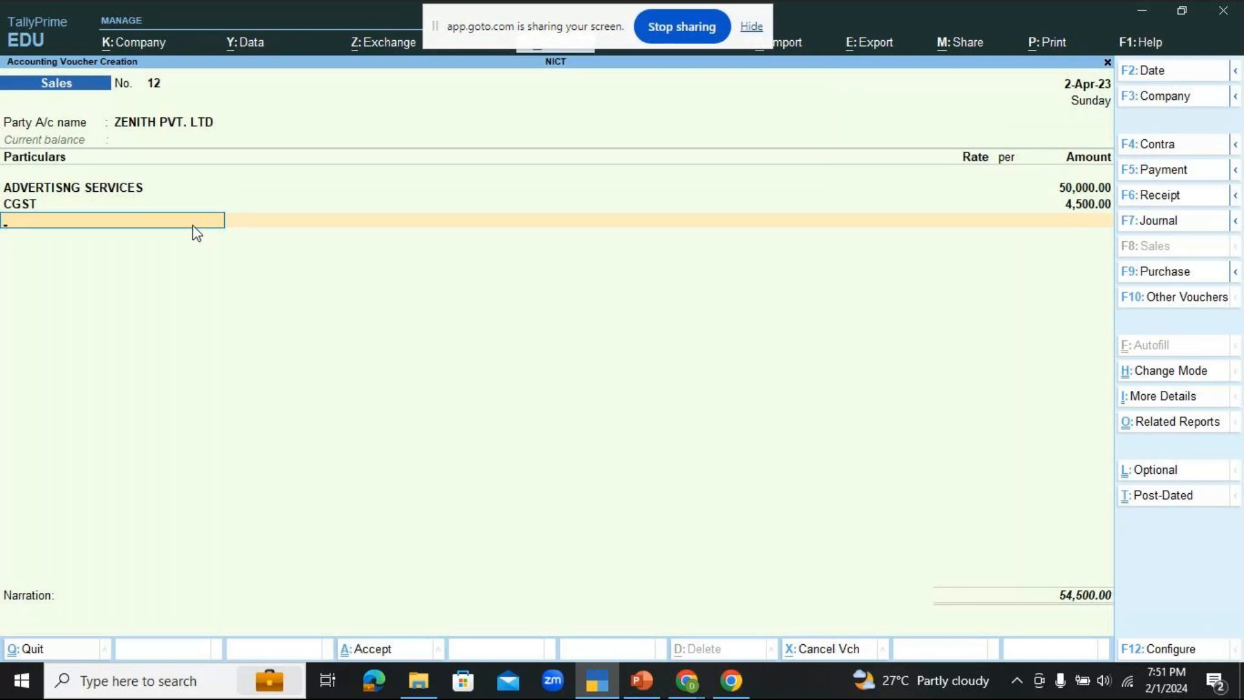
type("SG")
key("Return")
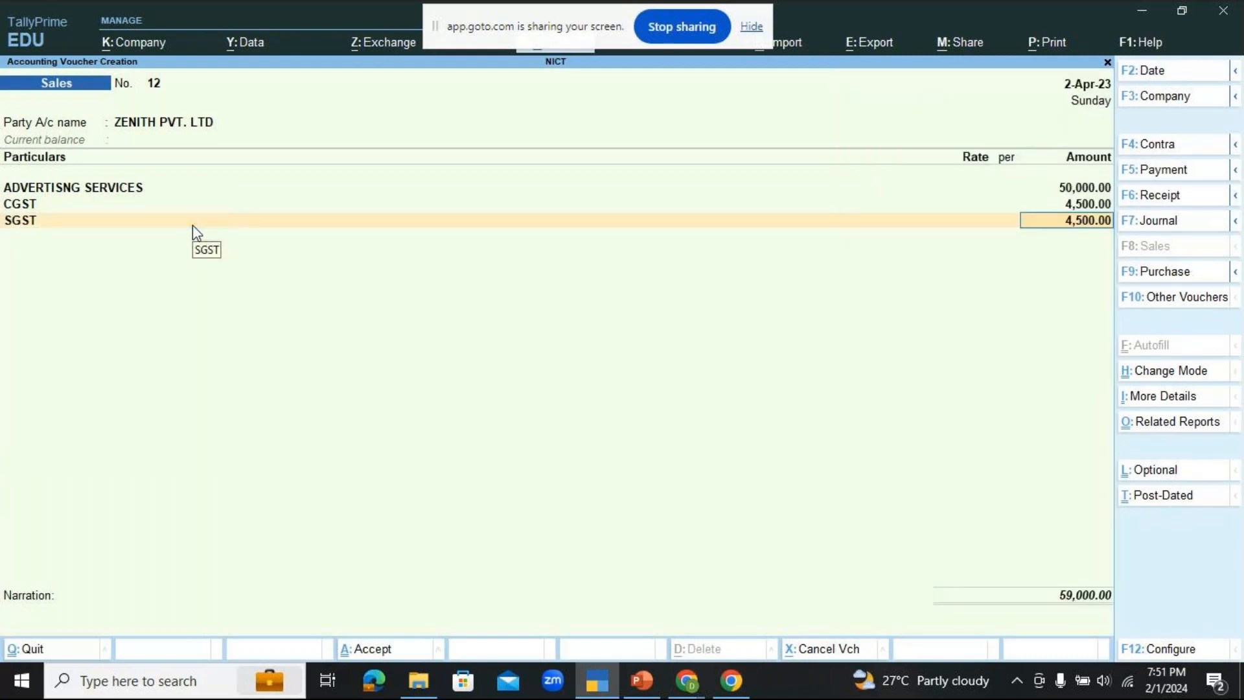
key("Return")
key("Return")
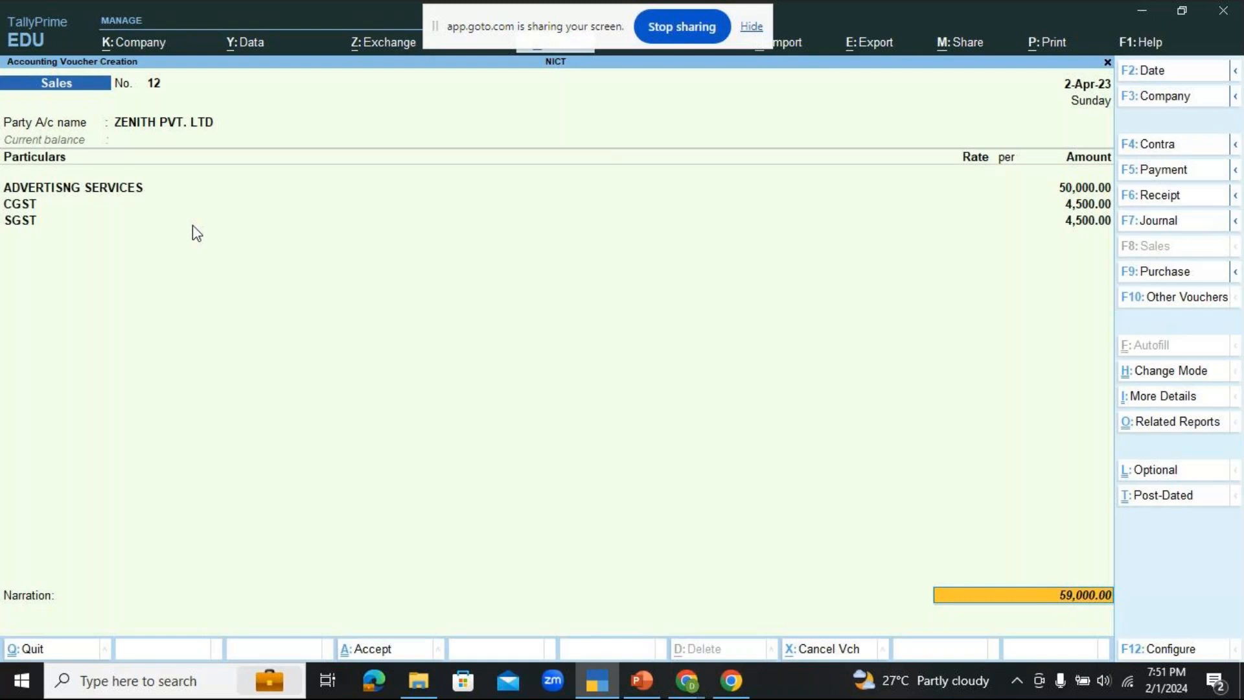
Step: Record the bill-wise details as a New Ref named ZENITH PVT. LTD with 8 credit days for the full amount
key("Return")
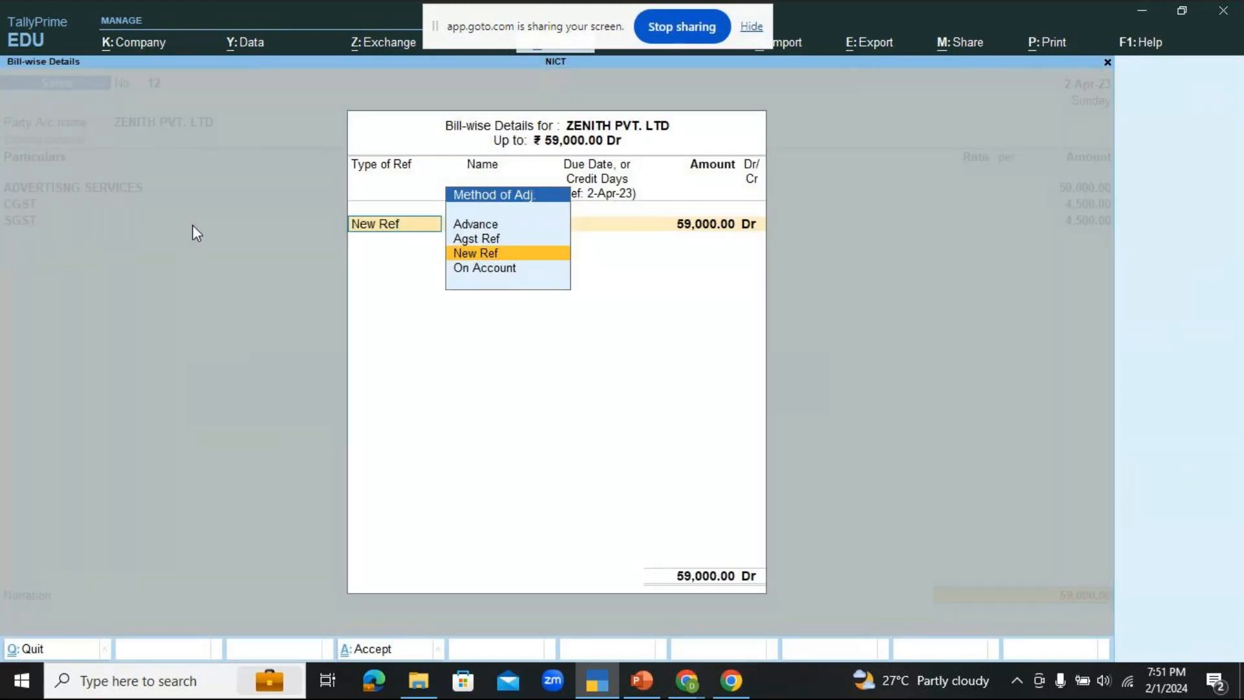
key("Return")
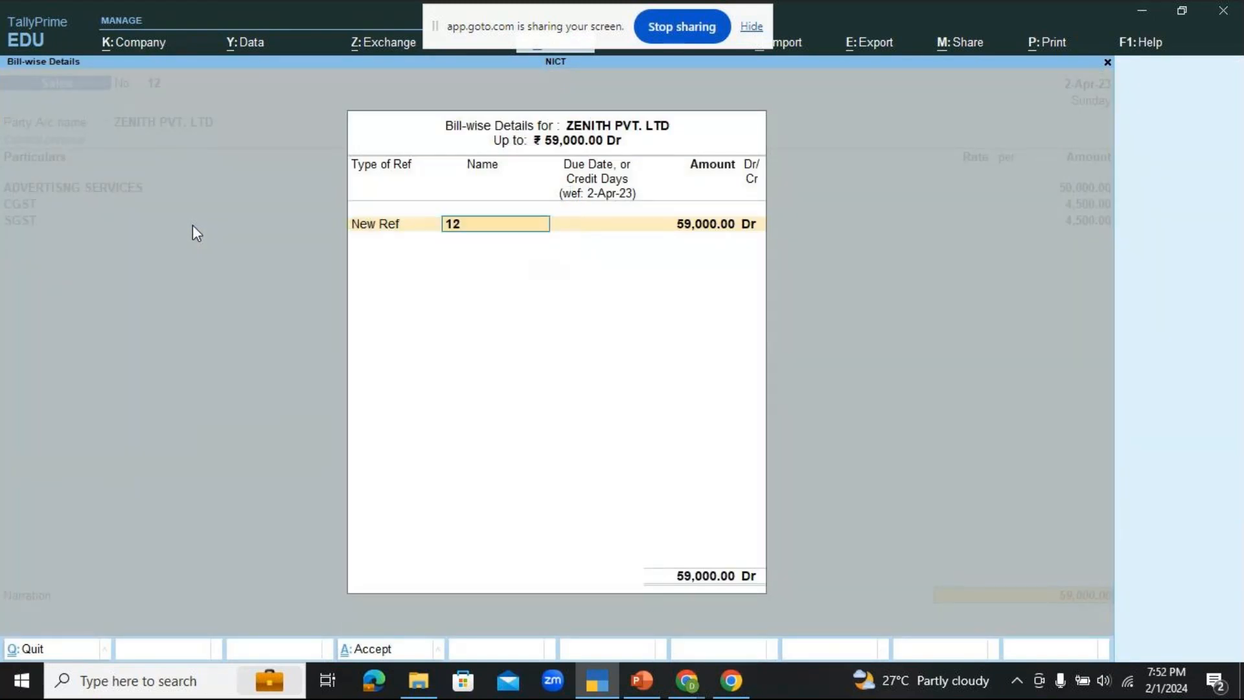
type("ZENITH PVT. LTD.")
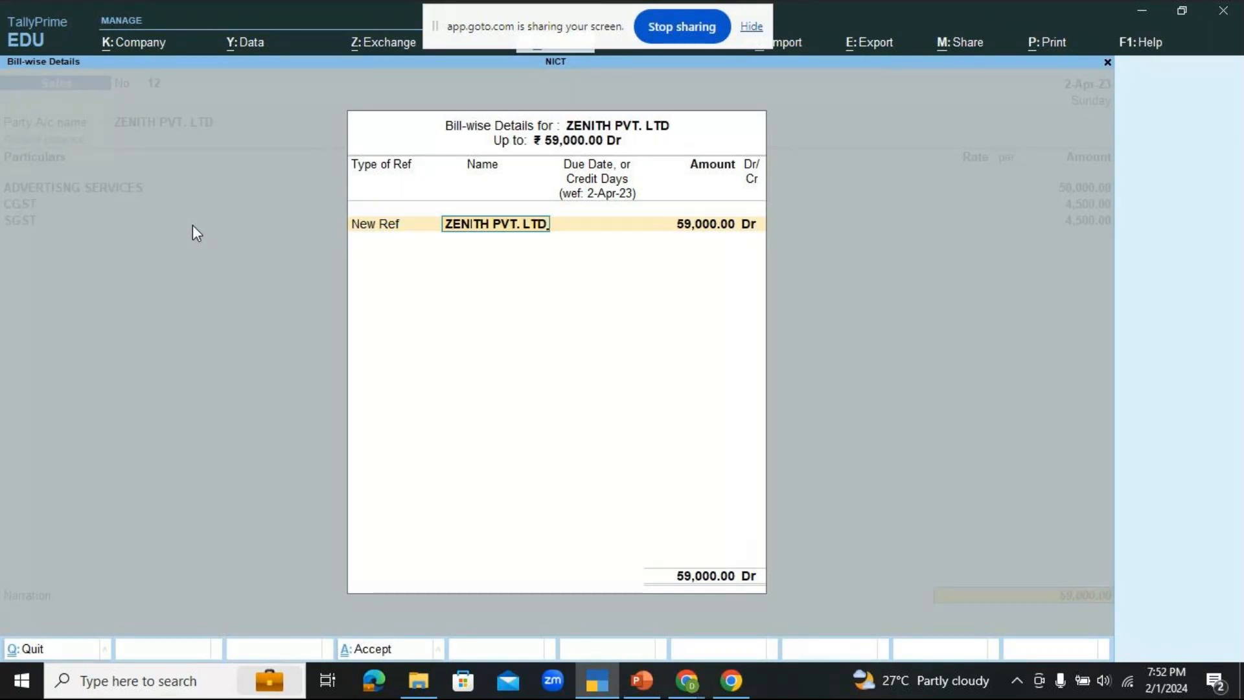
key("Return")
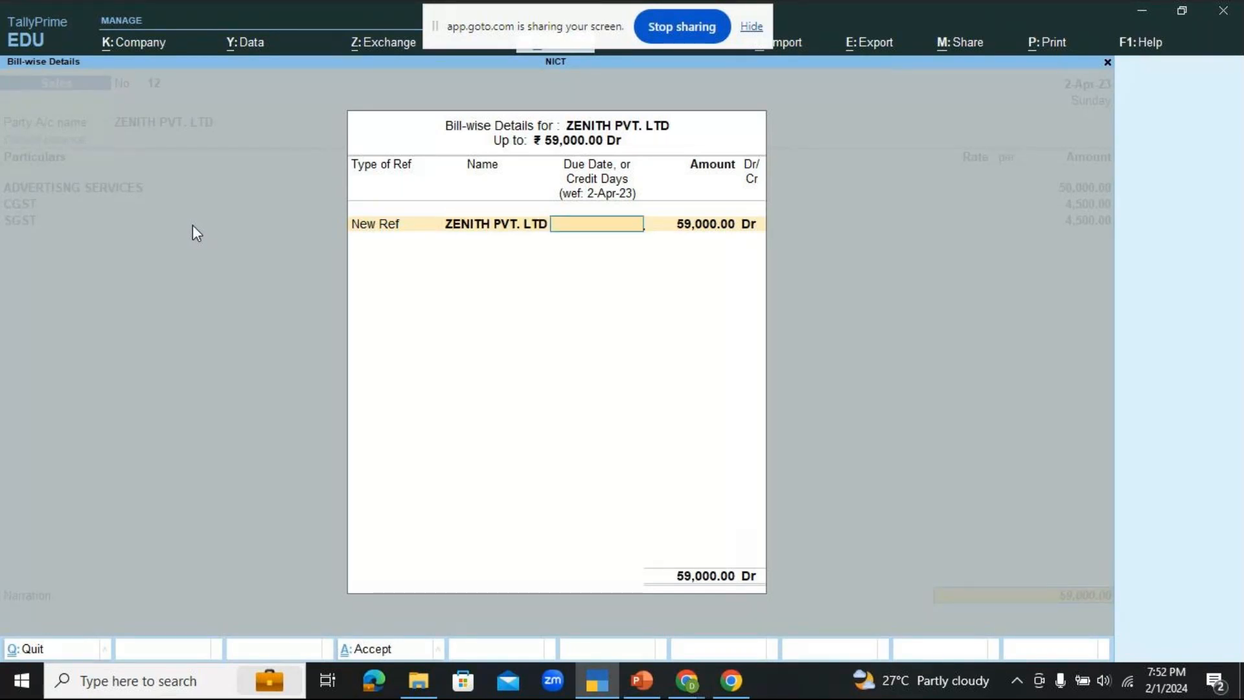
type("8")
key("Return")
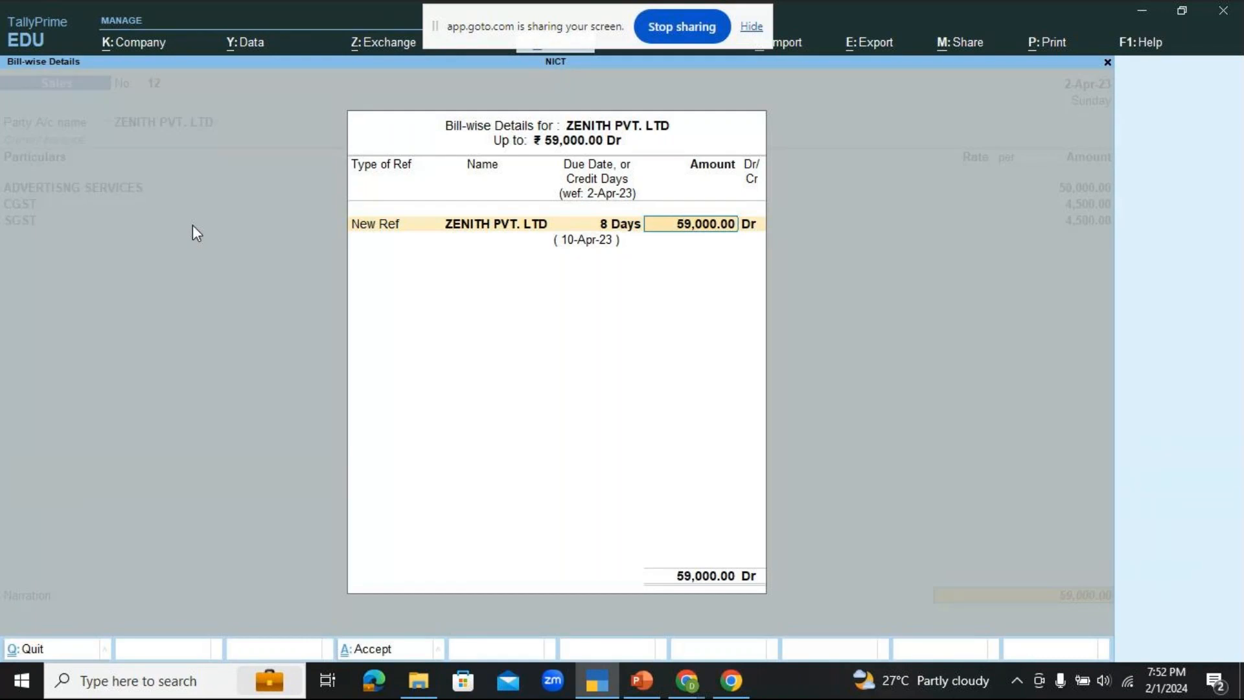
key("Return")
key("Return")
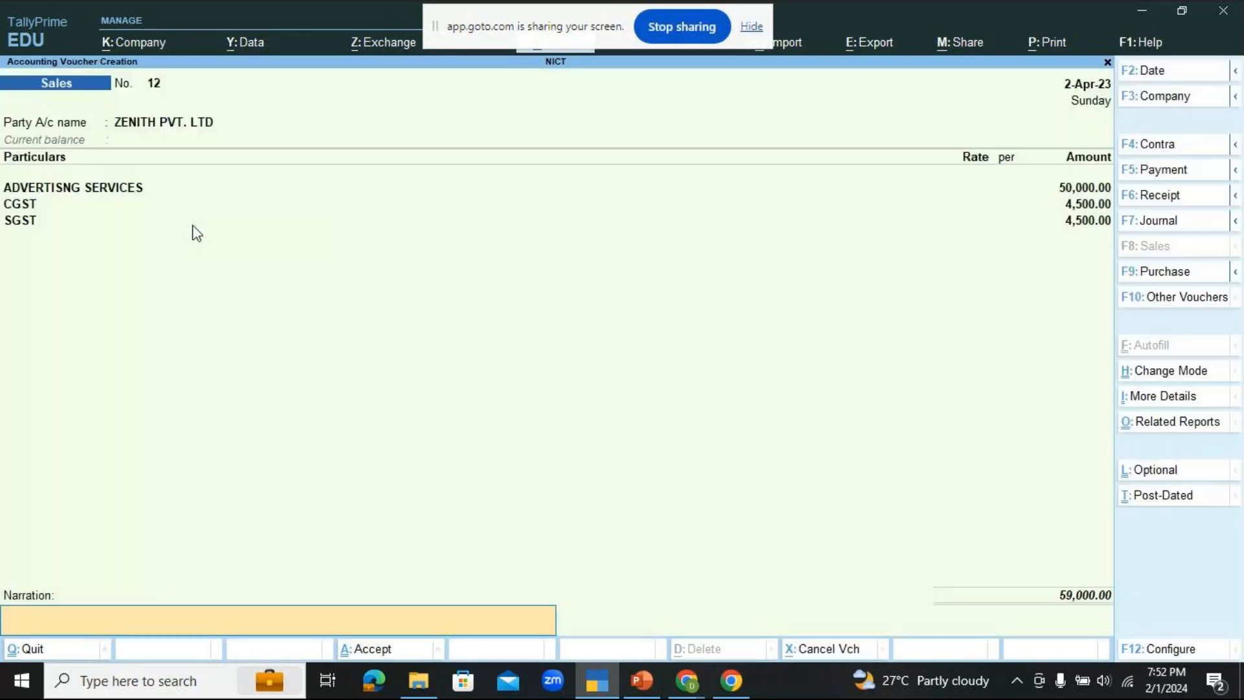
Step: Enter the narration BEING ADVERTISING SERVICES PROVIDED ON CREDIT SUBJECT TO GST @ 18% and save the sales voucher
type("BEI")
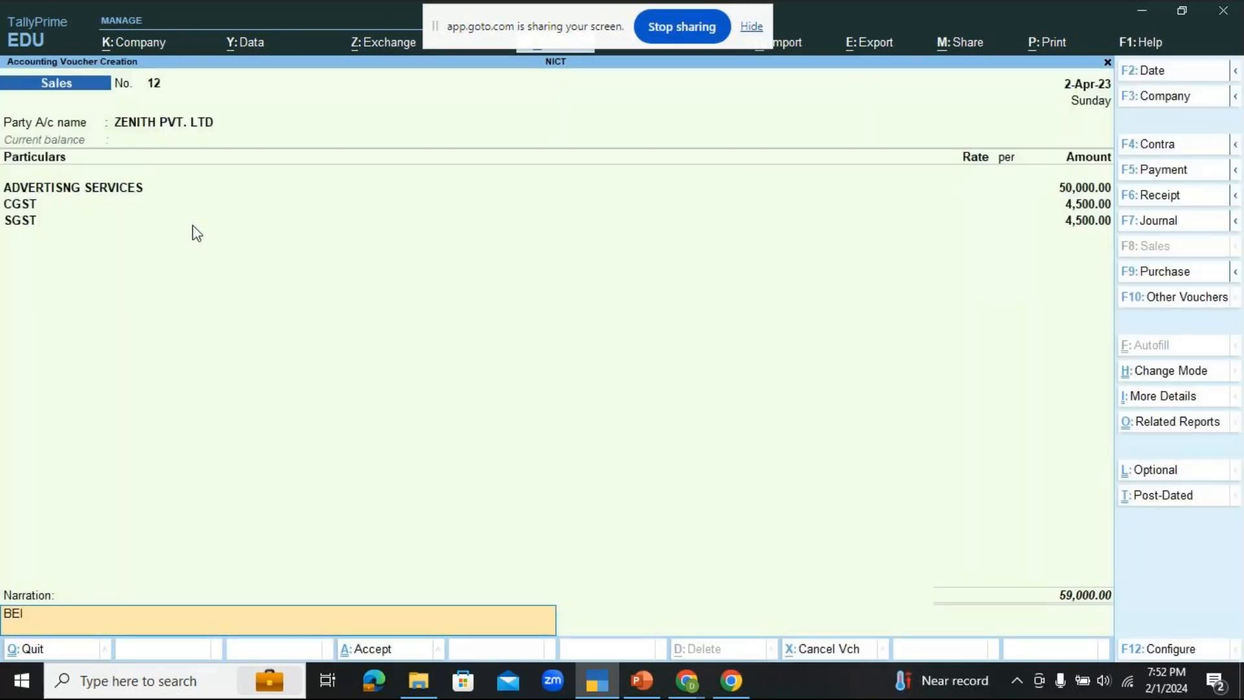
type("NG ADVERTISING SERV")
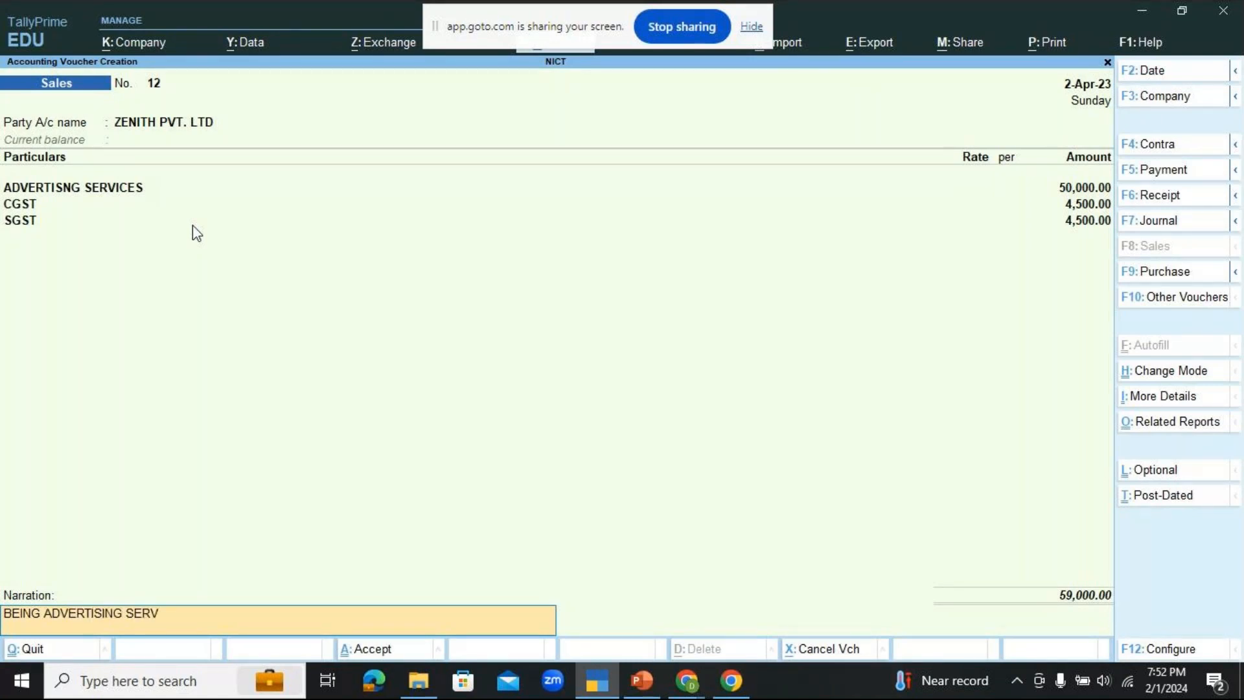
type("ICES PROVIDED ON CRED")
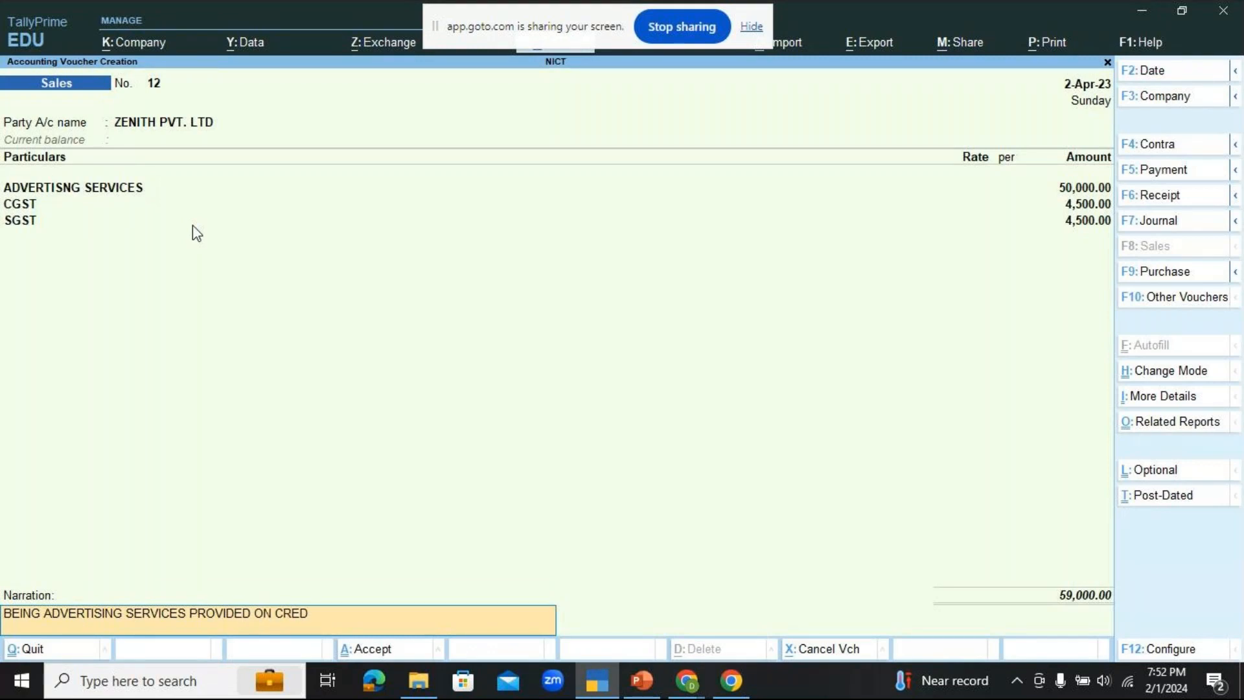
type("IT SUBJECT T")
type("O GST @ 18%")
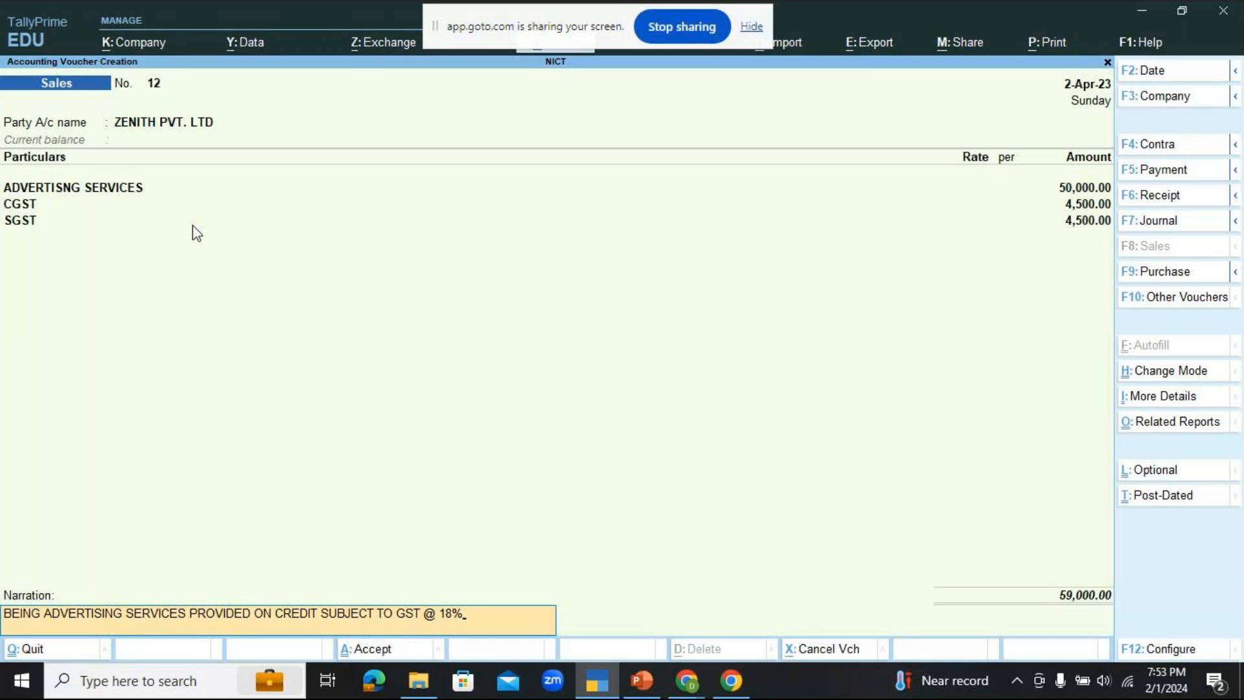
key("Return")
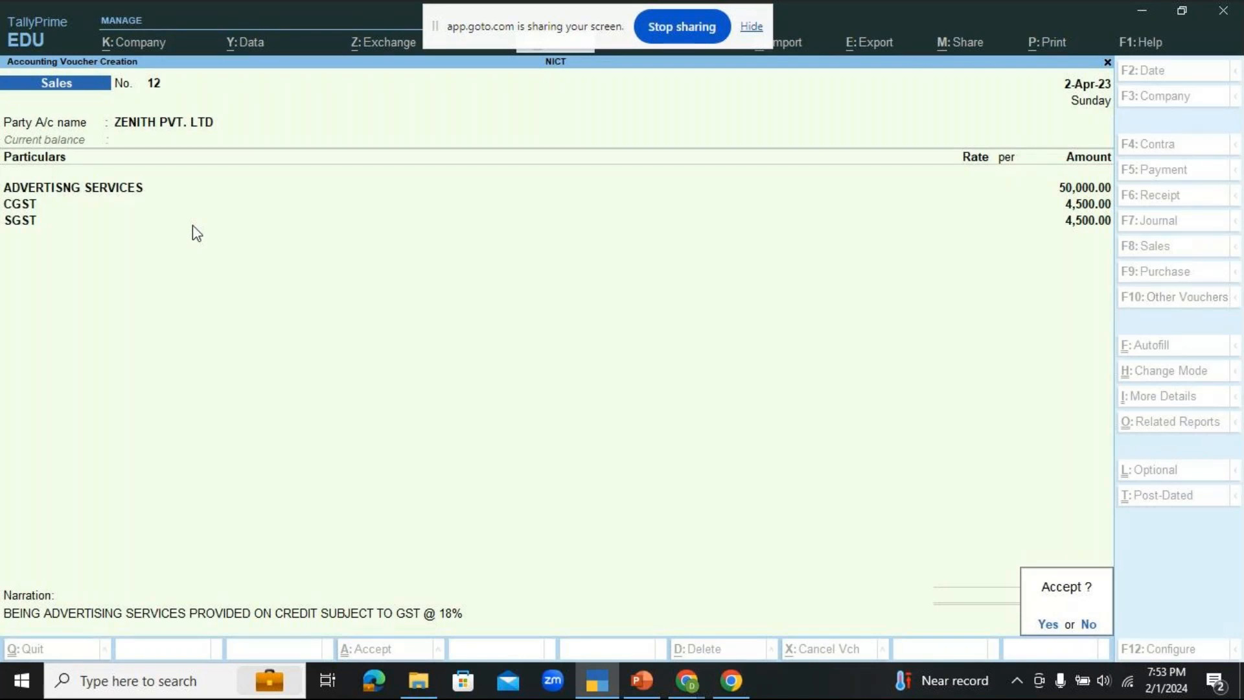
key("Return")
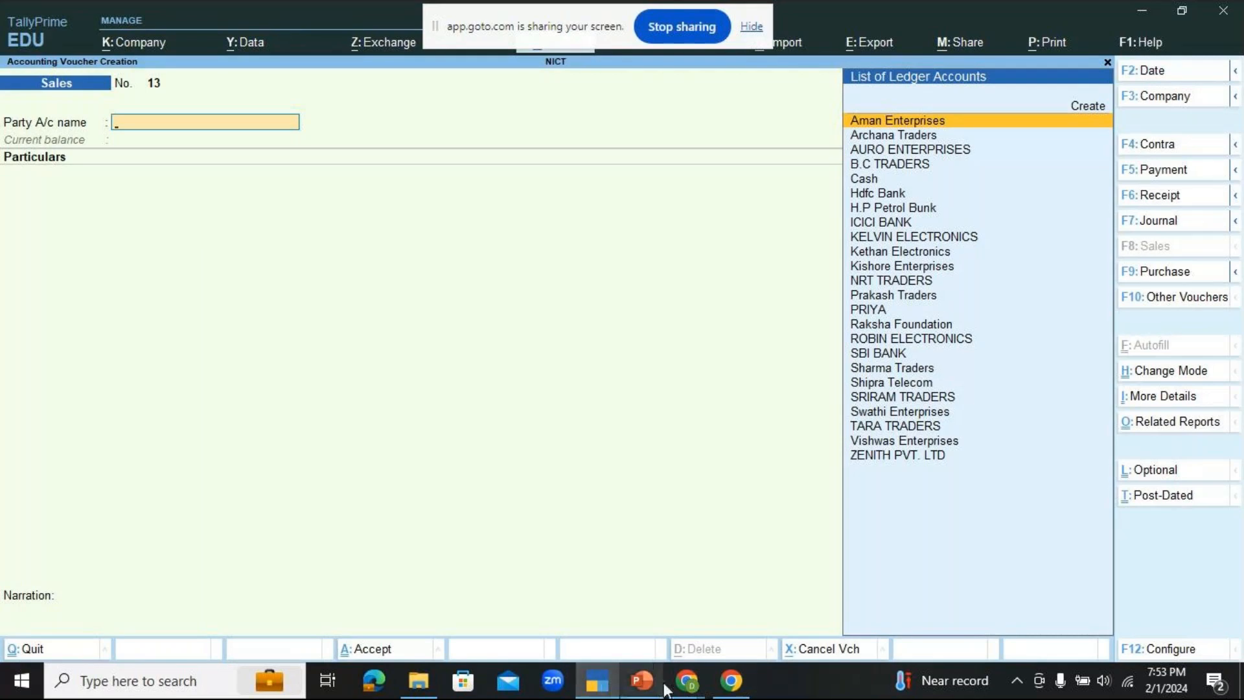
Step: Switch to the GoTo meeting window in Chrome to view the participants
mouse_move(681, 688)
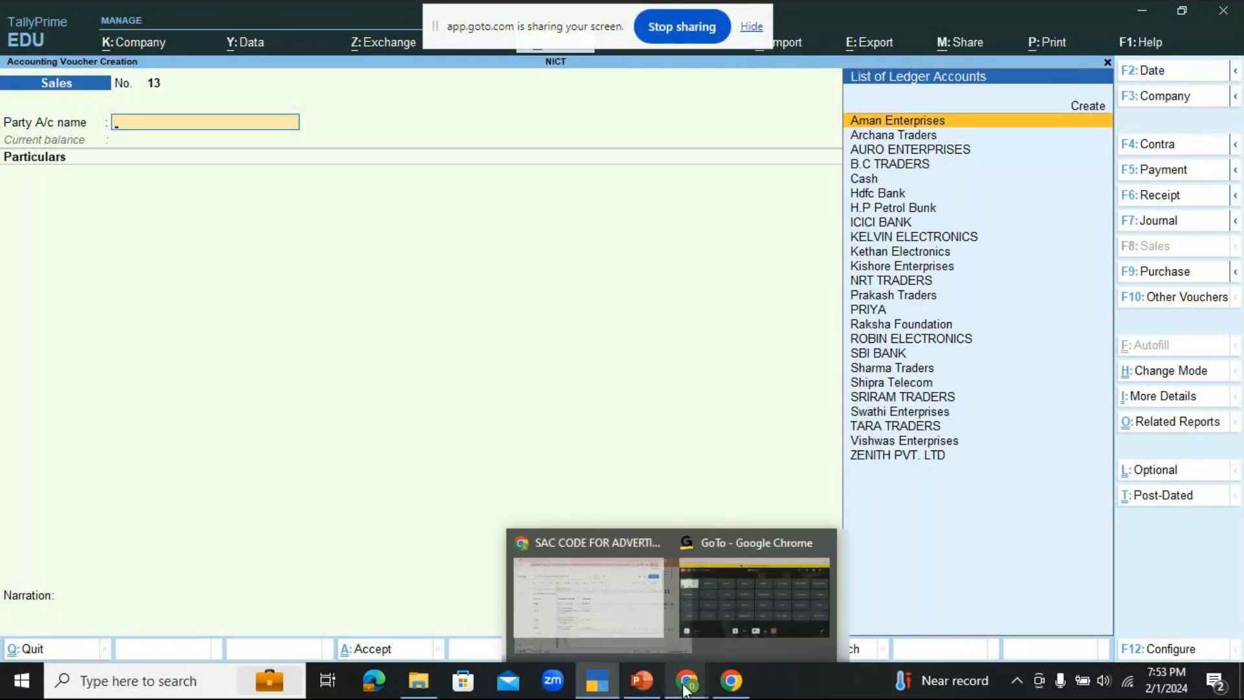
left_click(775, 593)
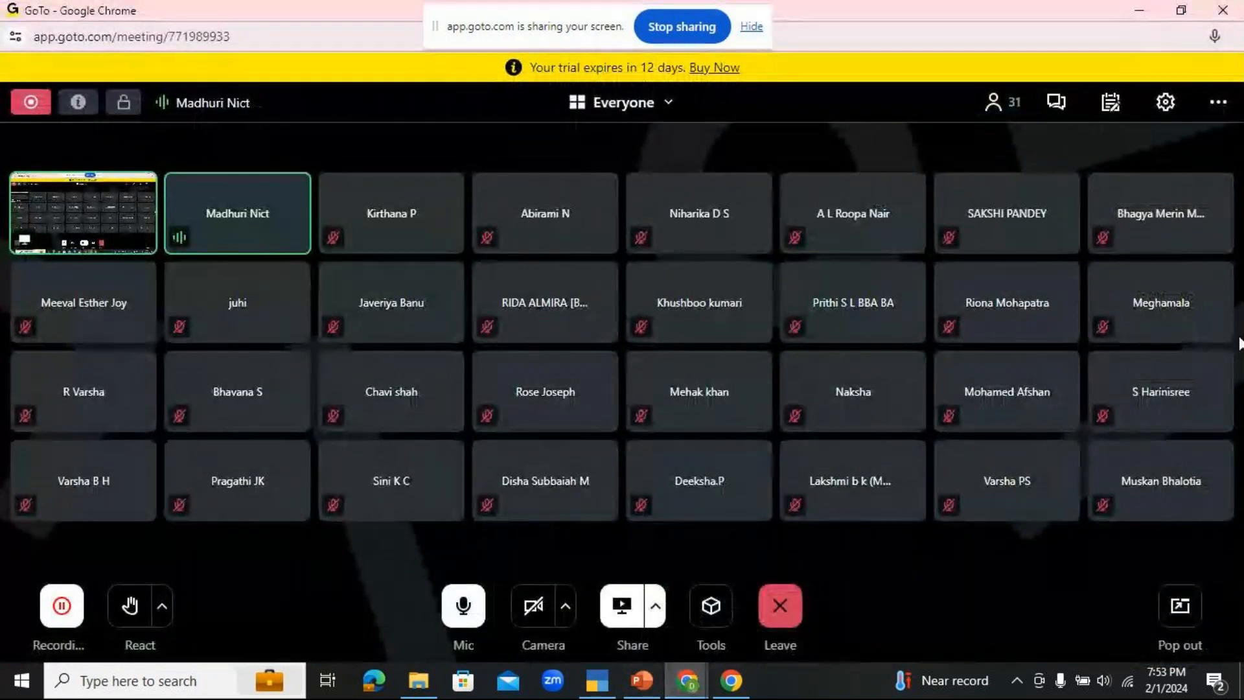